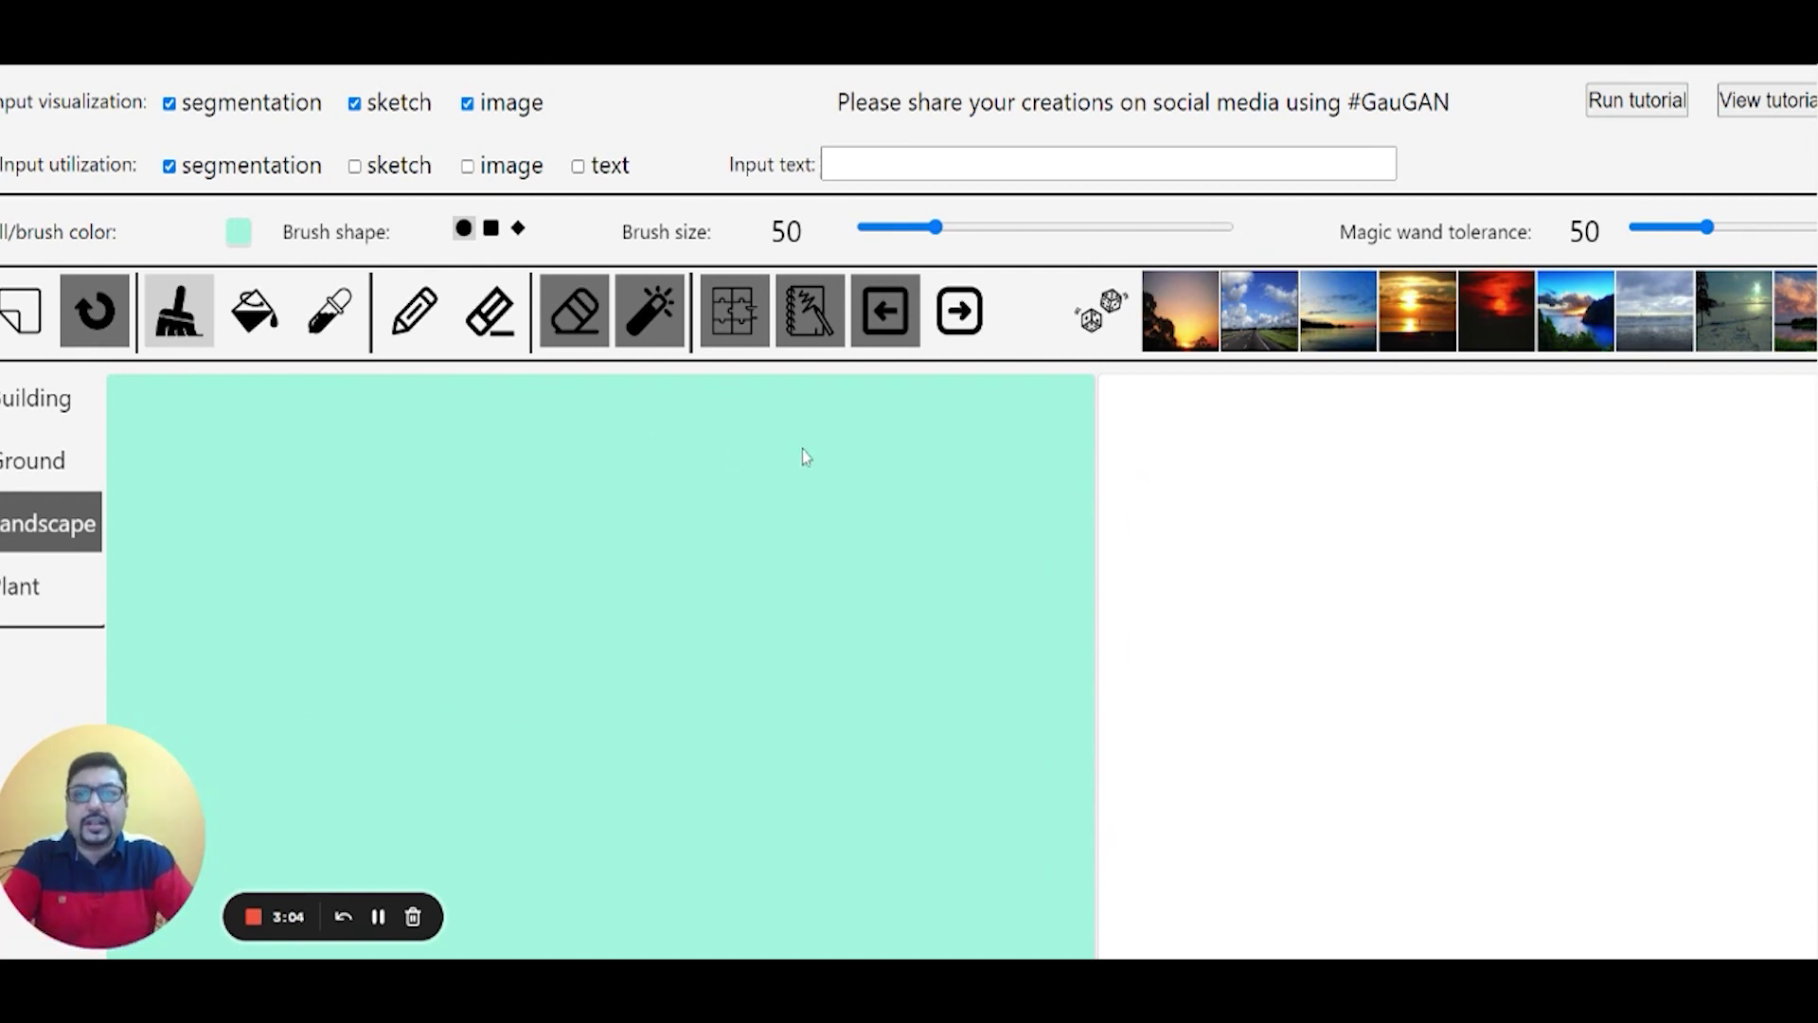
- Shrink the brush to size 22
{"action": "scroll", "coordinate": [1396, 579], "scroll_direction": "down", "scroll_amount": 3}
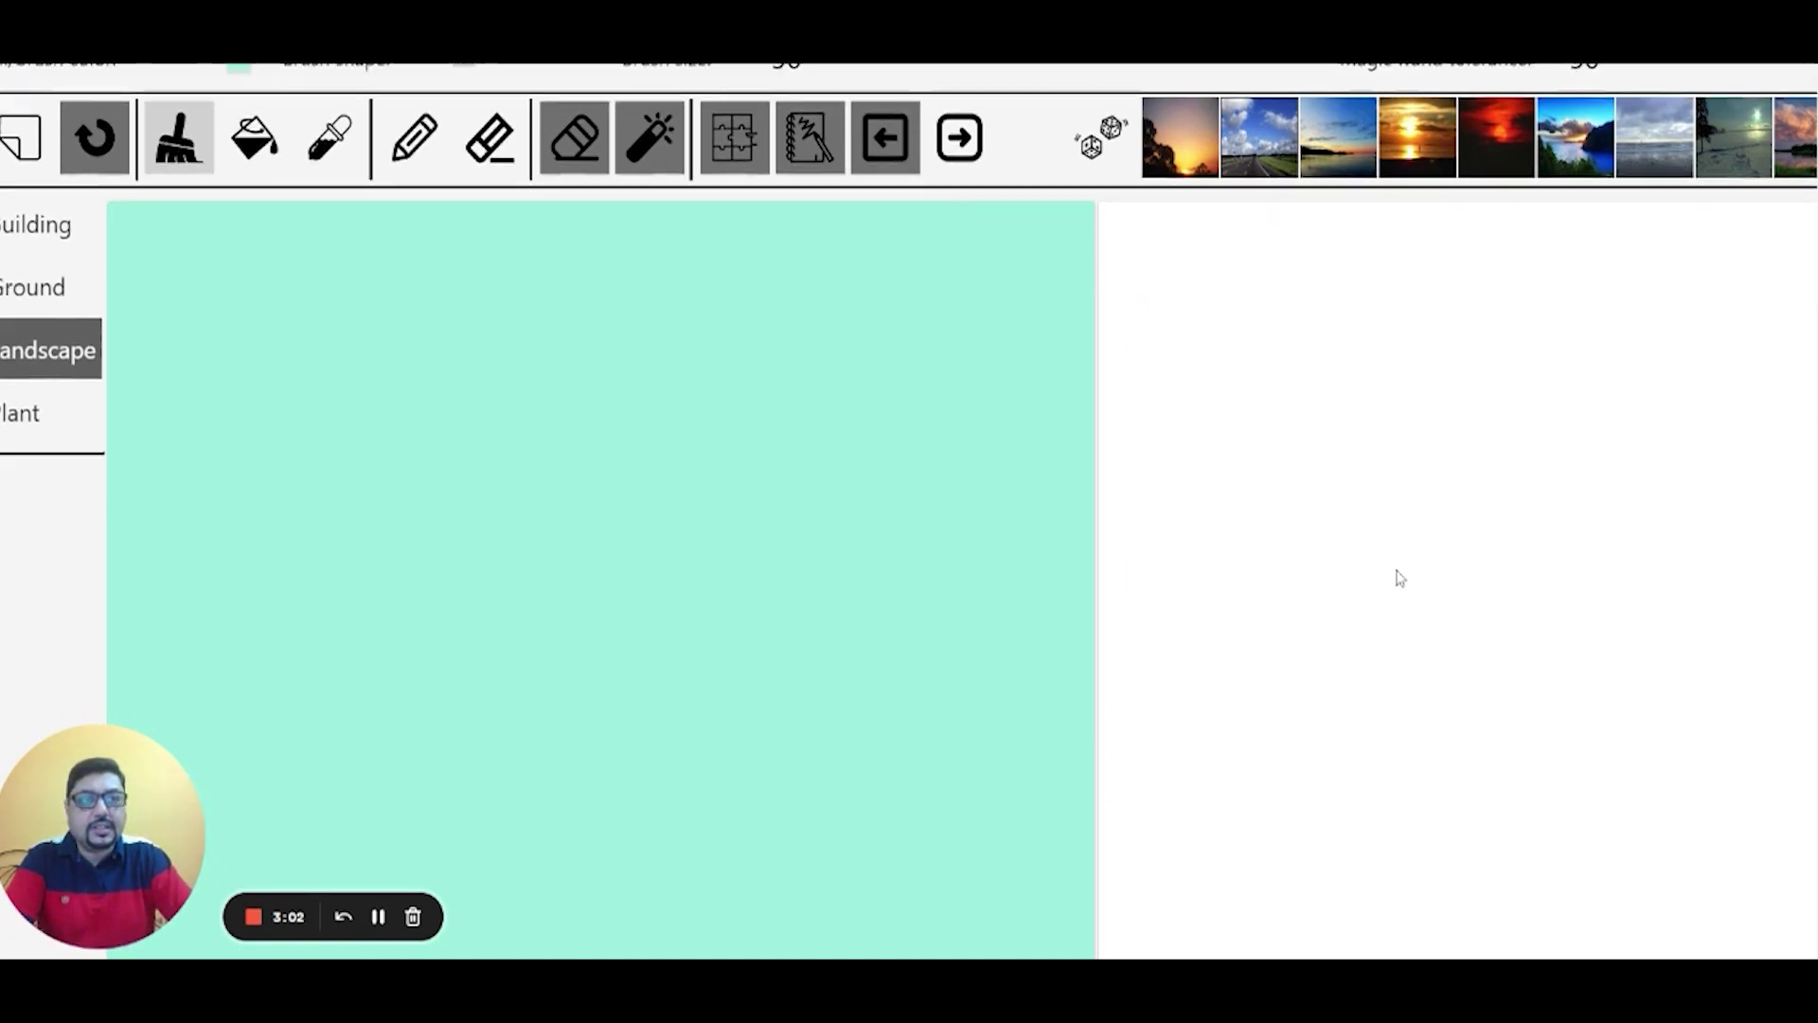
{"action": "scroll", "coordinate": [1399, 579], "scroll_direction": "up", "scroll_amount": 3}
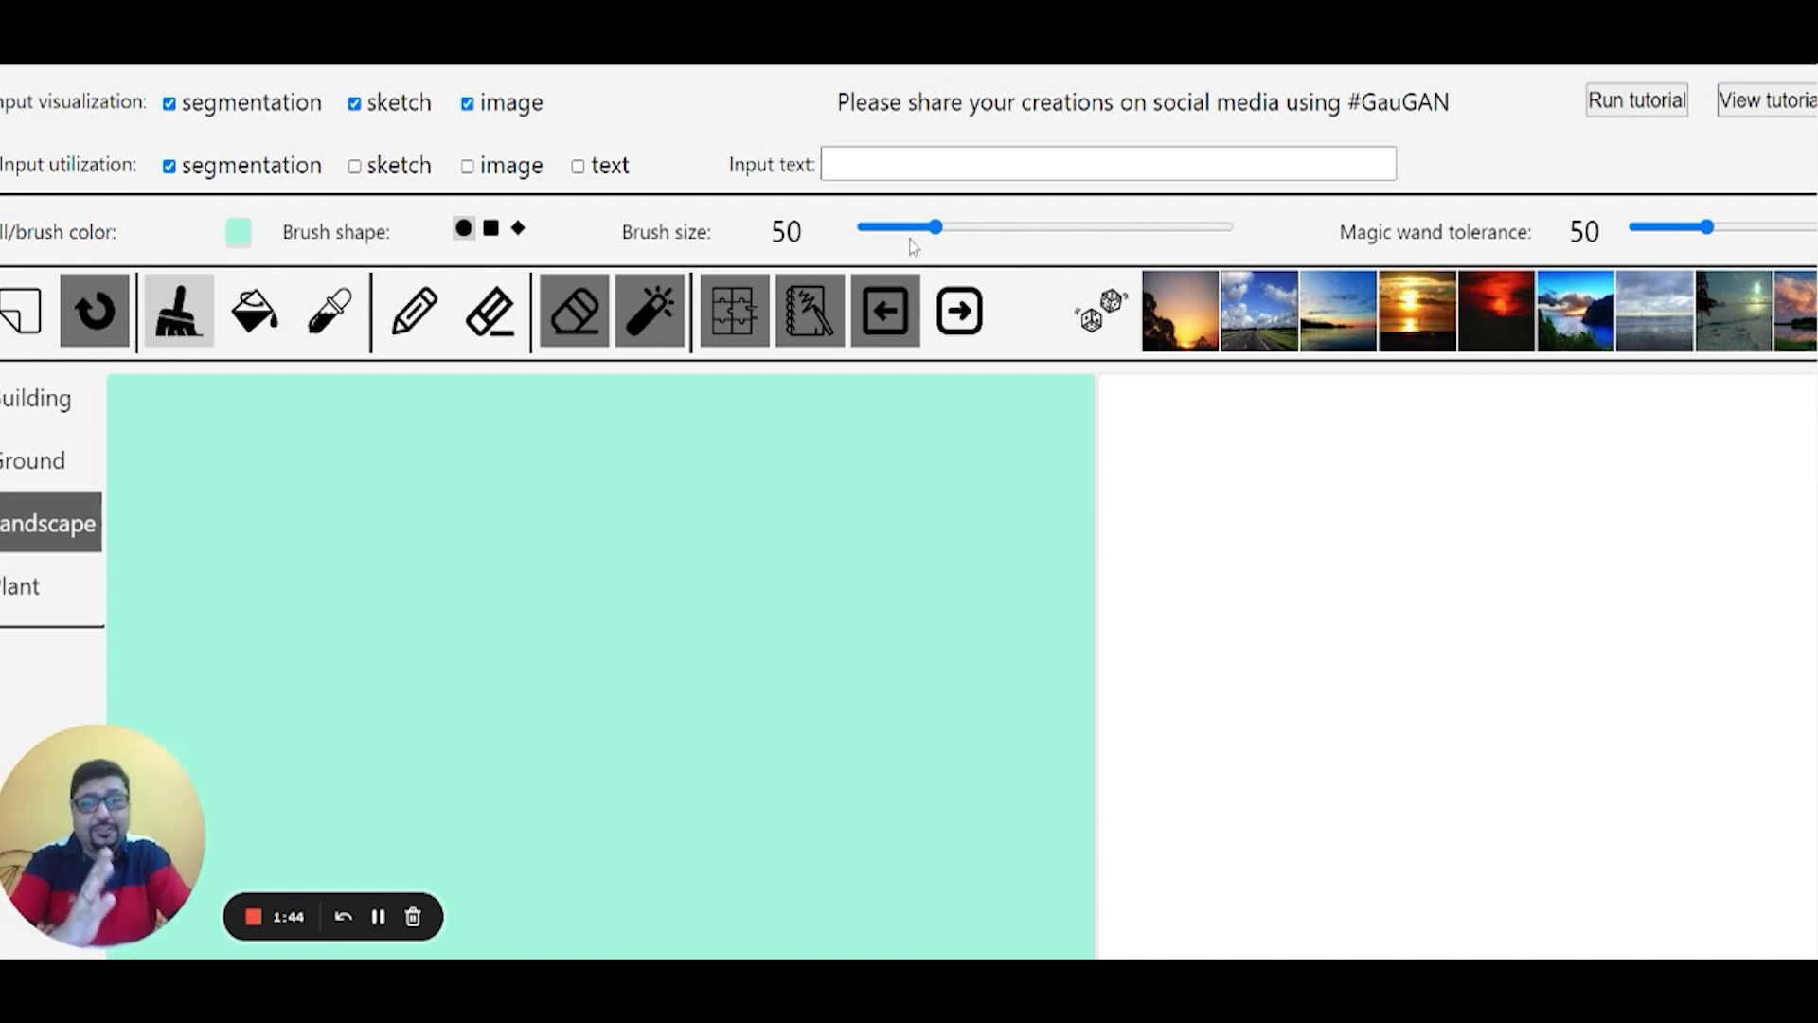
{"action": "mouse_move", "coordinate": [915, 239]}
{"action": "left_mouse_down"}
{"action": "mouse_move", "coordinate": [947, 241]}
{"action": "mouse_move", "coordinate": [880, 245]}
{"action": "mouse_move", "coordinate": [1042, 243]}
{"action": "mouse_move", "coordinate": [891, 251]}
{"action": "mouse_move", "coordinate": [895, 237]}
{"action": "left_mouse_up"}
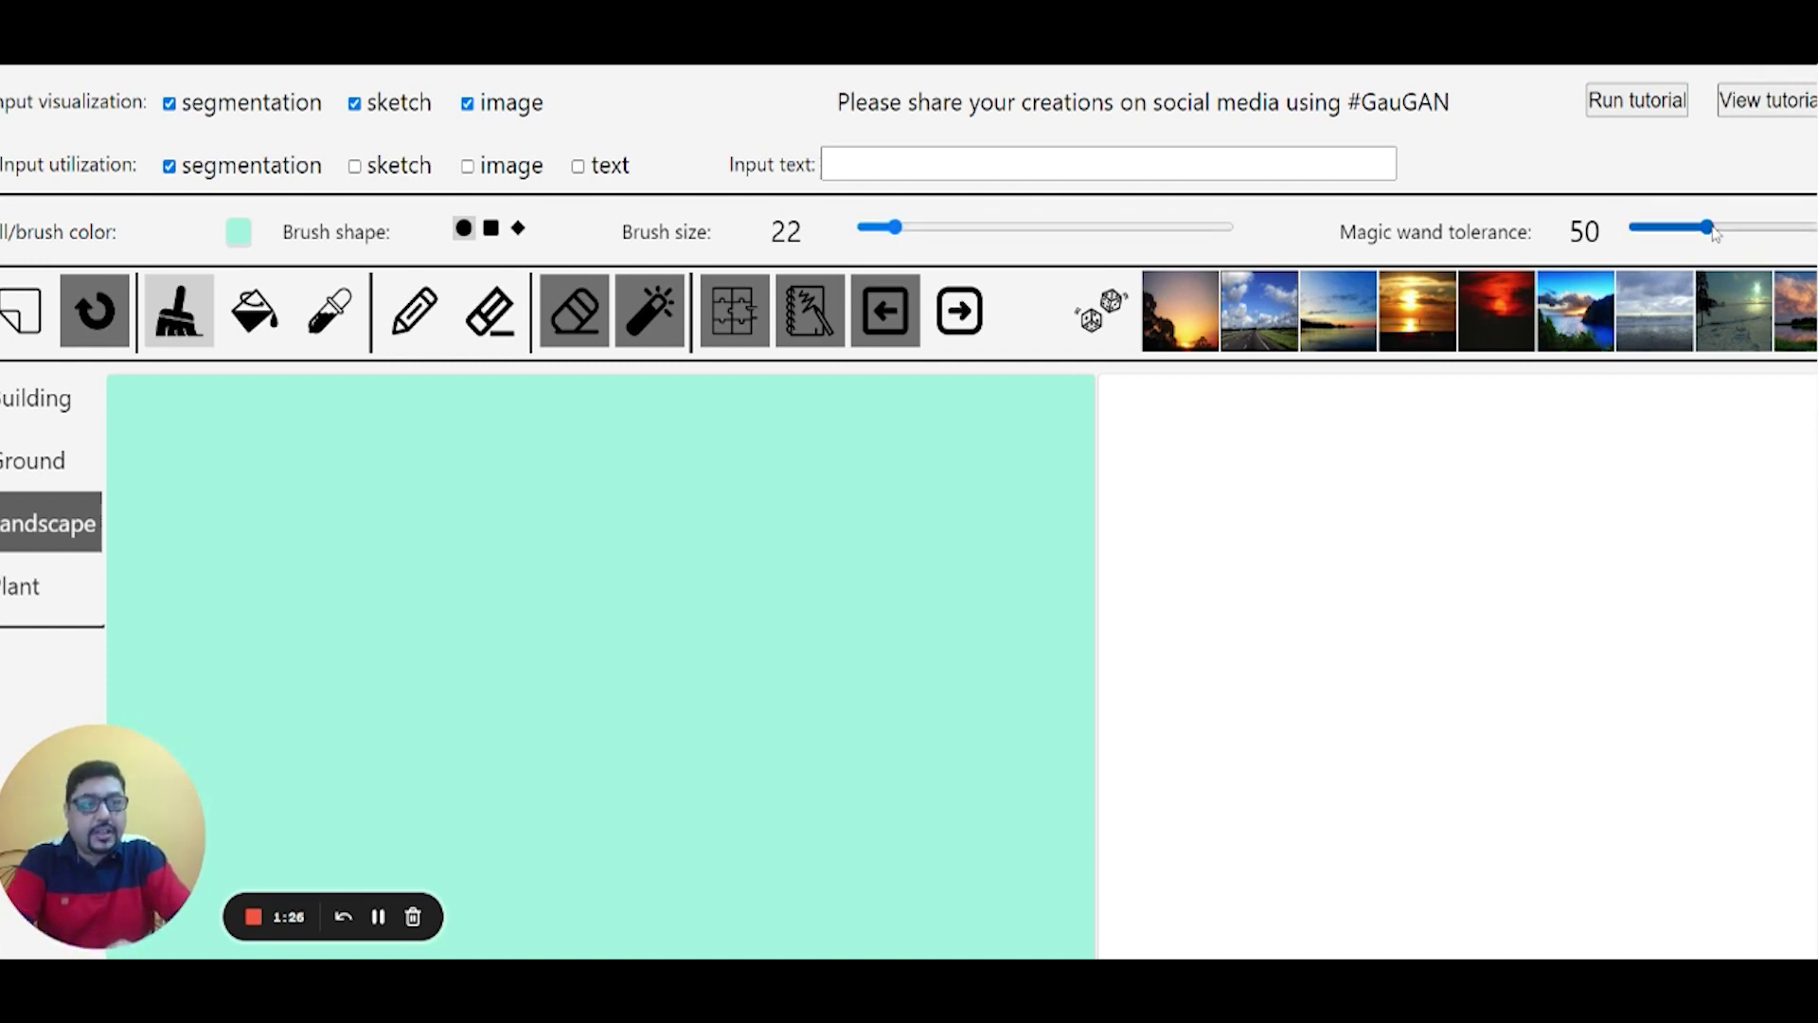
- Lower the magic wand tolerance to about 25
{"action": "left_click_drag", "start_coordinate": [1707, 227], "coordinate": [1672, 243]}
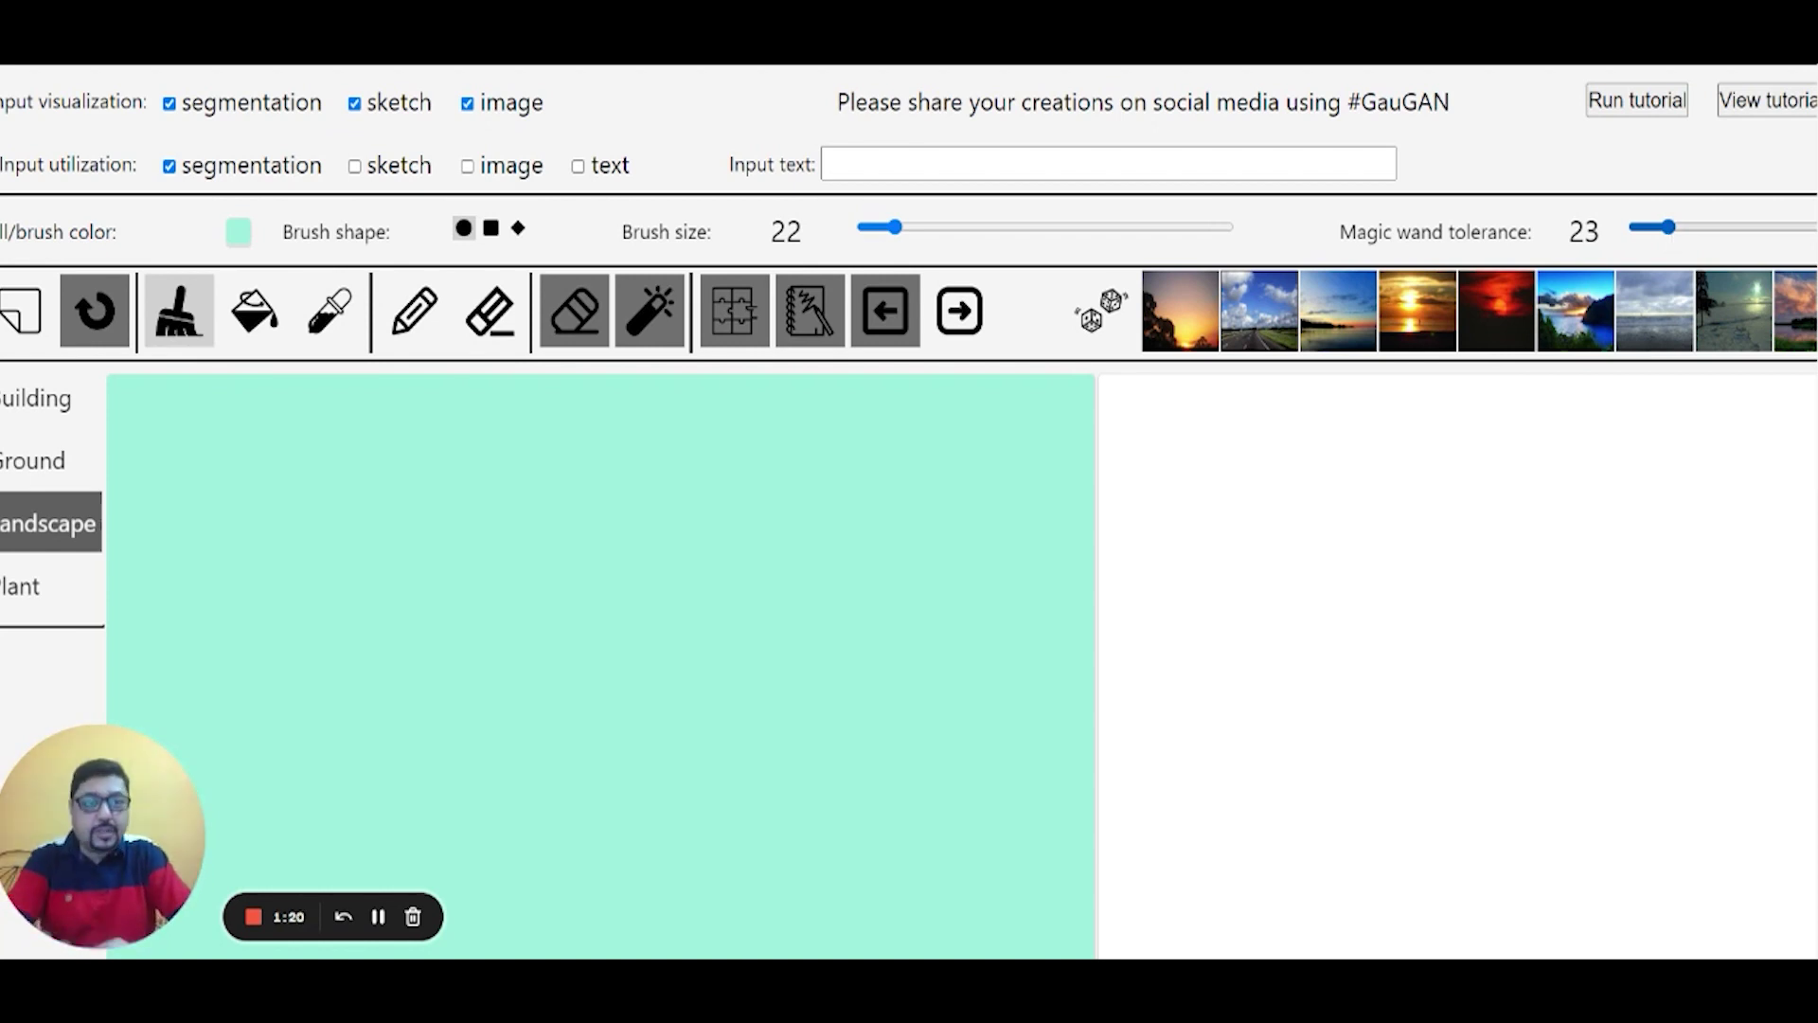
{"action": "left_click_drag", "start_coordinate": [1669, 229], "coordinate": [1671, 229]}
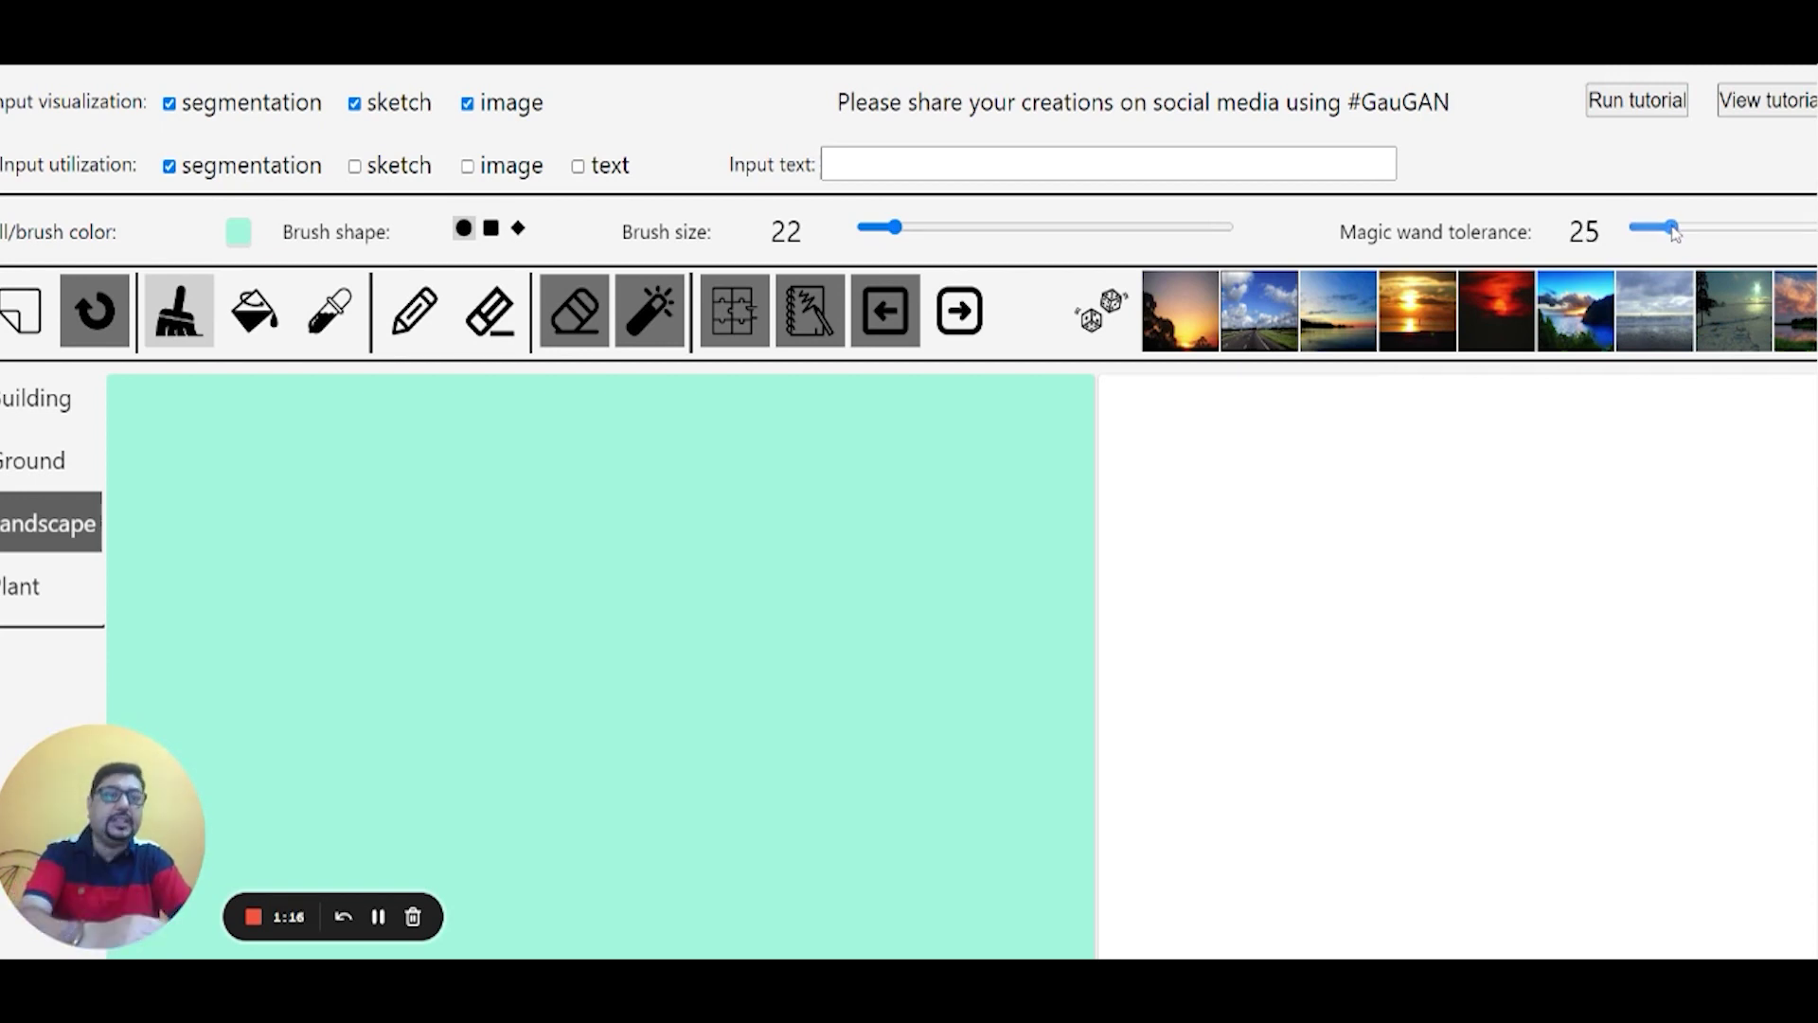
{"action": "left_click_drag", "start_coordinate": [1674, 233], "coordinate": [1683, 233]}
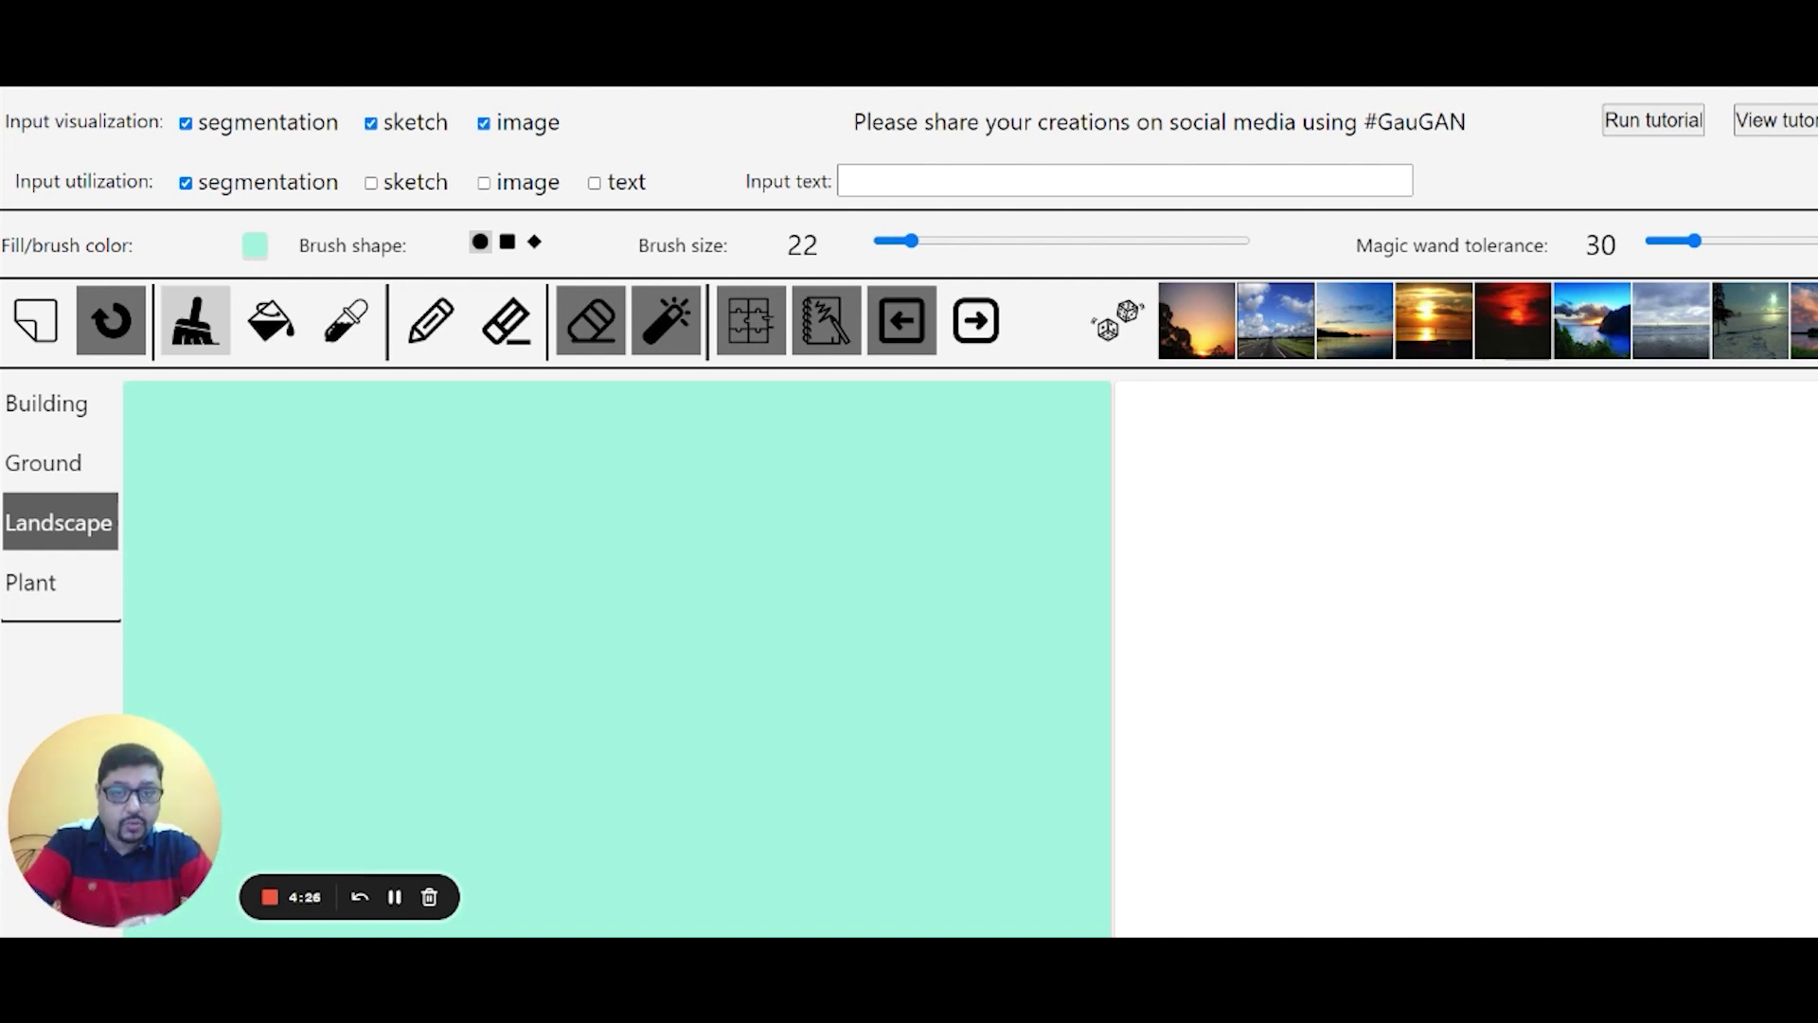
- Show the Building label set with Bridge, Fence, House and Roof
{"action": "left_click", "coordinate": [53, 403]}
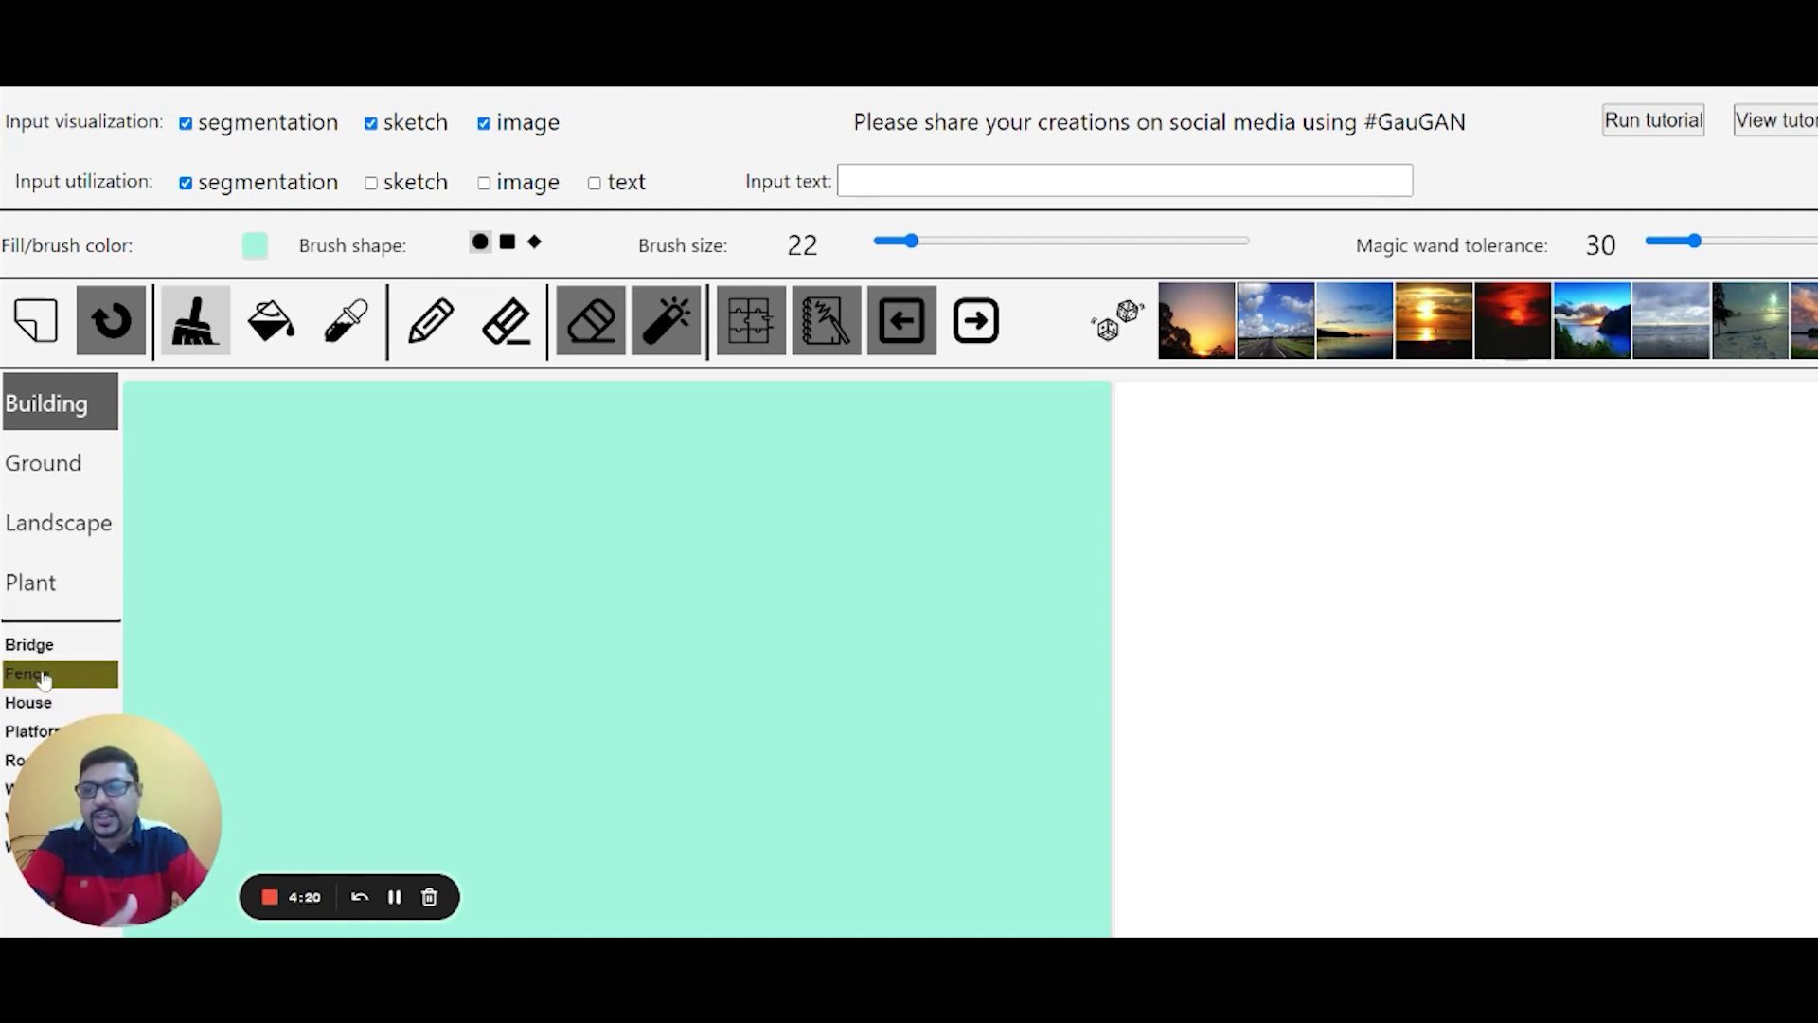
{"action": "left_click_drag", "start_coordinate": [104, 741], "coordinate": [179, 735]}
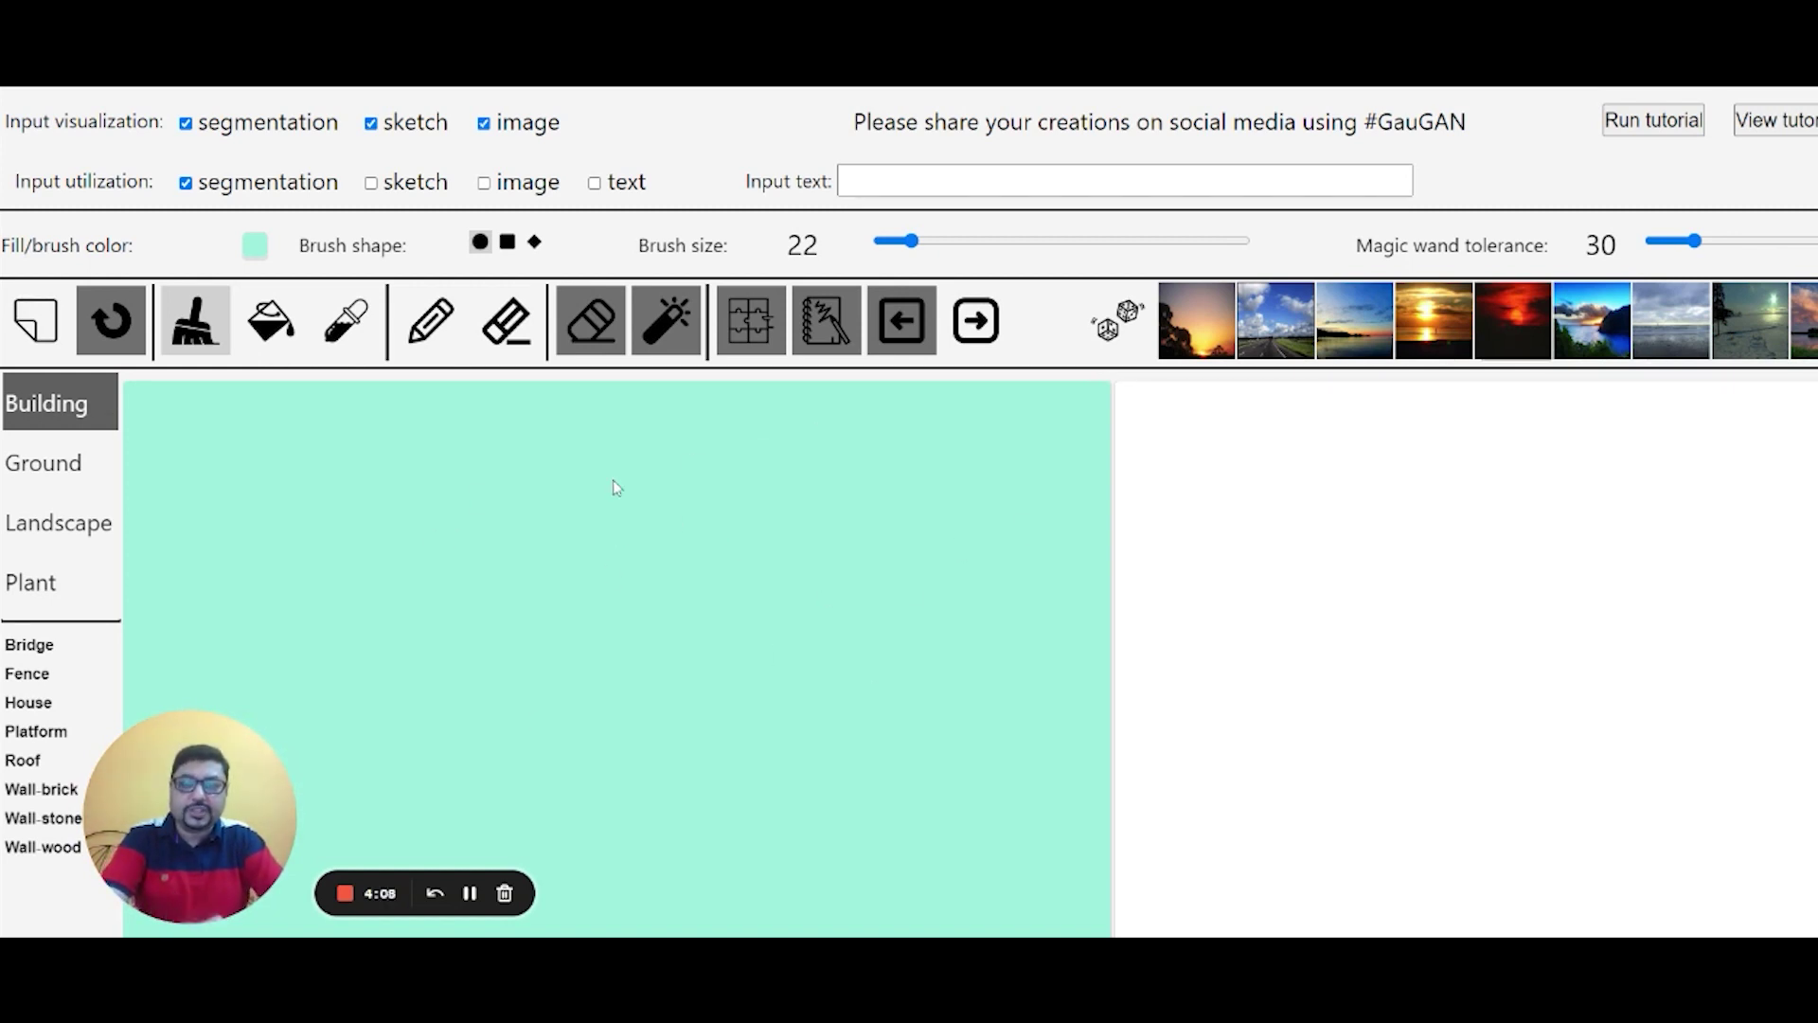
{"action": "left_click_drag", "start_coordinate": [196, 759], "coordinate": [1484, 753]}
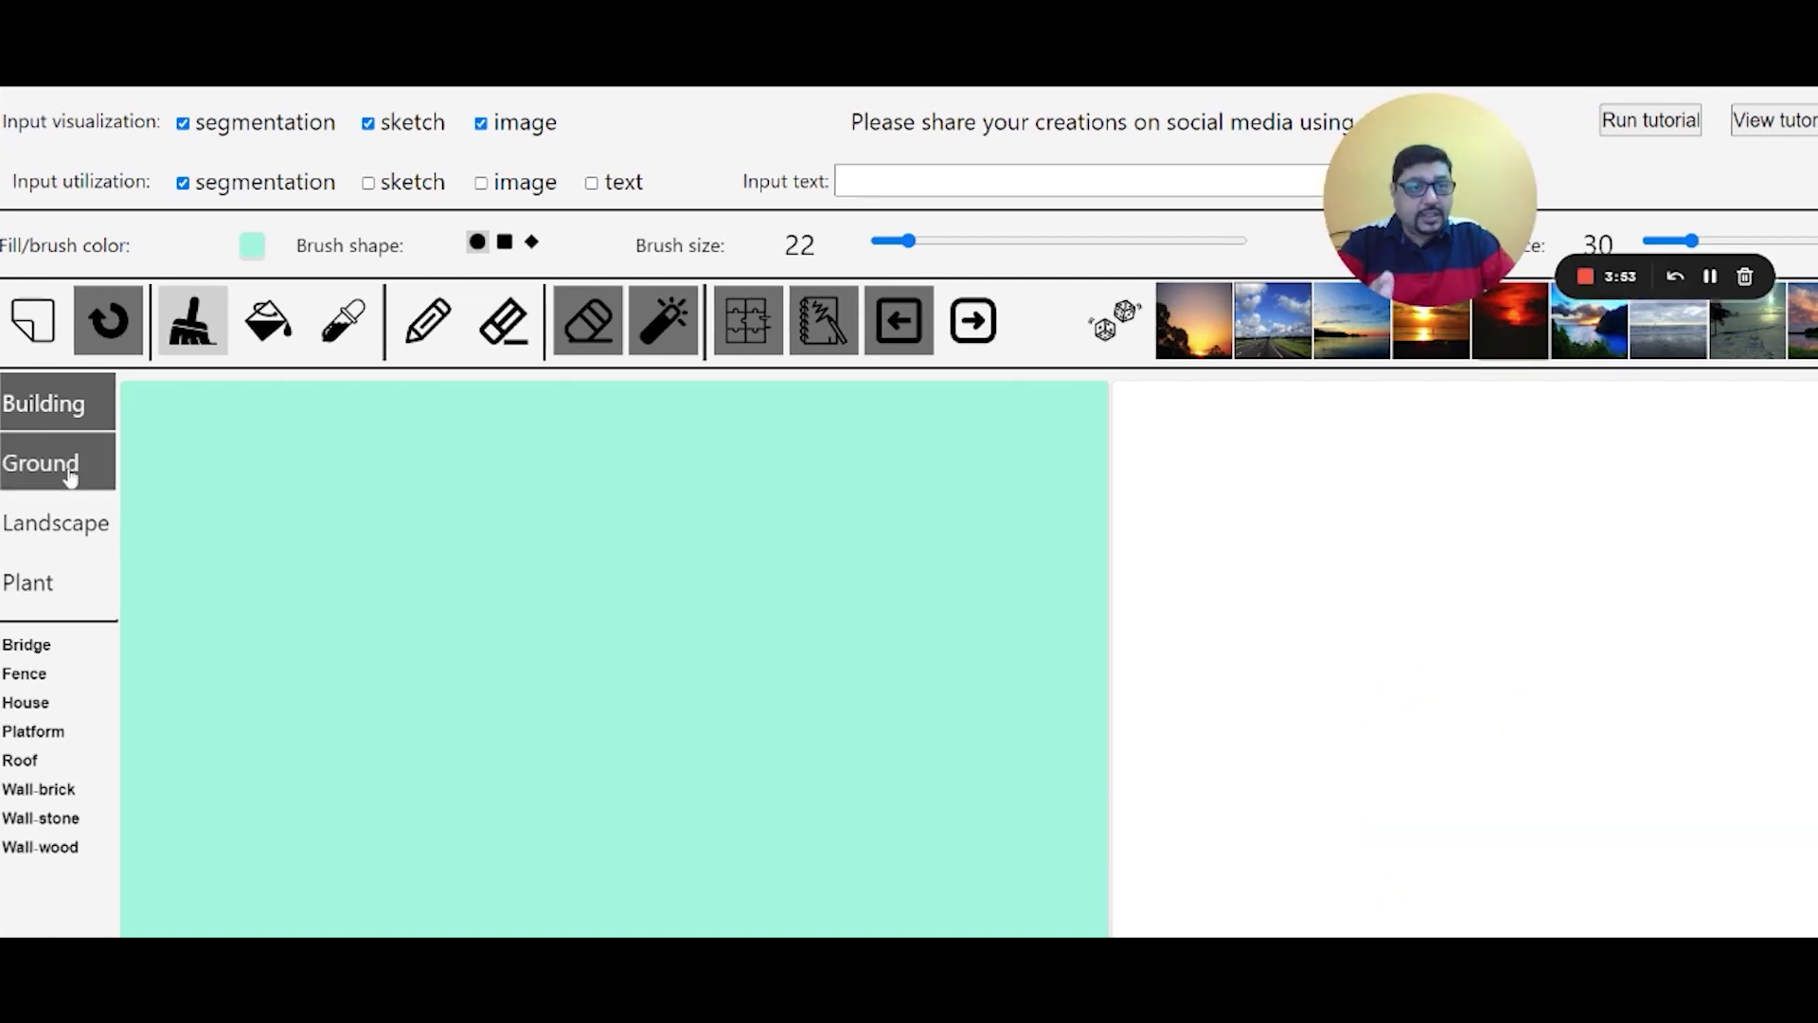
- Browse the Ground and Landscape labels, trying Snow, Stone, Hill, Fog and Clouds
{"action": "left_click", "coordinate": [72, 477]}
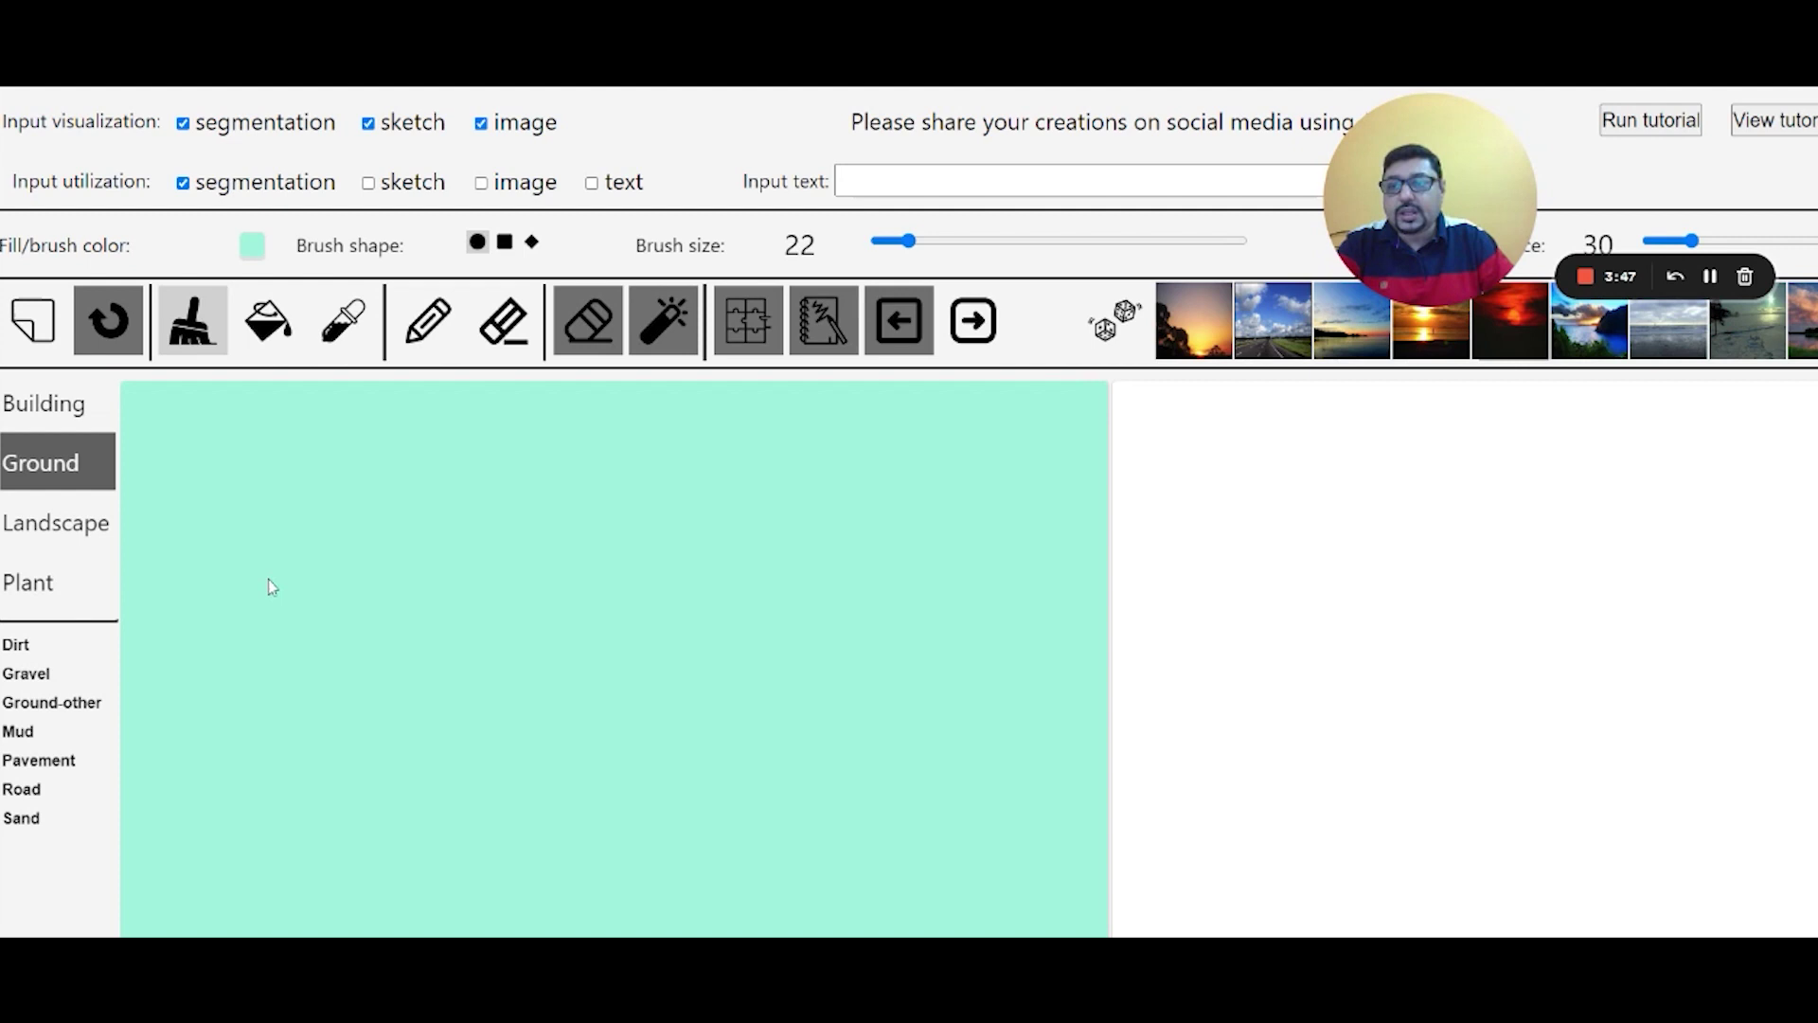
{"action": "left_click", "coordinate": [71, 529]}
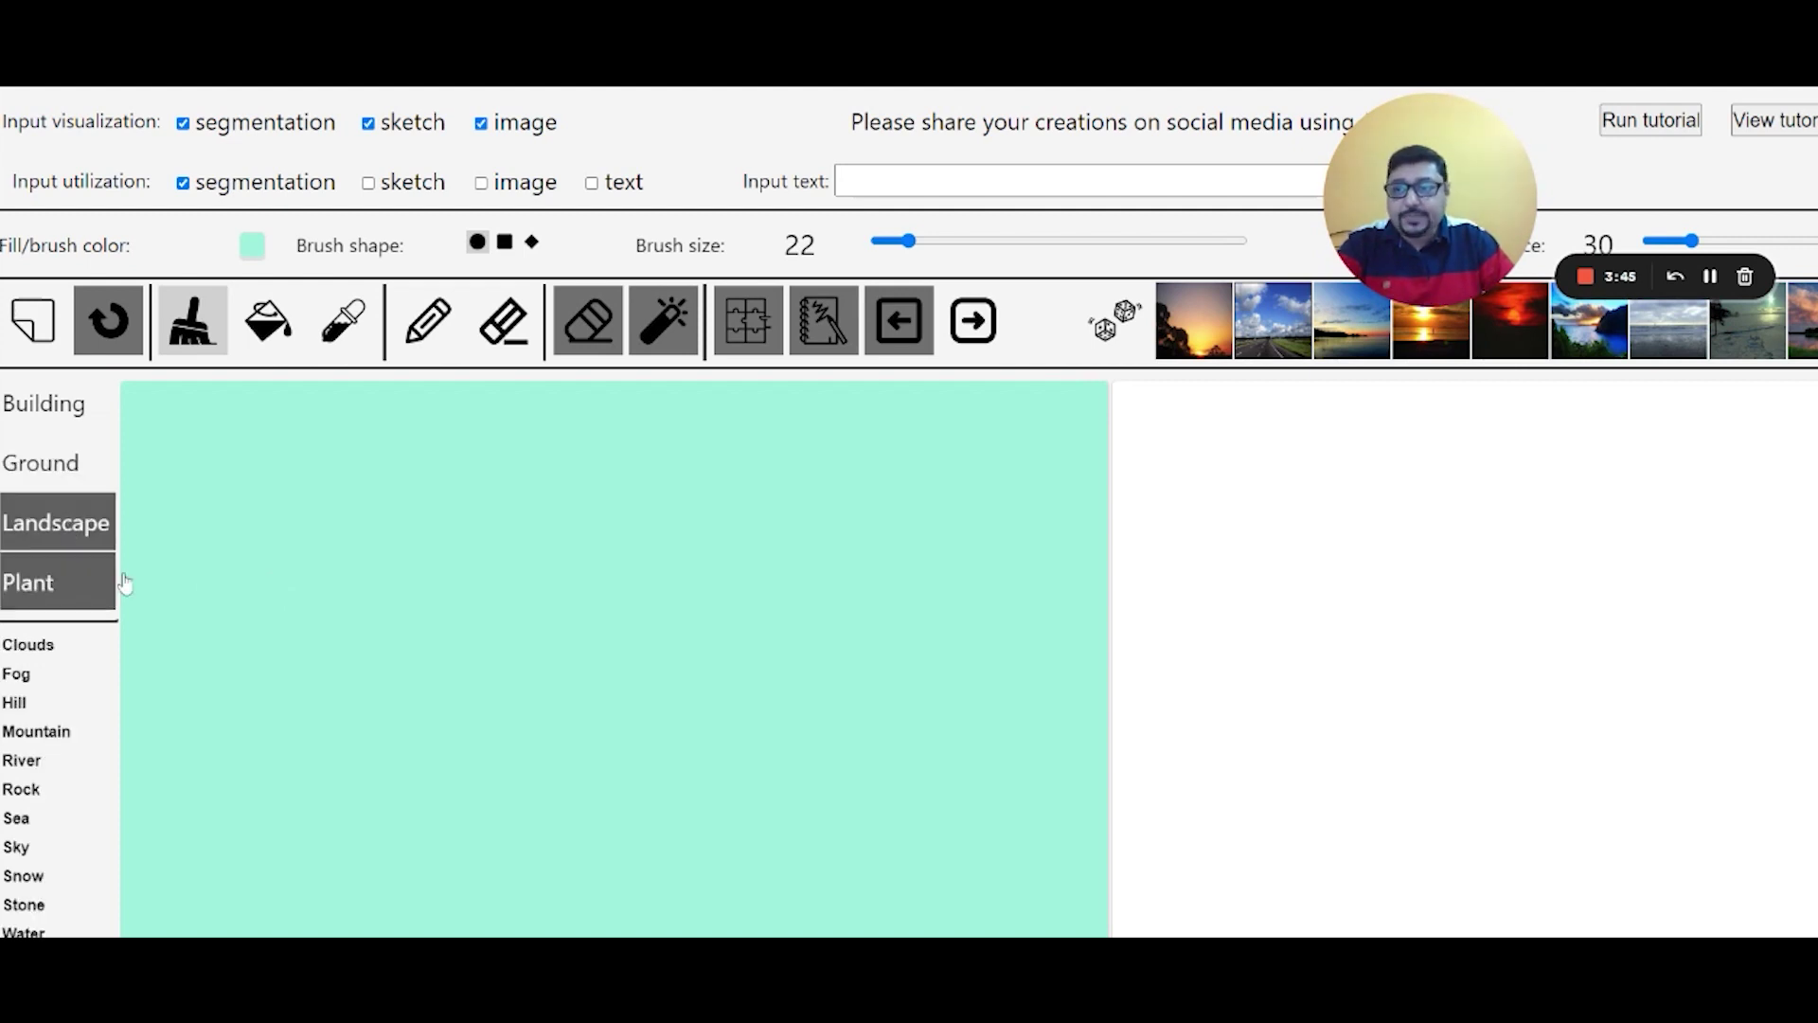
{"action": "left_click", "coordinate": [48, 881]}
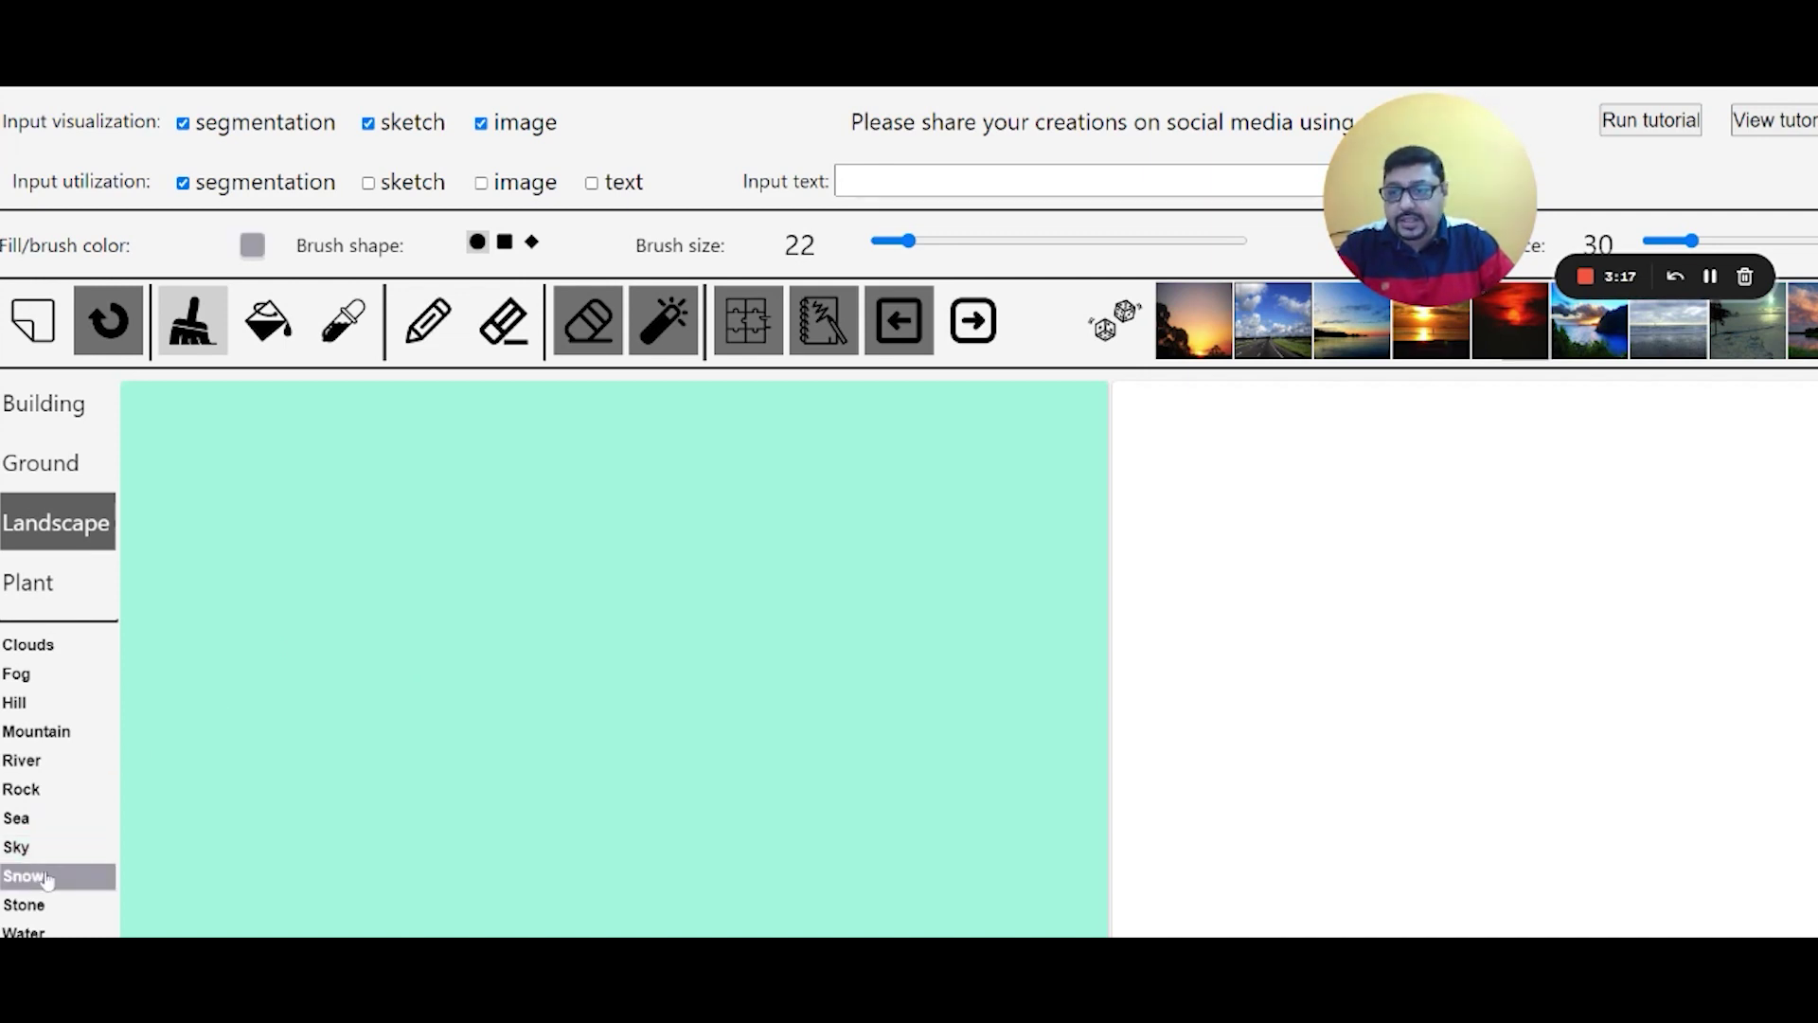
{"action": "left_click", "coordinate": [83, 908]}
{"action": "scroll", "coordinate": [99, 876], "scroll_direction": "down", "scroll_amount": 1}
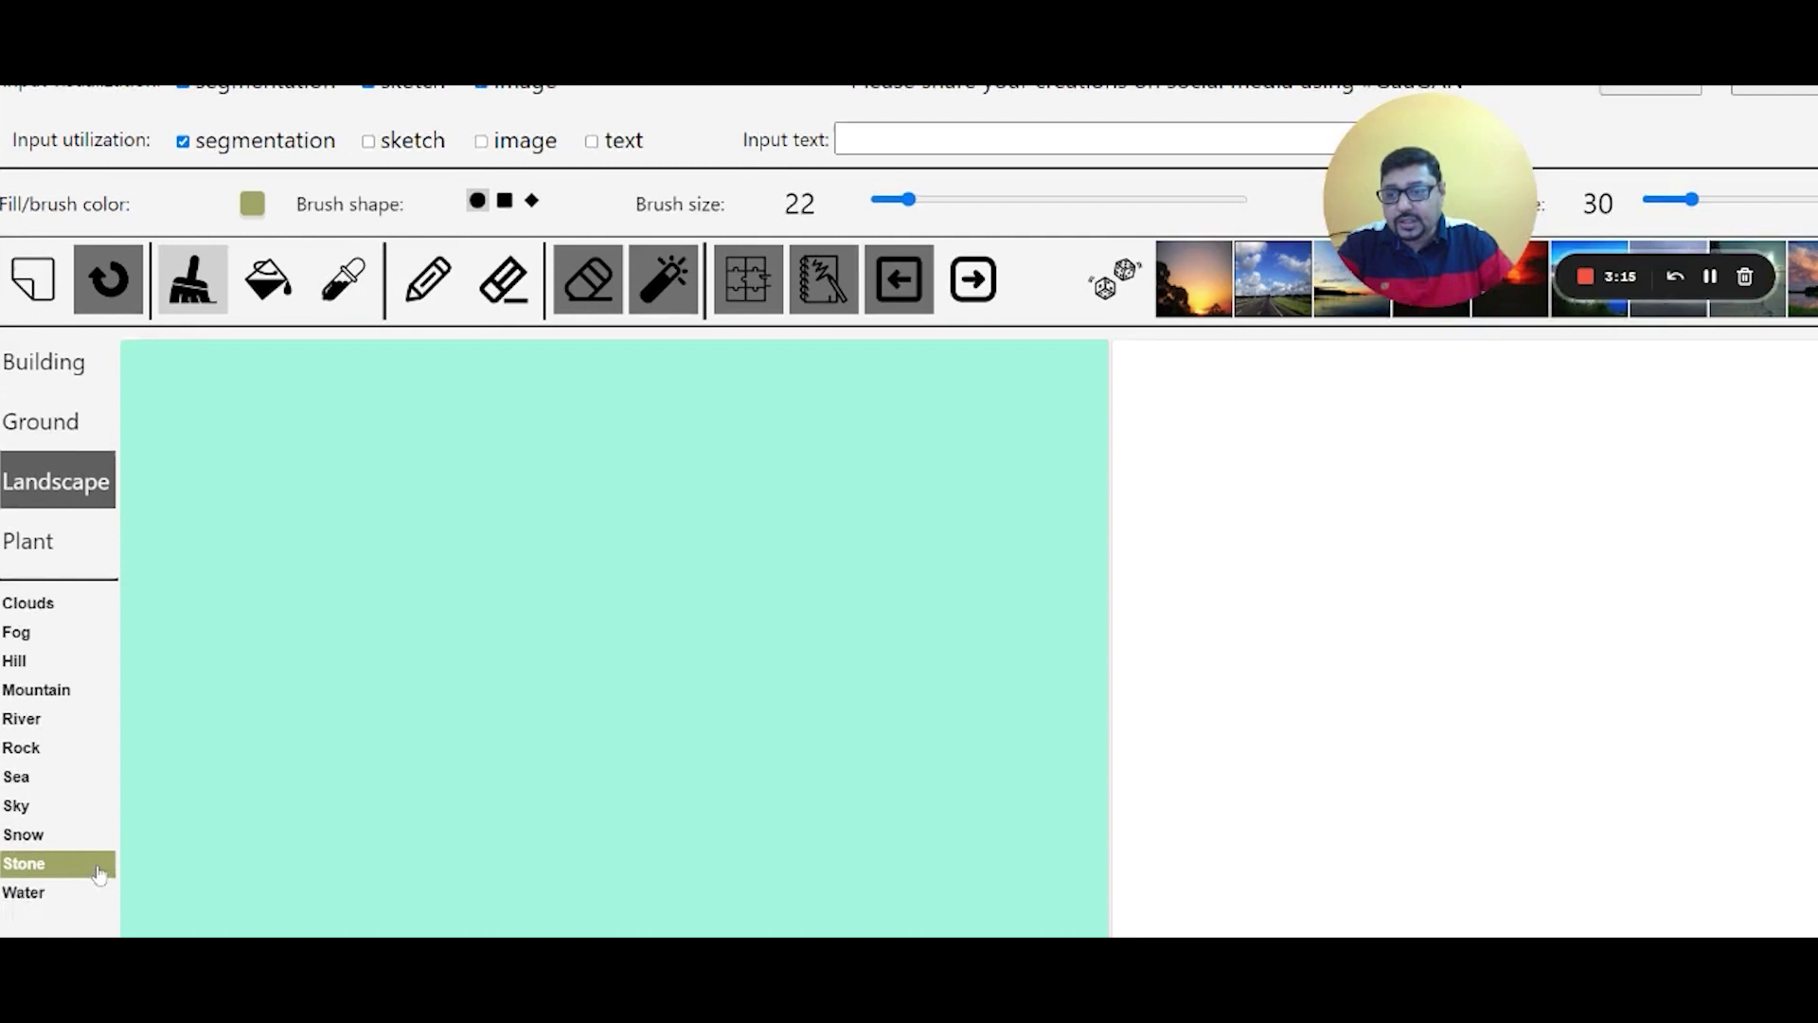
{"action": "scroll", "coordinate": [99, 874], "scroll_direction": "down", "scroll_amount": 2}
{"action": "scroll", "coordinate": [70, 723], "scroll_direction": "up", "scroll_amount": 1}
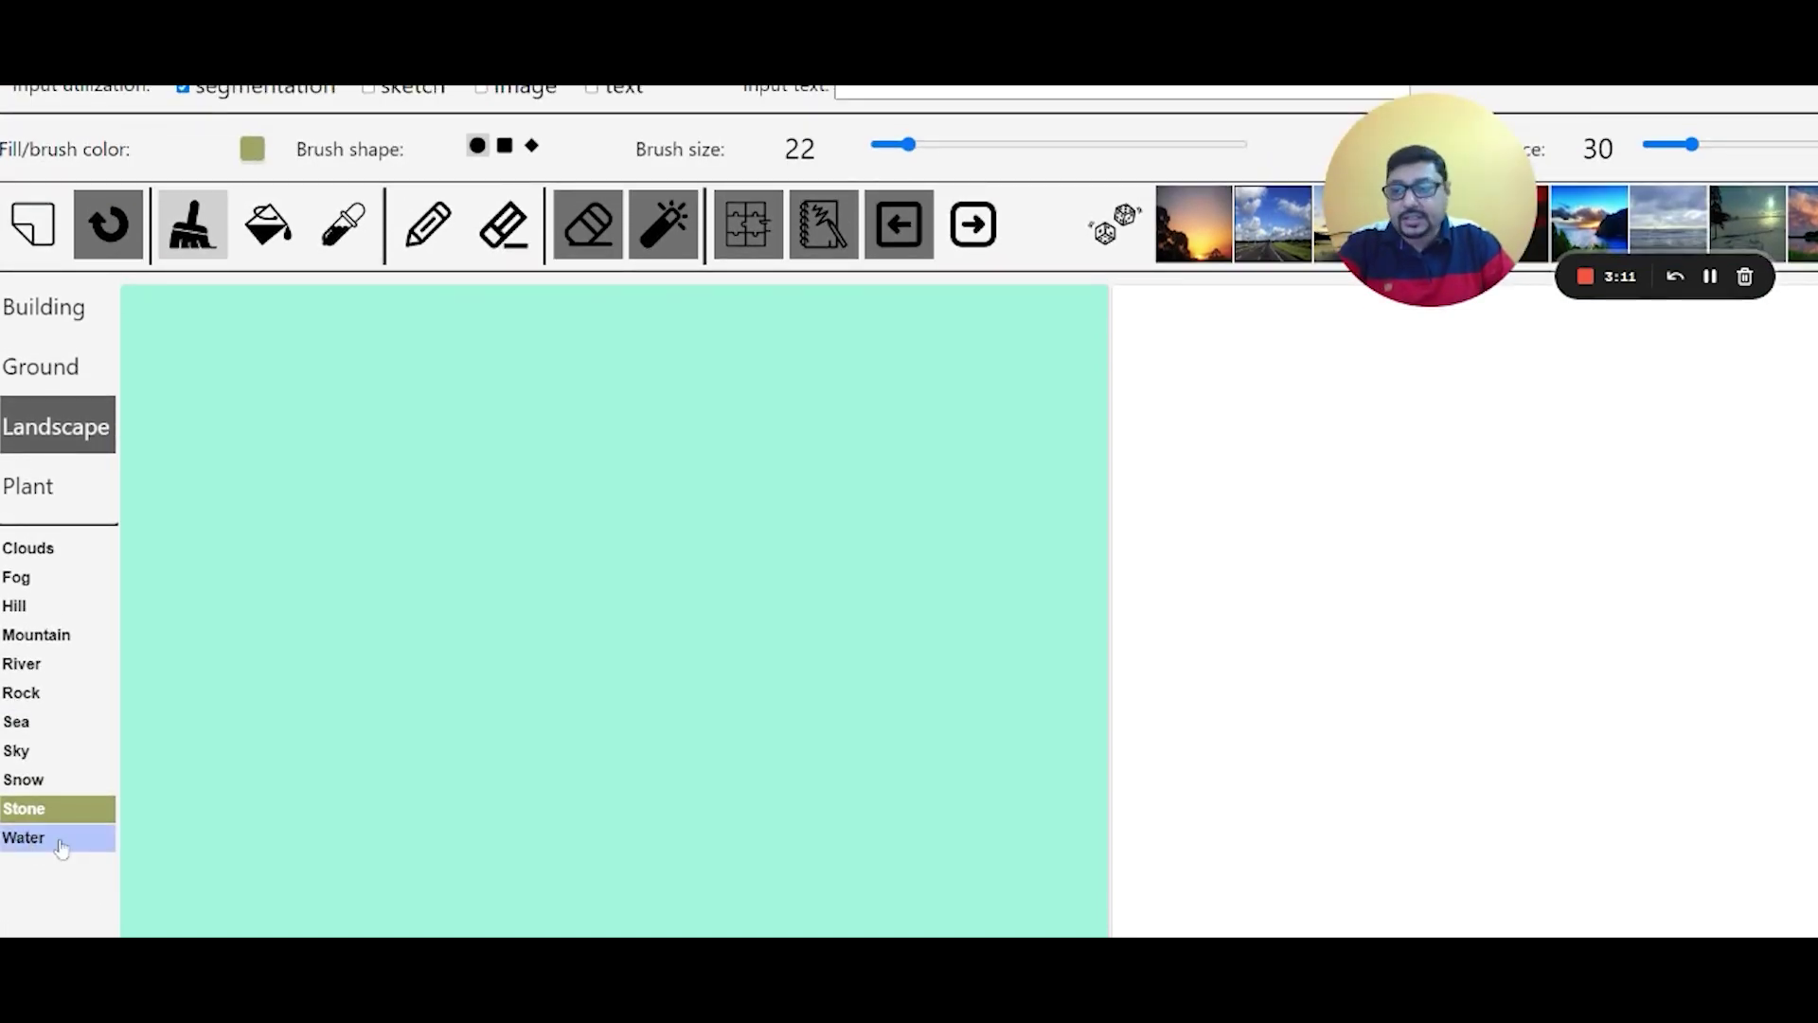
{"action": "left_click", "coordinate": [34, 608]}
{"action": "left_click", "coordinate": [35, 580]}
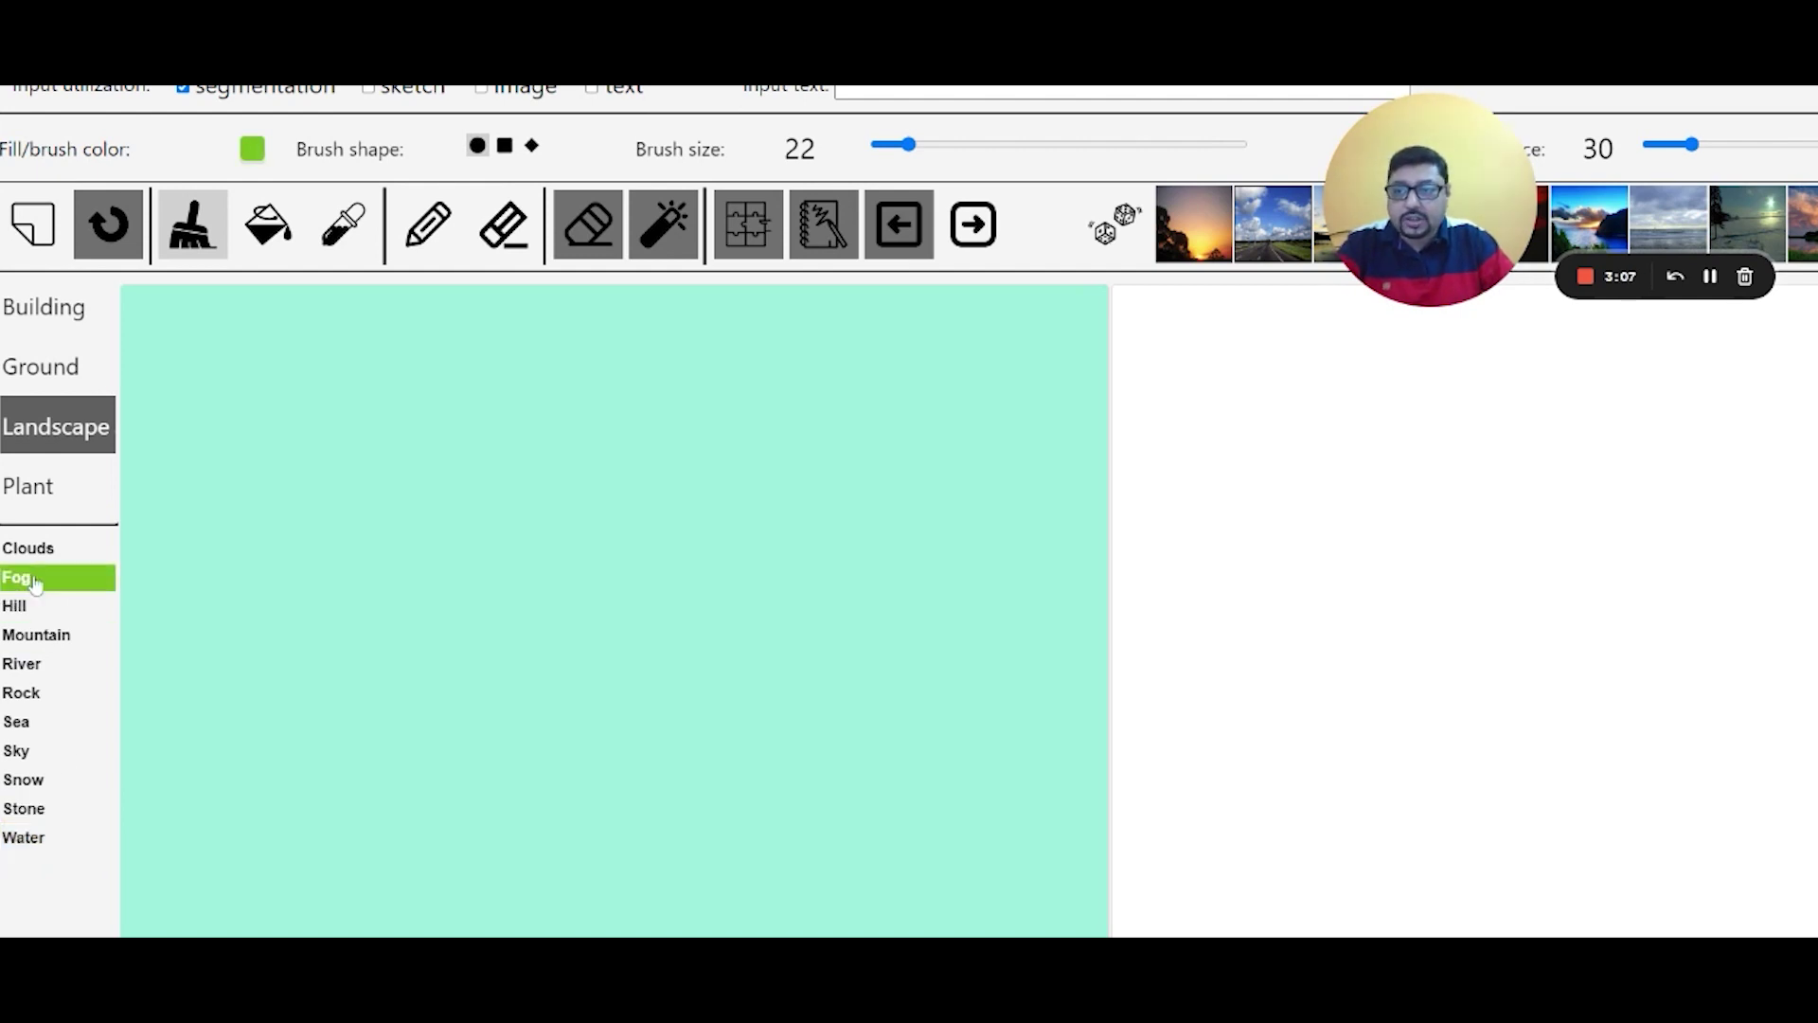
{"action": "left_click", "coordinate": [52, 557]}
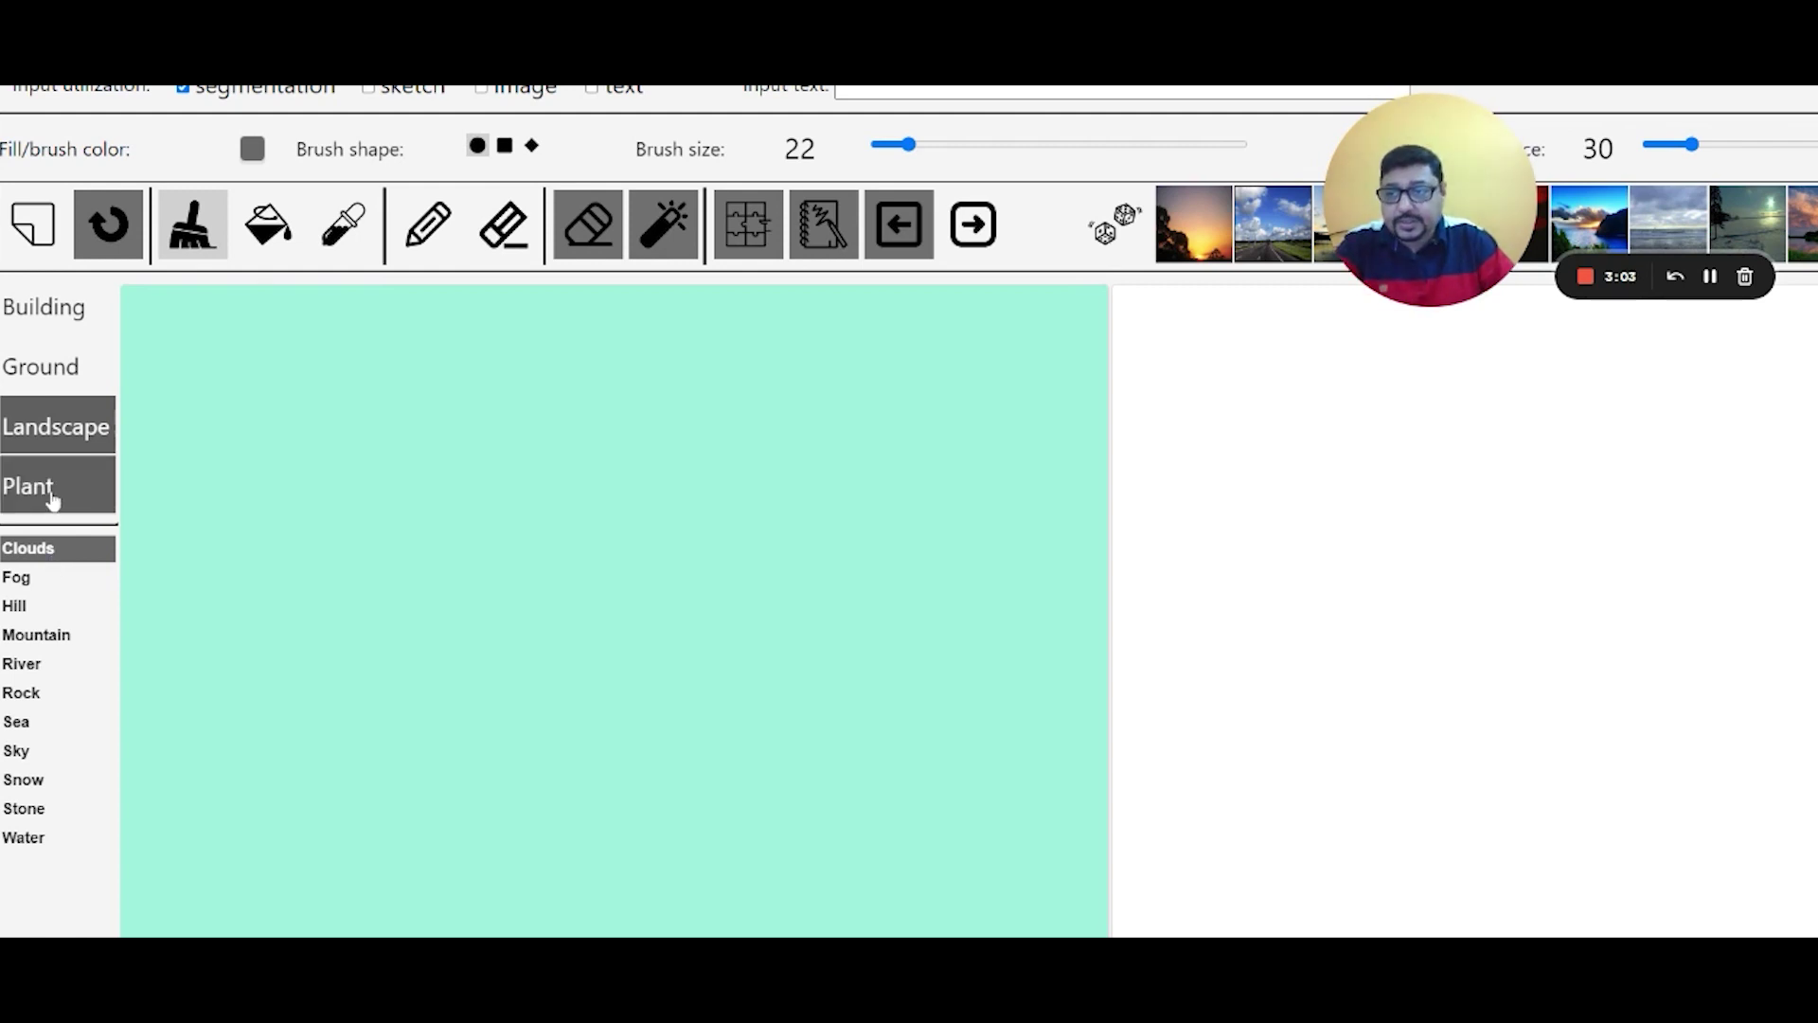
- Browse the Plant labels, trying Bush, Flower, Grass, Straw, Tree and Wood
{"action": "left_click", "coordinate": [52, 497]}
{"action": "left_click", "coordinate": [42, 551]}
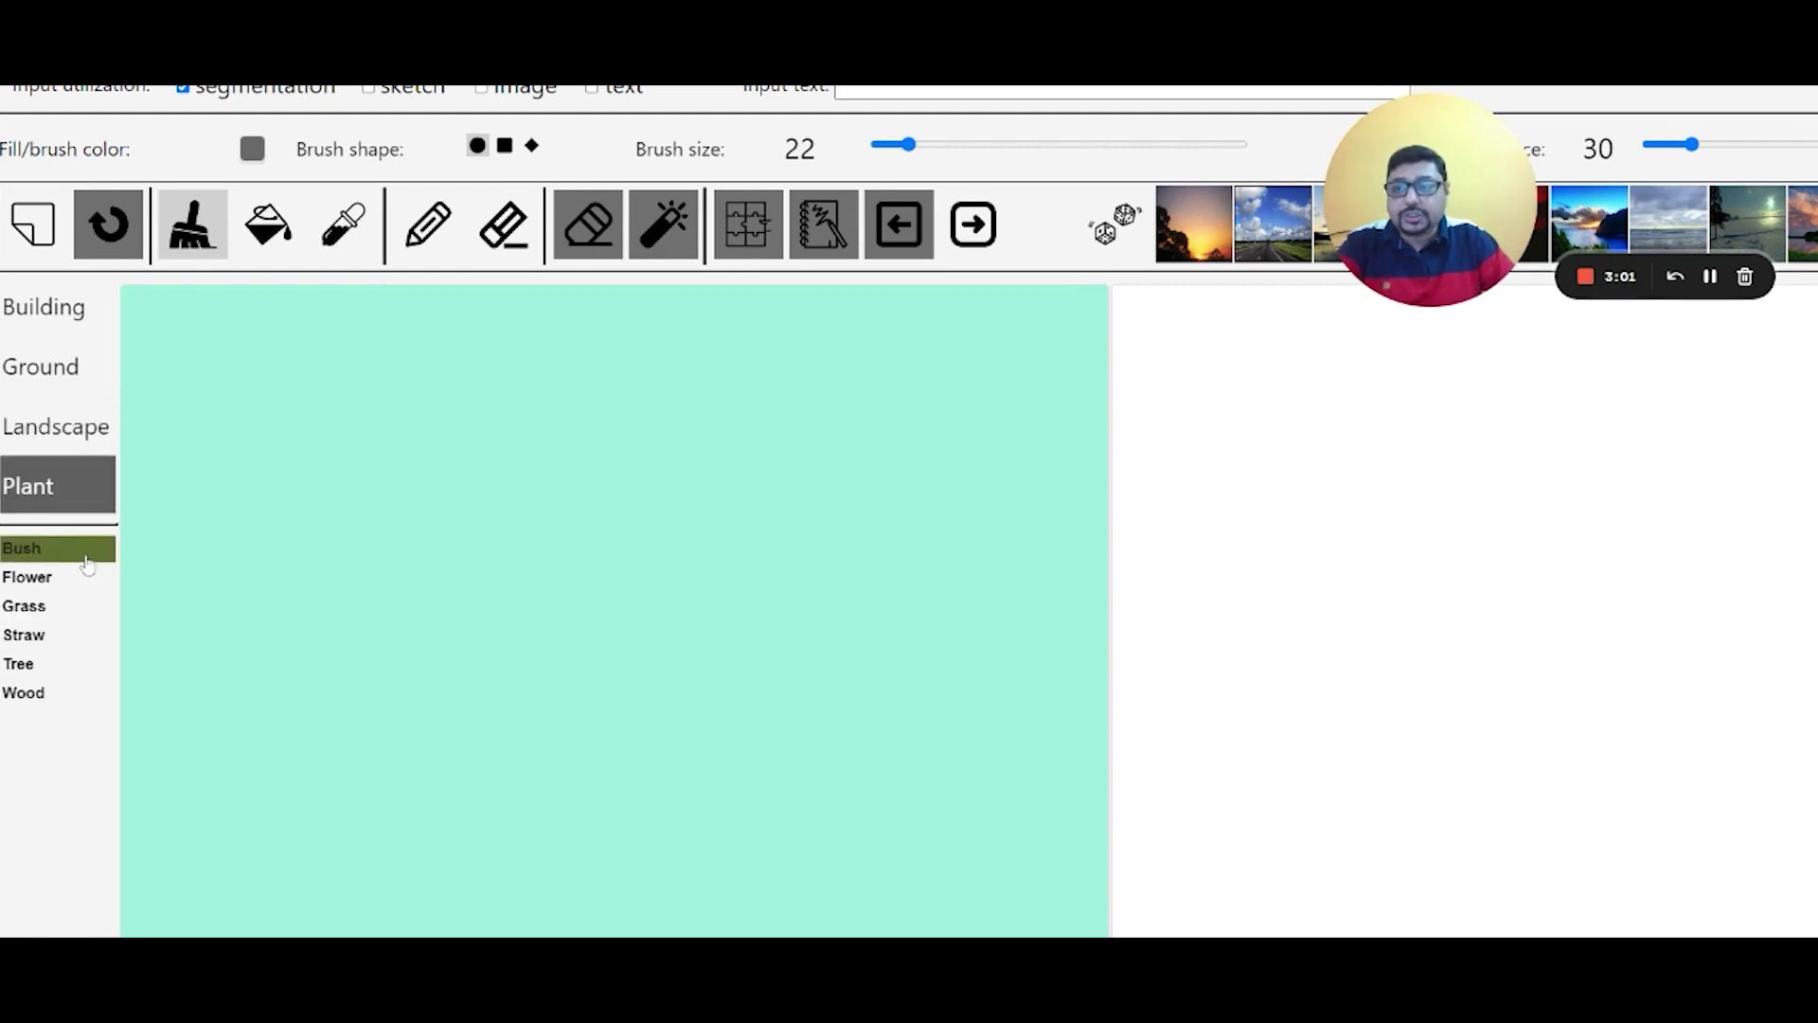
{"action": "left_click", "coordinate": [43, 577]}
{"action": "left_click", "coordinate": [58, 607]}
{"action": "left_click", "coordinate": [62, 635]}
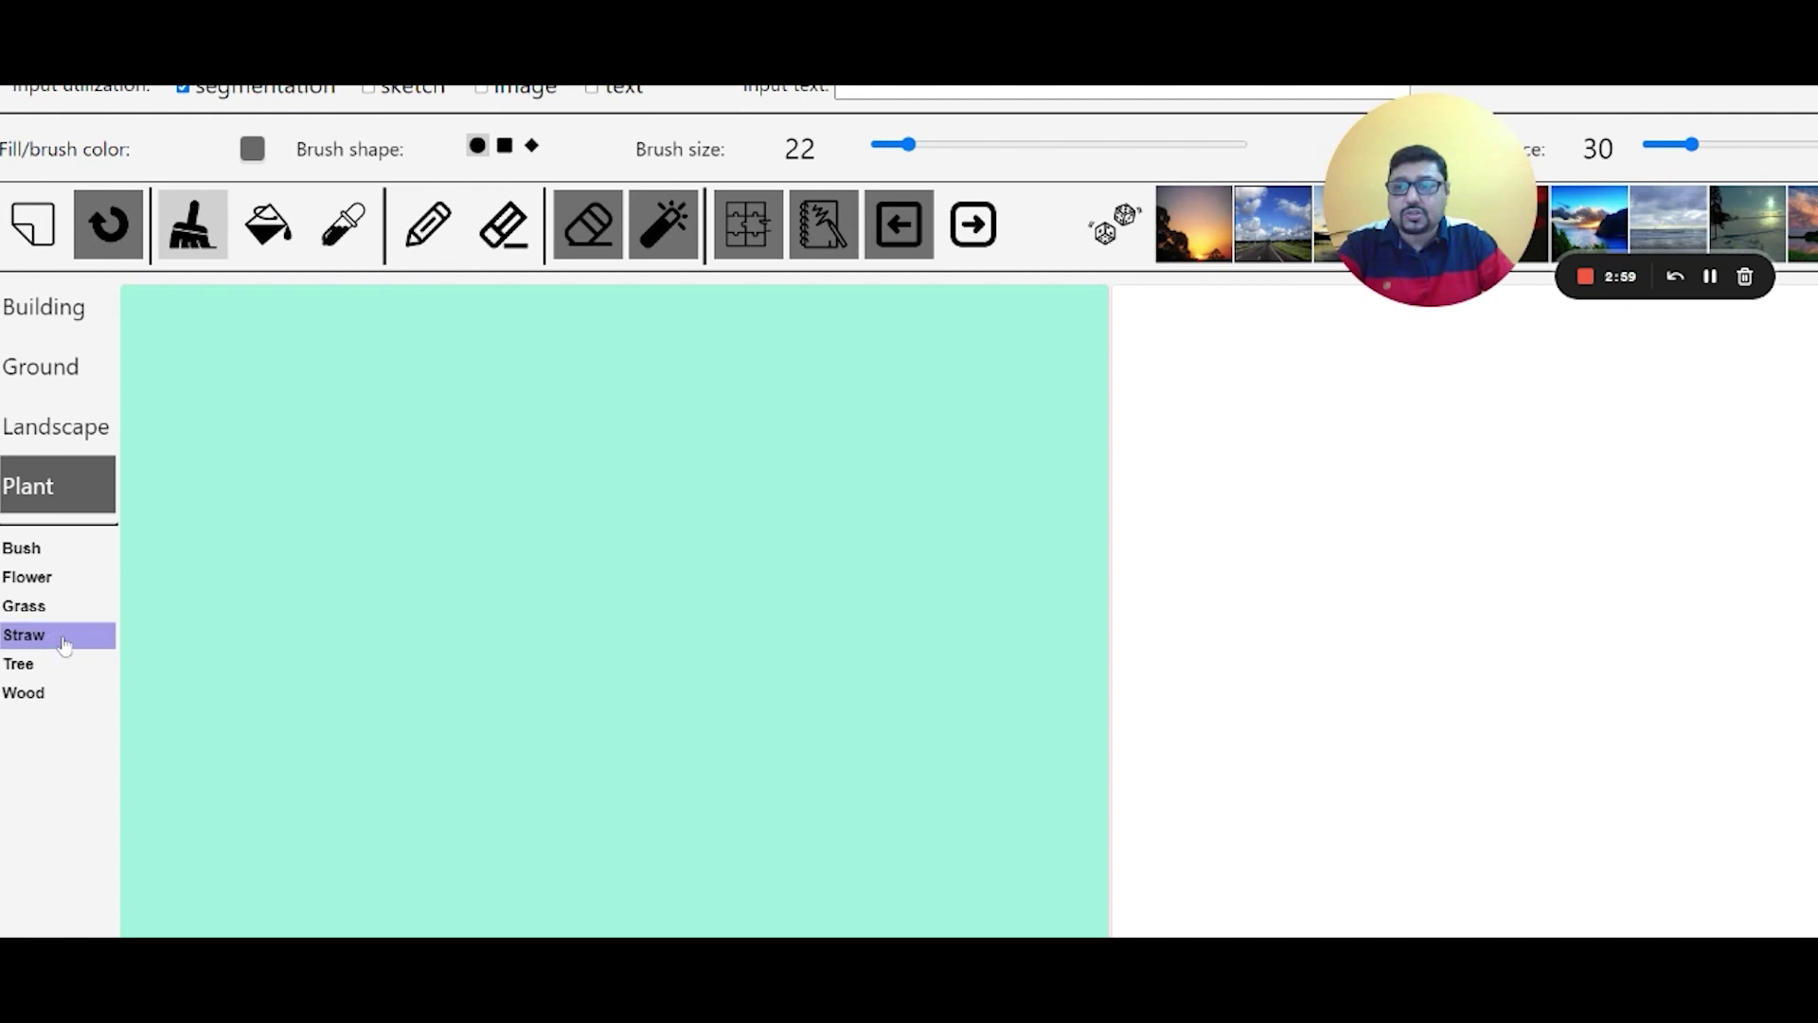
{"action": "left_click", "coordinate": [40, 664]}
{"action": "left_click", "coordinate": [38, 692]}
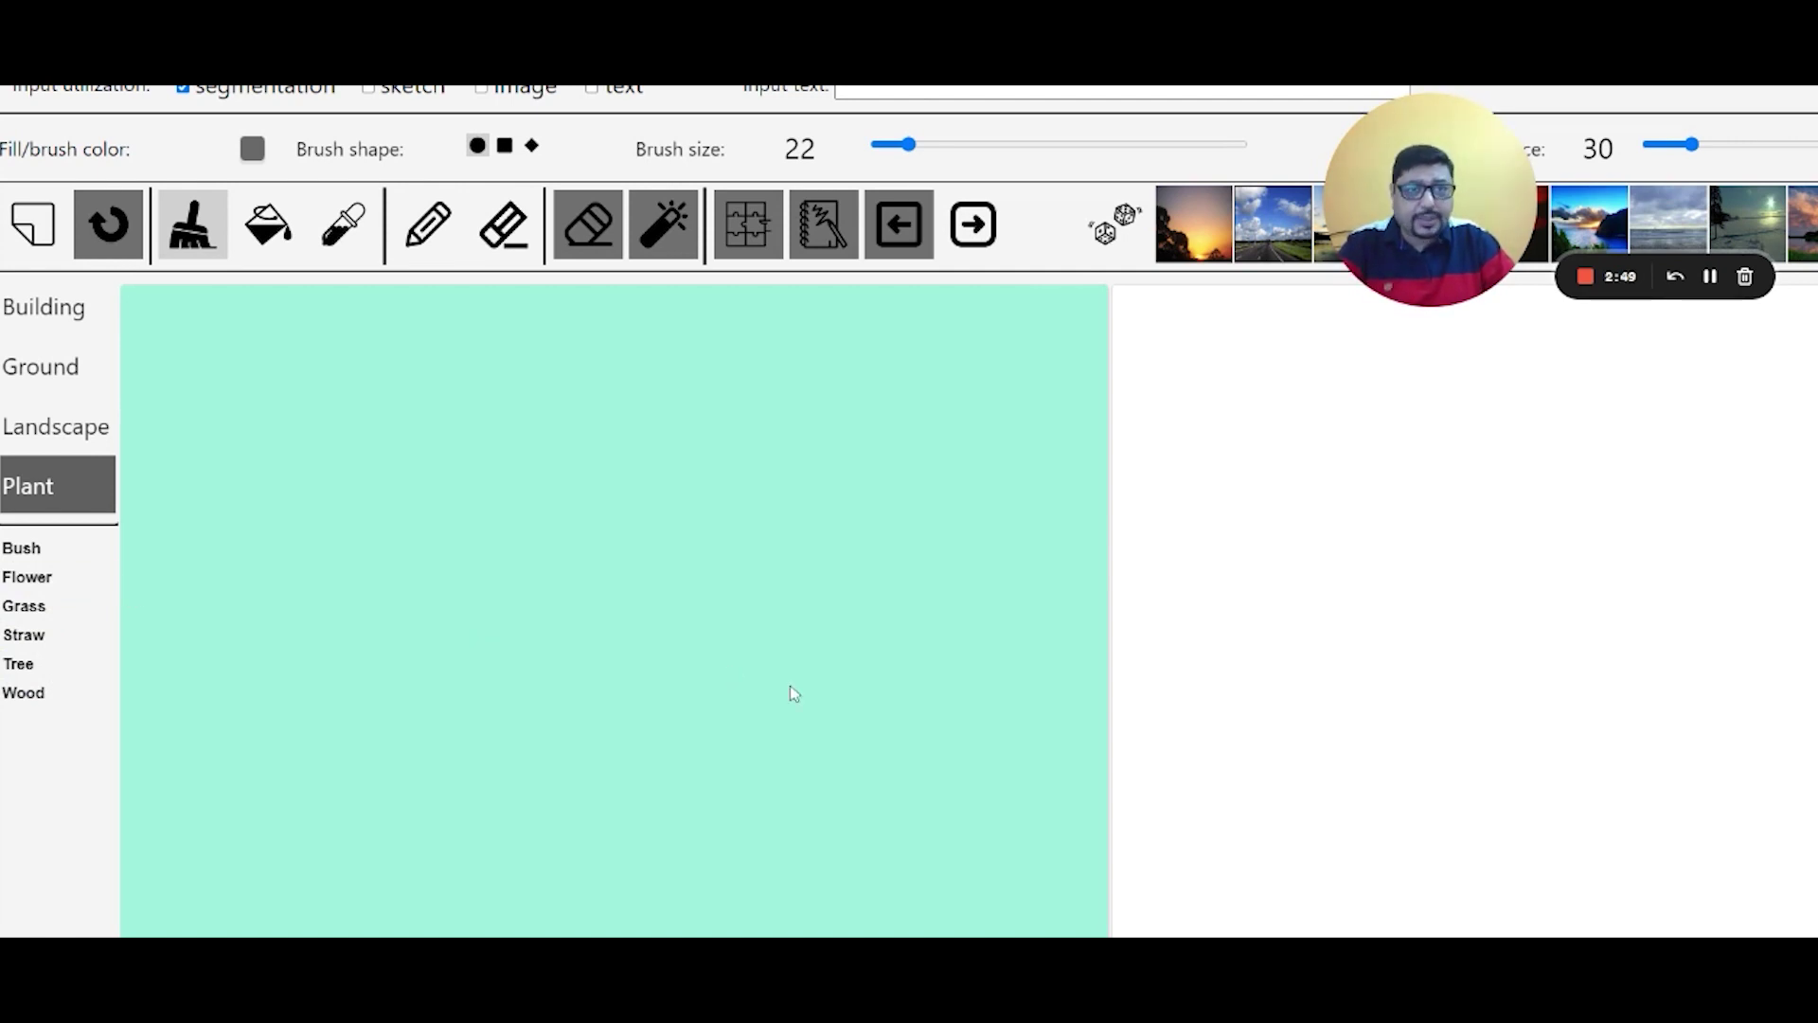
- Revisit the Ground labels, then return to the Landscape list
{"action": "scroll", "coordinate": [55, 525], "scroll_direction": "up", "scroll_amount": 1}
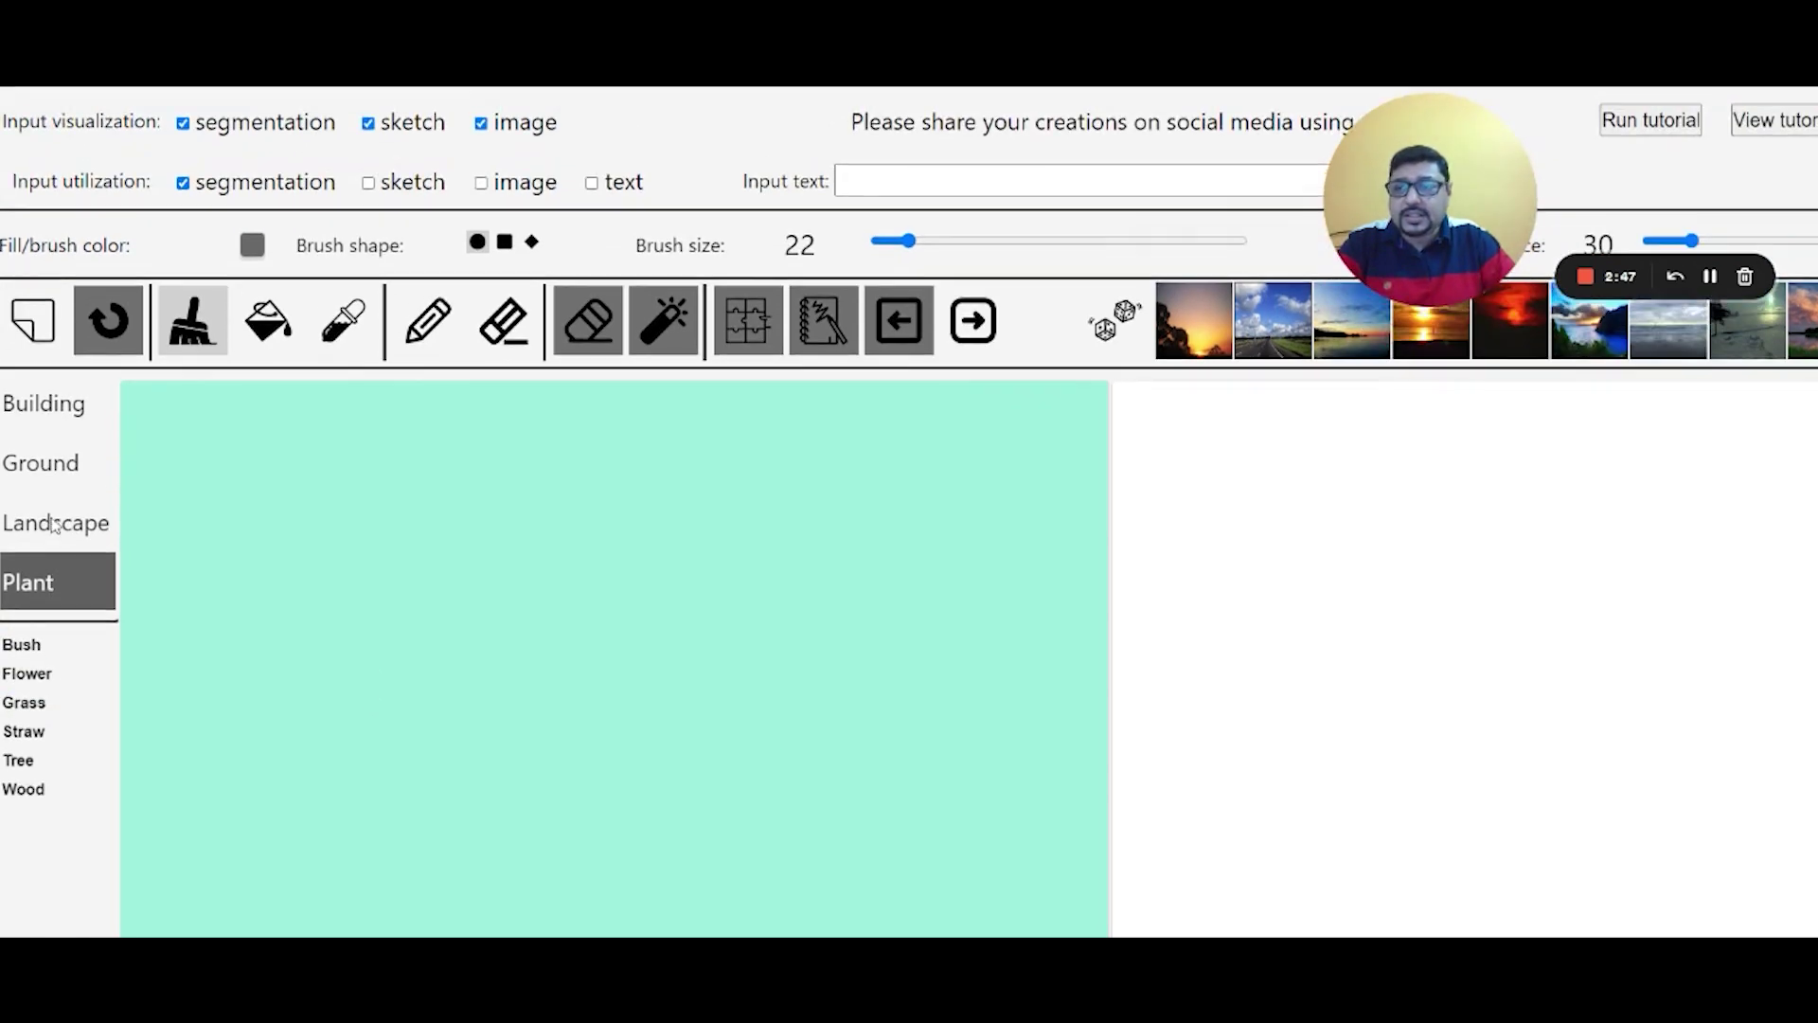
{"action": "left_click", "coordinate": [41, 479]}
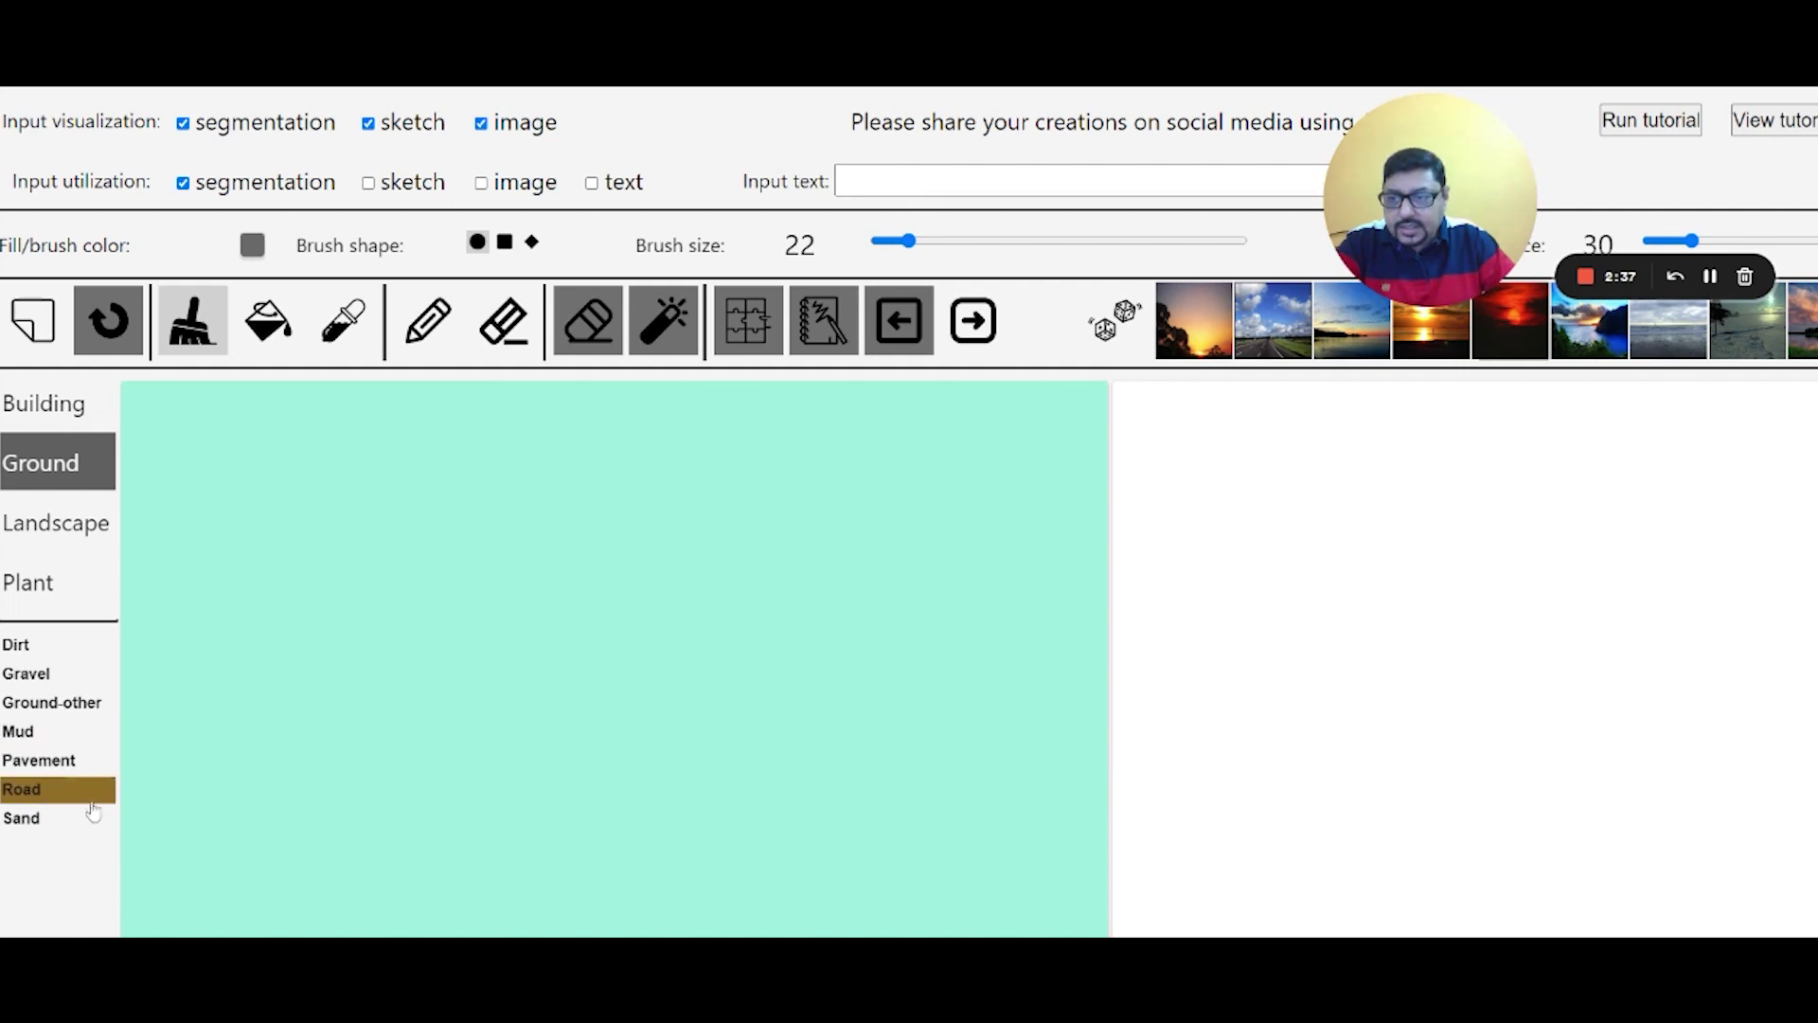
{"action": "left_click", "coordinate": [92, 527]}
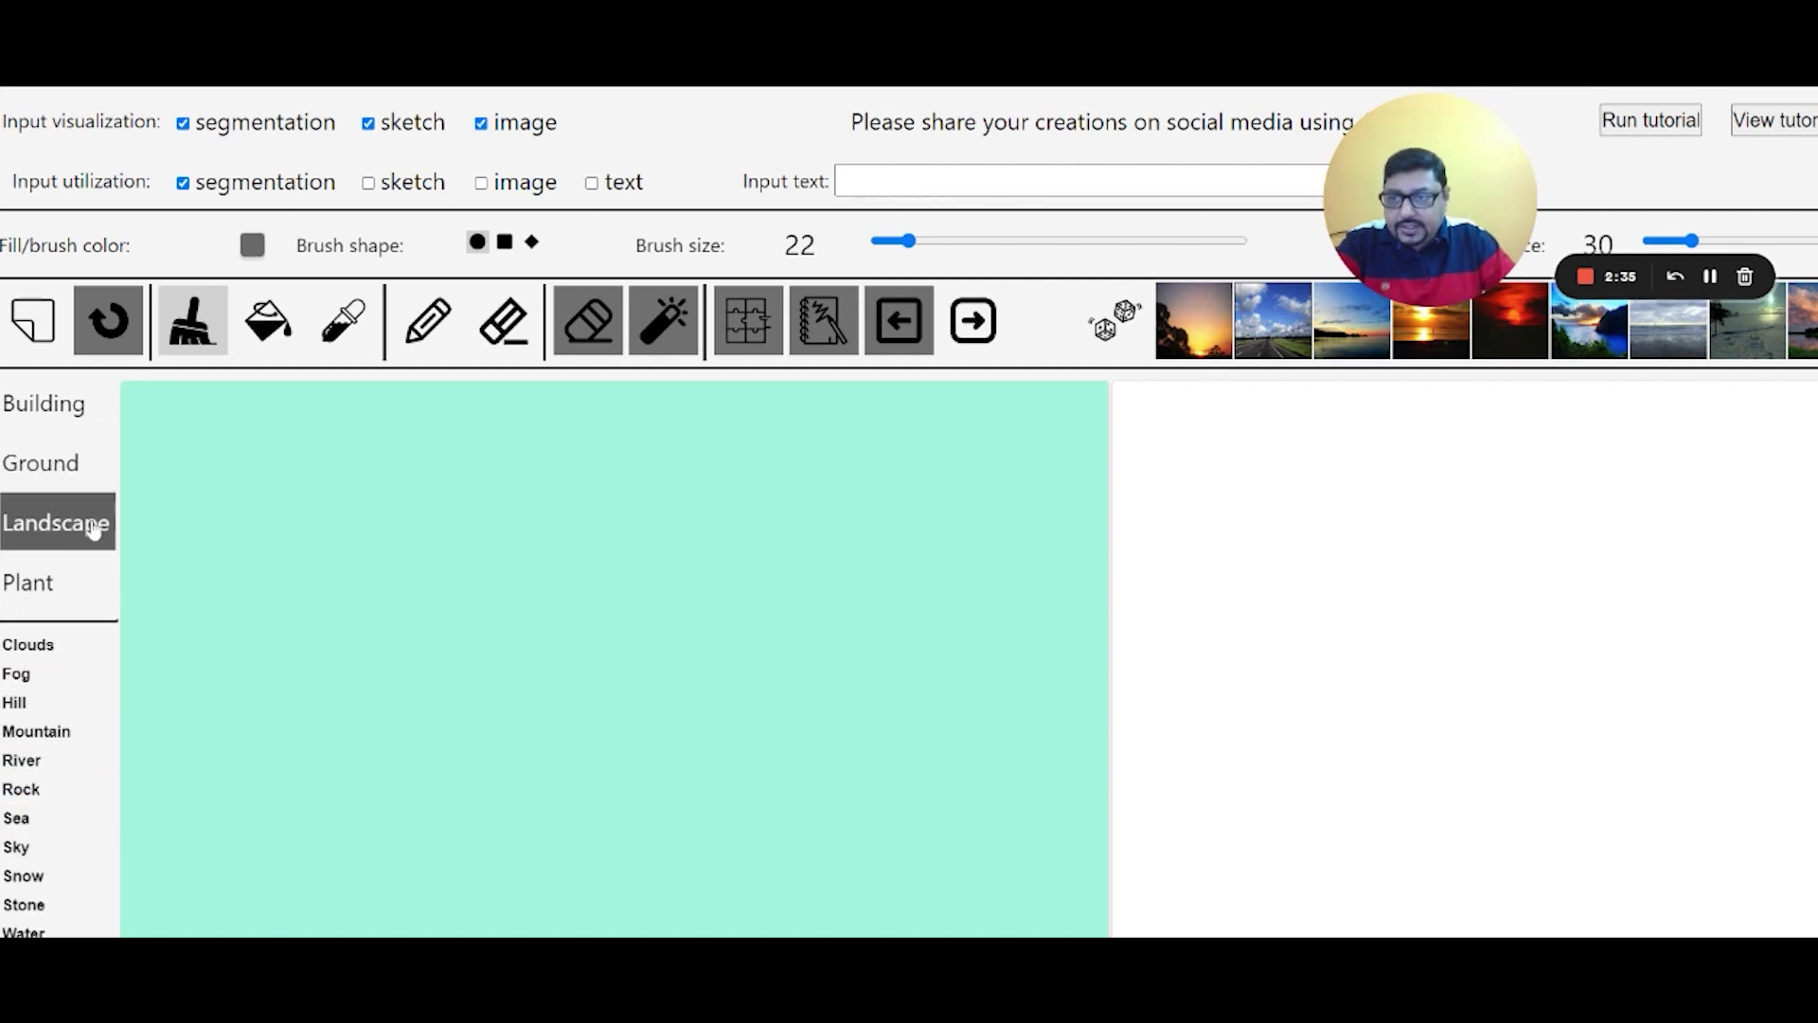
{"action": "scroll", "coordinate": [66, 671], "scroll_direction": "down", "scroll_amount": 1}
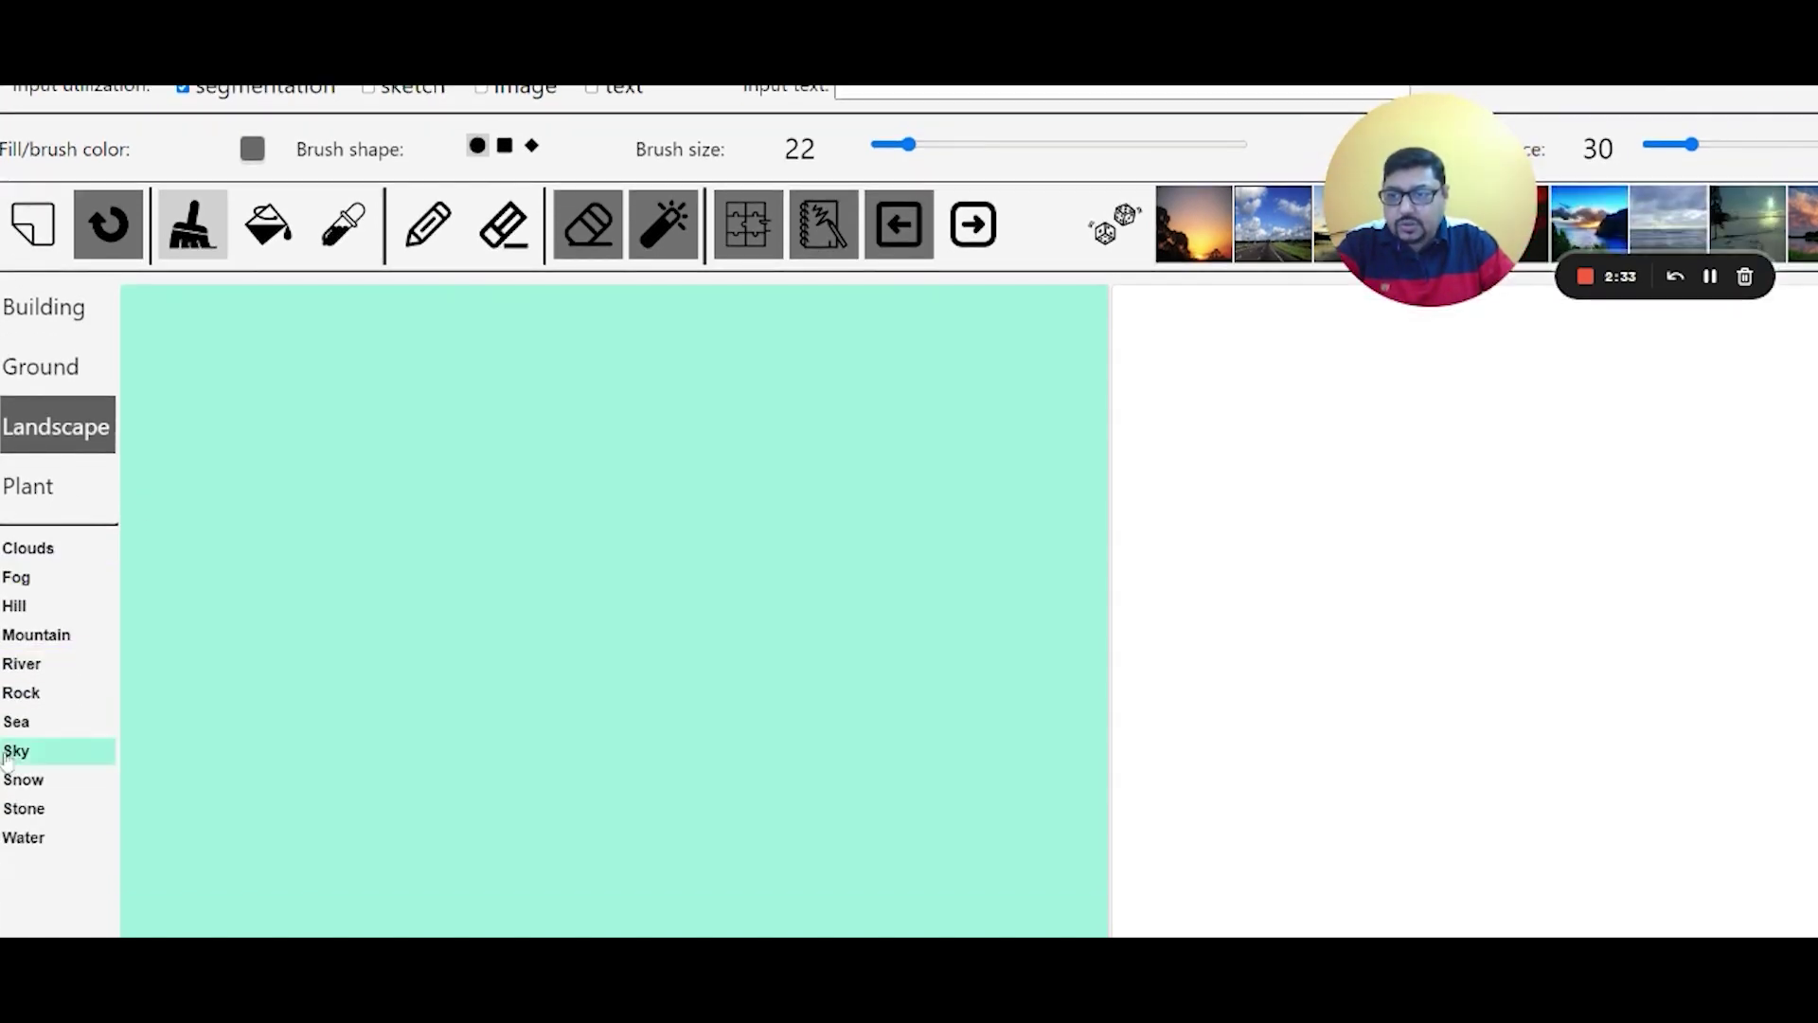
- Pick Water as the paint label with brush size 39
{"action": "left_click", "coordinate": [30, 839]}
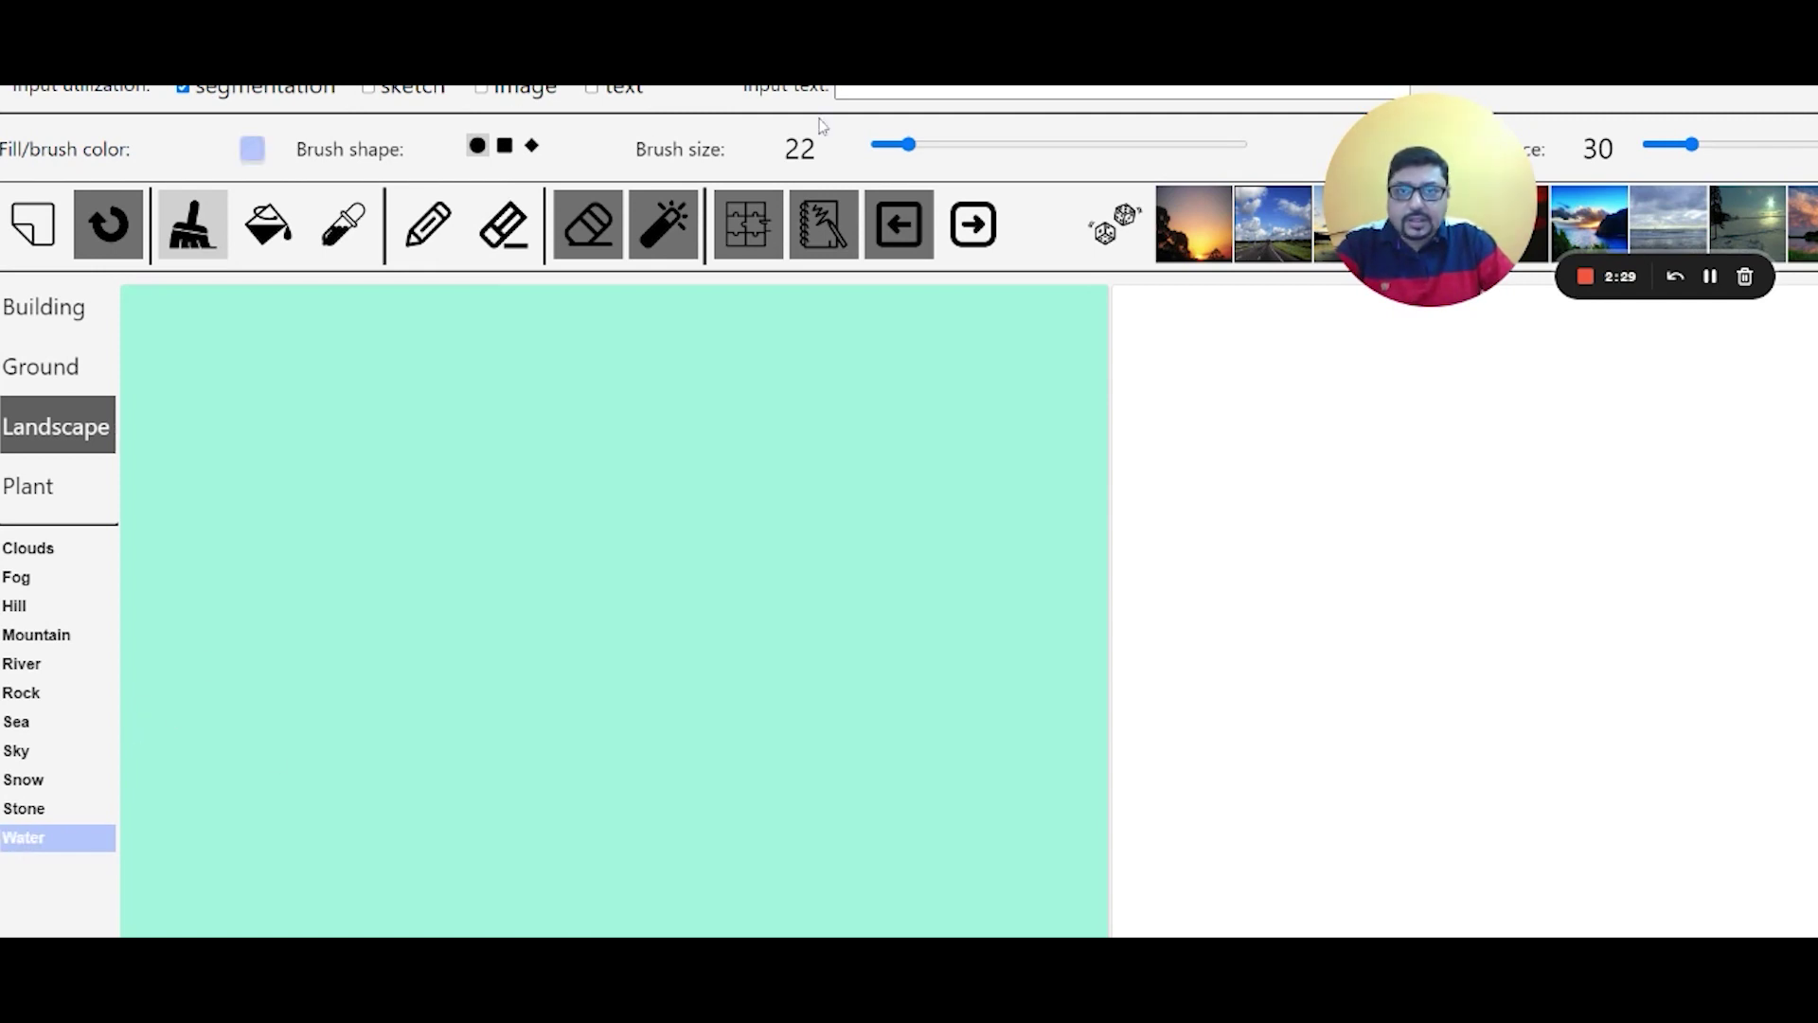
{"action": "left_click_drag", "start_coordinate": [909, 144], "coordinate": [936, 154]}
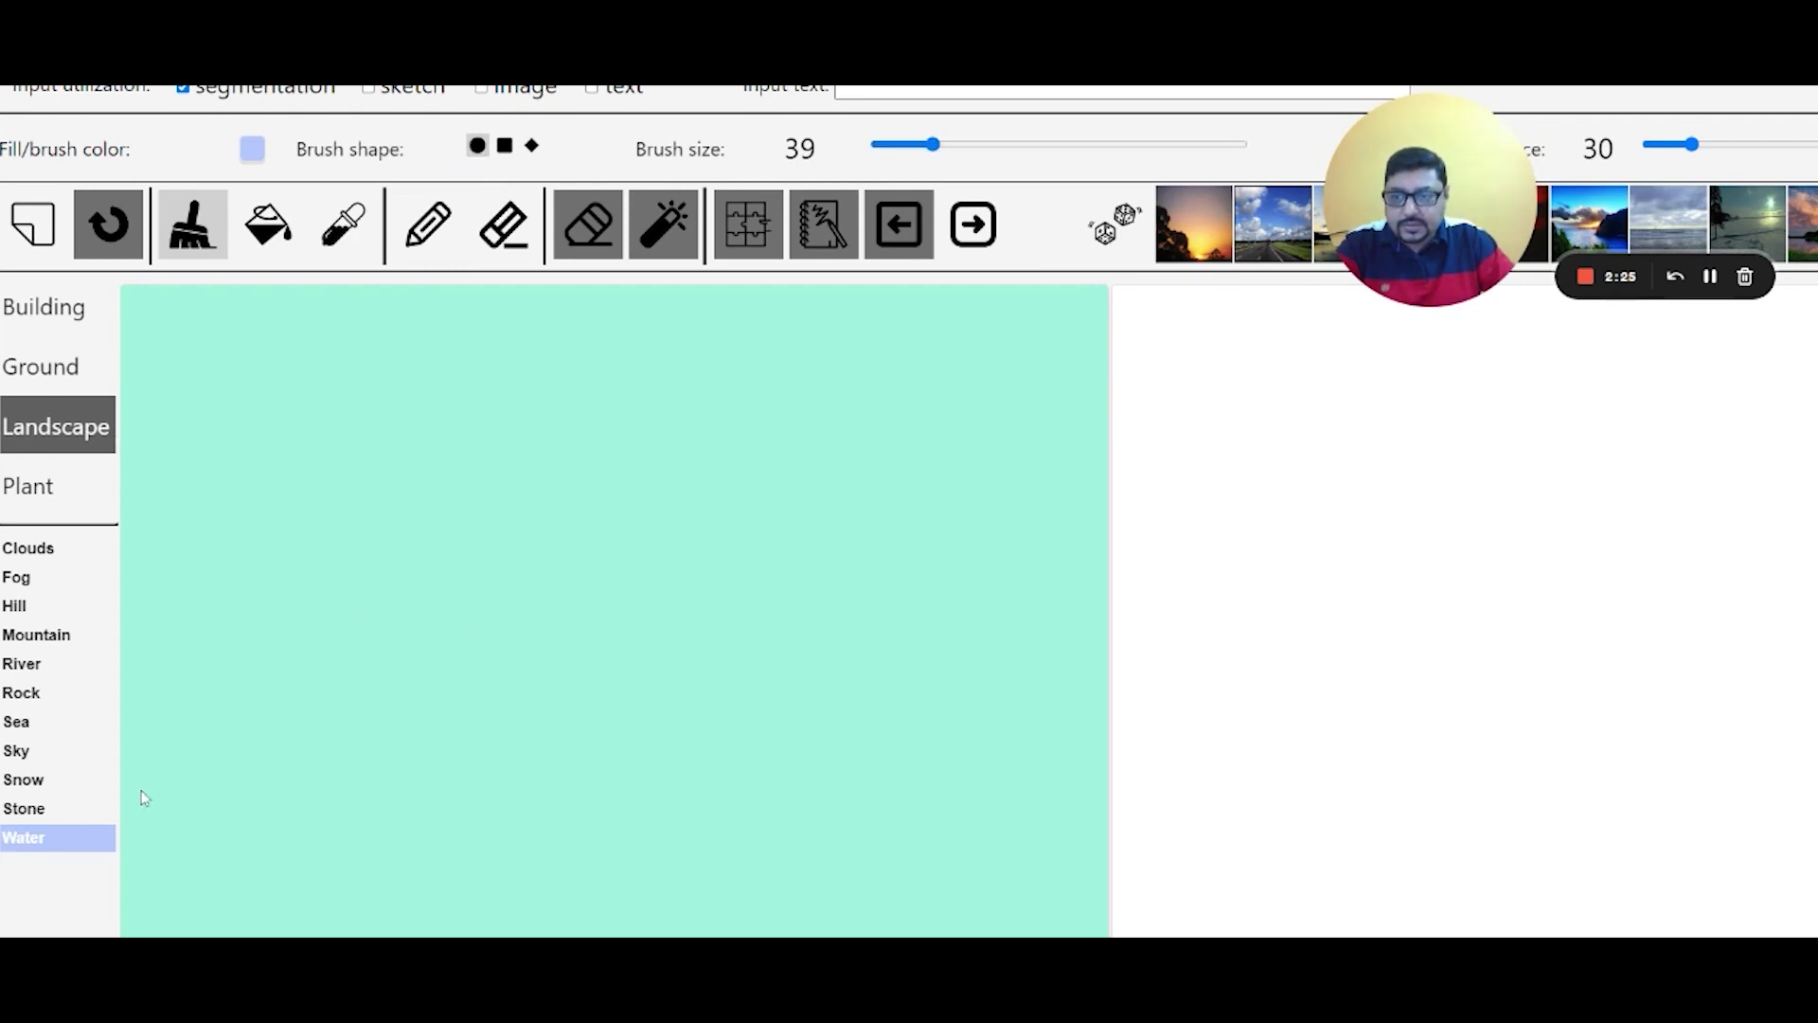
{"action": "scroll", "coordinate": [569, 751], "scroll_direction": "down", "scroll_amount": 5}
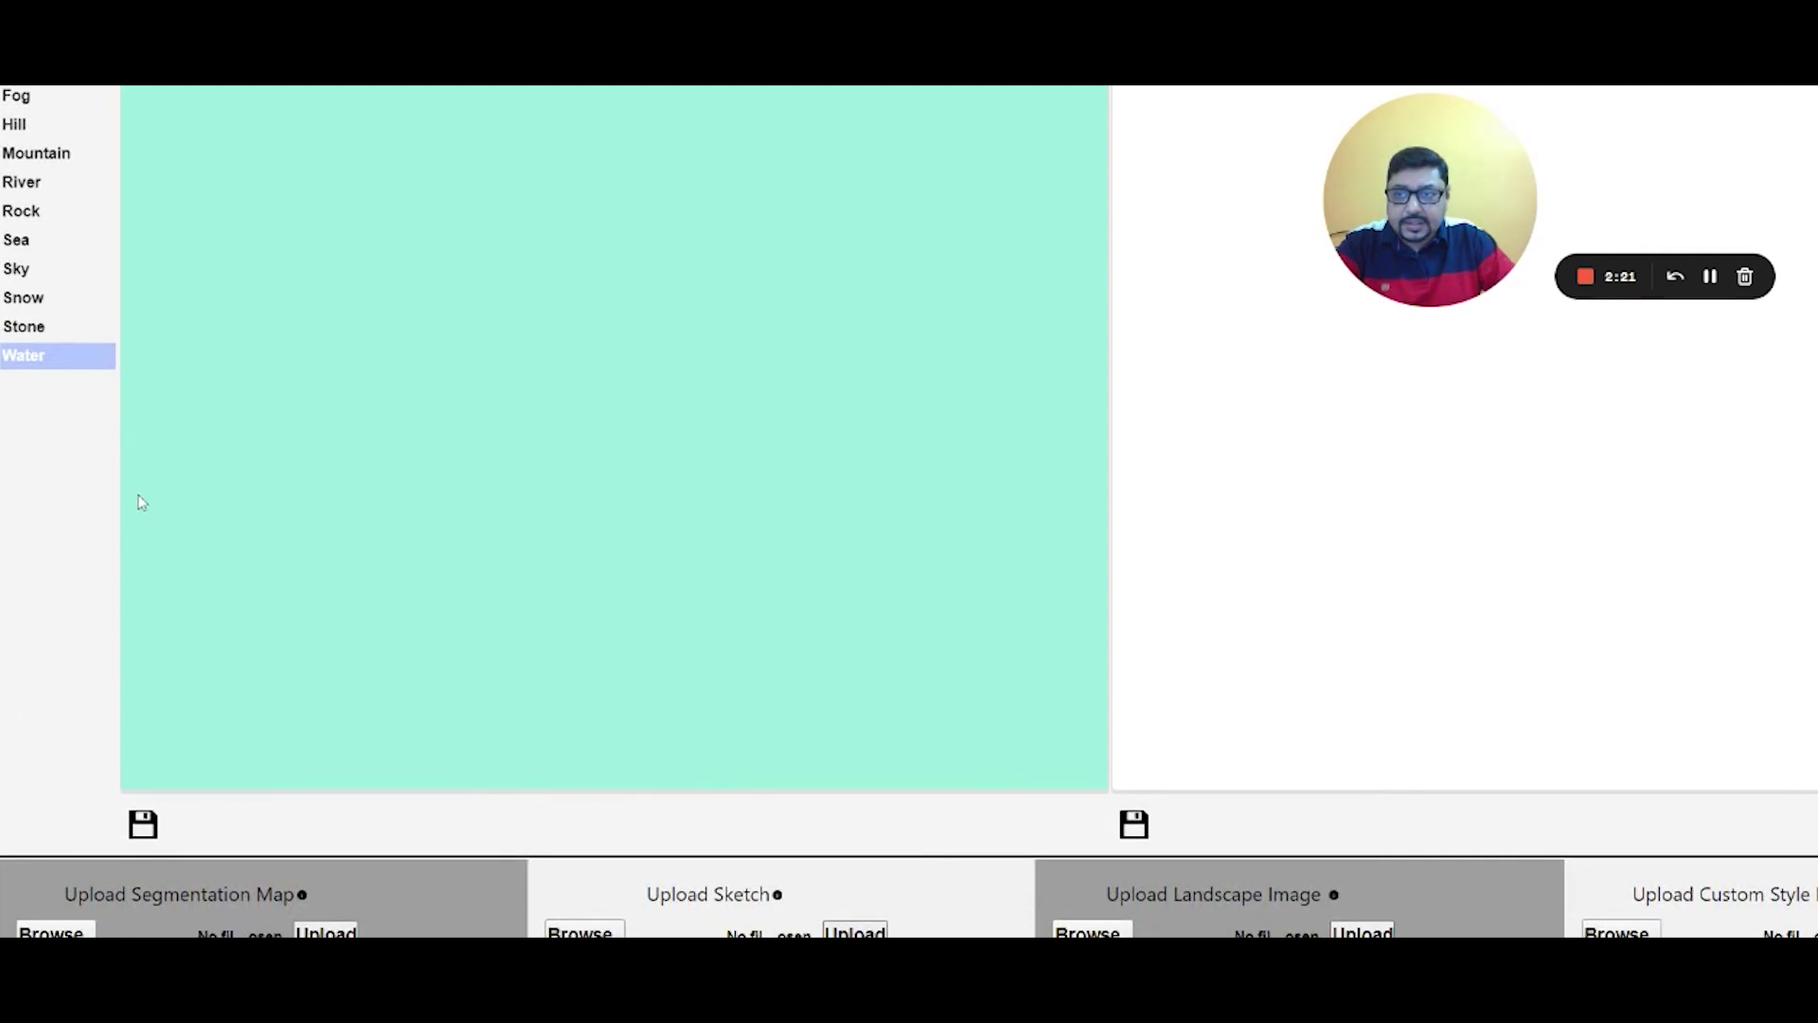
- Paint a Water band across the lower part of the canvas
{"action": "mouse_move", "coordinate": [126, 491]}
{"action": "left_mouse_down"}
{"action": "mouse_move", "coordinate": [991, 483]}
{"action": "mouse_move", "coordinate": [512, 527]}
{"action": "mouse_move", "coordinate": [146, 531]}
{"action": "mouse_move", "coordinate": [822, 562]}
{"action": "mouse_move", "coordinate": [1089, 545]}
{"action": "mouse_move", "coordinate": [1003, 519]}
{"action": "mouse_move", "coordinate": [1089, 532]}
{"action": "mouse_move", "coordinate": [264, 507]}
{"action": "mouse_move", "coordinate": [379, 517]}
{"action": "mouse_move", "coordinate": [73, 568]}
{"action": "mouse_move", "coordinate": [1076, 609]}
{"action": "mouse_move", "coordinate": [784, 635]}
{"action": "mouse_move", "coordinate": [73, 621]}
{"action": "mouse_move", "coordinate": [187, 603]}
{"action": "mouse_move", "coordinate": [133, 706]}
{"action": "mouse_move", "coordinate": [252, 662]}
{"action": "mouse_move", "coordinate": [1072, 655]}
{"action": "mouse_move", "coordinate": [1108, 663]}
{"action": "mouse_move", "coordinate": [1108, 792]}
{"action": "mouse_move", "coordinate": [1080, 738]}
{"action": "mouse_move", "coordinate": [986, 763]}
{"action": "mouse_move", "coordinate": [326, 792]}
{"action": "mouse_move", "coordinate": [1049, 779]}
{"action": "mouse_move", "coordinate": [901, 758]}
{"action": "mouse_move", "coordinate": [967, 722]}
{"action": "mouse_move", "coordinate": [934, 699]}
{"action": "mouse_move", "coordinate": [587, 786]}
{"action": "mouse_move", "coordinate": [275, 725]}
{"action": "mouse_move", "coordinate": [478, 678]}
{"action": "mouse_move", "coordinate": [154, 739]}
{"action": "mouse_move", "coordinate": [530, 650]}
{"action": "left_mouse_up"}
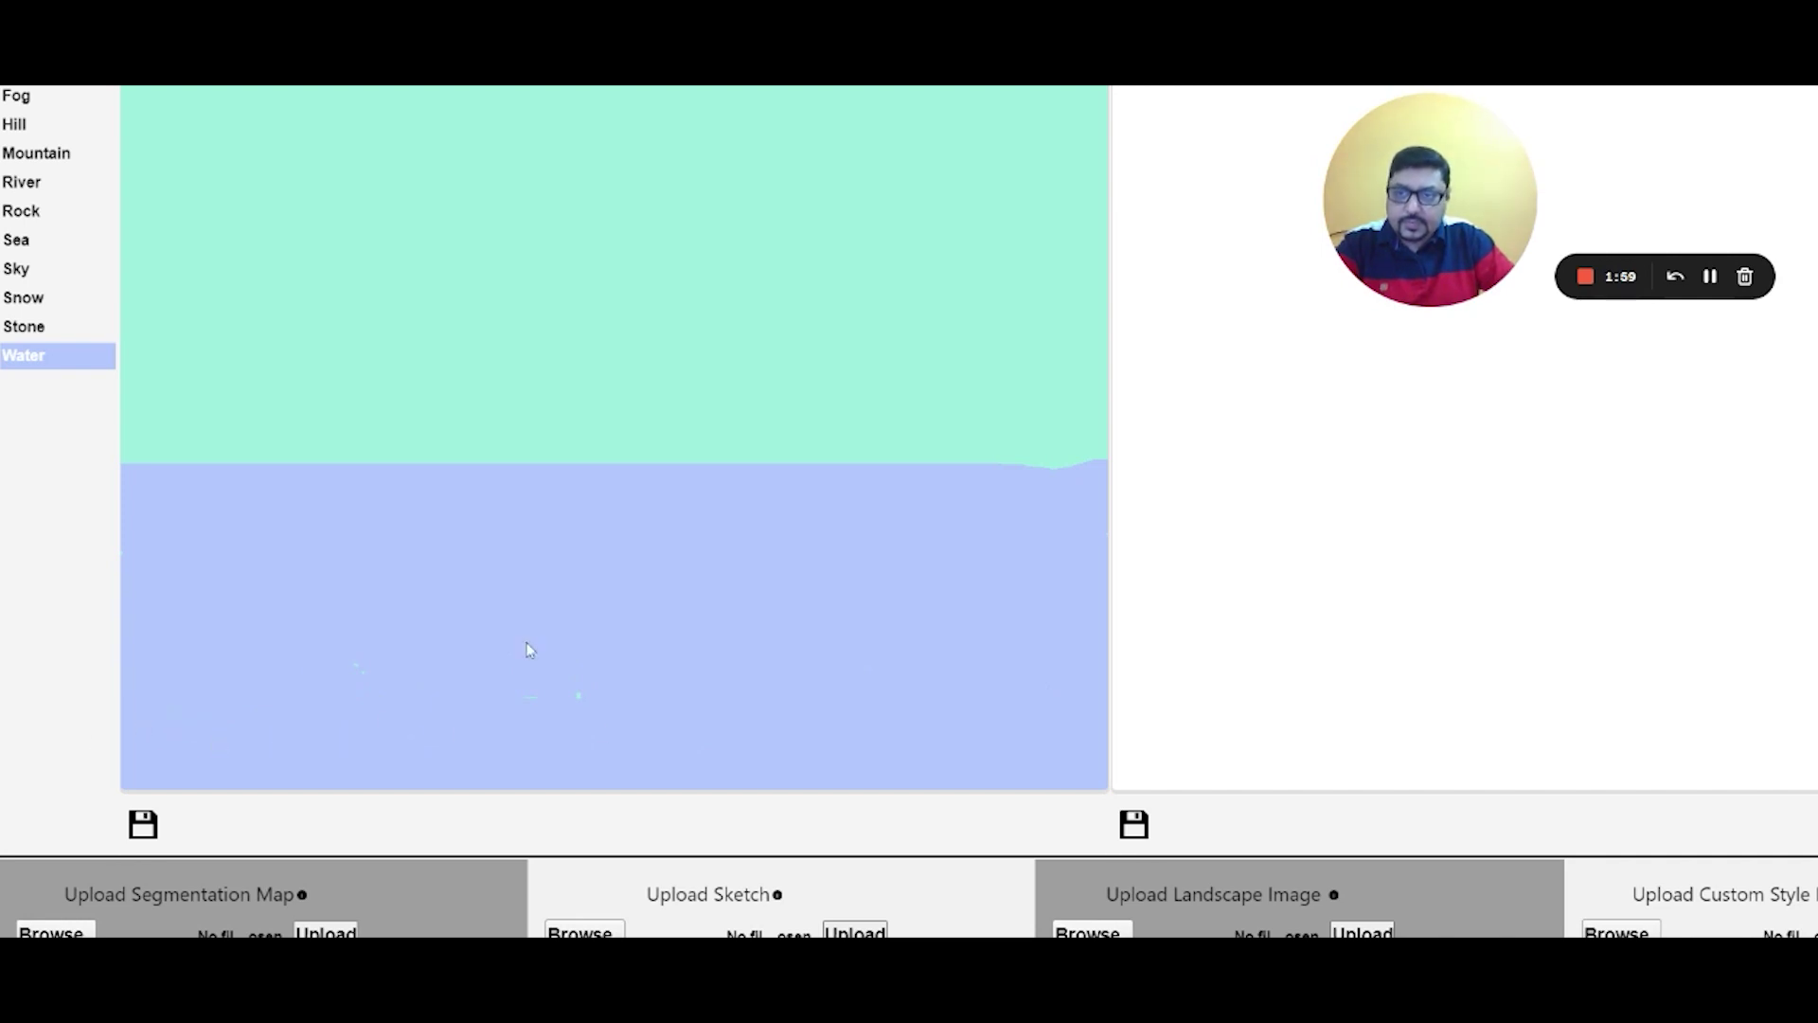
{"action": "scroll", "coordinate": [758, 673], "scroll_direction": "up", "scroll_amount": 2}
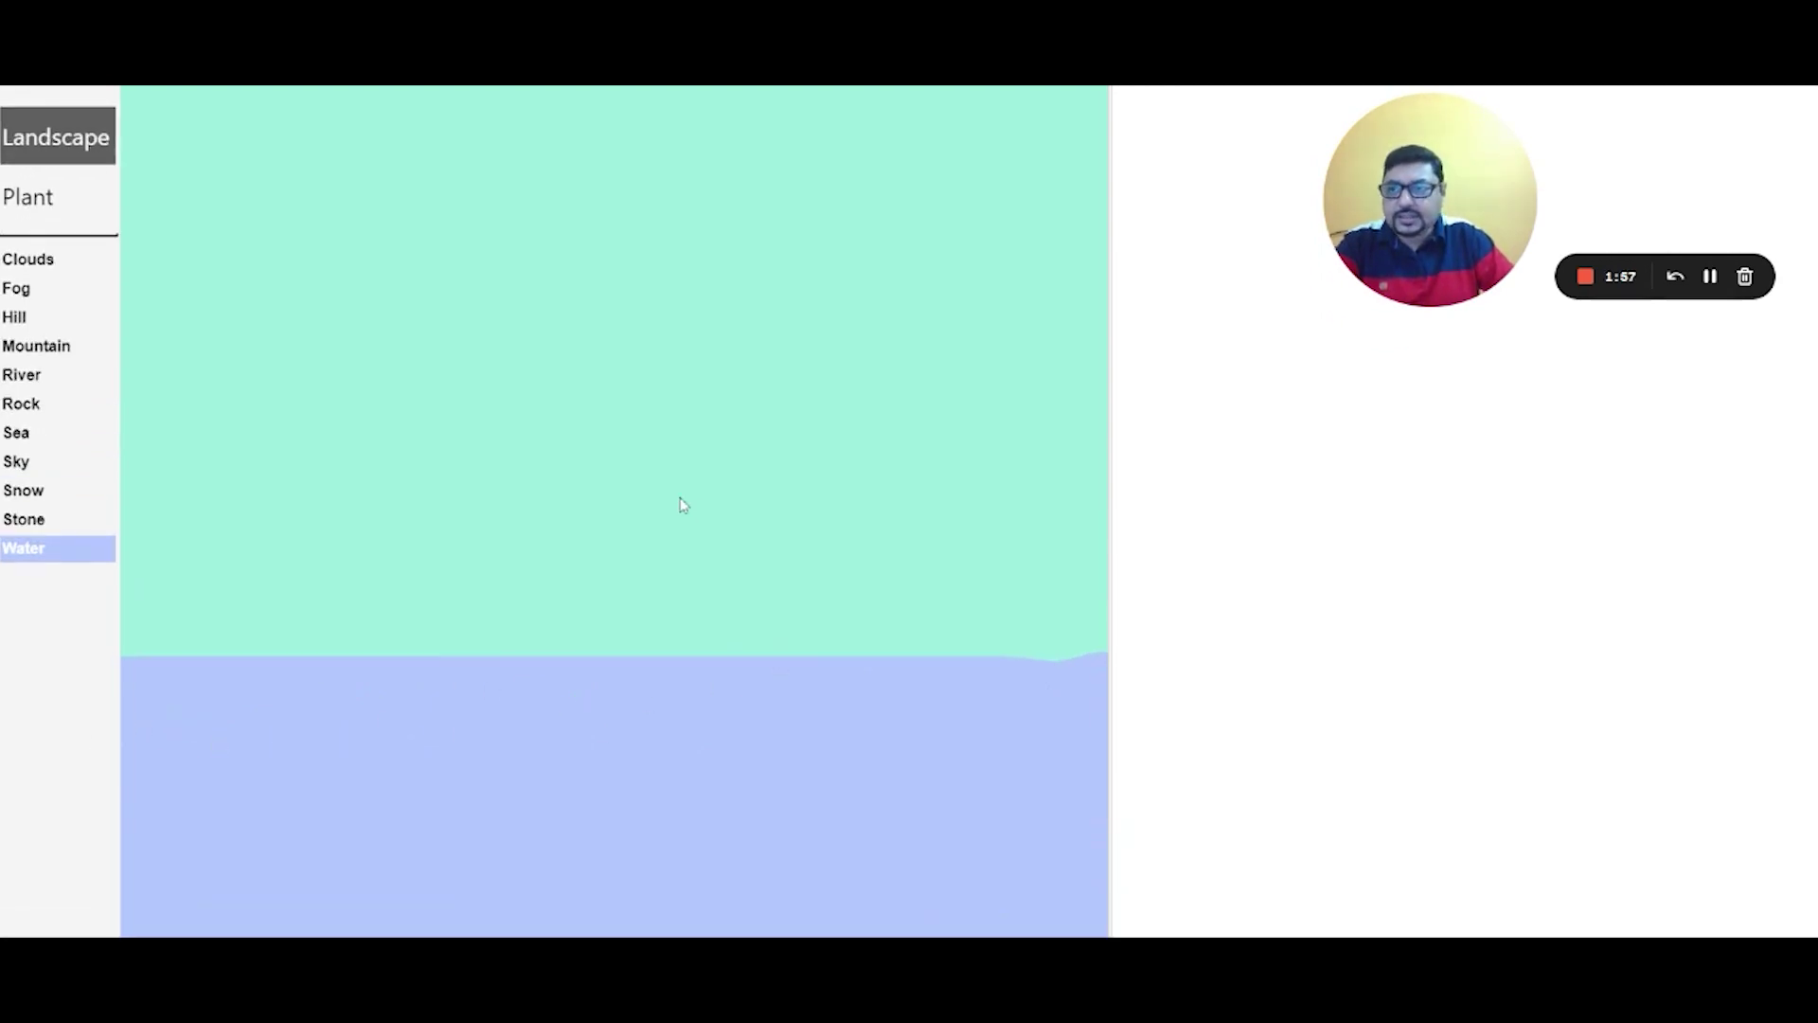
{"action": "scroll", "coordinate": [683, 505], "scroll_direction": "up", "scroll_amount": 2}
{"action": "scroll", "coordinate": [132, 556], "scroll_direction": "down", "scroll_amount": 2}
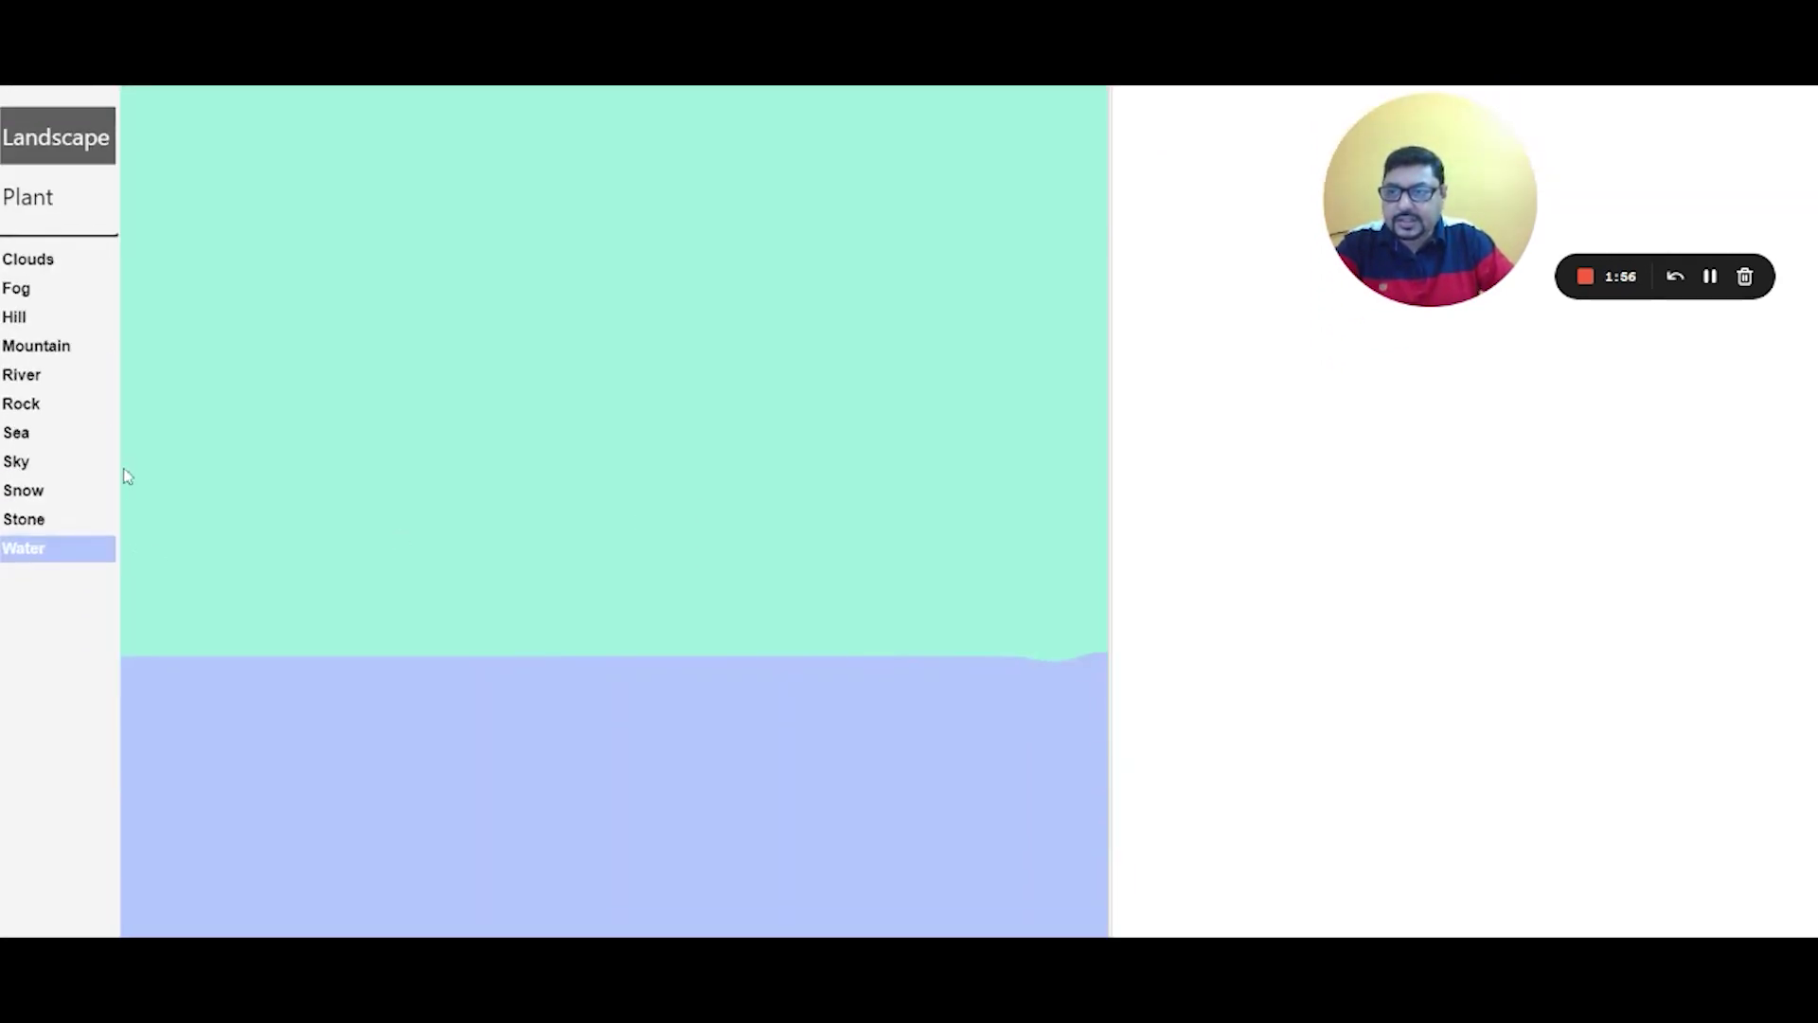
- Select the Mountain label with a square brush at size 72
{"action": "left_click", "coordinate": [57, 349]}
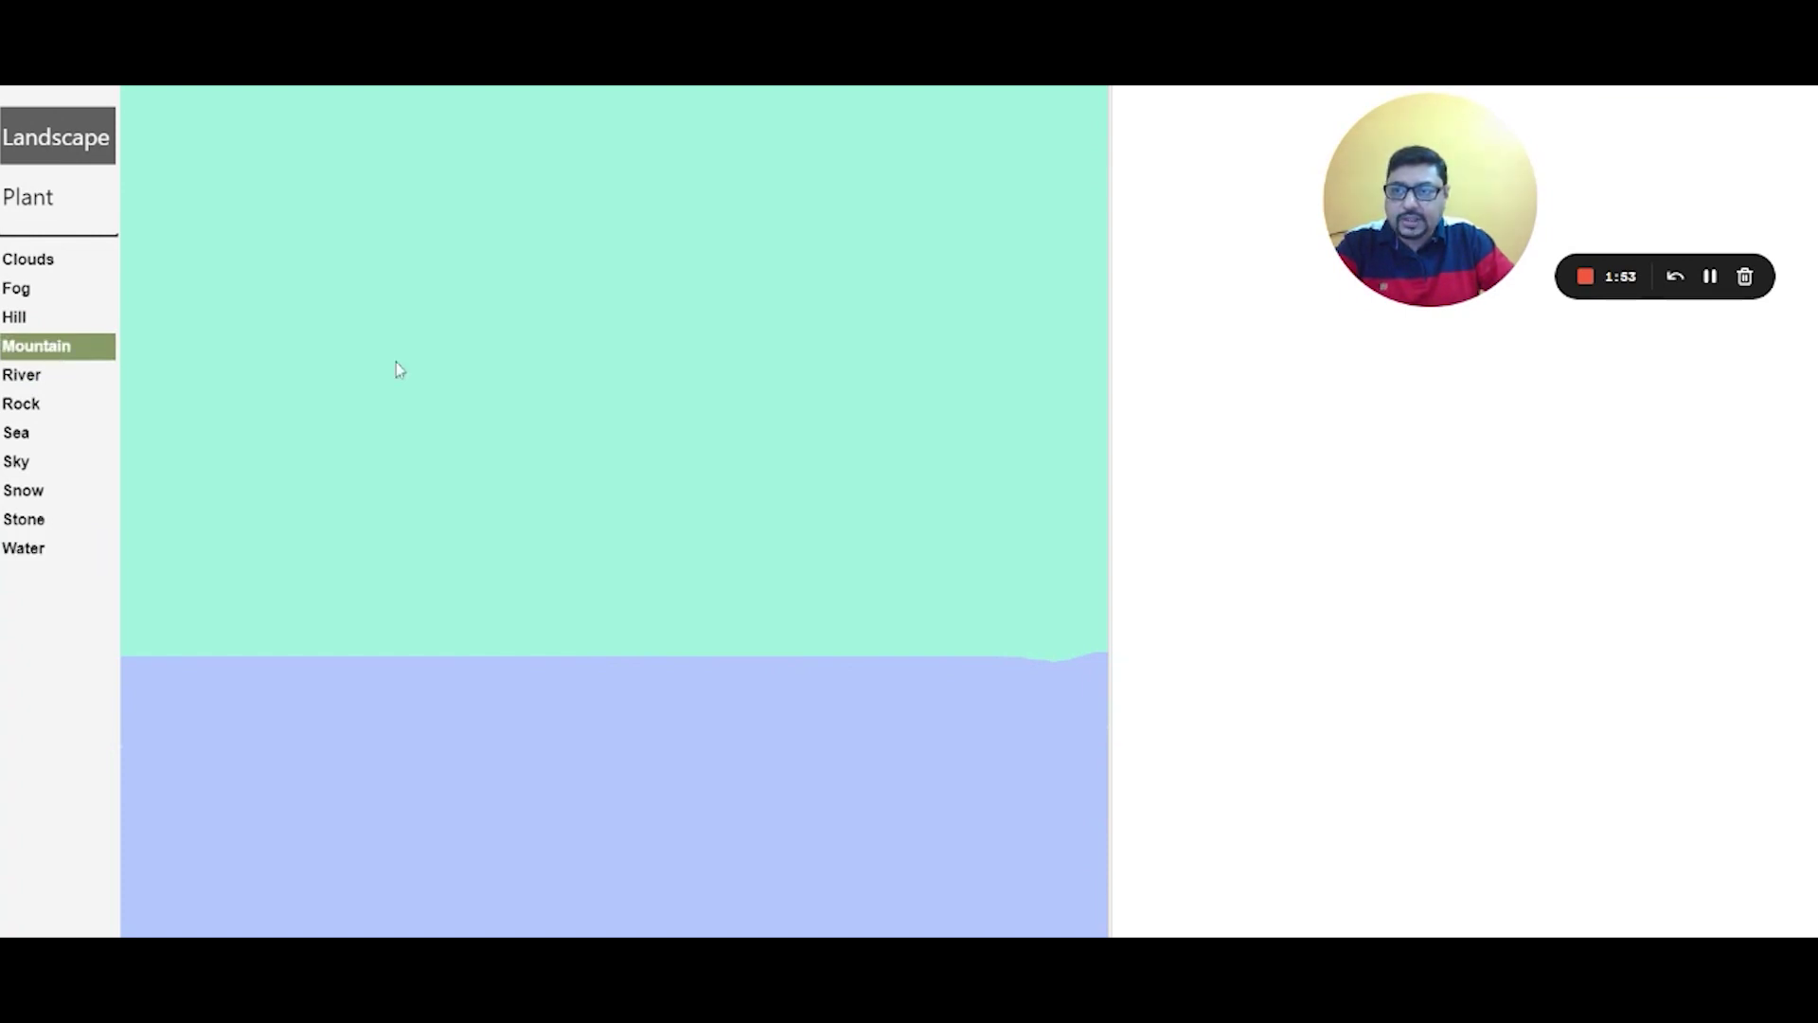
{"action": "scroll", "coordinate": [587, 485], "scroll_direction": "up", "scroll_amount": 4}
{"action": "scroll", "coordinate": [587, 485], "scroll_direction": "down", "scroll_amount": 1}
{"action": "scroll", "coordinate": [587, 487], "scroll_direction": "up", "scroll_amount": 1}
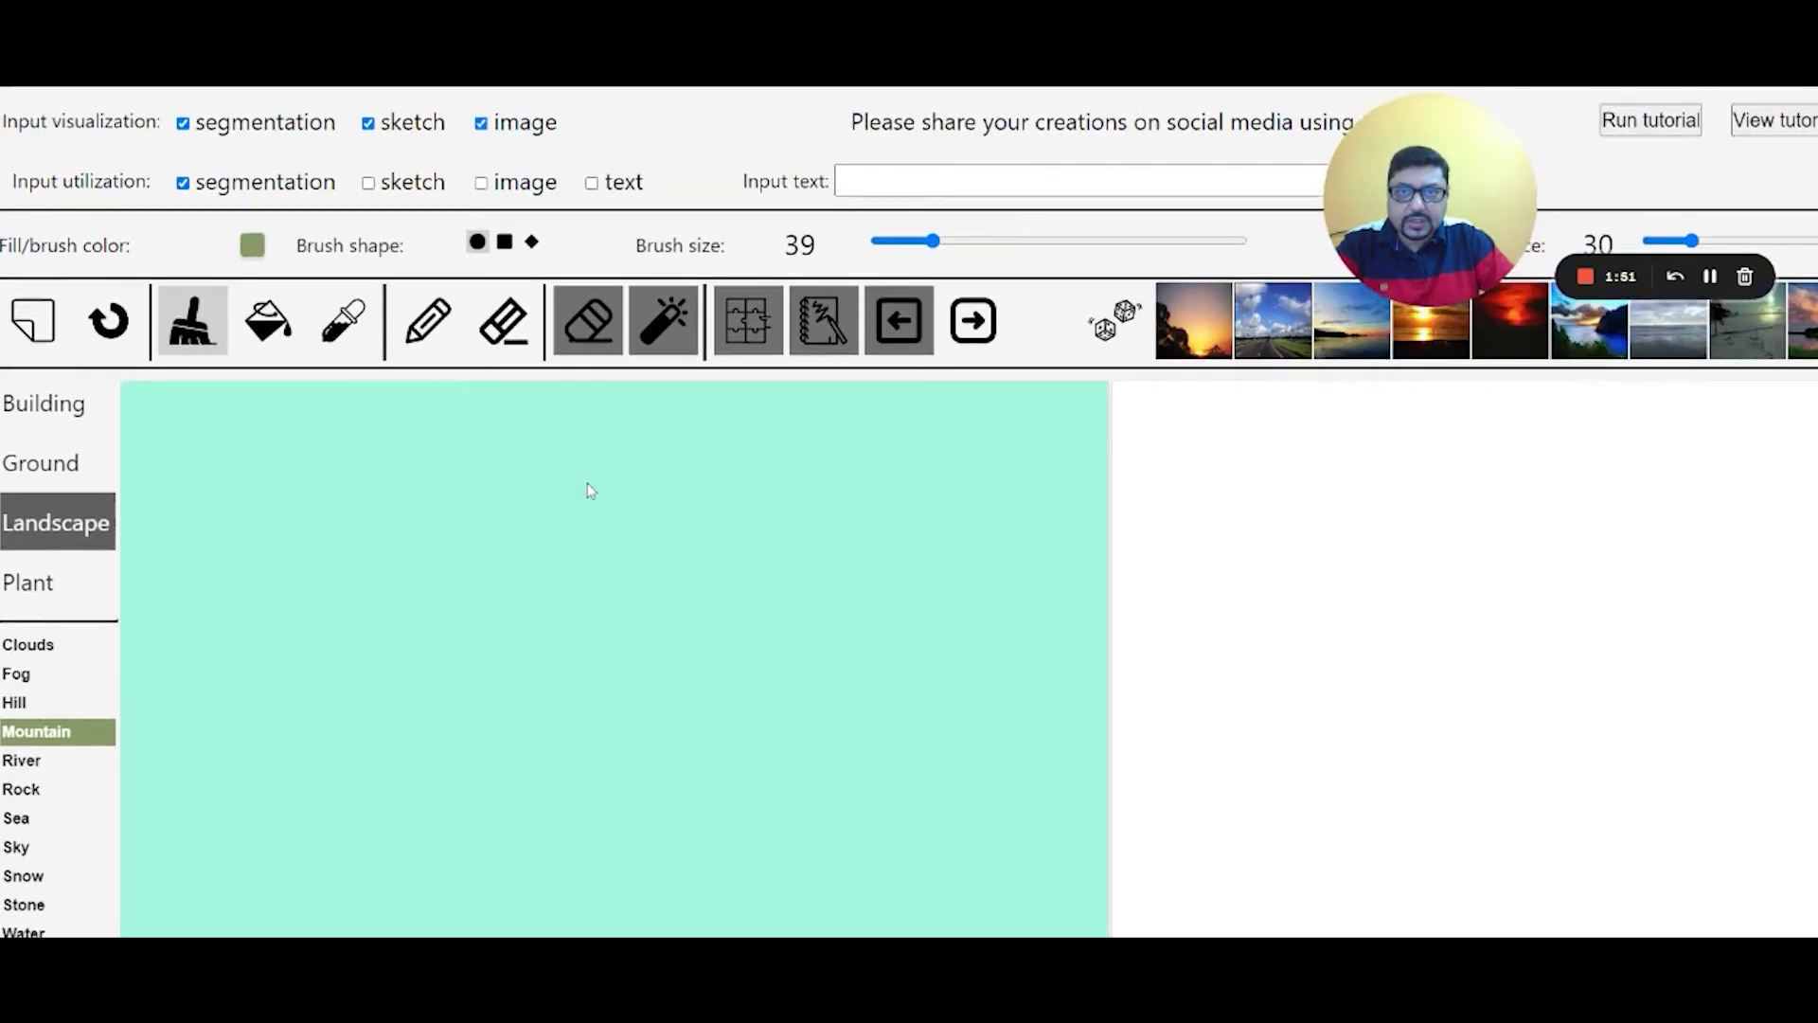
{"action": "left_click", "coordinate": [505, 243]}
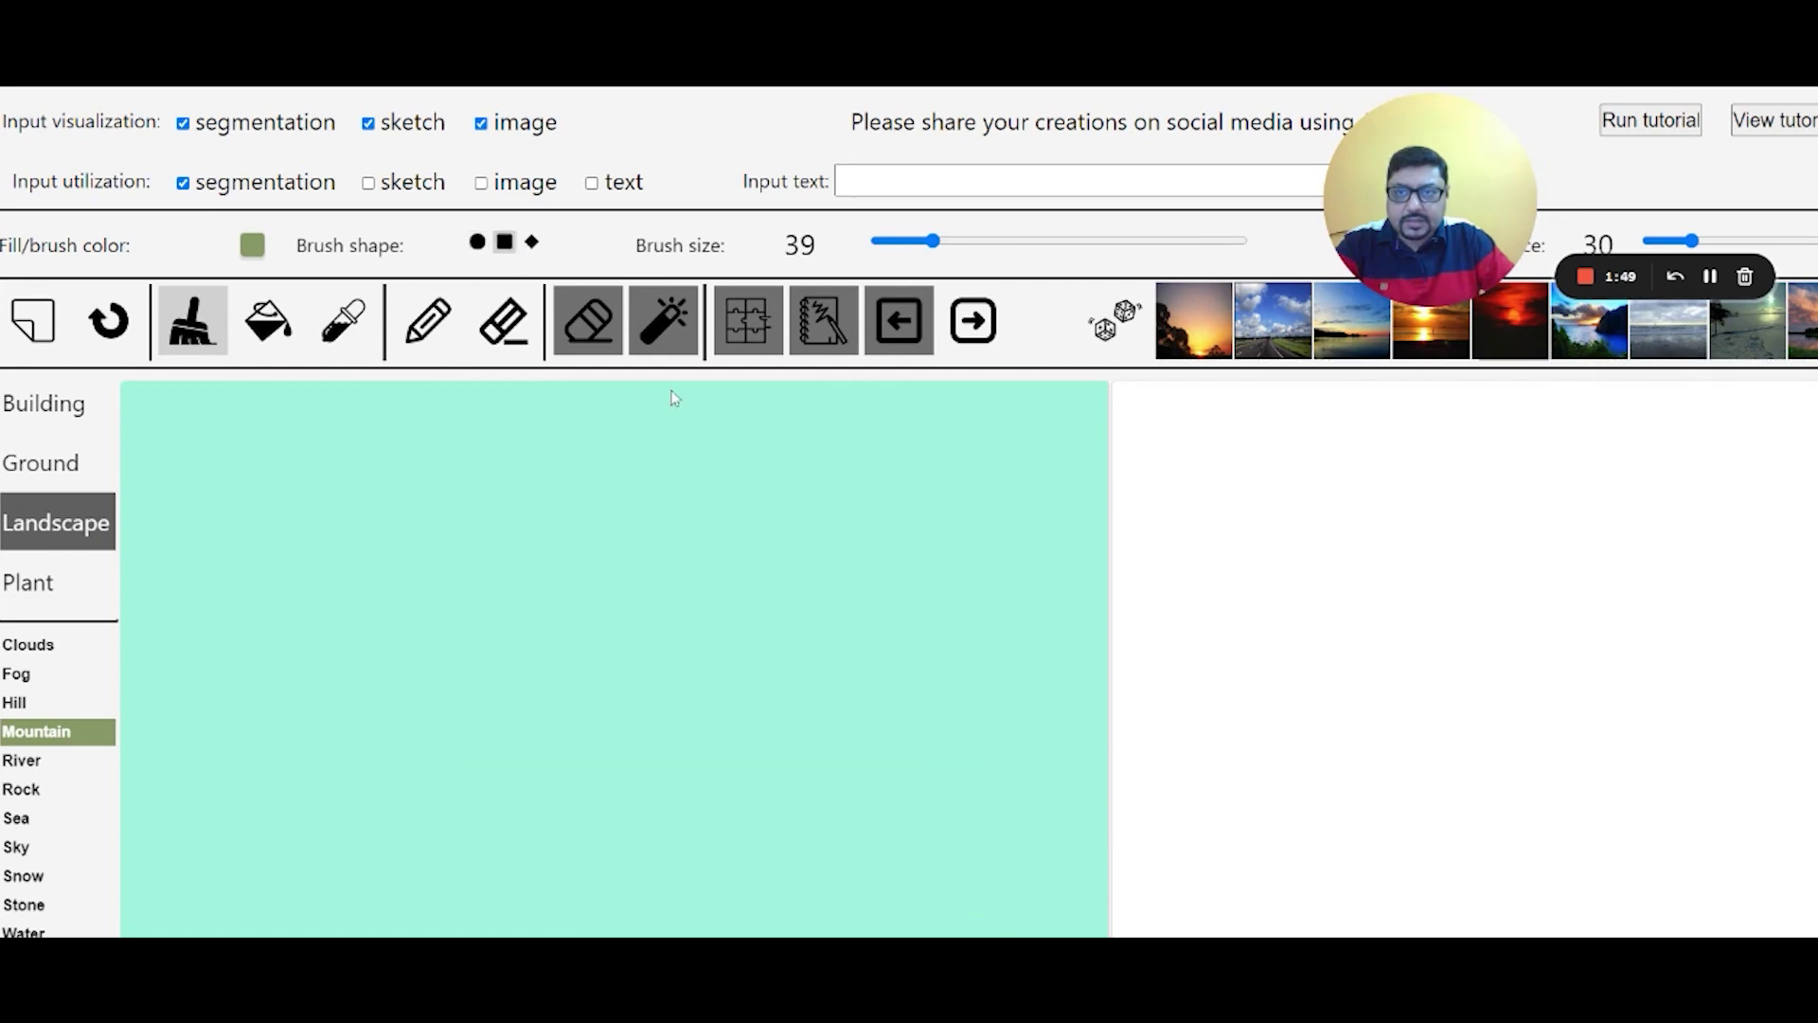
{"action": "scroll", "coordinate": [817, 642], "scroll_direction": "down", "scroll_amount": 2}
{"action": "scroll", "coordinate": [816, 642], "scroll_direction": "up", "scroll_amount": 1}
{"action": "key", "text": "Right"}
{"action": "key", "text": "Right"}
{"action": "key", "text": "Right"}
{"action": "key", "text": "Right"}
{"action": "key", "text": "Right"}
{"action": "key", "text": "Right"}
{"action": "key", "text": "Right"}
{"action": "key", "text": "Right"}
{"action": "key", "text": "Right"}
{"action": "key", "text": "Right"}
{"action": "key", "text": "Right"}
{"action": "key", "text": "Right"}
{"action": "key", "text": "Right"}
{"action": "key", "text": "Right"}
{"action": "key", "text": "Right"}
{"action": "key", "text": "Right"}
{"action": "key", "text": "Right"}
{"action": "key", "text": "Right"}
{"action": "key", "text": "Right"}
{"action": "key", "text": "Right"}
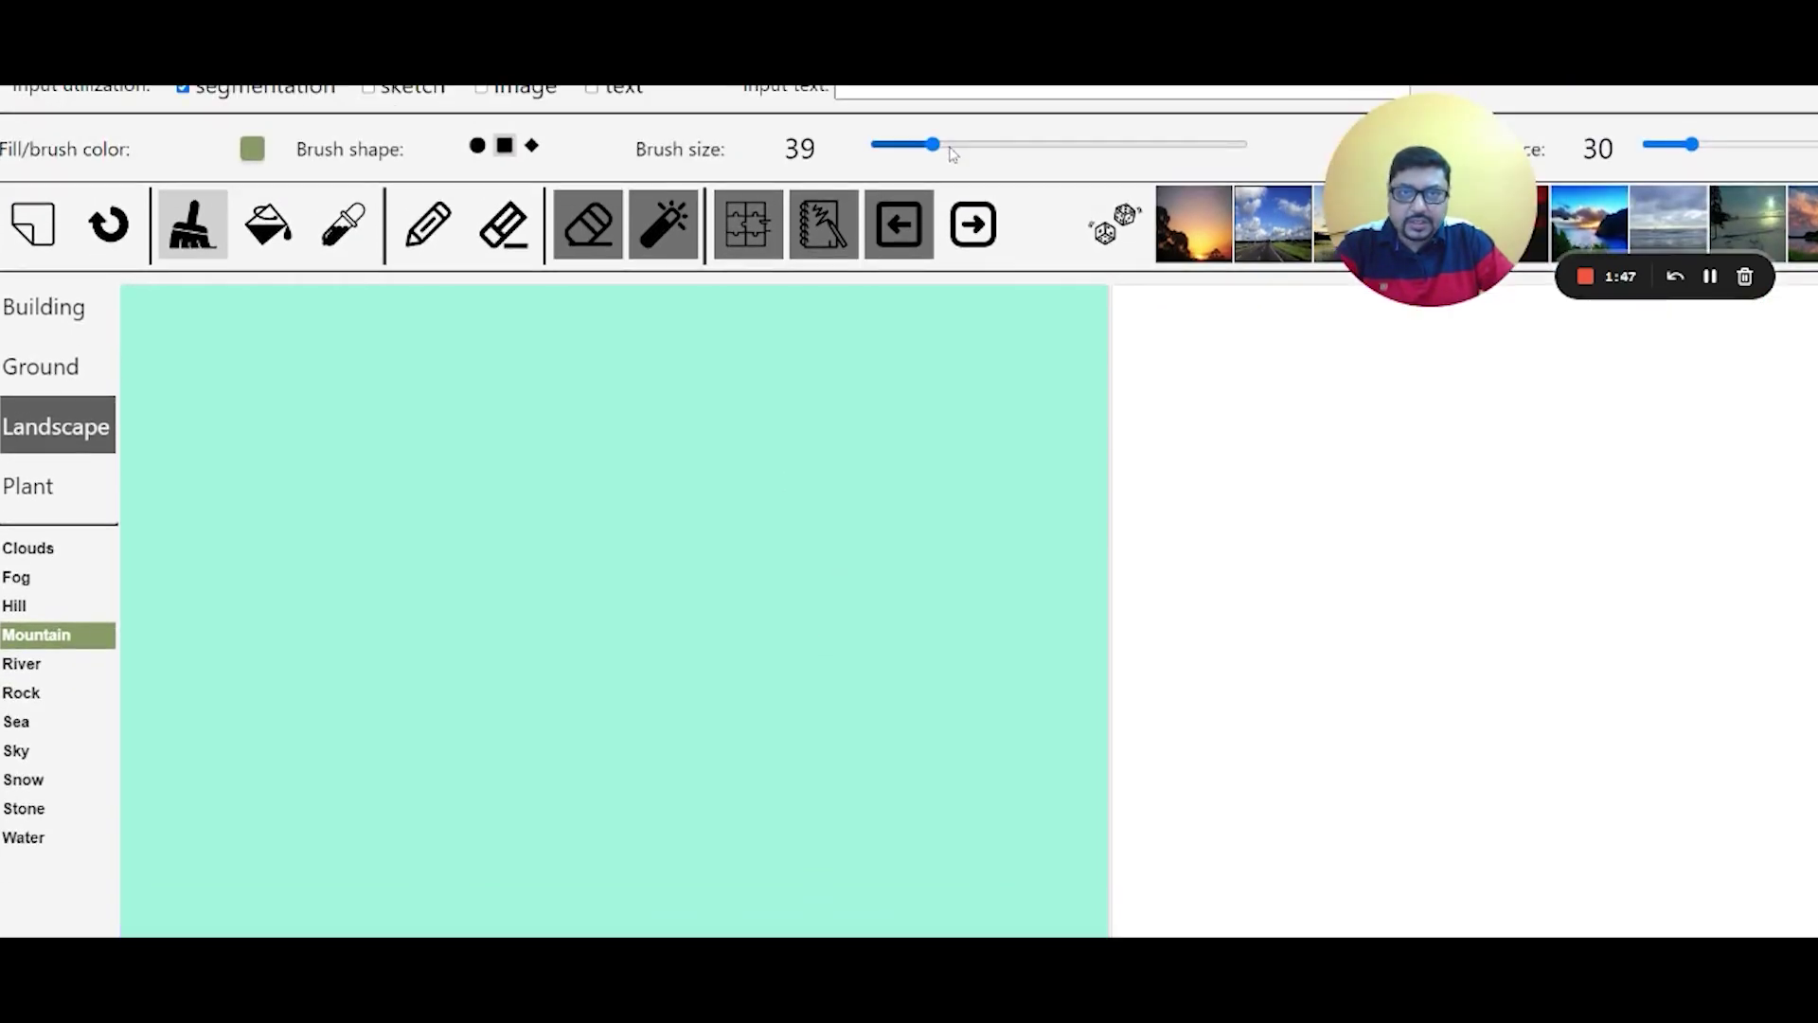
{"action": "scroll", "coordinate": [701, 525], "scroll_direction": "down", "scroll_amount": 3}
{"action": "scroll", "coordinate": [701, 524], "scroll_direction": "up", "scroll_amount": 1}
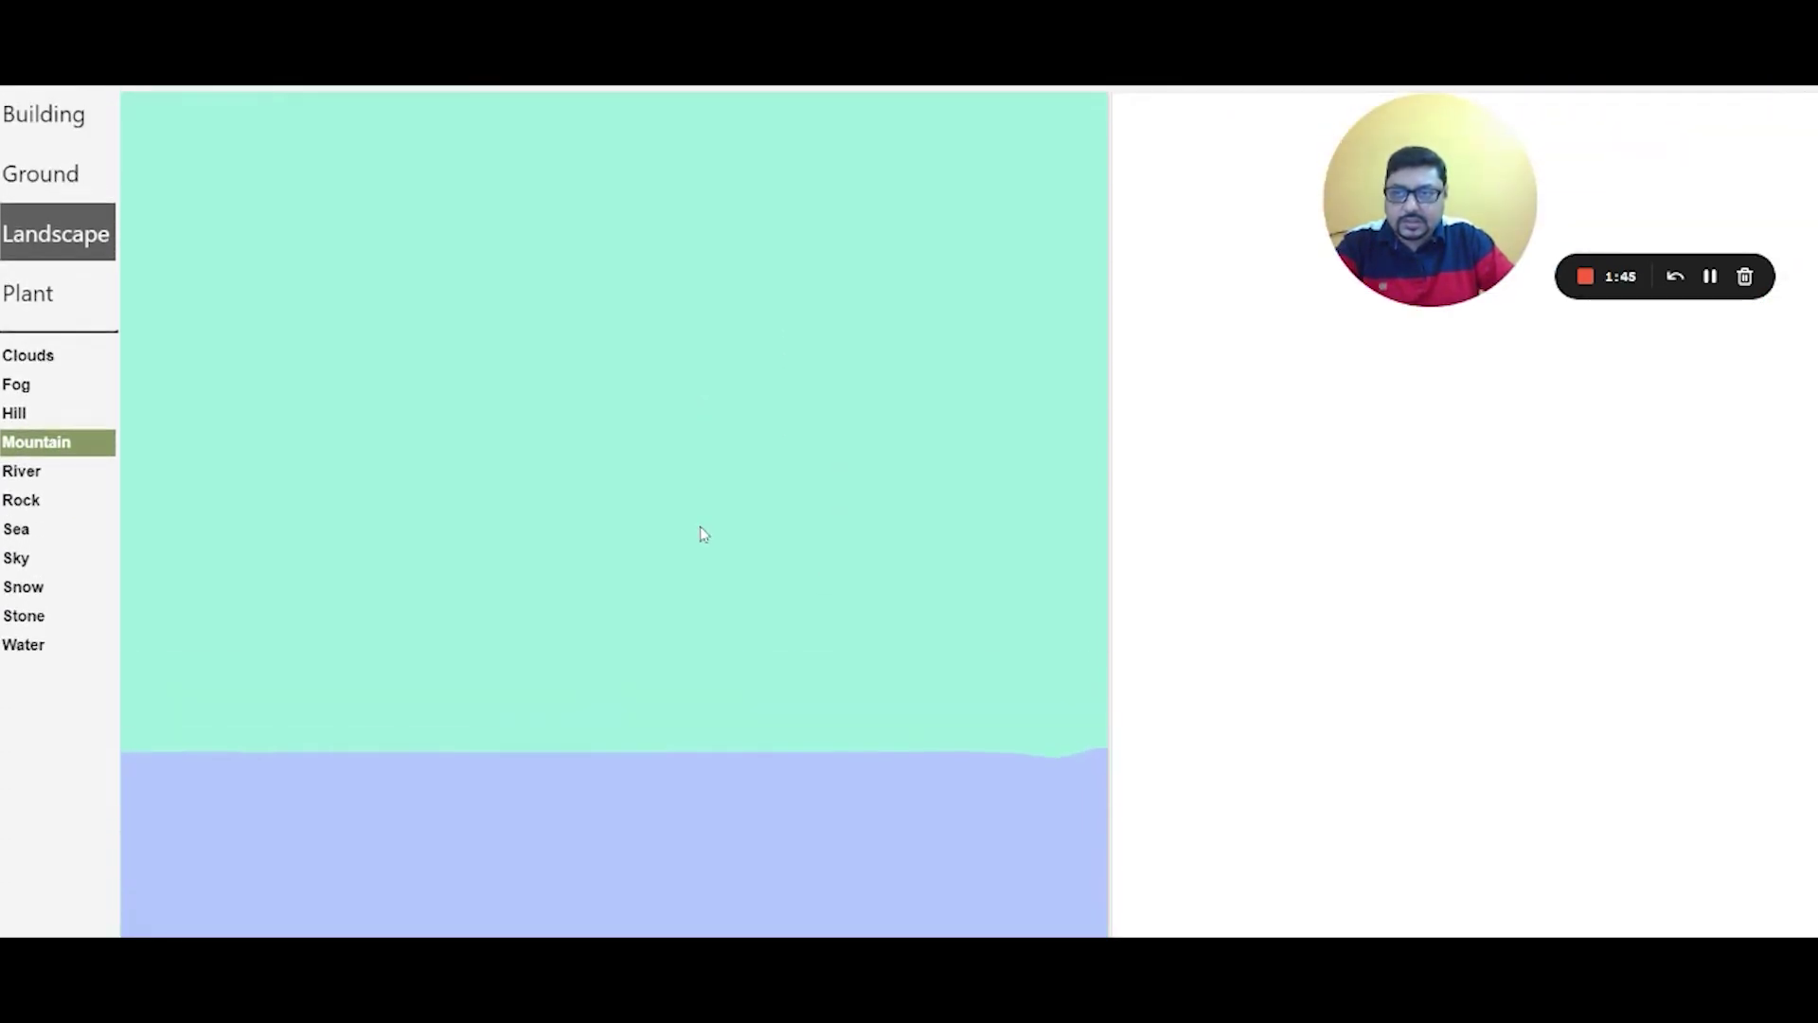
- Paint and fill an olive Mountain cliff along the left edge
{"action": "mouse_move", "coordinate": [129, 293]}
{"action": "left_mouse_down"}
{"action": "mouse_move", "coordinate": [237, 305]}
{"action": "mouse_move", "coordinate": [254, 729]}
{"action": "mouse_move", "coordinate": [129, 886]}
{"action": "mouse_move", "coordinate": [140, 332]}
{"action": "left_mouse_up"}
{"action": "scroll", "coordinate": [140, 331], "scroll_direction": "down", "scroll_amount": 2}
{"action": "mouse_move", "coordinate": [194, 853]}
{"action": "left_mouse_down"}
{"action": "mouse_move", "coordinate": [220, 147]}
{"action": "mouse_move", "coordinate": [171, 246]}
{"action": "left_mouse_up"}
{"action": "mouse_move", "coordinate": [164, 730]}
{"action": "left_mouse_down"}
{"action": "mouse_move", "coordinate": [138, 839]}
{"action": "mouse_move", "coordinate": [278, 855]}
{"action": "mouse_move", "coordinate": [235, 571]}
{"action": "mouse_move", "coordinate": [245, 832]}
{"action": "mouse_move", "coordinate": [264, 733]}
{"action": "mouse_move", "coordinate": [279, 850]}
{"action": "mouse_move", "coordinate": [255, 346]}
{"action": "mouse_move", "coordinate": [358, 382]}
{"action": "mouse_move", "coordinate": [387, 417]}
{"action": "mouse_move", "coordinate": [385, 886]}
{"action": "mouse_move", "coordinate": [364, 924]}
{"action": "left_mouse_up"}
{"action": "mouse_move", "coordinate": [304, 337]}
{"action": "left_mouse_down"}
{"action": "mouse_move", "coordinate": [309, 223]}
{"action": "mouse_move", "coordinate": [318, 542]}
{"action": "mouse_move", "coordinate": [351, 355]}
{"action": "left_mouse_up"}
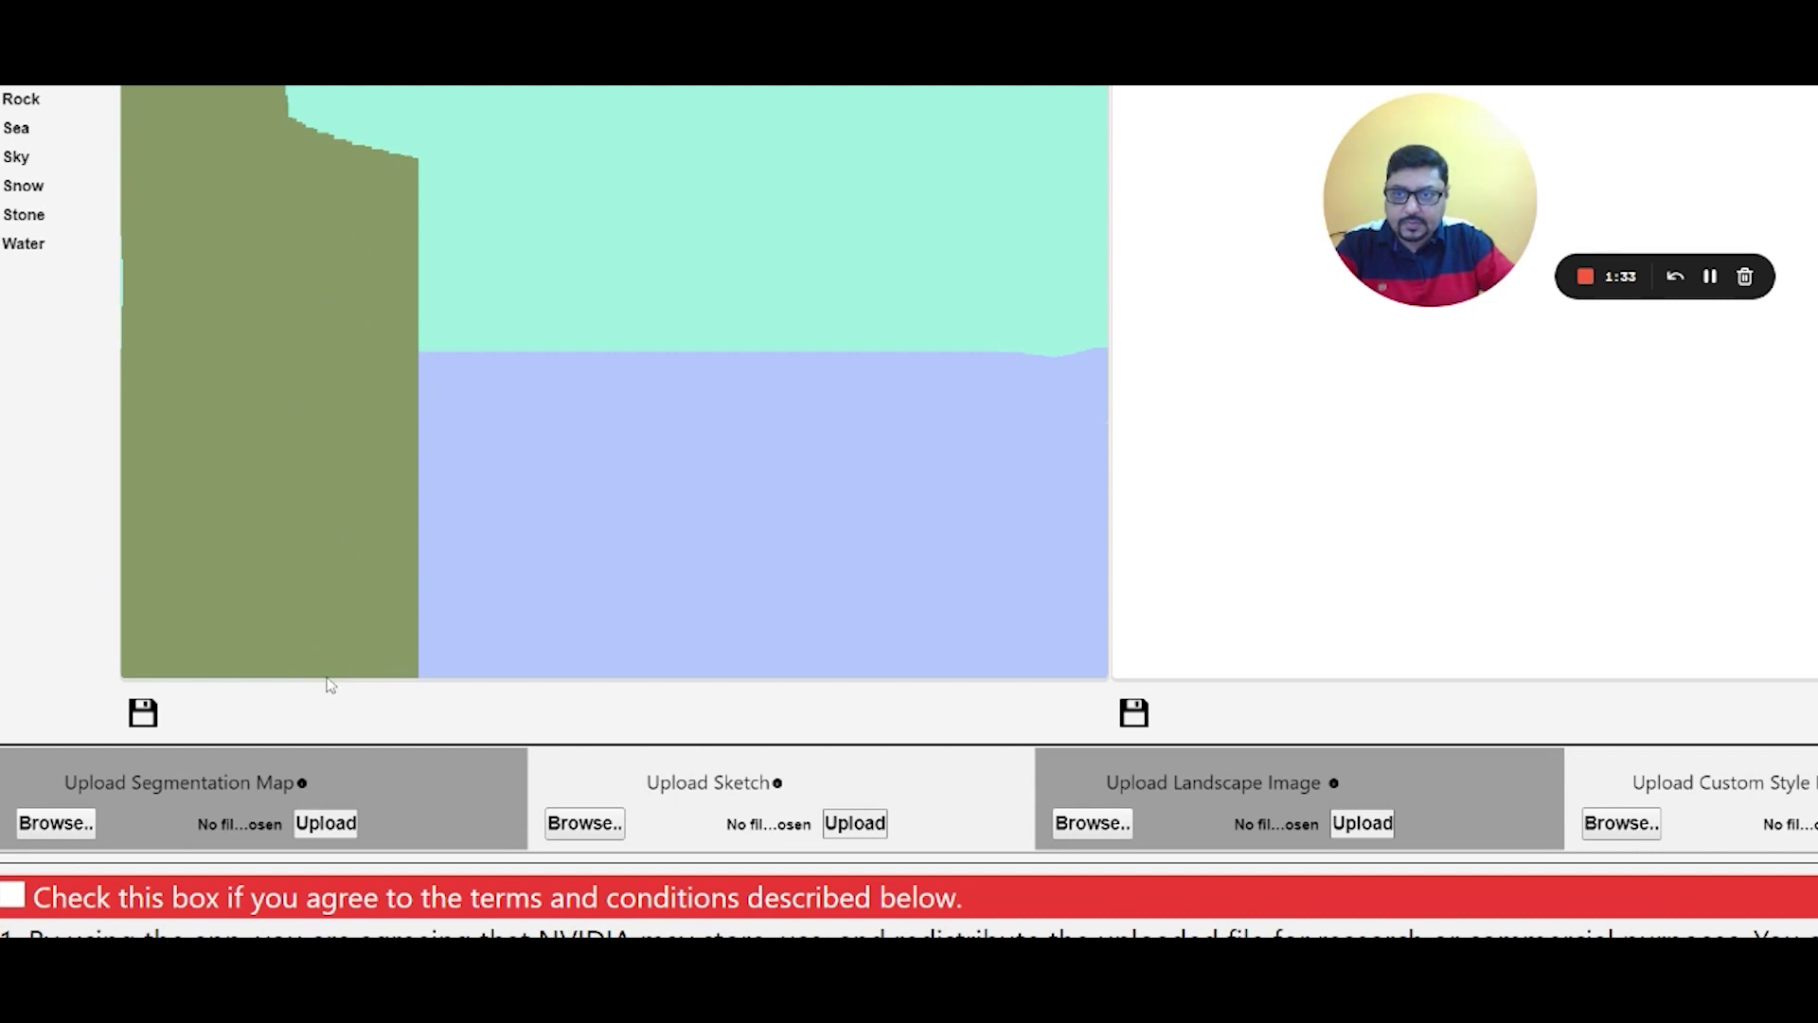
{"action": "scroll", "coordinate": [1042, 638], "scroll_direction": "up", "scroll_amount": 5}
{"action": "scroll", "coordinate": [166, 482], "scroll_direction": "down", "scroll_amount": 1}
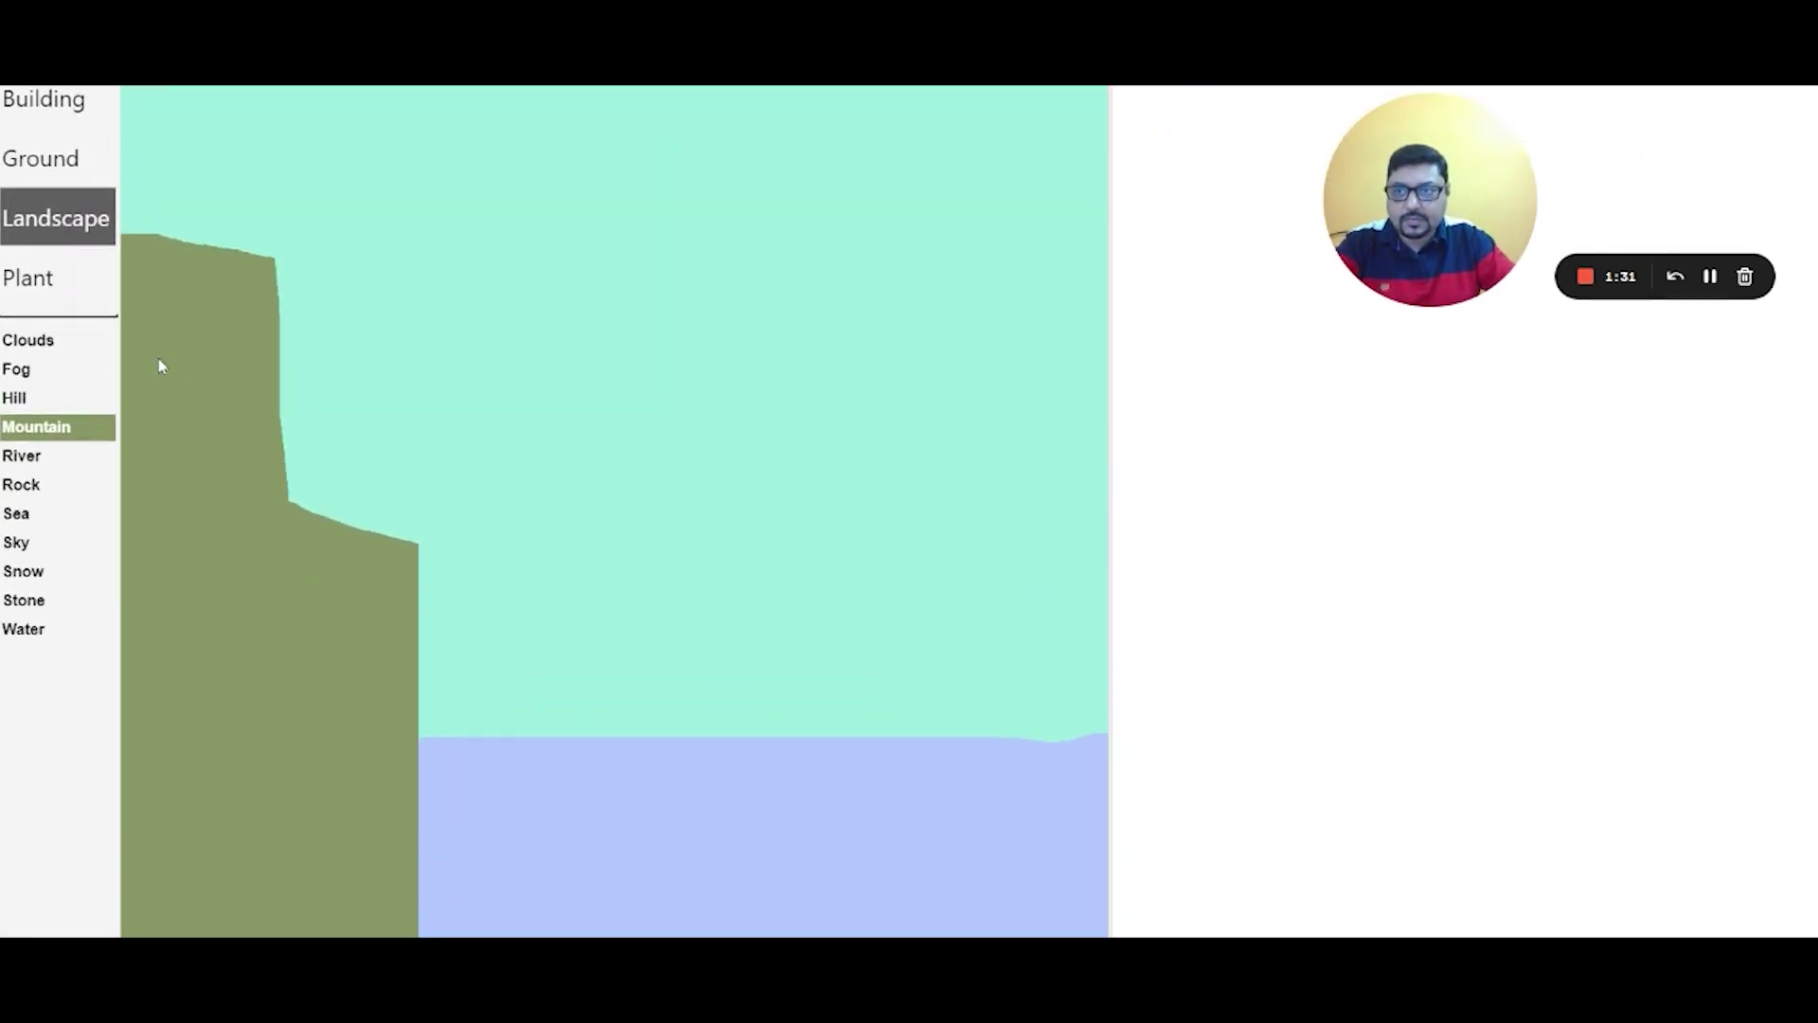
- Paint the right Mountain cliff down to the bottom and widen it toward the canyon
{"action": "mouse_move", "coordinate": [985, 511]}
{"action": "left_mouse_down"}
{"action": "mouse_move", "coordinate": [1114, 463]}
{"action": "mouse_move", "coordinate": [1052, 515]}
{"action": "mouse_move", "coordinate": [985, 524]}
{"action": "mouse_move", "coordinate": [972, 934]}
{"action": "mouse_move", "coordinate": [1028, 544]}
{"action": "mouse_move", "coordinate": [1054, 765]}
{"action": "mouse_move", "coordinate": [1100, 878]}
{"action": "mouse_move", "coordinate": [1110, 511]}
{"action": "left_mouse_up"}
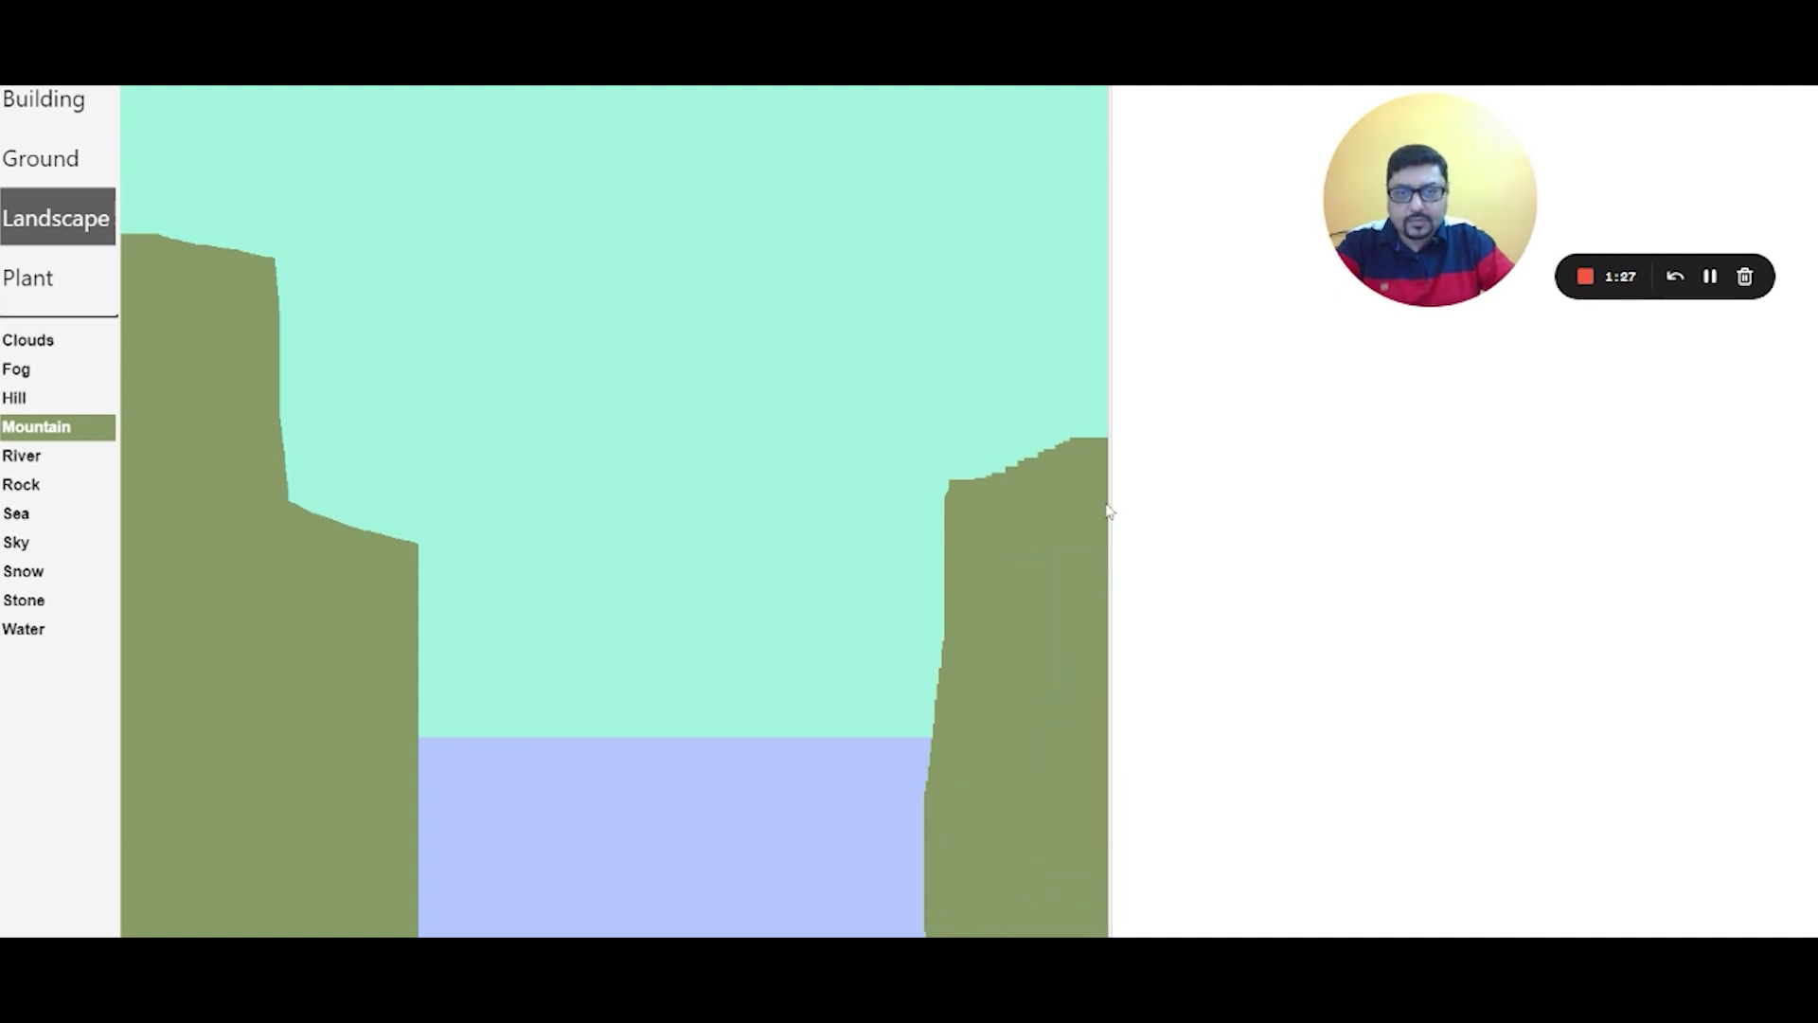
{"action": "scroll", "coordinate": [1030, 629], "scroll_direction": "down", "scroll_amount": 3}
{"action": "mouse_move", "coordinate": [1031, 629]}
{"action": "left_mouse_down"}
{"action": "mouse_move", "coordinate": [950, 730]}
{"action": "mouse_move", "coordinate": [961, 768]}
{"action": "mouse_move", "coordinate": [1014, 671]}
{"action": "mouse_move", "coordinate": [1077, 718]}
{"action": "mouse_move", "coordinate": [1090, 760]}
{"action": "left_mouse_up"}
{"action": "scroll", "coordinate": [1110, 644], "scroll_direction": "up", "scroll_amount": 4}
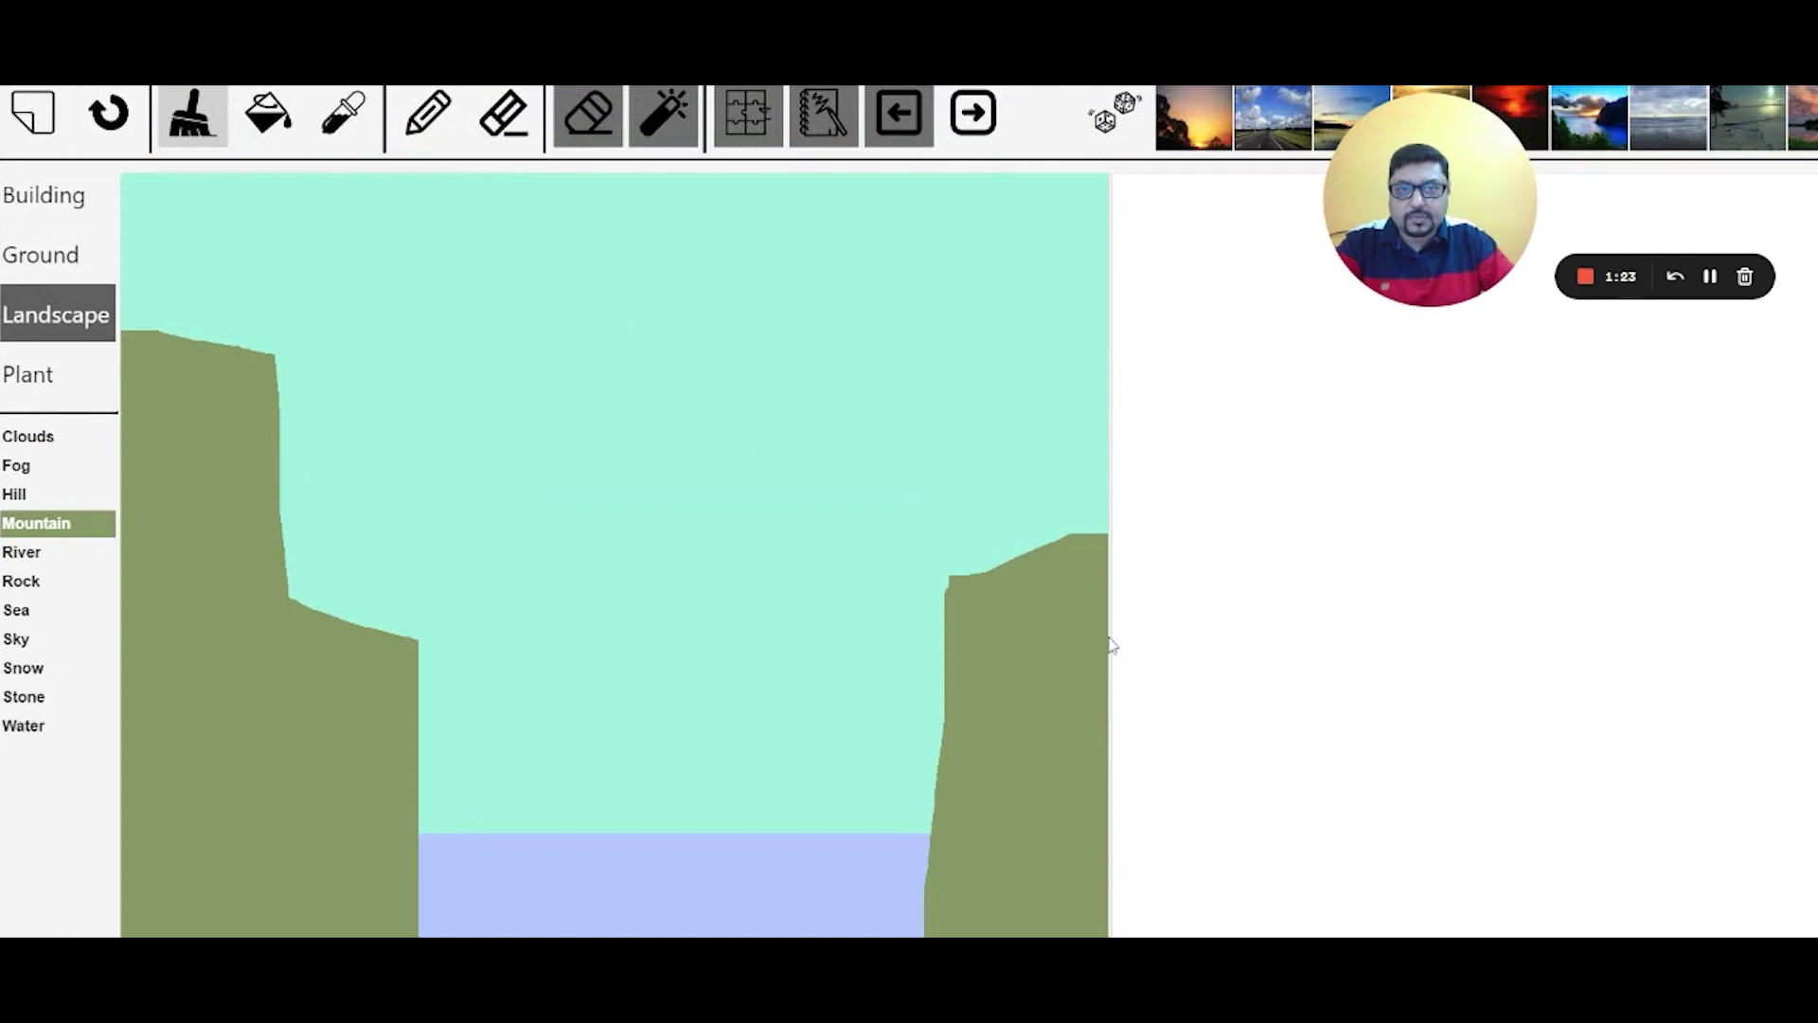
{"action": "scroll", "coordinate": [1109, 649], "scroll_direction": "down", "scroll_amount": 2}
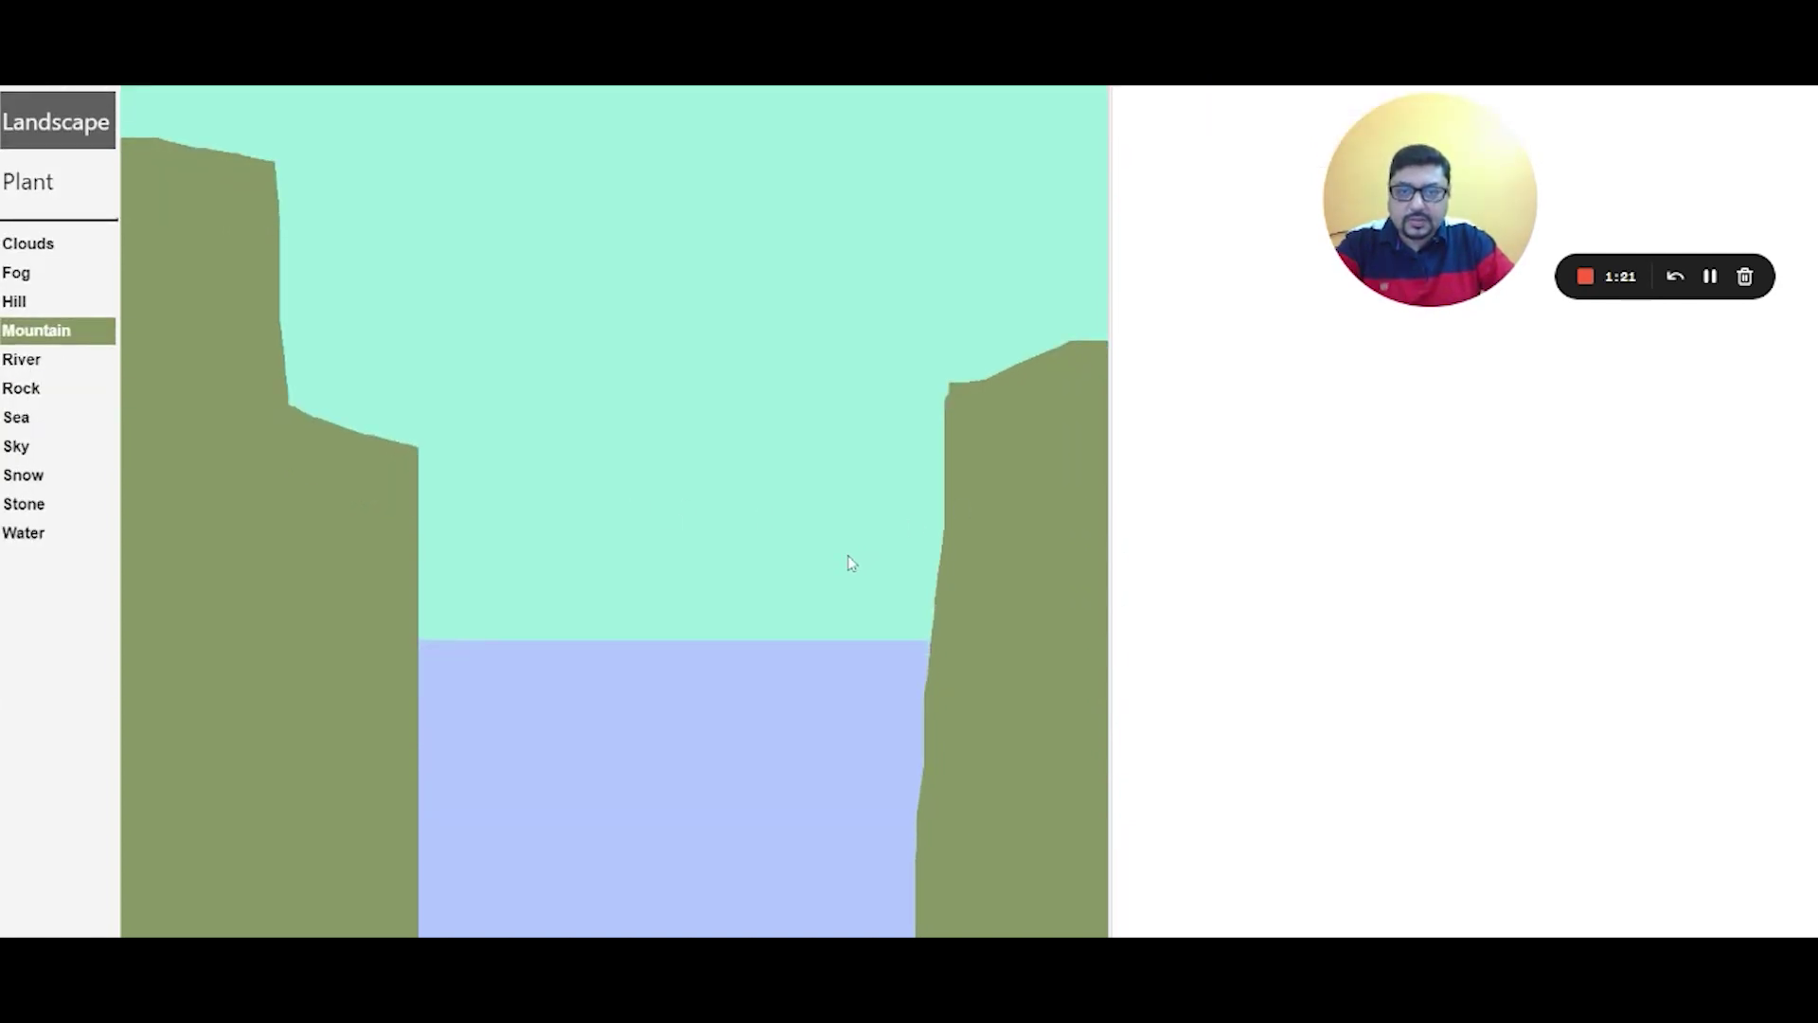
{"action": "mouse_move", "coordinate": [923, 526]}
{"action": "left_mouse_down"}
{"action": "mouse_move", "coordinate": [901, 577]}
{"action": "mouse_move", "coordinate": [845, 580]}
{"action": "mouse_move", "coordinate": [873, 926]}
{"action": "mouse_move", "coordinate": [928, 586]}
{"action": "mouse_move", "coordinate": [891, 908]}
{"action": "left_mouse_up"}
{"action": "scroll", "coordinate": [1007, 488], "scroll_direction": "down", "scroll_amount": 4}
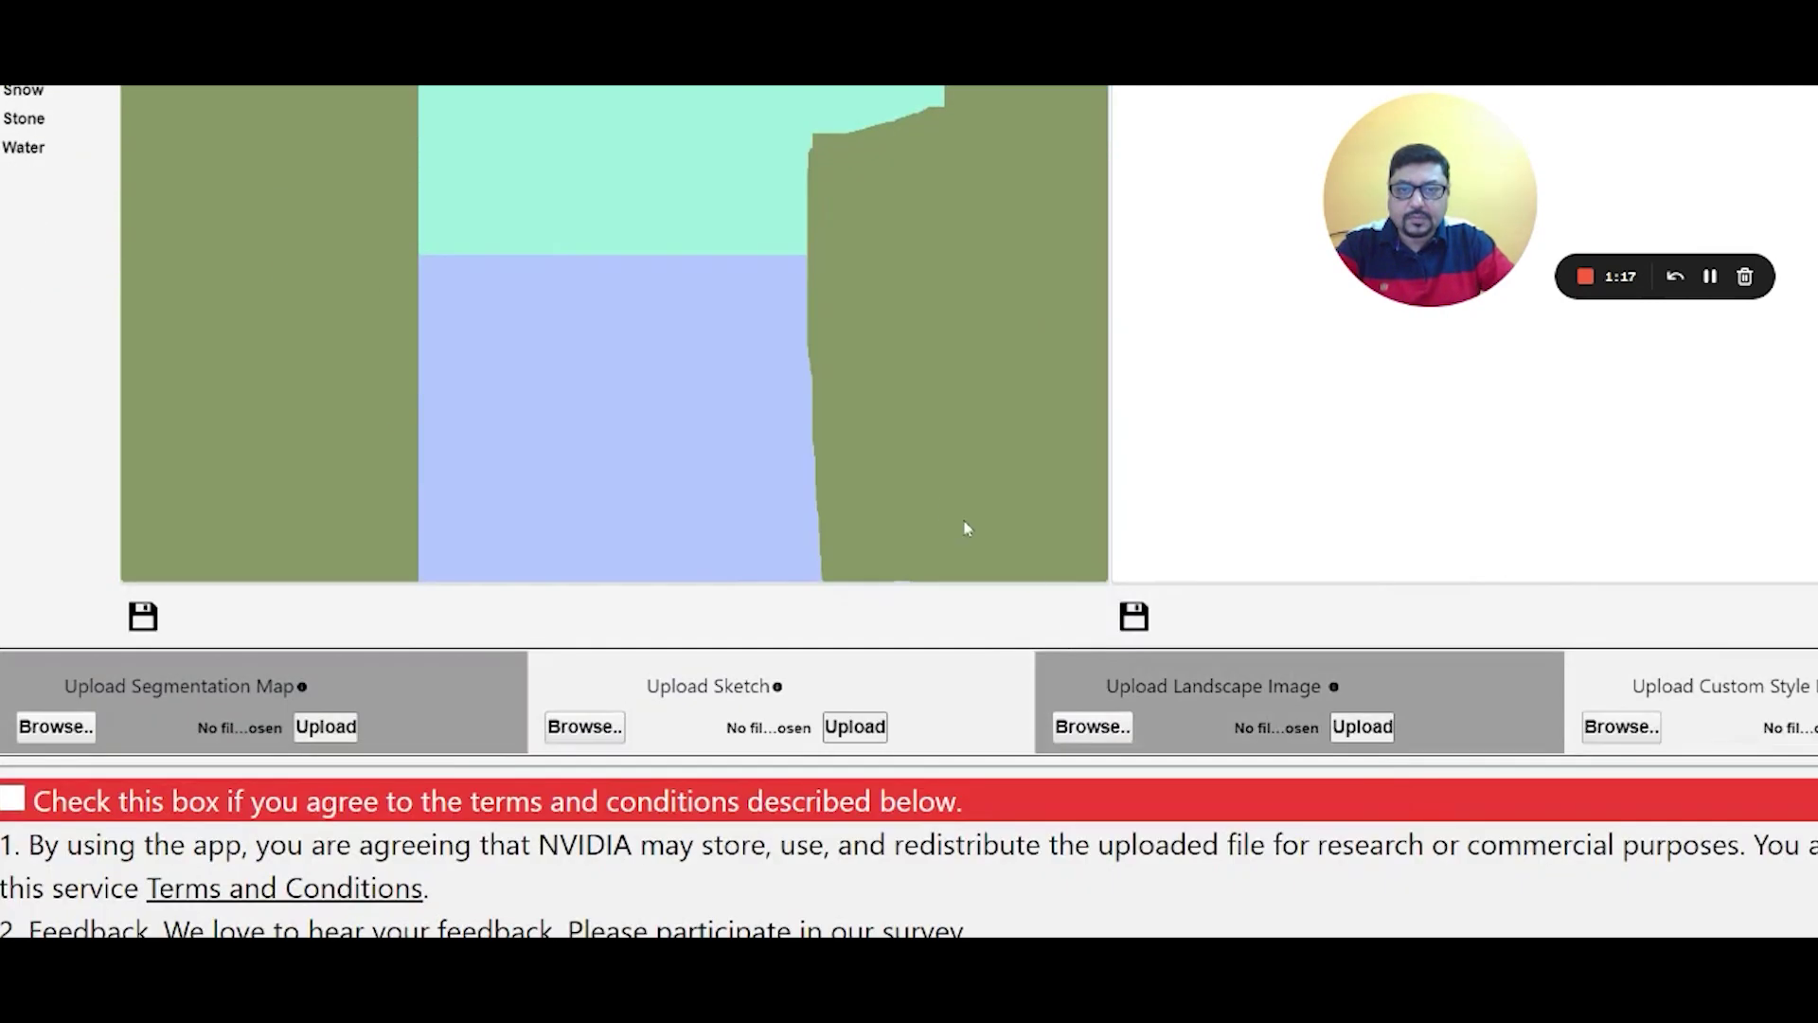
{"action": "scroll", "coordinate": [1006, 488], "scroll_direction": "up", "scroll_amount": 6}
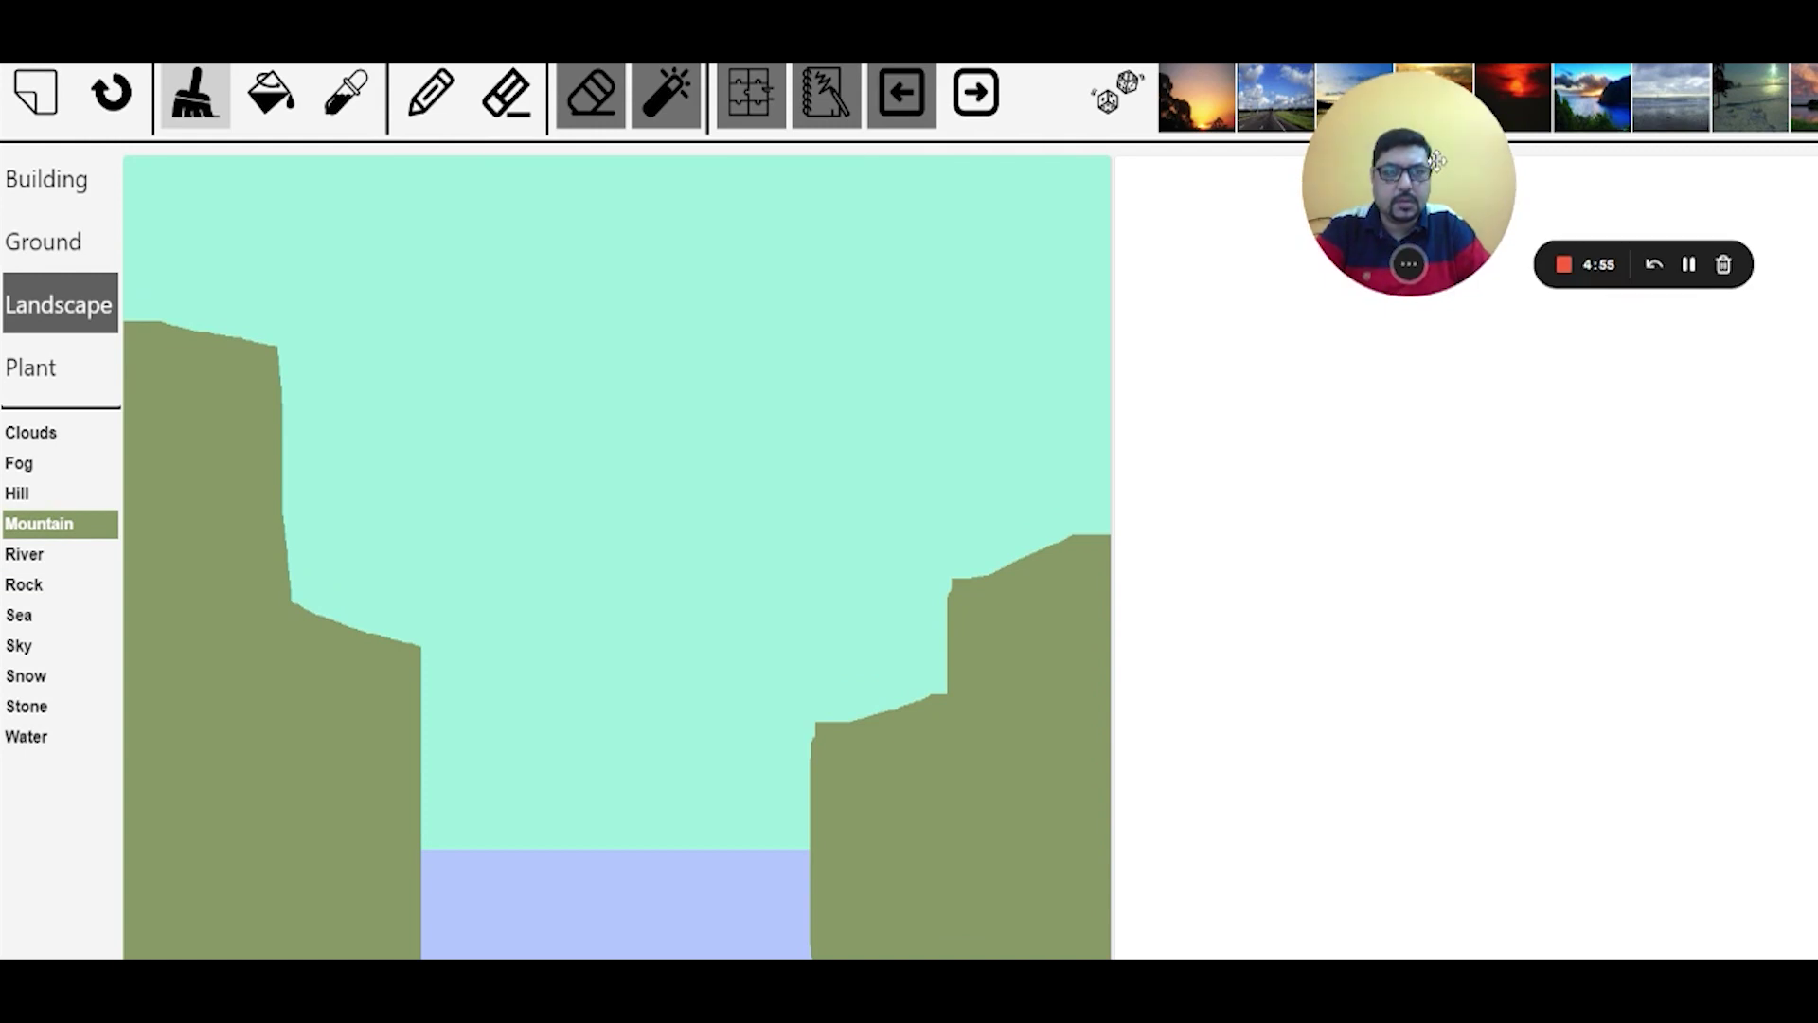
{"action": "left_click_drag", "start_coordinate": [1436, 129], "coordinate": [1489, 140]}
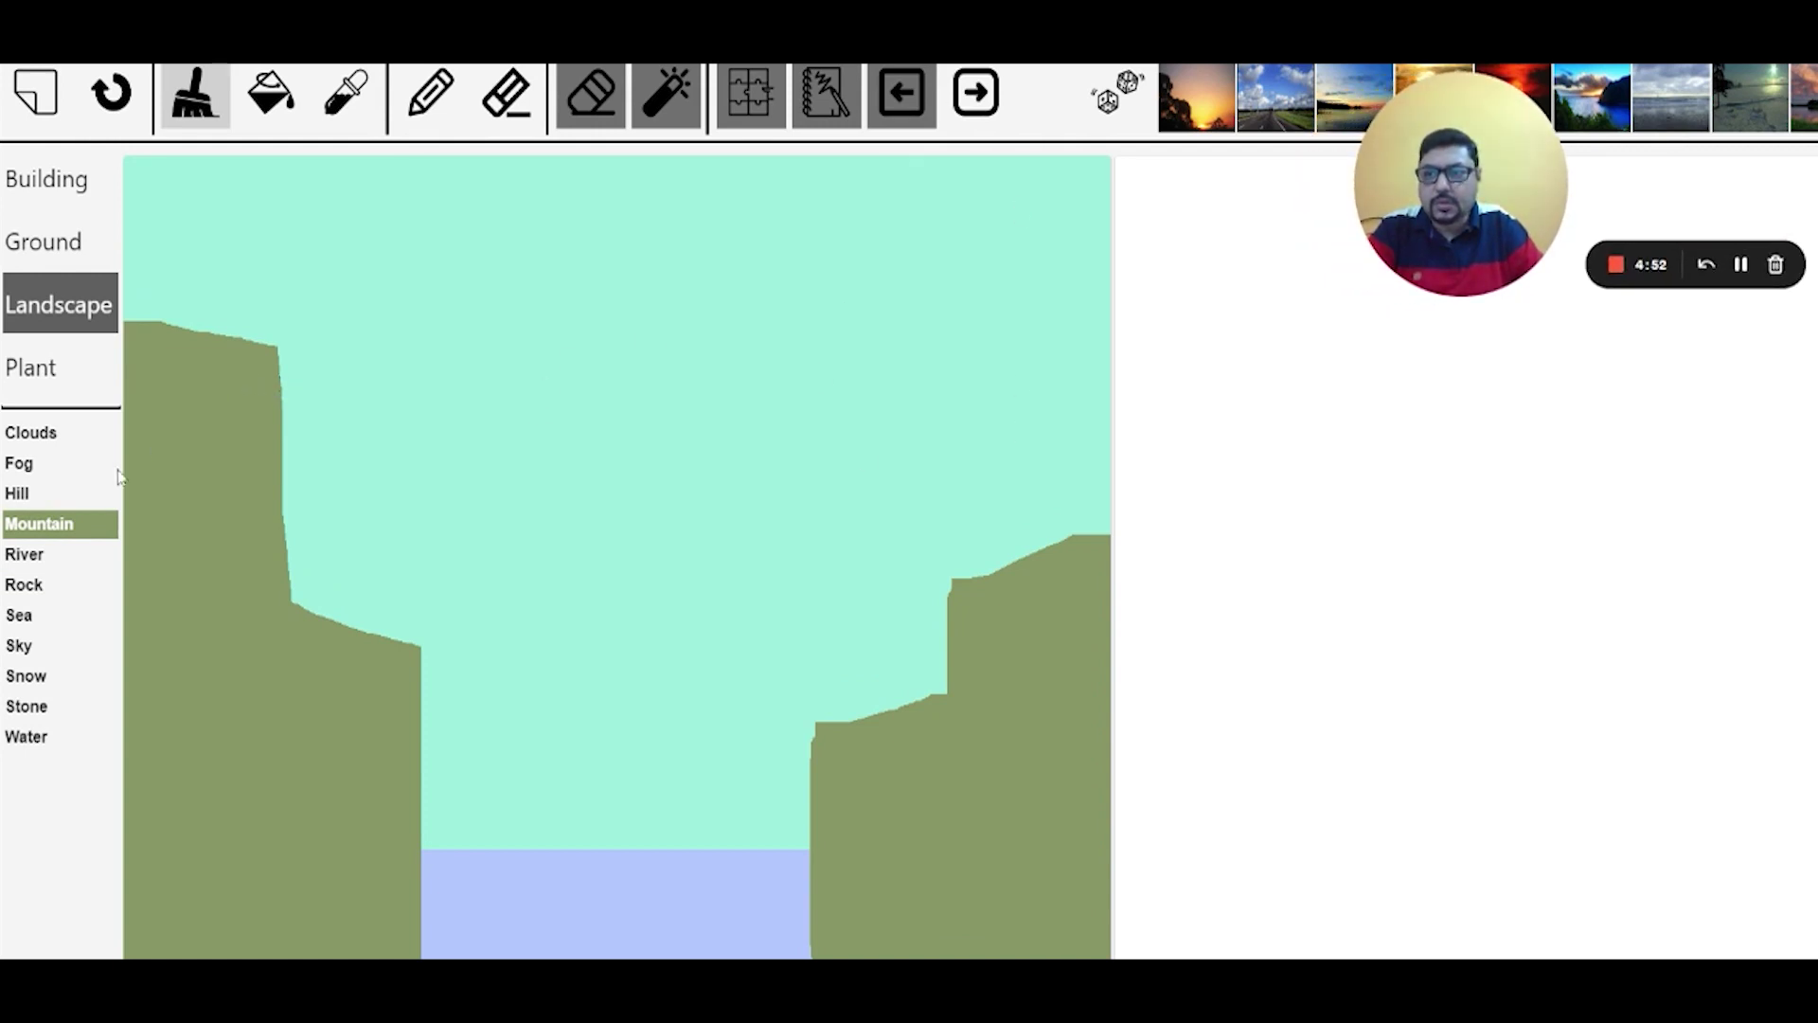
- Select Hill, undo a misplaced patch, and set a round brush at size 25
{"action": "left_click", "coordinate": [31, 499]}
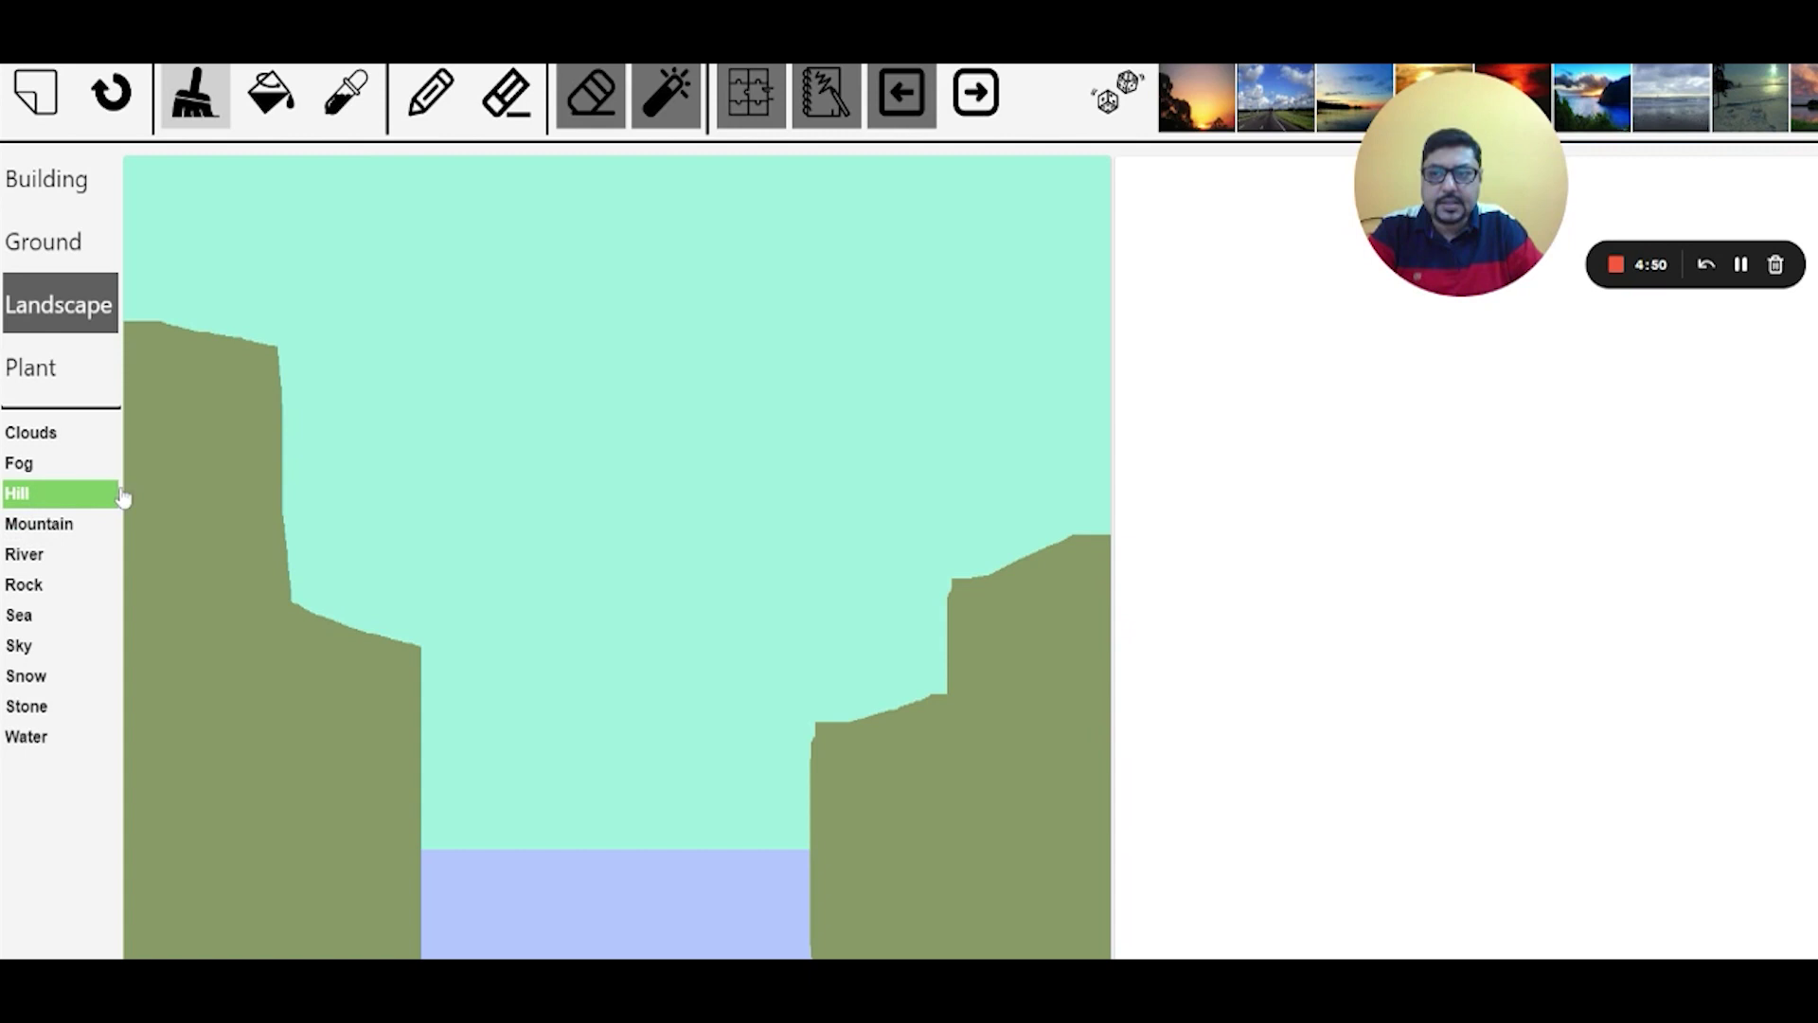
{"action": "left_click_drag", "start_coordinate": [425, 773], "coordinate": [487, 742]}
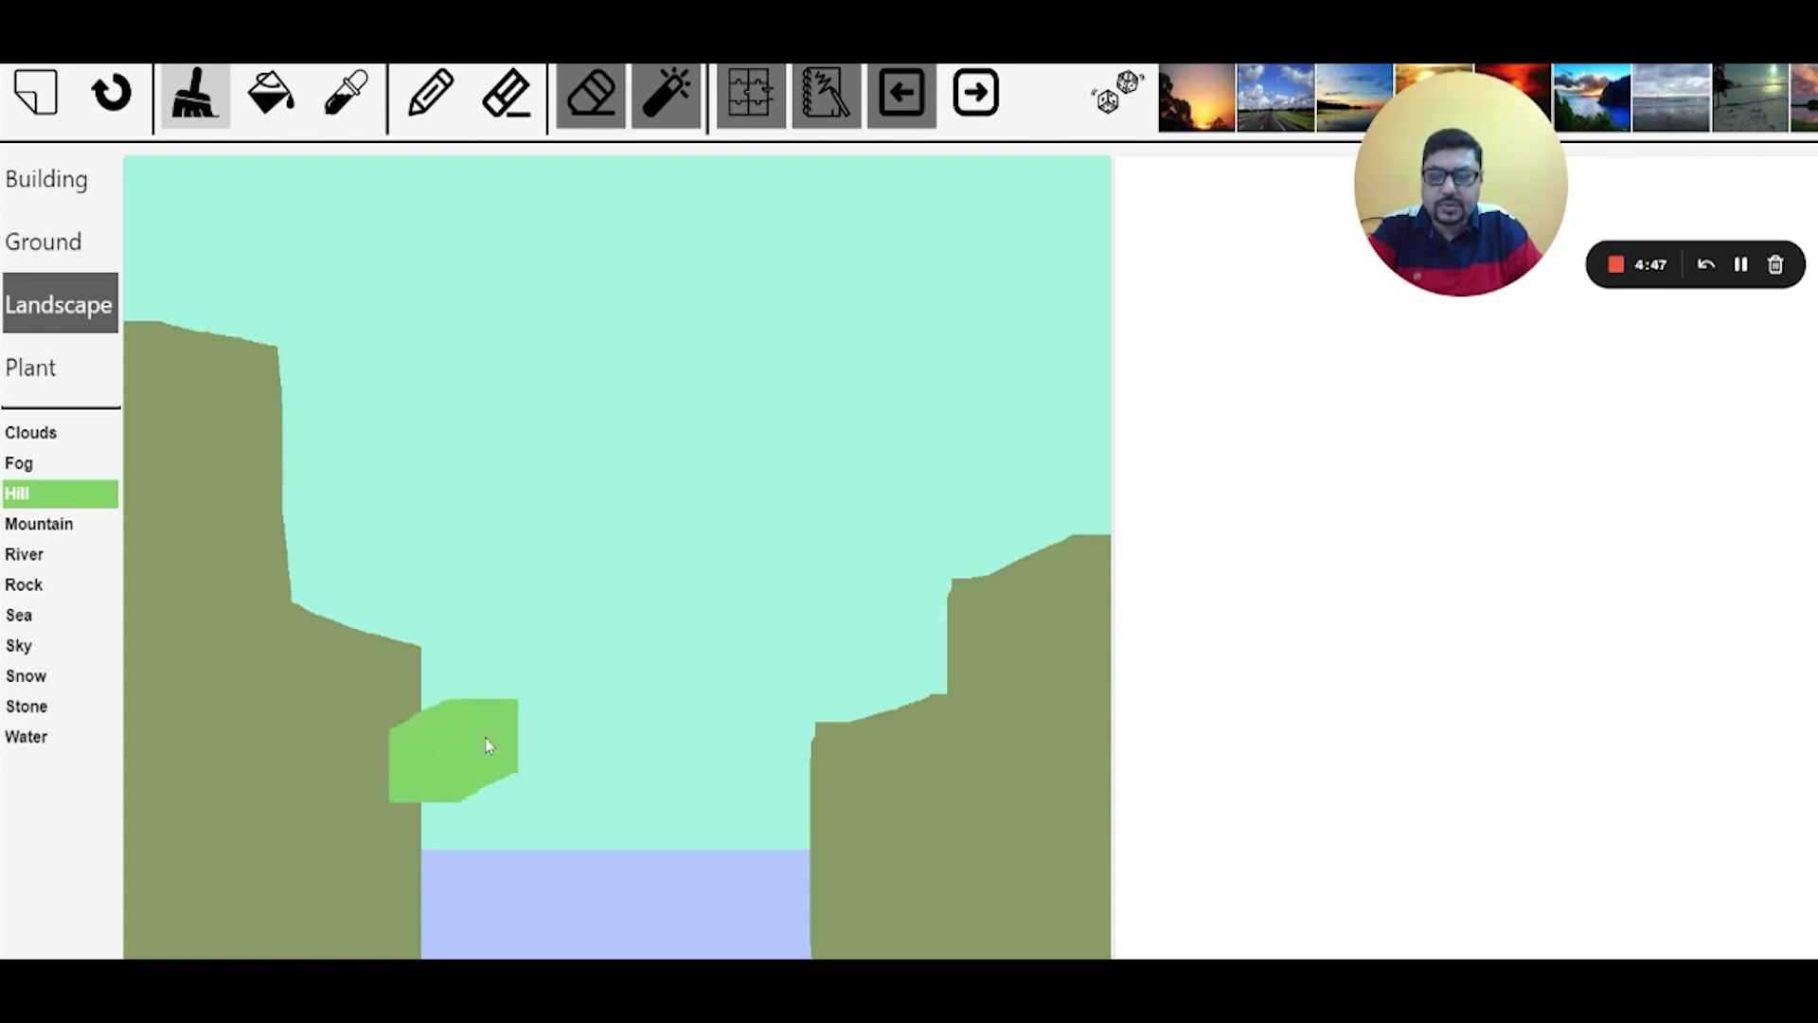
{"action": "left_click", "coordinate": [101, 92]}
{"action": "scroll", "coordinate": [685, 273], "scroll_direction": "up", "scroll_amount": 2}
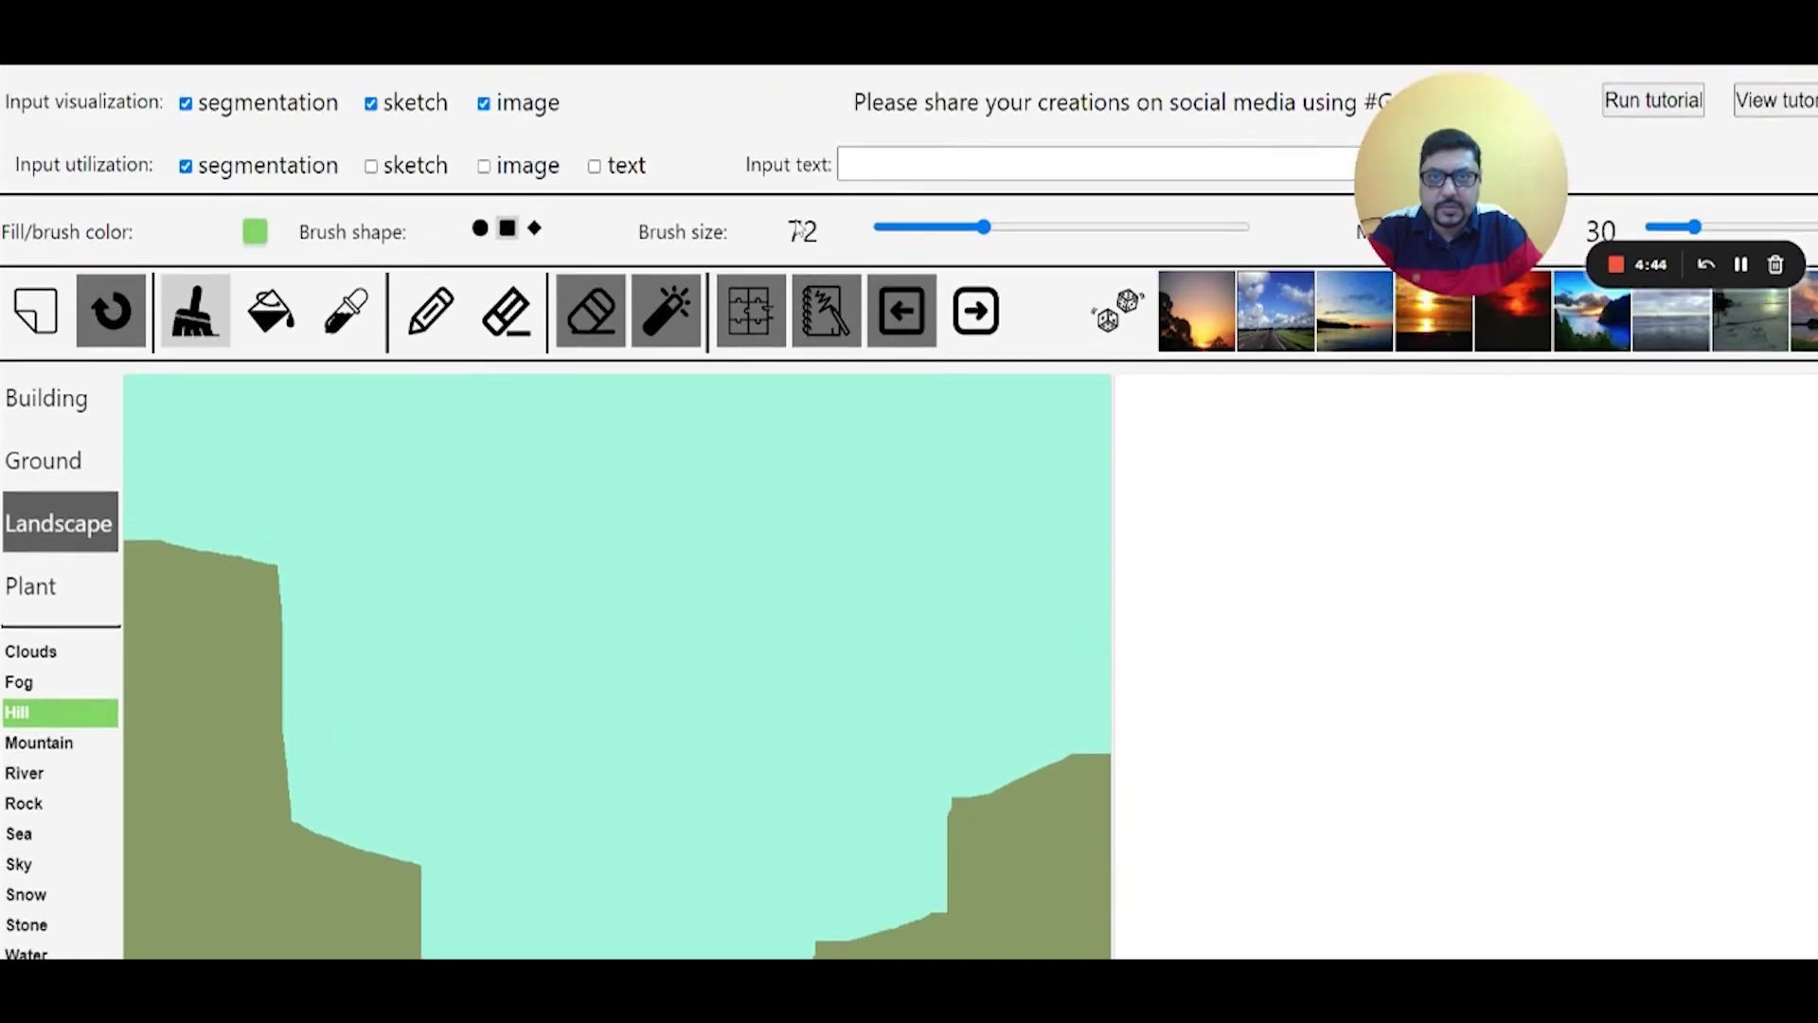
{"action": "left_click_drag", "start_coordinate": [984, 228], "coordinate": [885, 230]}
{"action": "left_click", "coordinate": [481, 229]}
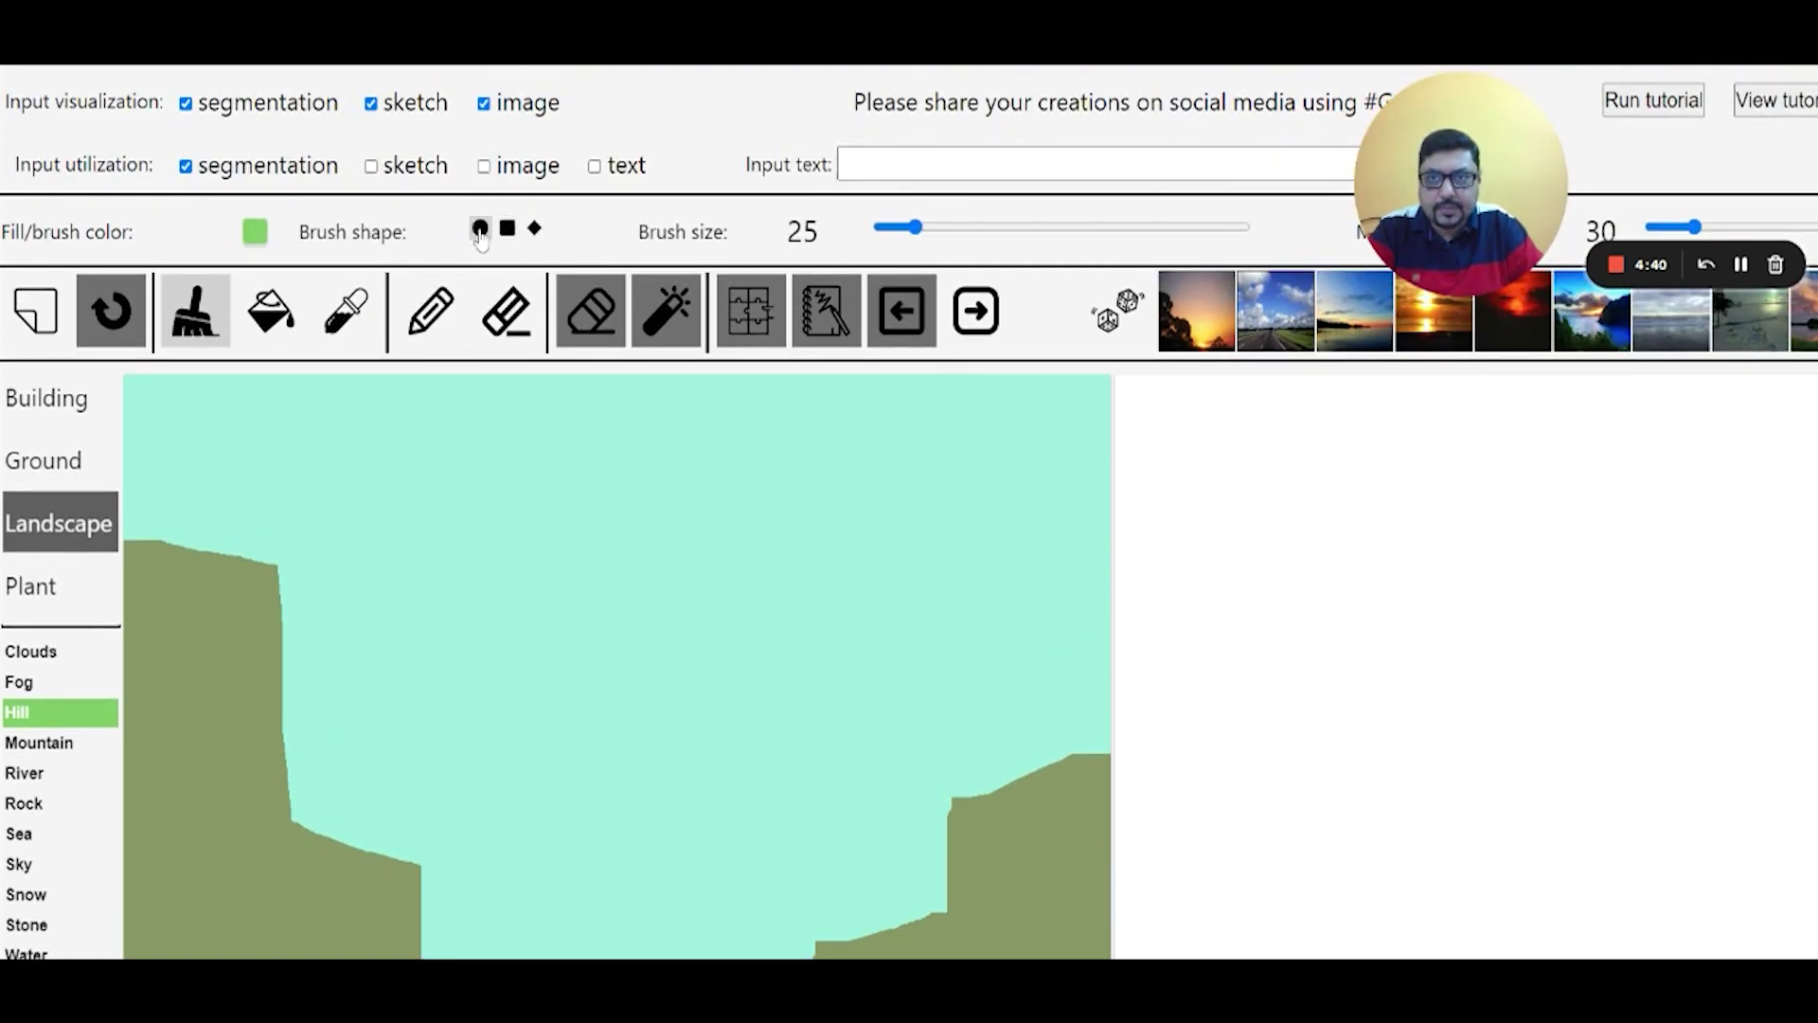
- Outline and fill the Hill band between the cliffs along the water line
{"action": "scroll", "coordinate": [696, 473], "scroll_direction": "down", "scroll_amount": 3}
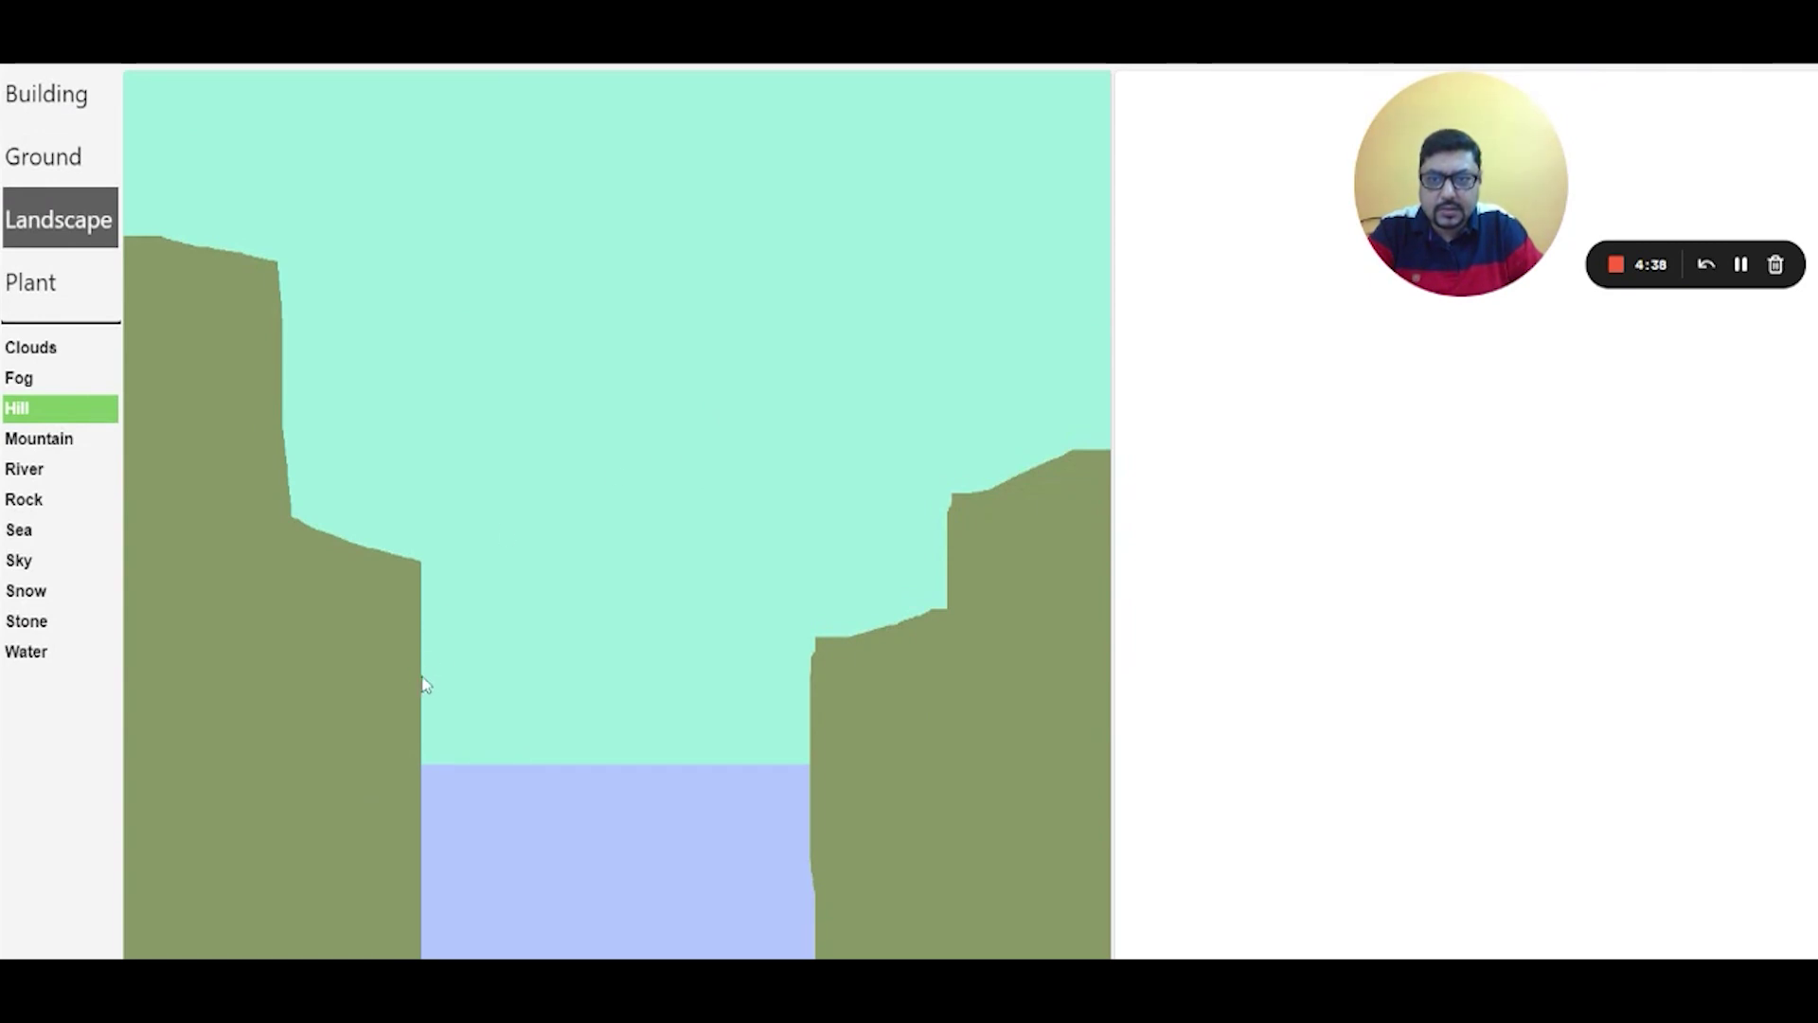
{"action": "mouse_move", "coordinate": [422, 682]}
{"action": "left_mouse_down"}
{"action": "mouse_move", "coordinate": [480, 635]}
{"action": "mouse_move", "coordinate": [801, 733]}
{"action": "left_mouse_up"}
{"action": "mouse_move", "coordinate": [440, 708]}
{"action": "left_mouse_down"}
{"action": "mouse_move", "coordinate": [434, 755]}
{"action": "mouse_move", "coordinate": [799, 757]}
{"action": "mouse_move", "coordinate": [797, 741]}
{"action": "mouse_move", "coordinate": [429, 733]}
{"action": "mouse_move", "coordinate": [446, 694]}
{"action": "mouse_move", "coordinate": [512, 675]}
{"action": "mouse_move", "coordinate": [458, 683]}
{"action": "mouse_move", "coordinate": [506, 665]}
{"action": "mouse_move", "coordinate": [629, 708]}
{"action": "left_mouse_up"}
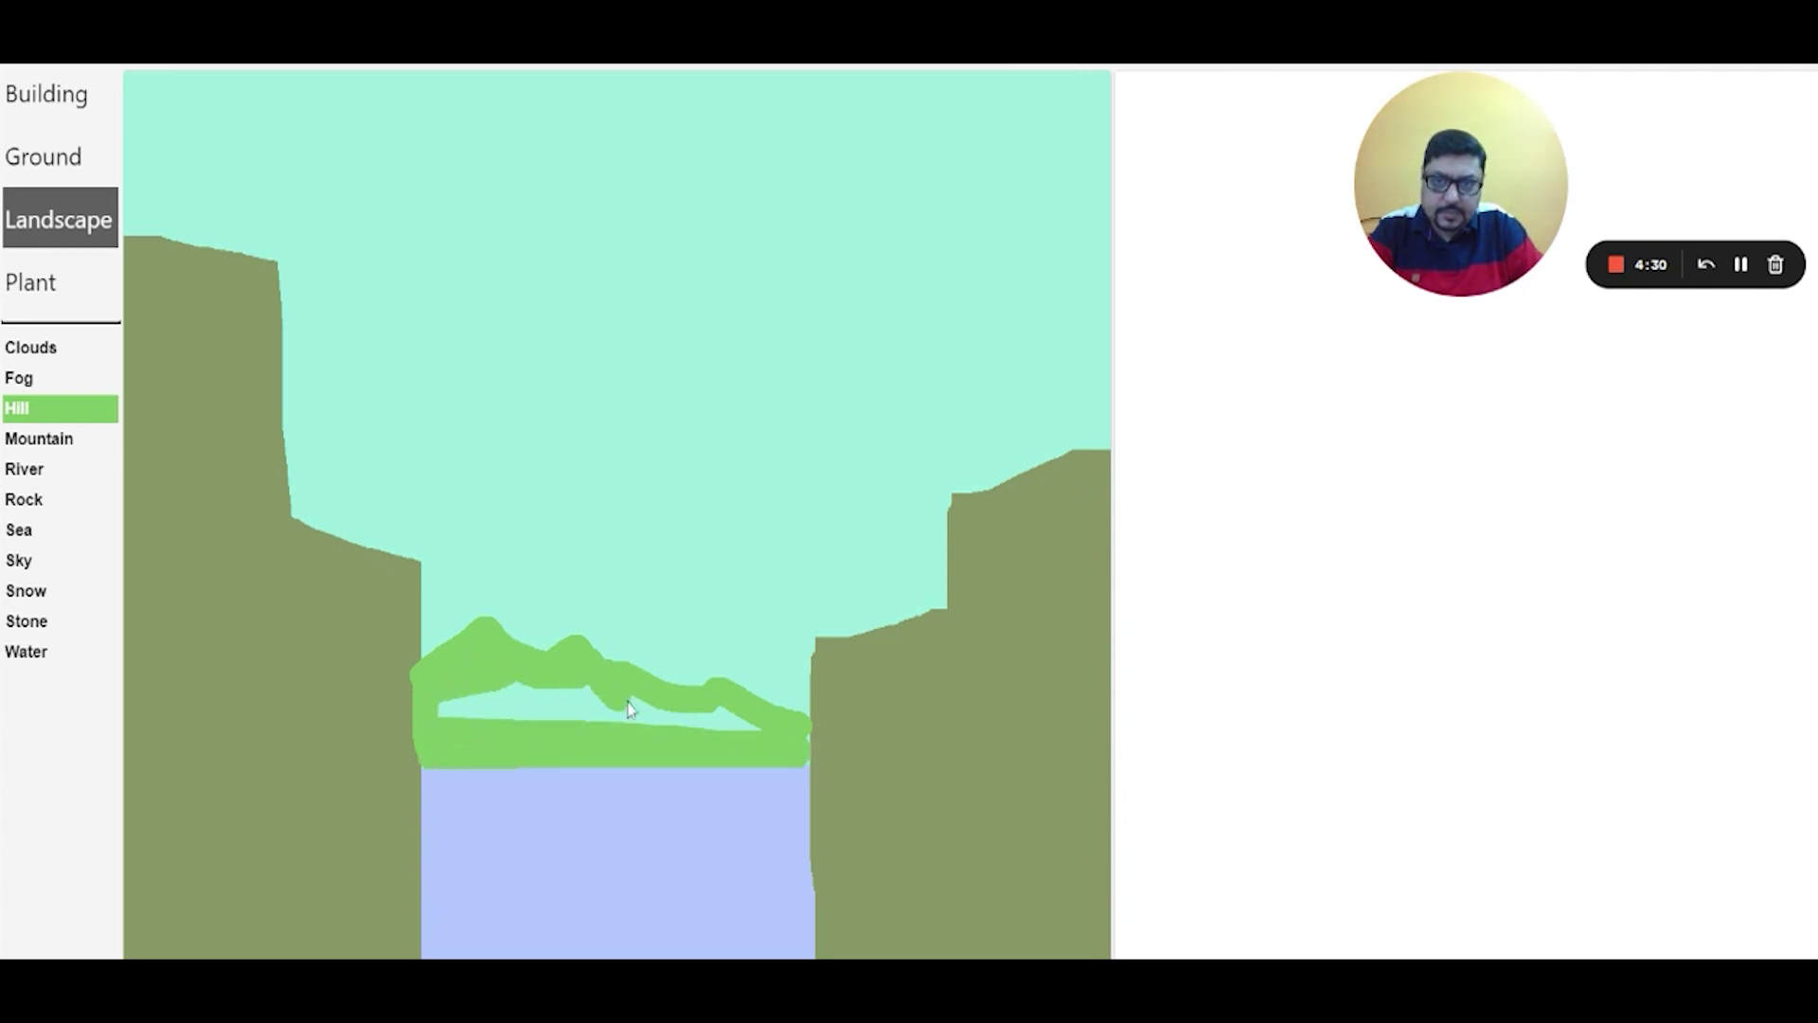
{"action": "mouse_move", "coordinate": [777, 729]}
{"action": "left_mouse_down"}
{"action": "mouse_move", "coordinate": [451, 718]}
{"action": "mouse_move", "coordinate": [640, 710]}
{"action": "left_mouse_up"}
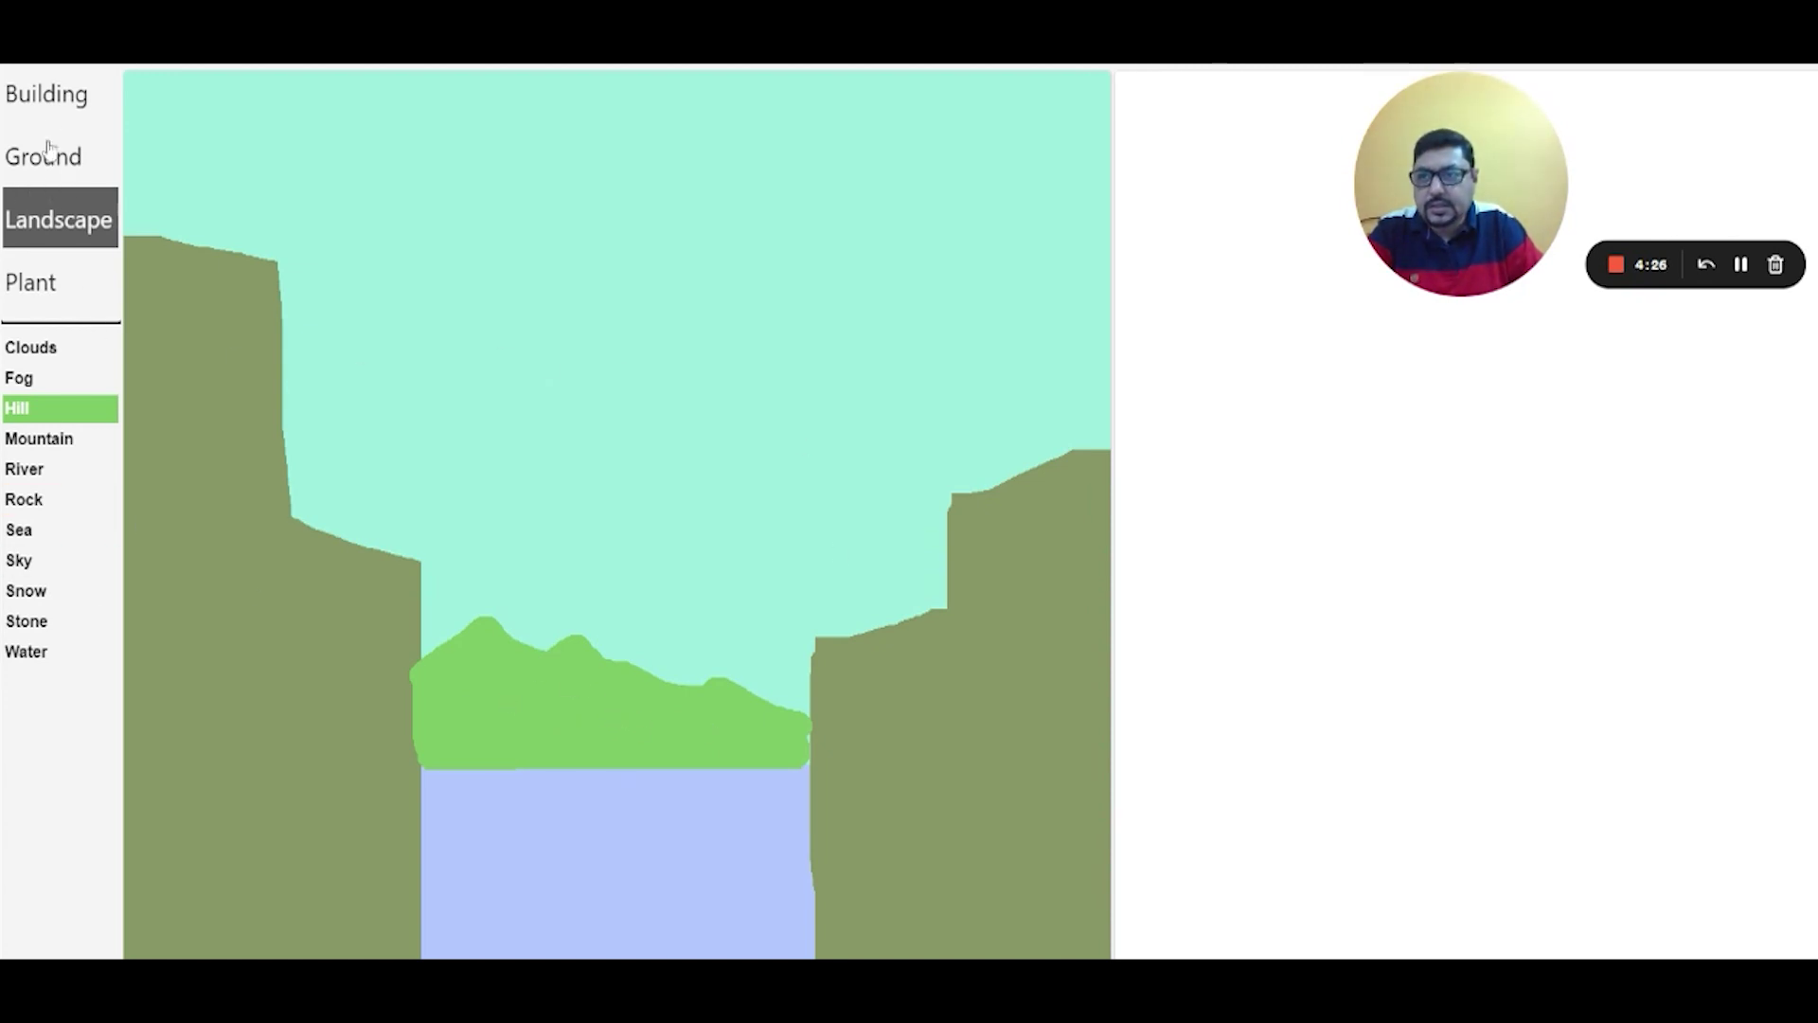
- Paint a thick Bridge from the left cliff to the right, then select Clouds
{"action": "left_click", "coordinate": [47, 106]}
{"action": "left_click", "coordinate": [25, 358]}
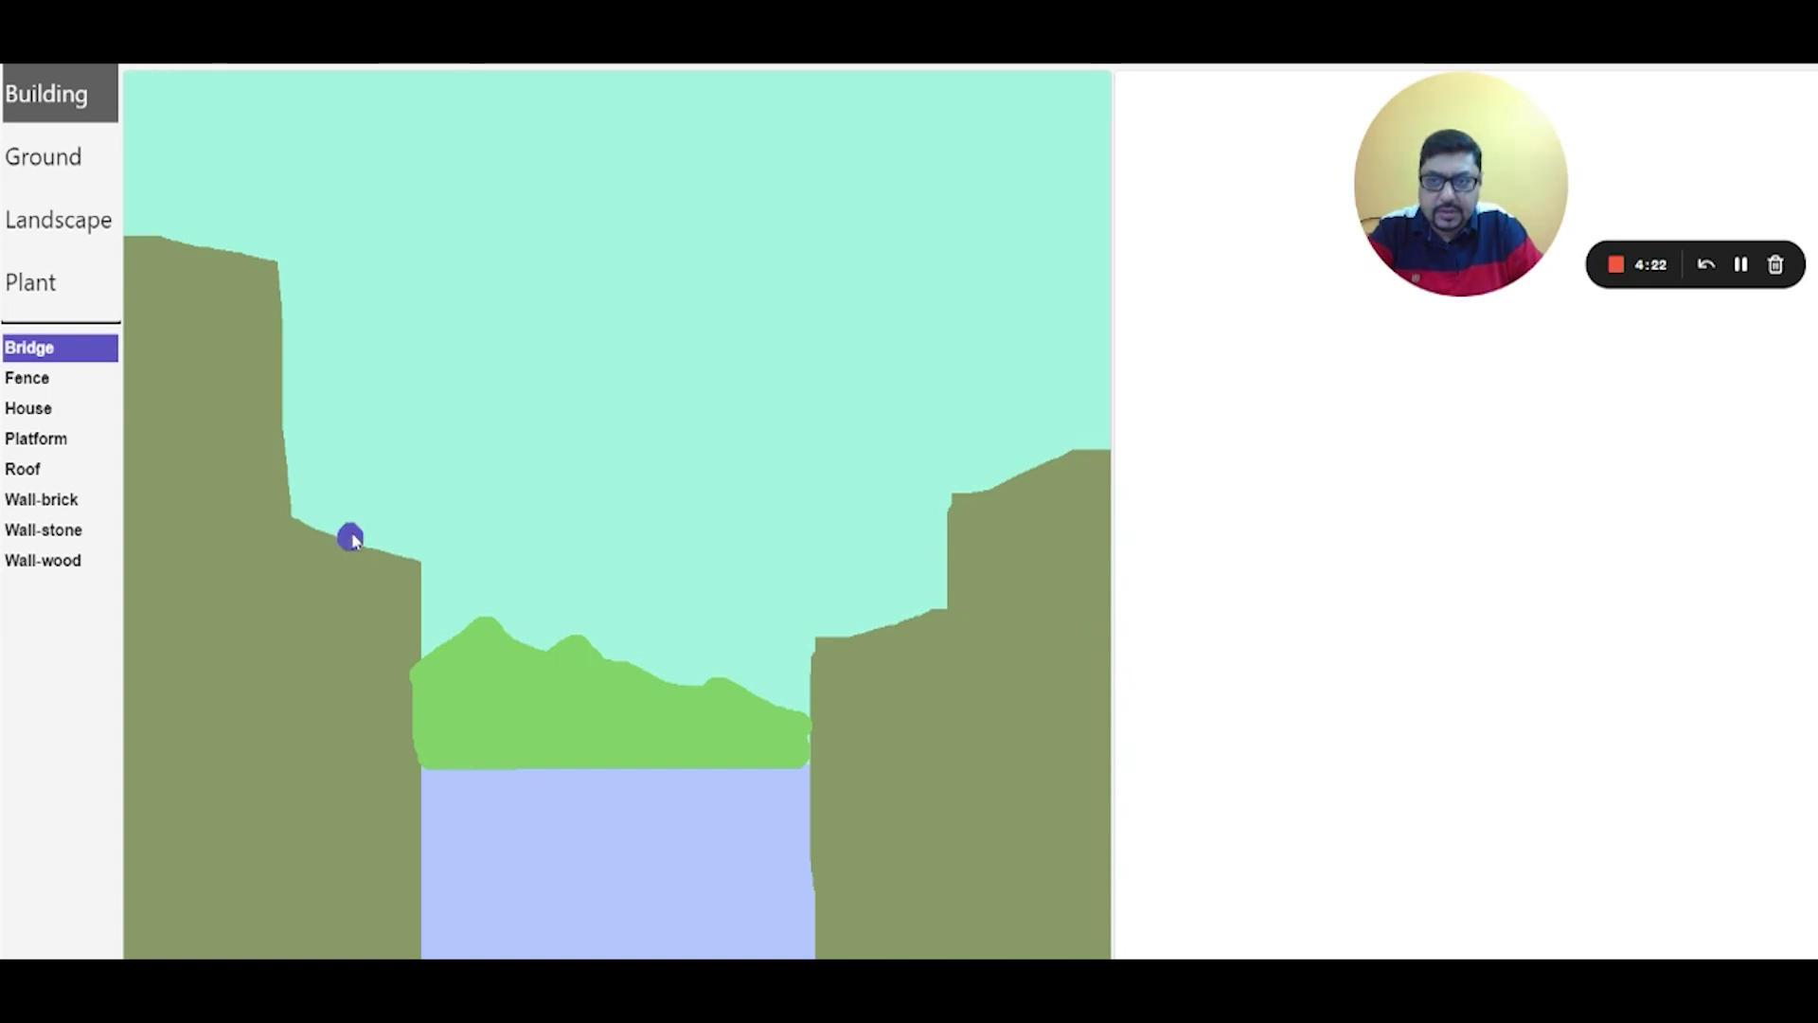
{"action": "mouse_move", "coordinate": [411, 540]}
{"action": "left_mouse_down"}
{"action": "mouse_move", "coordinate": [896, 587]}
{"action": "mouse_move", "coordinate": [893, 619]}
{"action": "left_mouse_up"}
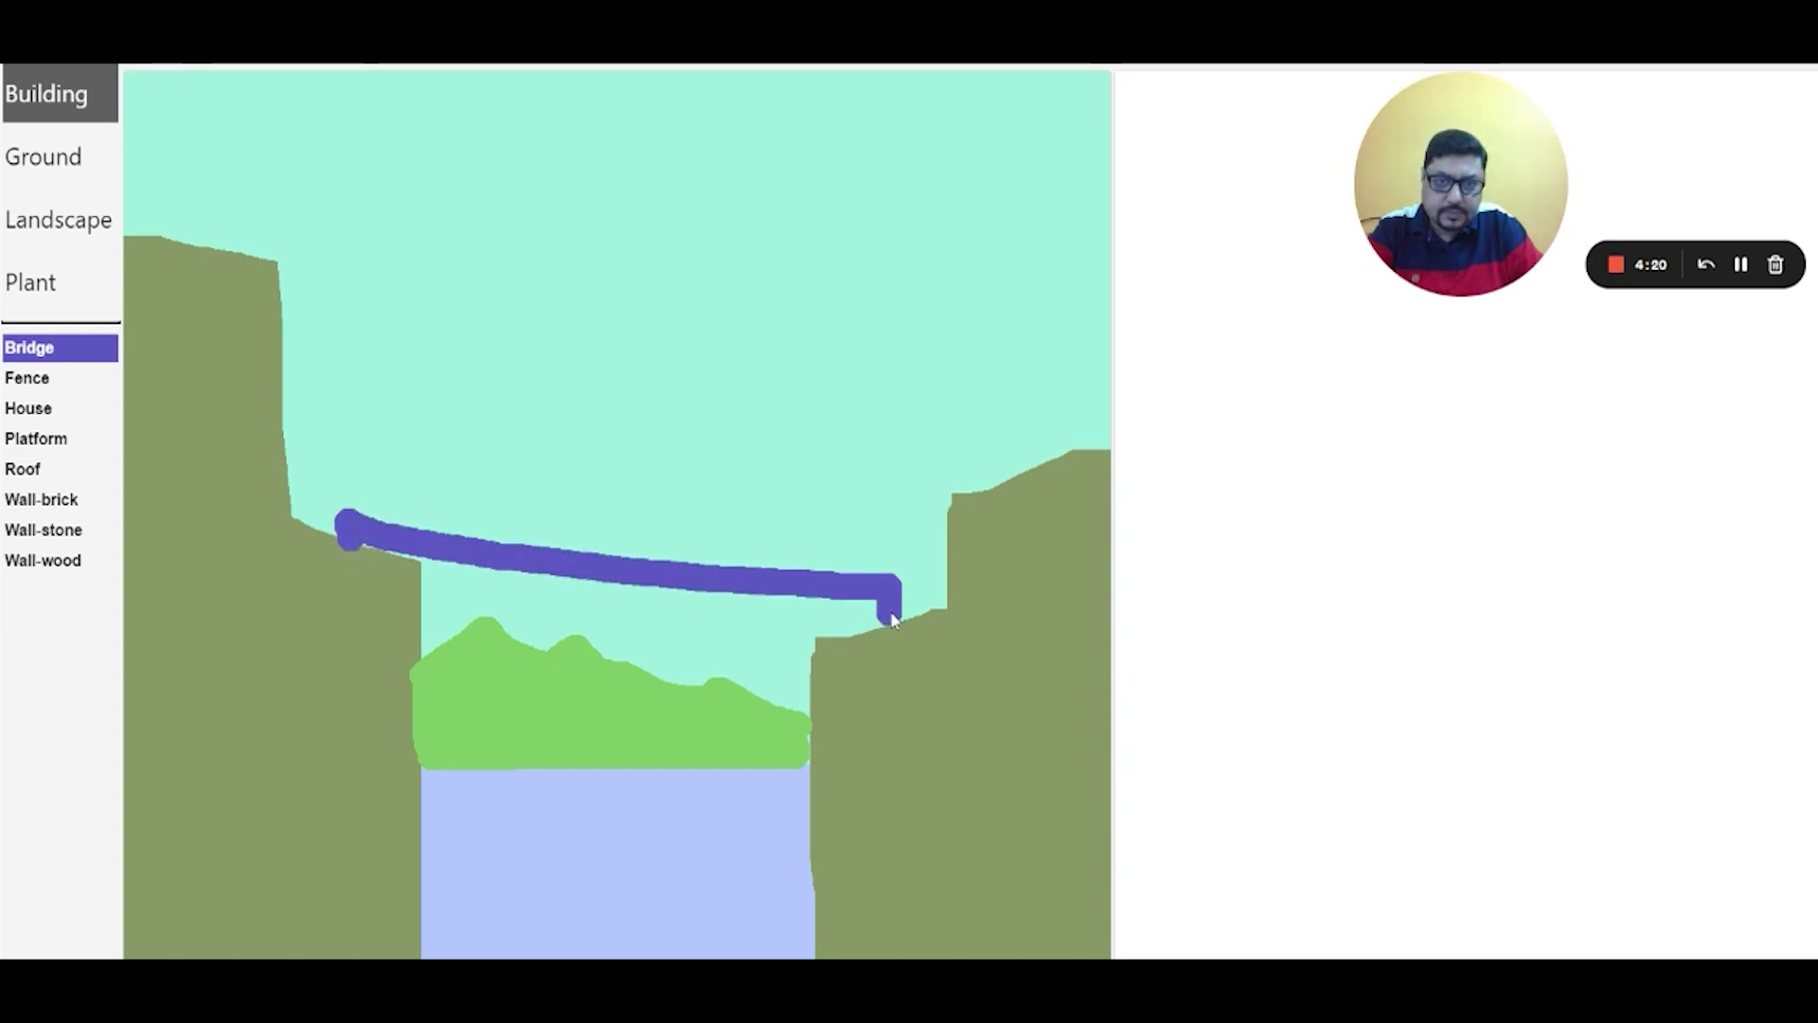
{"action": "mouse_move", "coordinate": [360, 538]}
{"action": "left_mouse_down"}
{"action": "mouse_move", "coordinate": [519, 572]}
{"action": "mouse_move", "coordinate": [889, 615]}
{"action": "mouse_move", "coordinate": [932, 603]}
{"action": "left_mouse_up"}
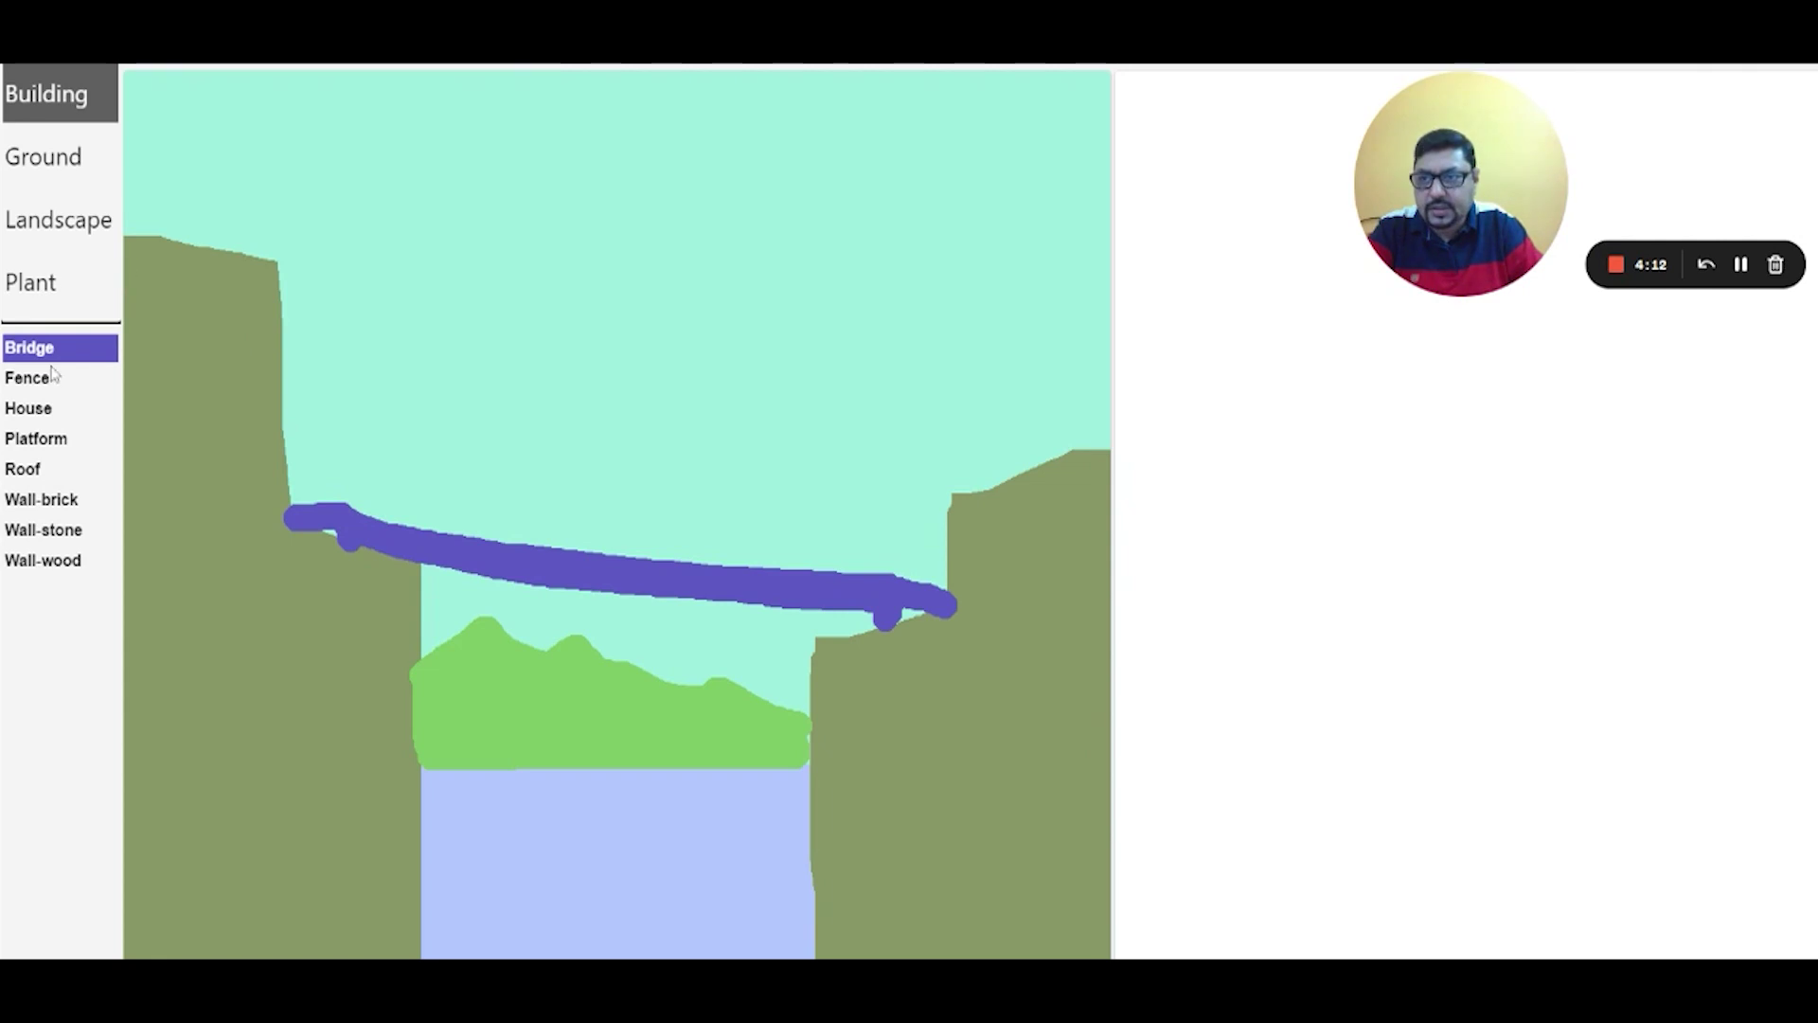
{"action": "left_click", "coordinate": [52, 220]}
{"action": "left_click", "coordinate": [38, 346]}
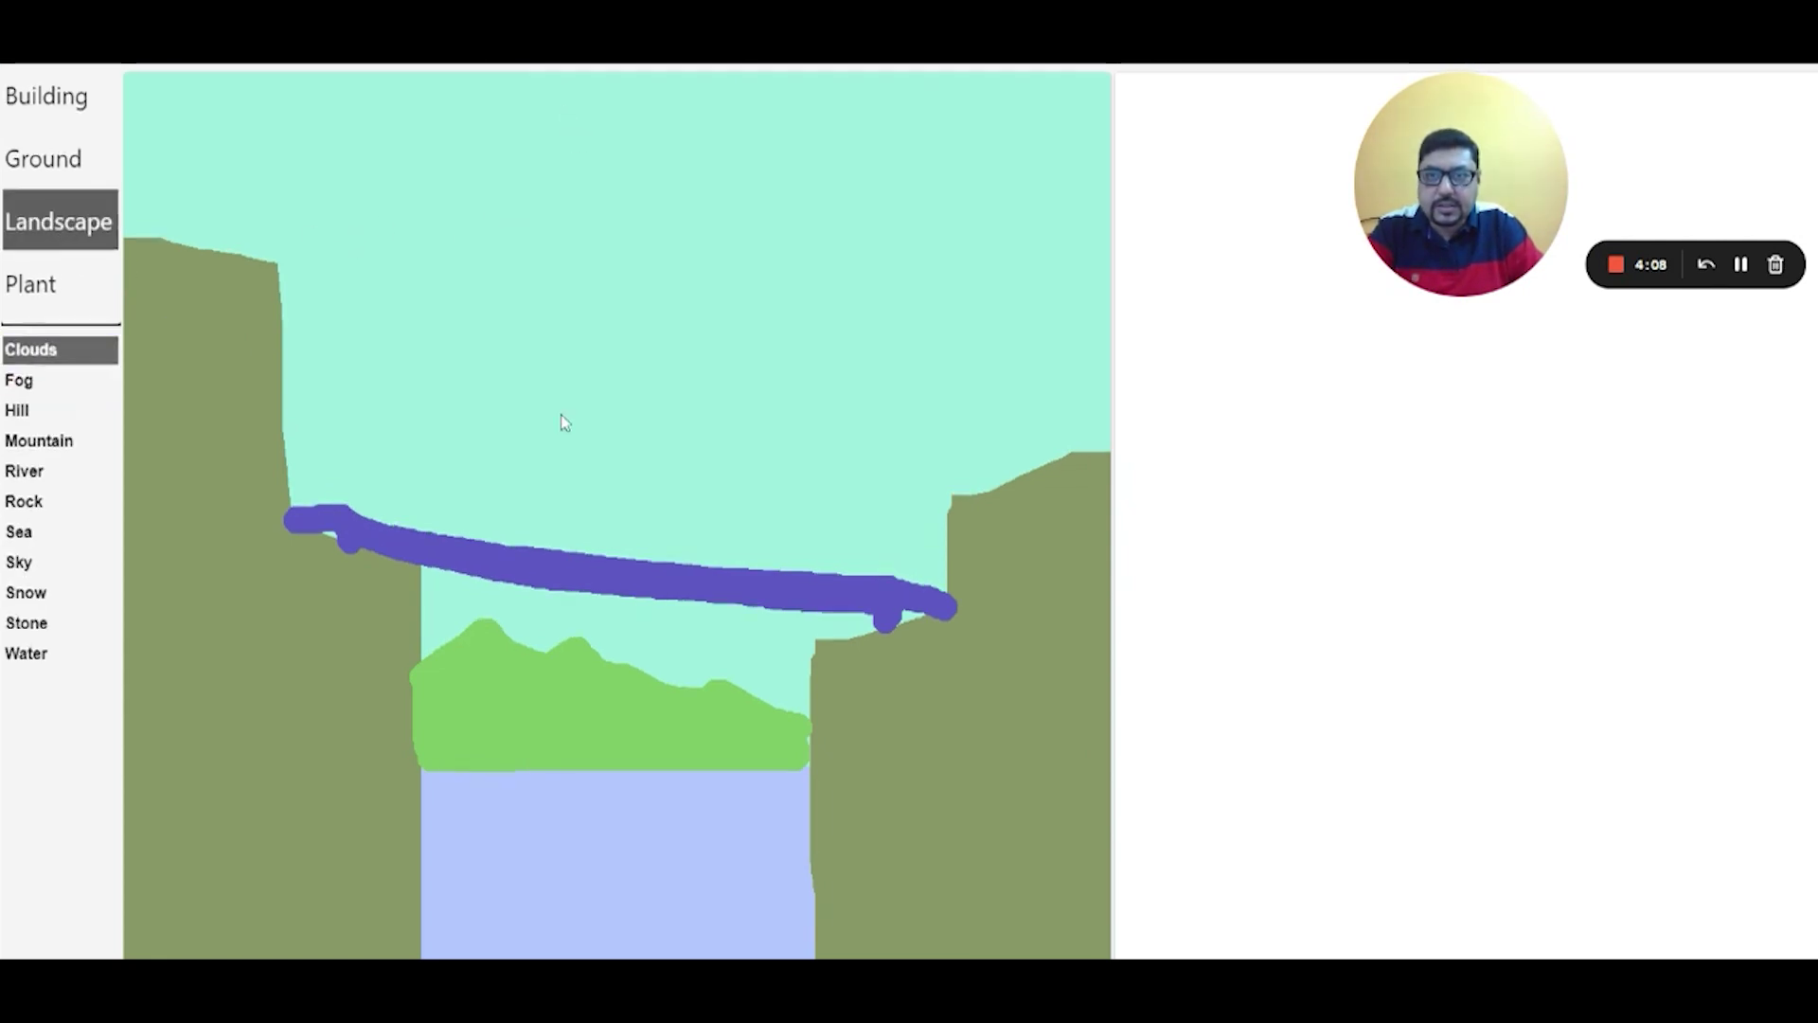
- Paint a large cloud above the bridge and one at upper right with brush size 80
{"action": "scroll", "coordinate": [597, 407], "scroll_direction": "up", "scroll_amount": 3}
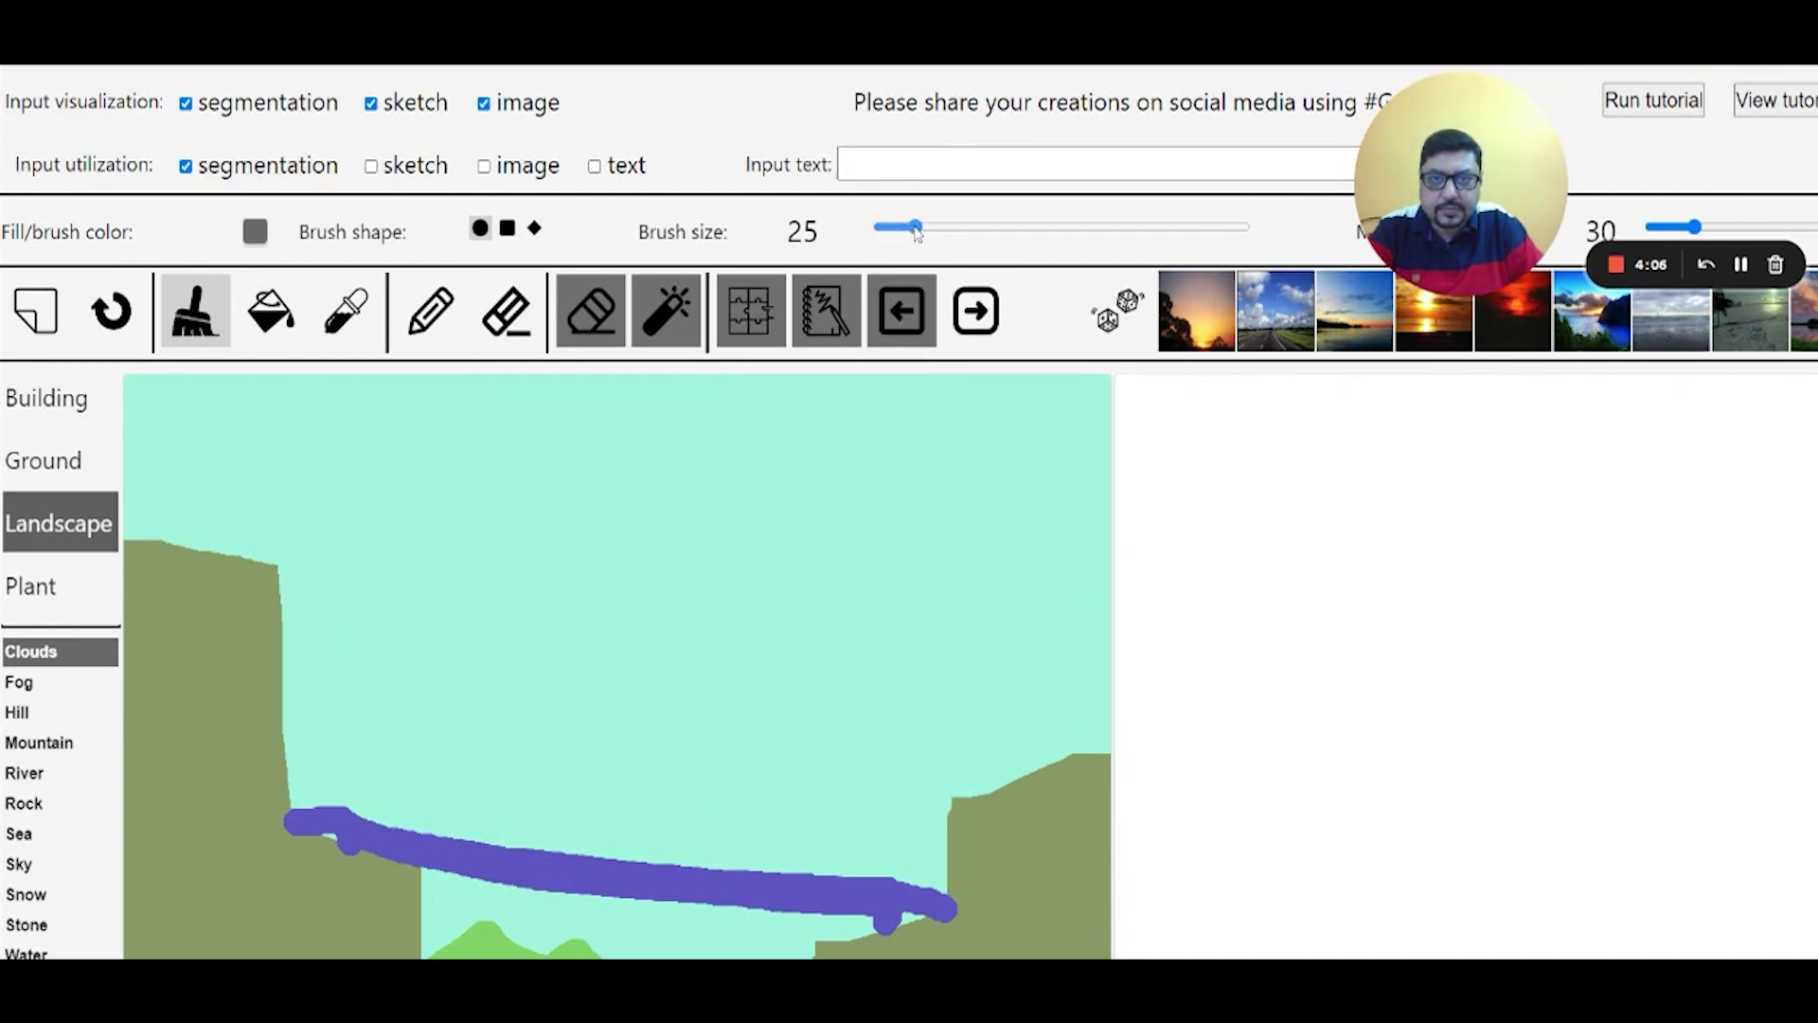
{"action": "left_click_drag", "start_coordinate": [915, 227], "coordinate": [995, 228]}
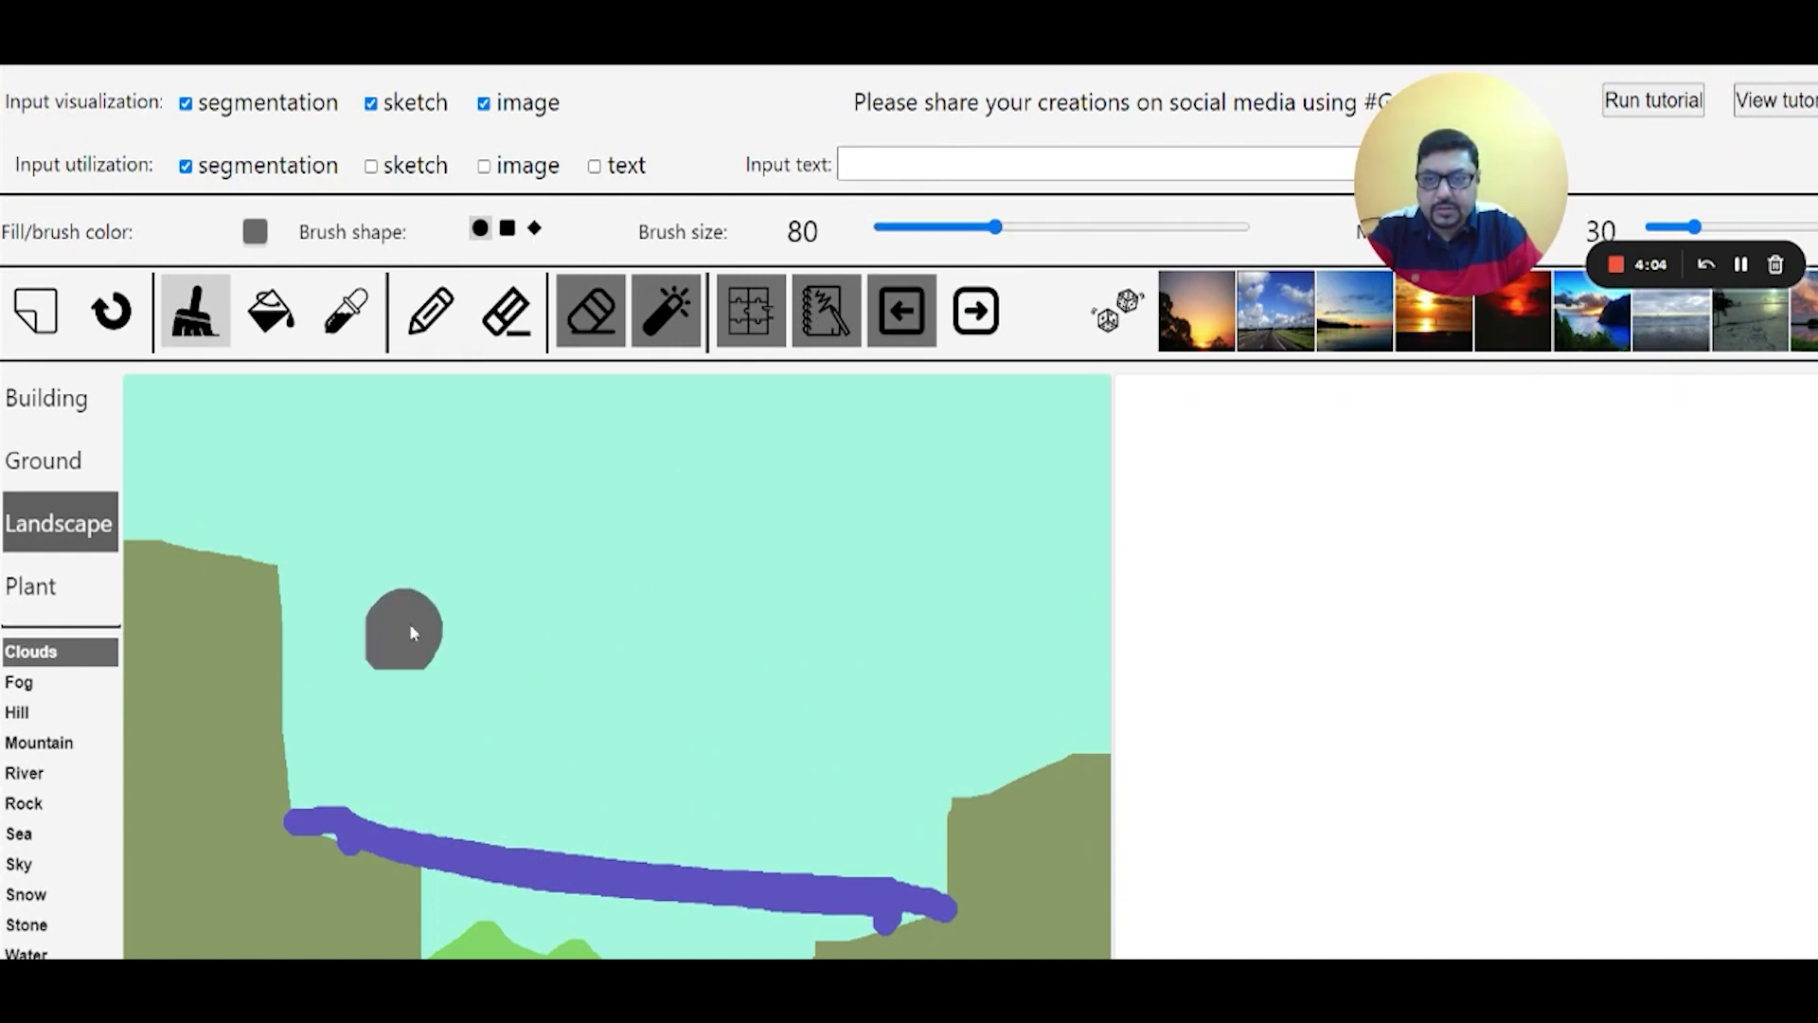
{"action": "mouse_move", "coordinate": [476, 590]}
{"action": "left_mouse_down"}
{"action": "mouse_move", "coordinate": [528, 540]}
{"action": "mouse_move", "coordinate": [608, 528]}
{"action": "mouse_move", "coordinate": [923, 717]}
{"action": "mouse_move", "coordinate": [855, 759]}
{"action": "mouse_move", "coordinate": [715, 750]}
{"action": "mouse_move", "coordinate": [399, 680]}
{"action": "mouse_move", "coordinate": [530, 678]}
{"action": "mouse_move", "coordinate": [556, 630]}
{"action": "mouse_move", "coordinate": [625, 626]}
{"action": "mouse_move", "coordinate": [637, 699]}
{"action": "left_mouse_up"}
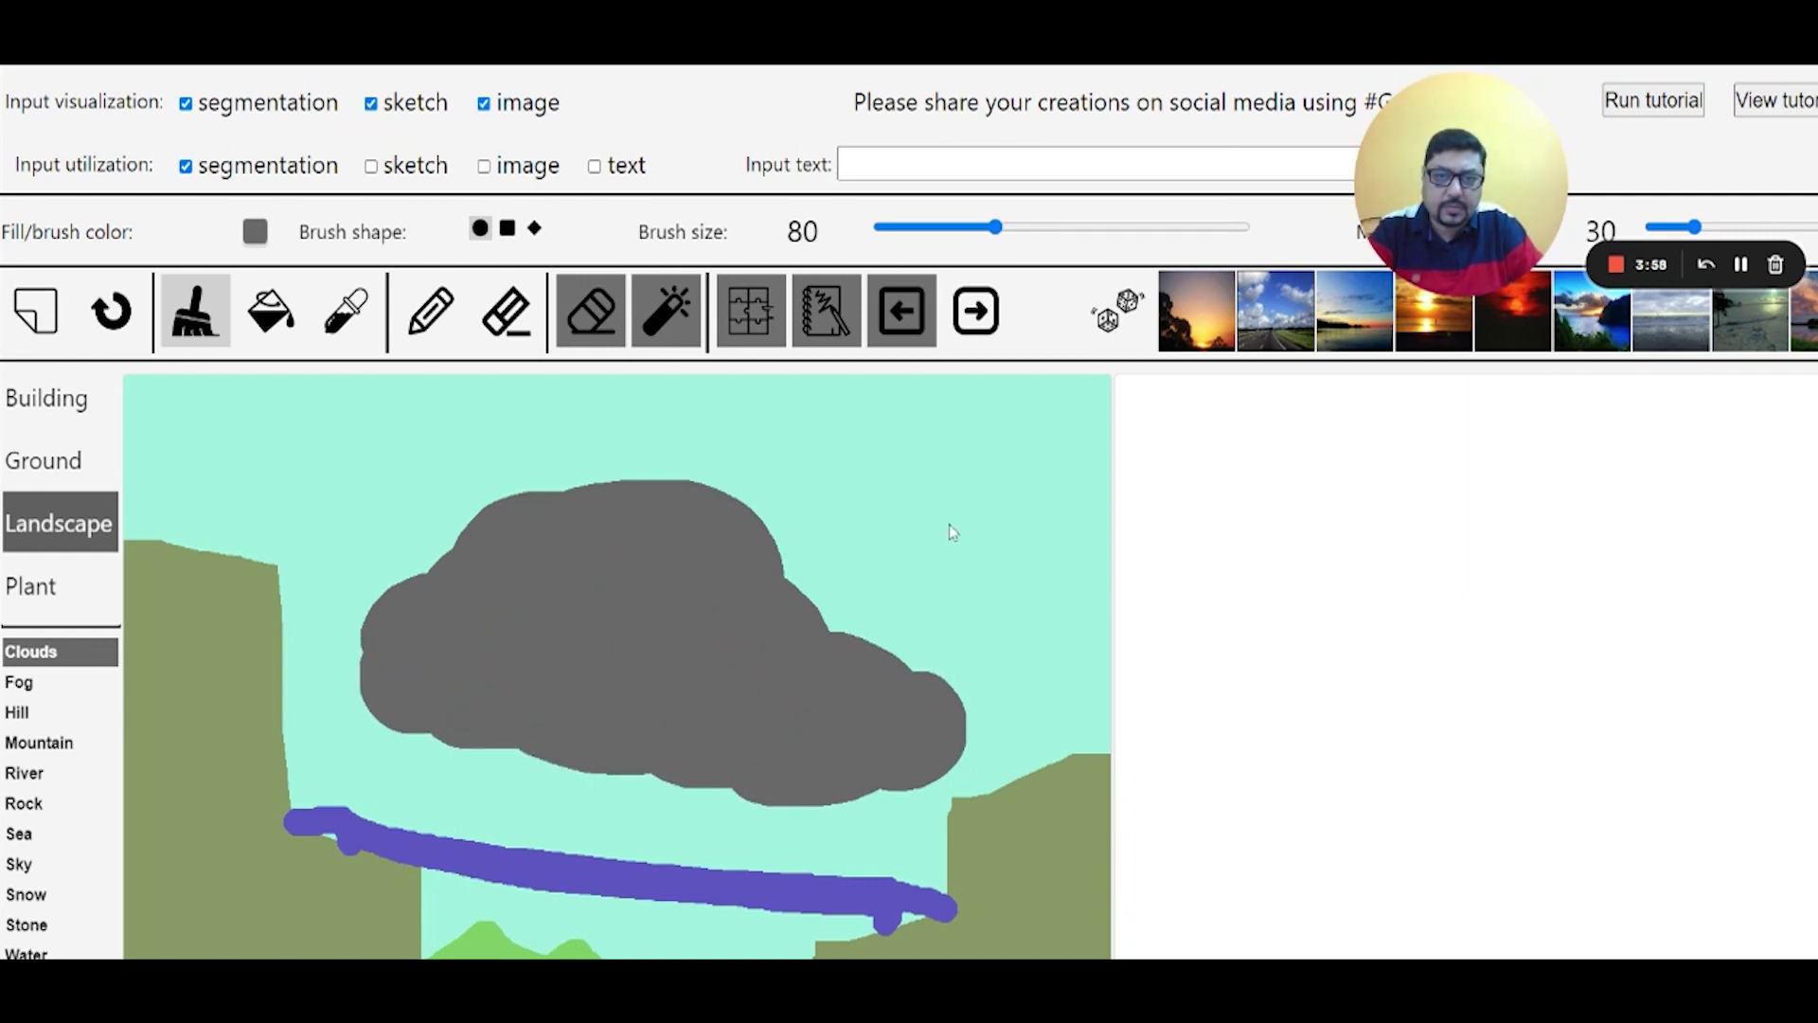
{"action": "left_click_drag", "start_coordinate": [1009, 547], "coordinate": [955, 533]}
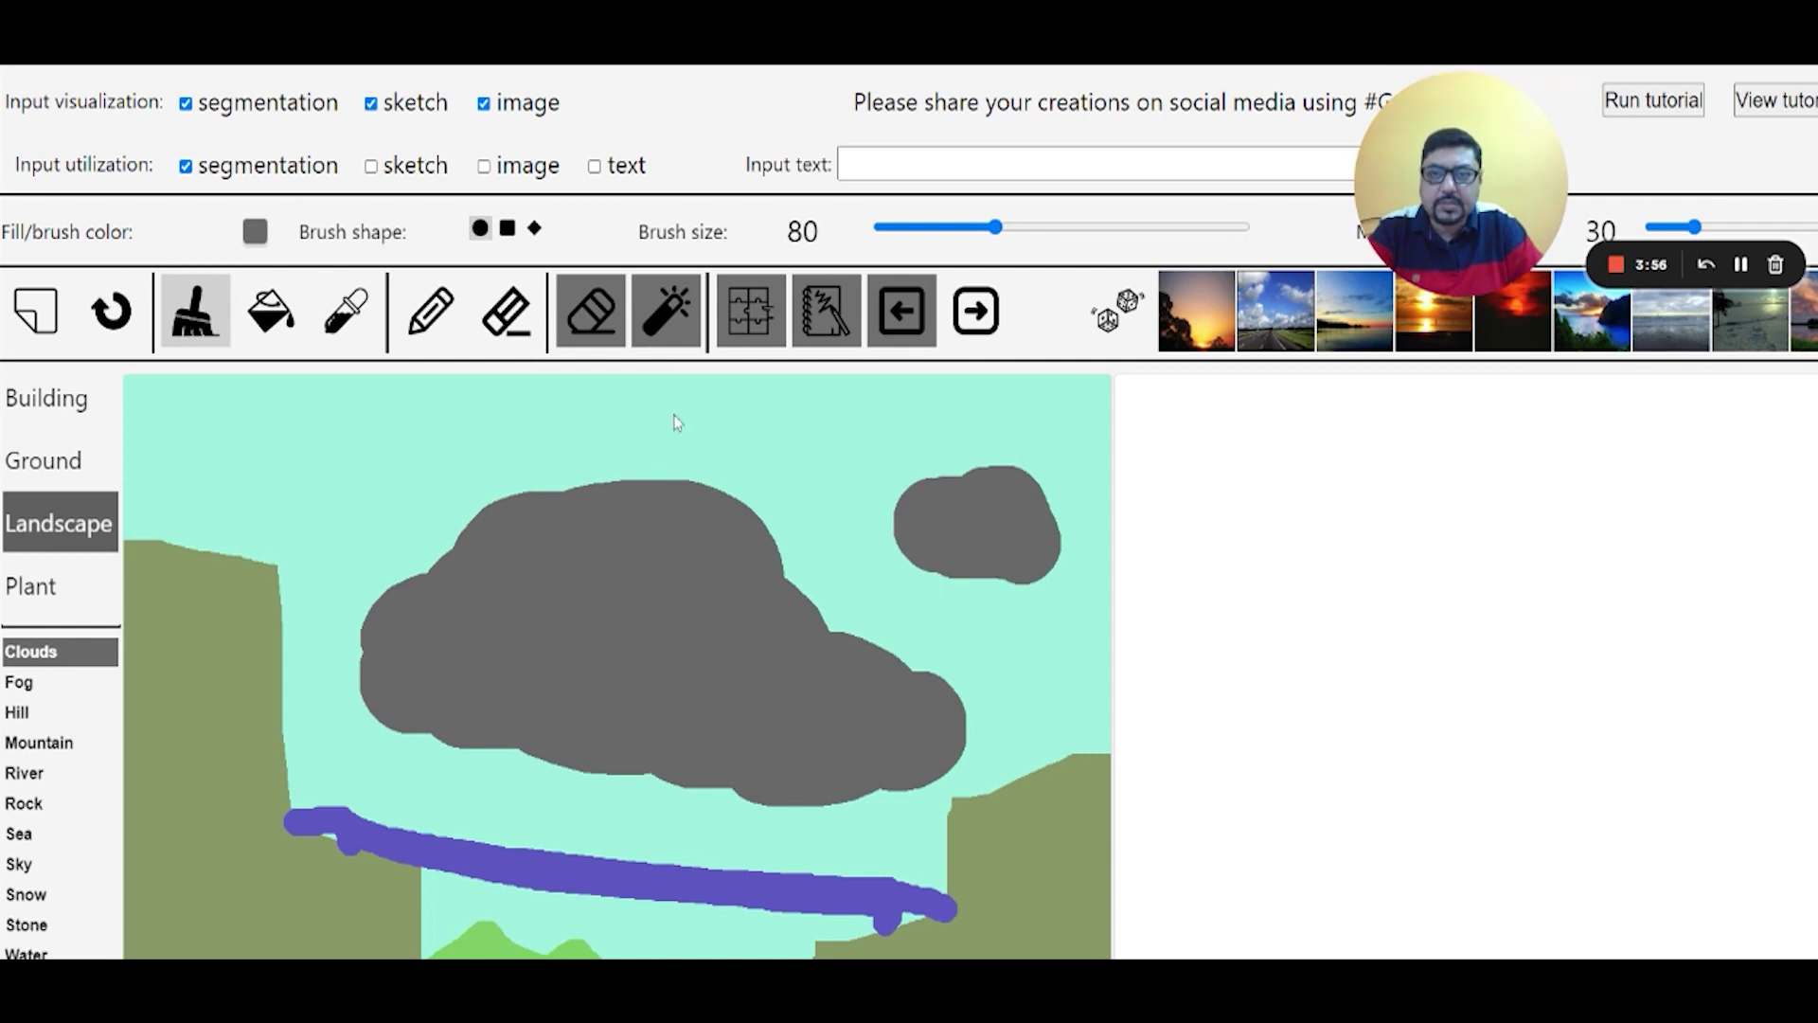
- Add a small cloud at the upper left with brush size 23
{"action": "left_click_drag", "start_coordinate": [985, 227], "coordinate": [912, 227]}
{"action": "mouse_move", "coordinate": [222, 445]}
{"action": "left_mouse_down"}
{"action": "mouse_move", "coordinate": [272, 445]}
{"action": "mouse_move", "coordinate": [313, 473]}
{"action": "mouse_move", "coordinate": [223, 456]}
{"action": "left_mouse_up"}
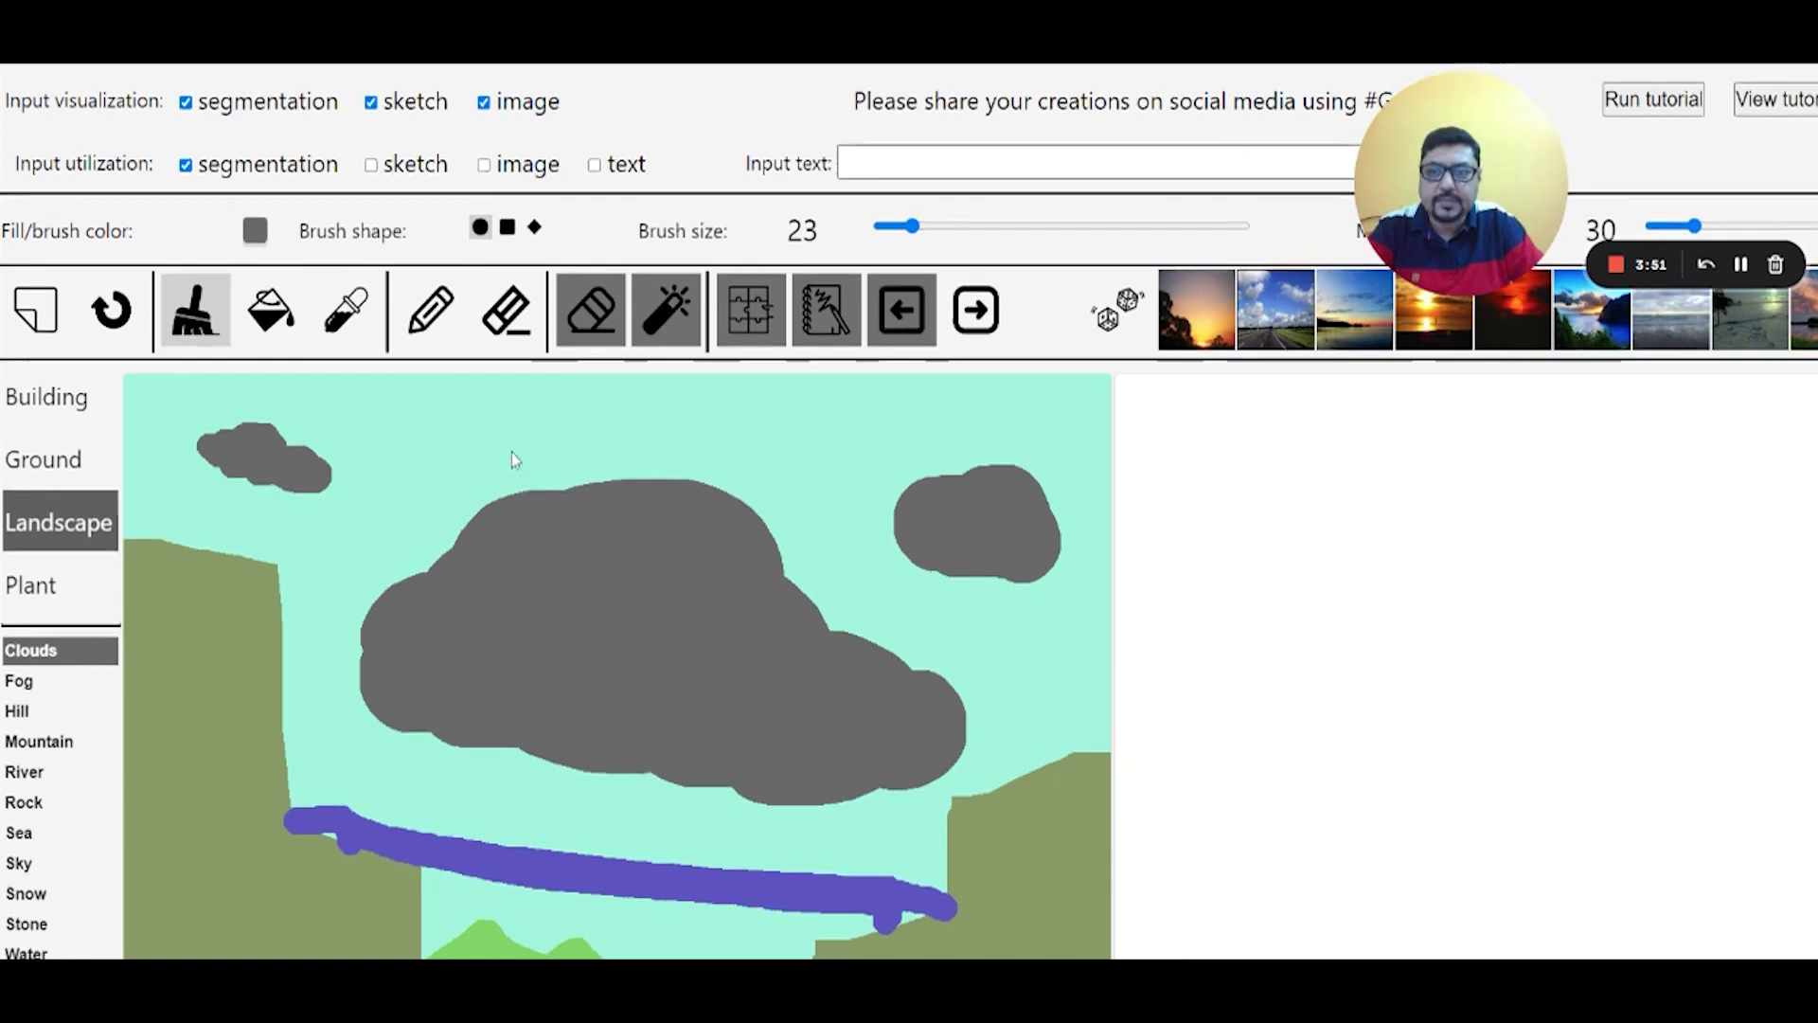
{"action": "scroll", "coordinate": [511, 452], "scroll_direction": "down", "scroll_amount": 2}
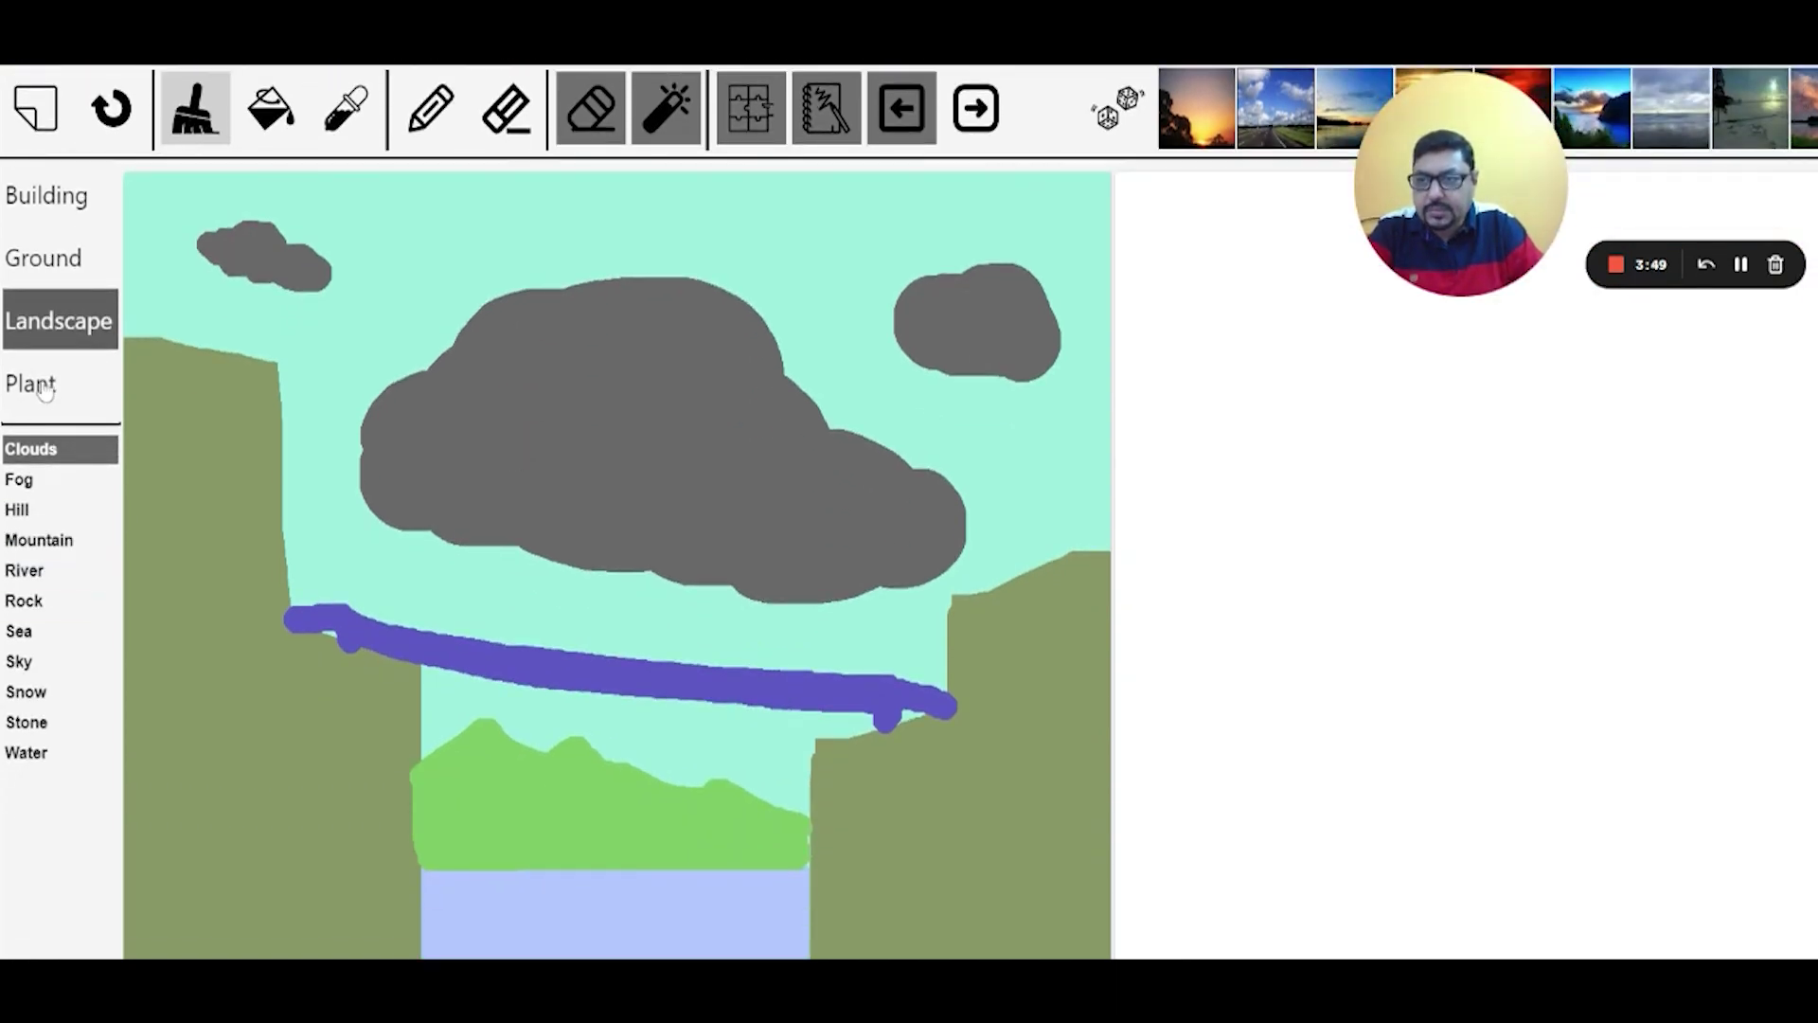
- Choose Bush and paint bushes at both bridge ends and on the lower right cliff
{"action": "left_click", "coordinate": [103, 388]}
{"action": "left_click", "coordinate": [38, 449]}
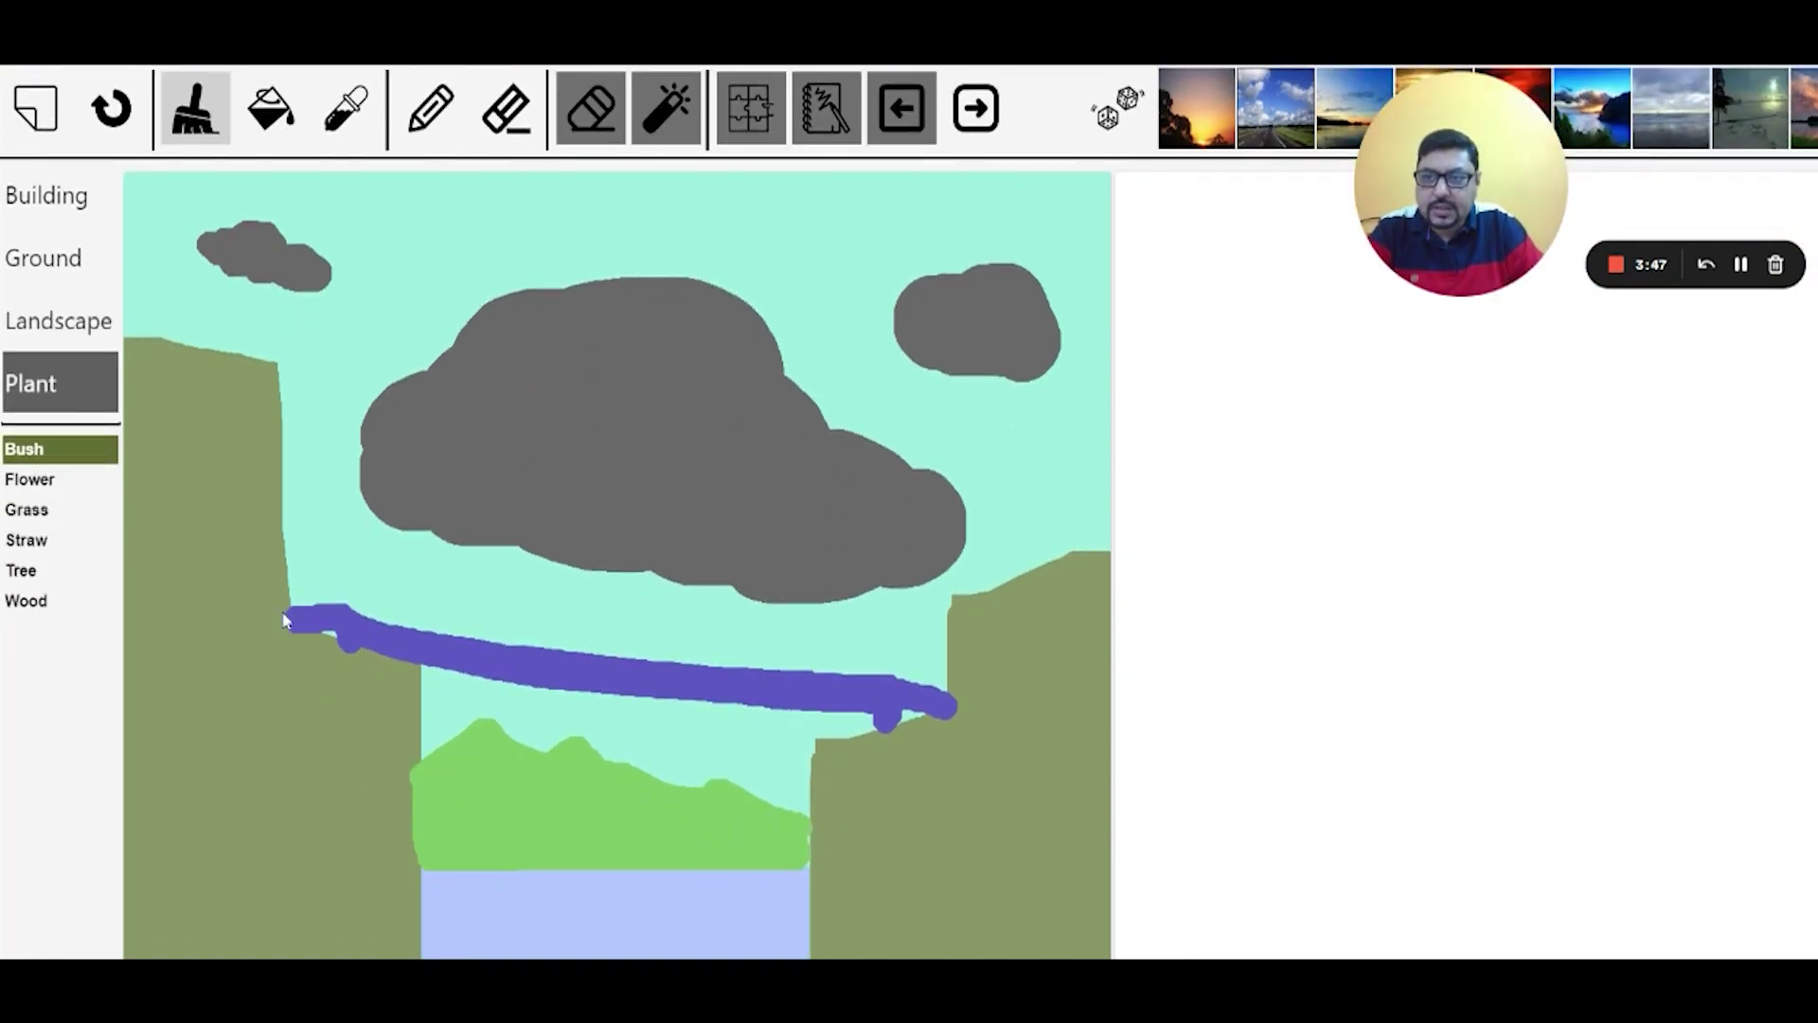
{"action": "mouse_move", "coordinate": [263, 663]}
{"action": "left_mouse_down"}
{"action": "mouse_move", "coordinate": [303, 588]}
{"action": "mouse_move", "coordinate": [311, 651]}
{"action": "mouse_move", "coordinate": [398, 663]}
{"action": "left_mouse_up"}
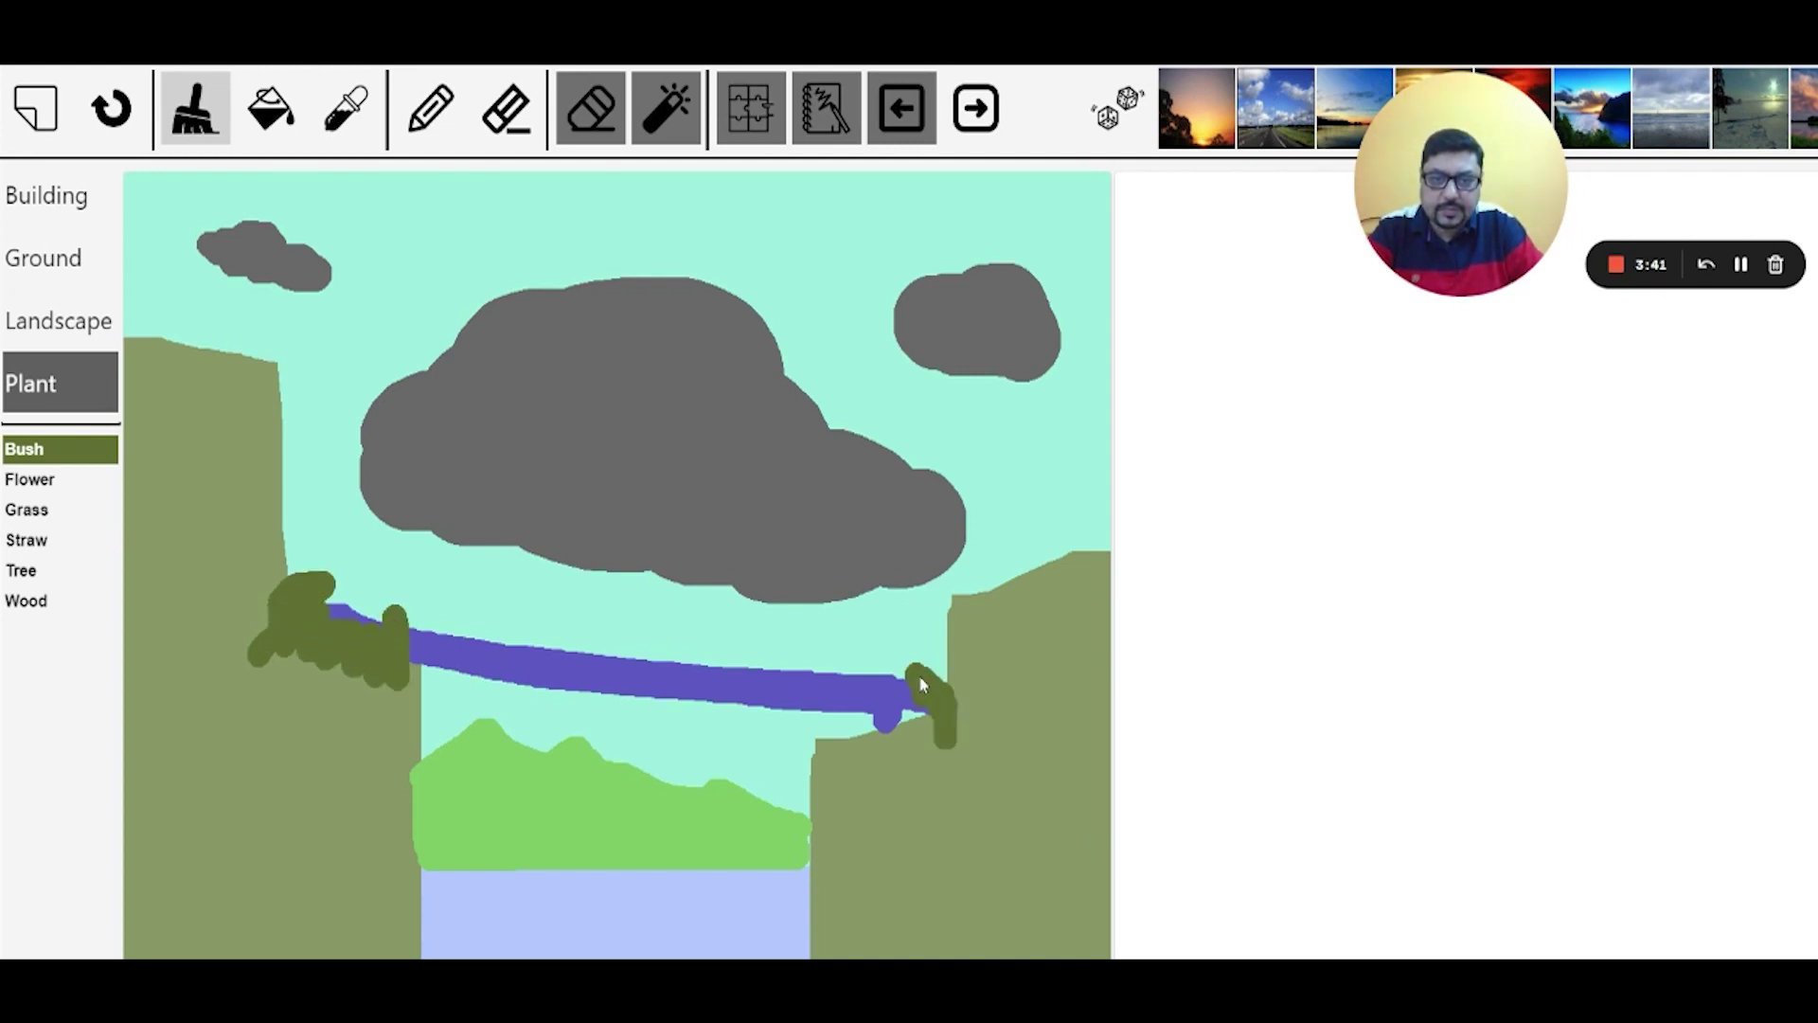
{"action": "mouse_move", "coordinate": [921, 684]}
{"action": "left_mouse_down"}
{"action": "mouse_move", "coordinate": [894, 733]}
{"action": "mouse_move", "coordinate": [831, 740]}
{"action": "mouse_move", "coordinate": [904, 739]}
{"action": "left_mouse_up"}
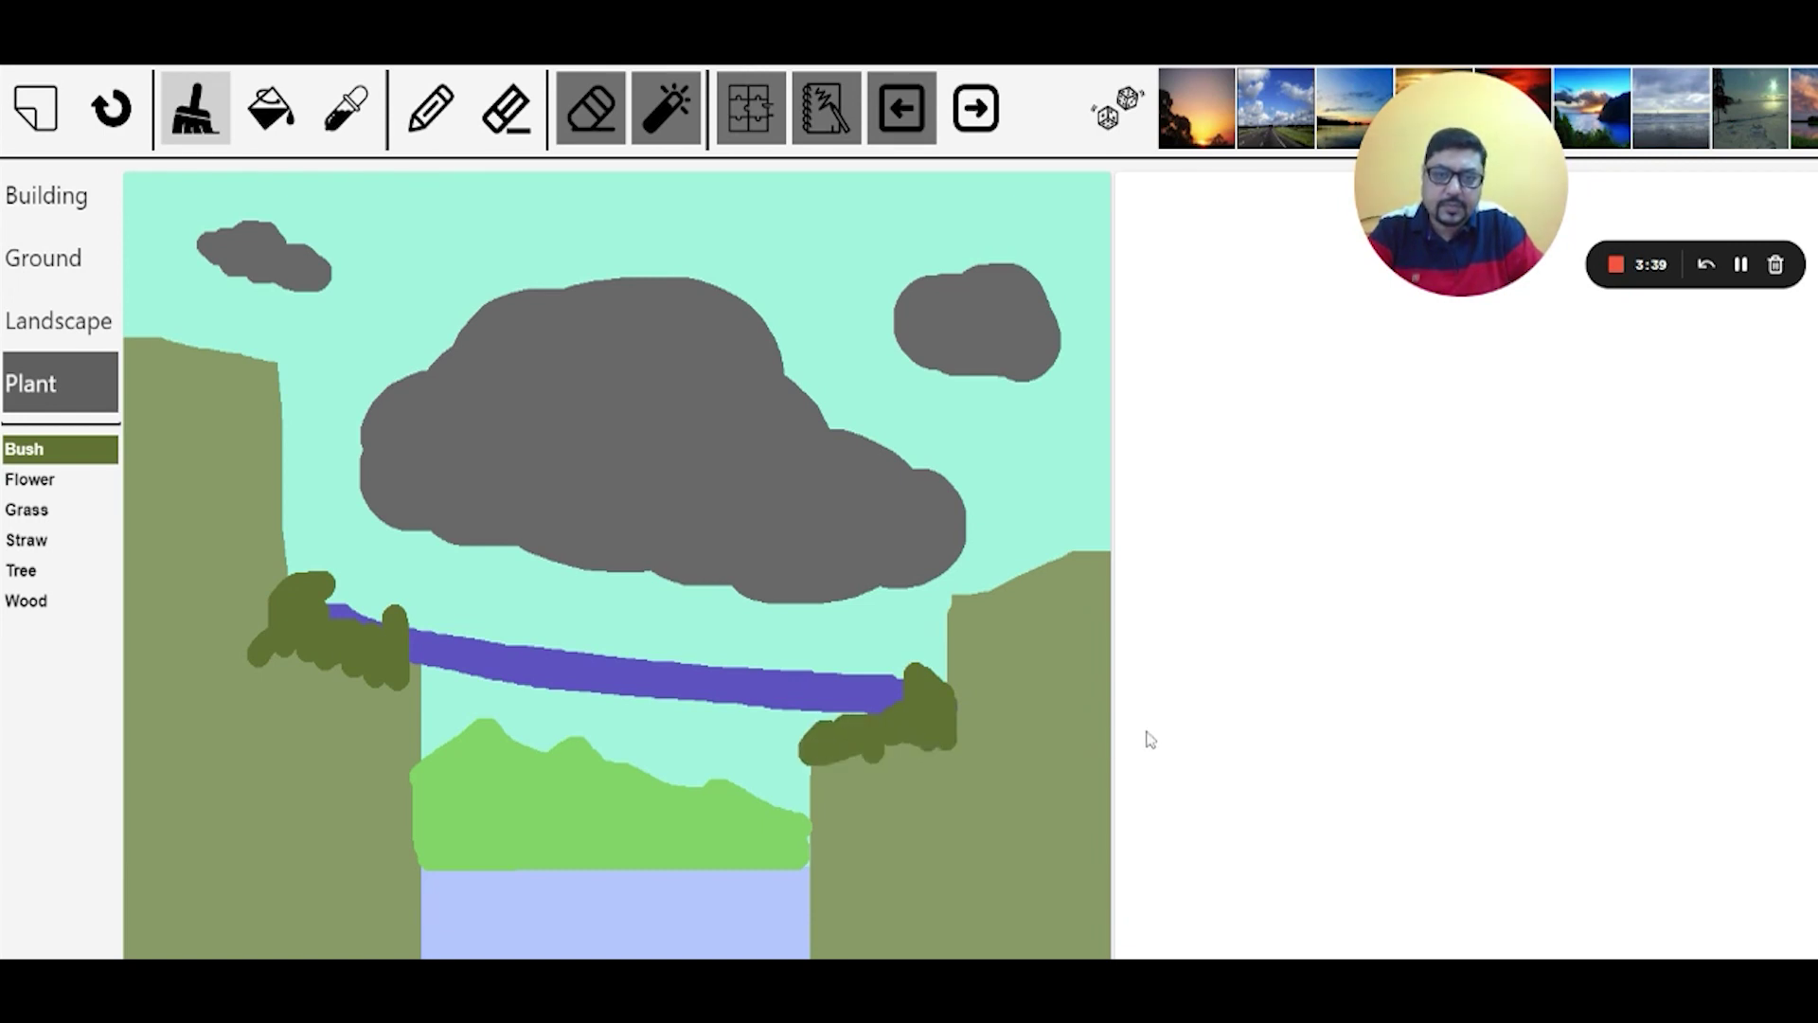
{"action": "scroll", "coordinate": [1161, 739], "scroll_direction": "down", "scroll_amount": 4}
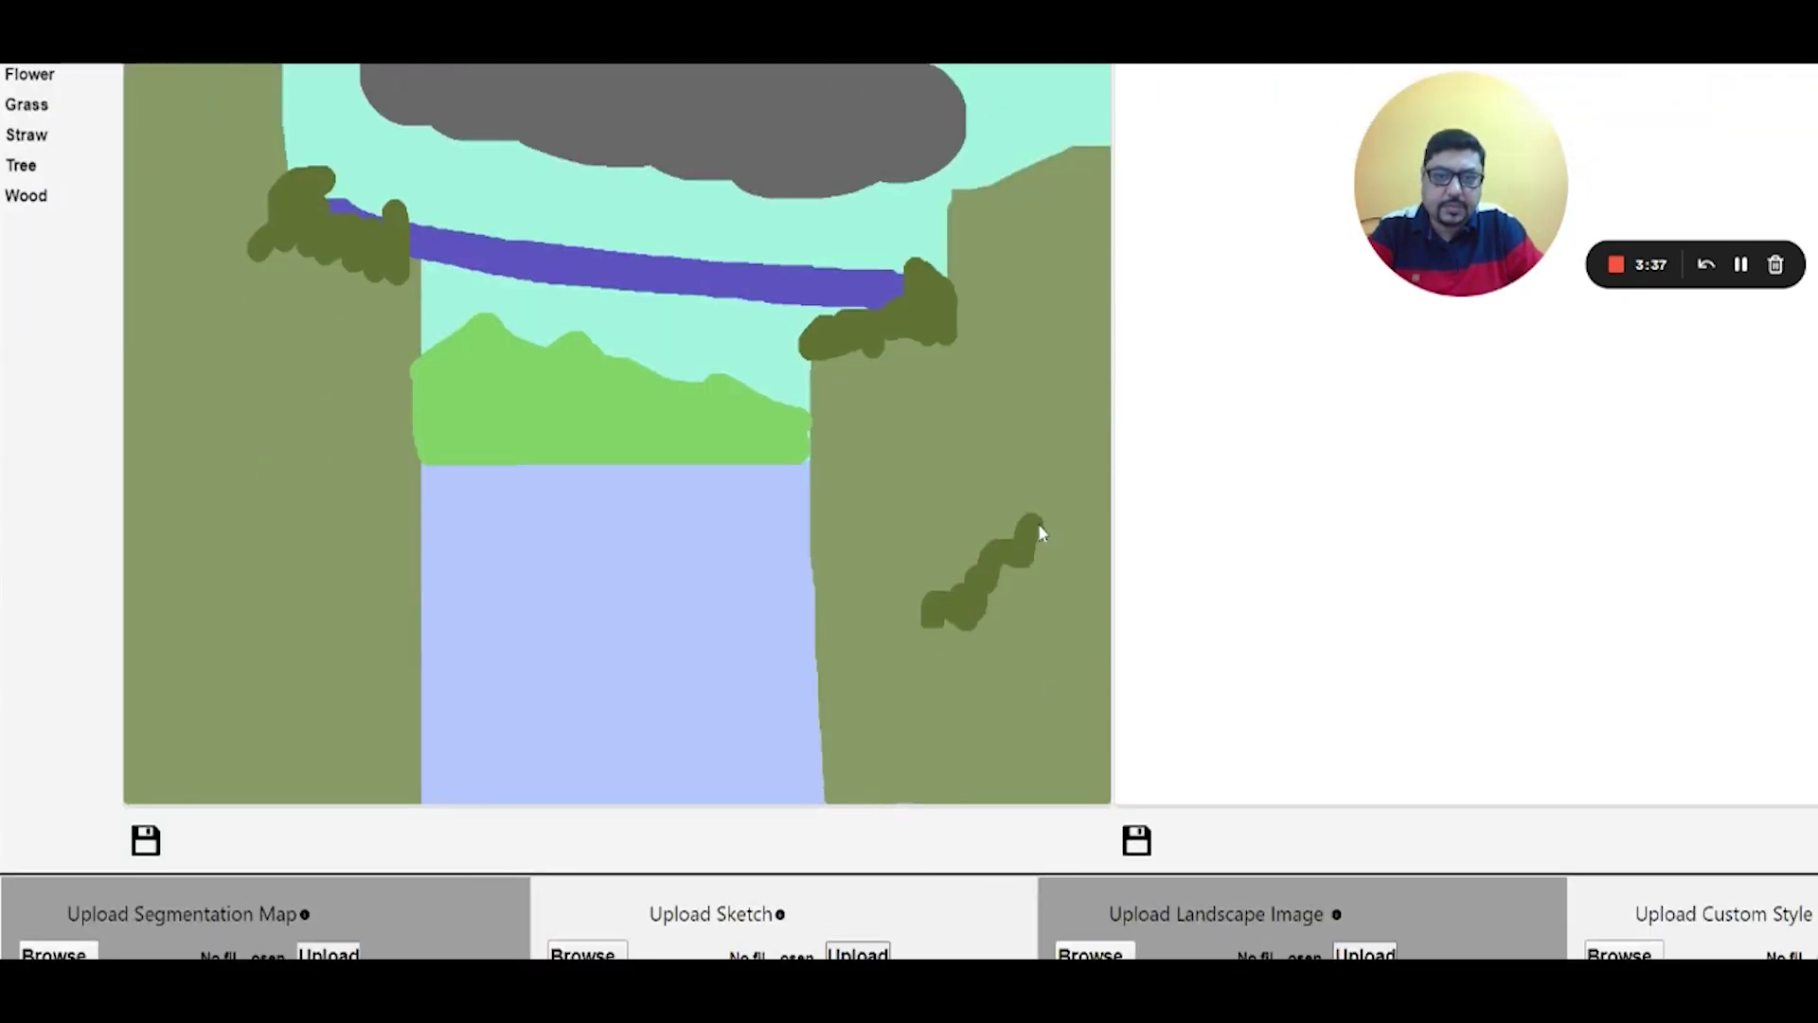
{"action": "mouse_move", "coordinate": [940, 623]}
{"action": "left_mouse_down"}
{"action": "mouse_move", "coordinate": [970, 733]}
{"action": "mouse_move", "coordinate": [926, 751]}
{"action": "mouse_move", "coordinate": [1010, 794]}
{"action": "mouse_move", "coordinate": [1024, 775]}
{"action": "mouse_move", "coordinate": [1075, 793]}
{"action": "mouse_move", "coordinate": [935, 779]}
{"action": "mouse_move", "coordinate": [978, 793]}
{"action": "mouse_move", "coordinate": [1060, 691]}
{"action": "left_mouse_up"}
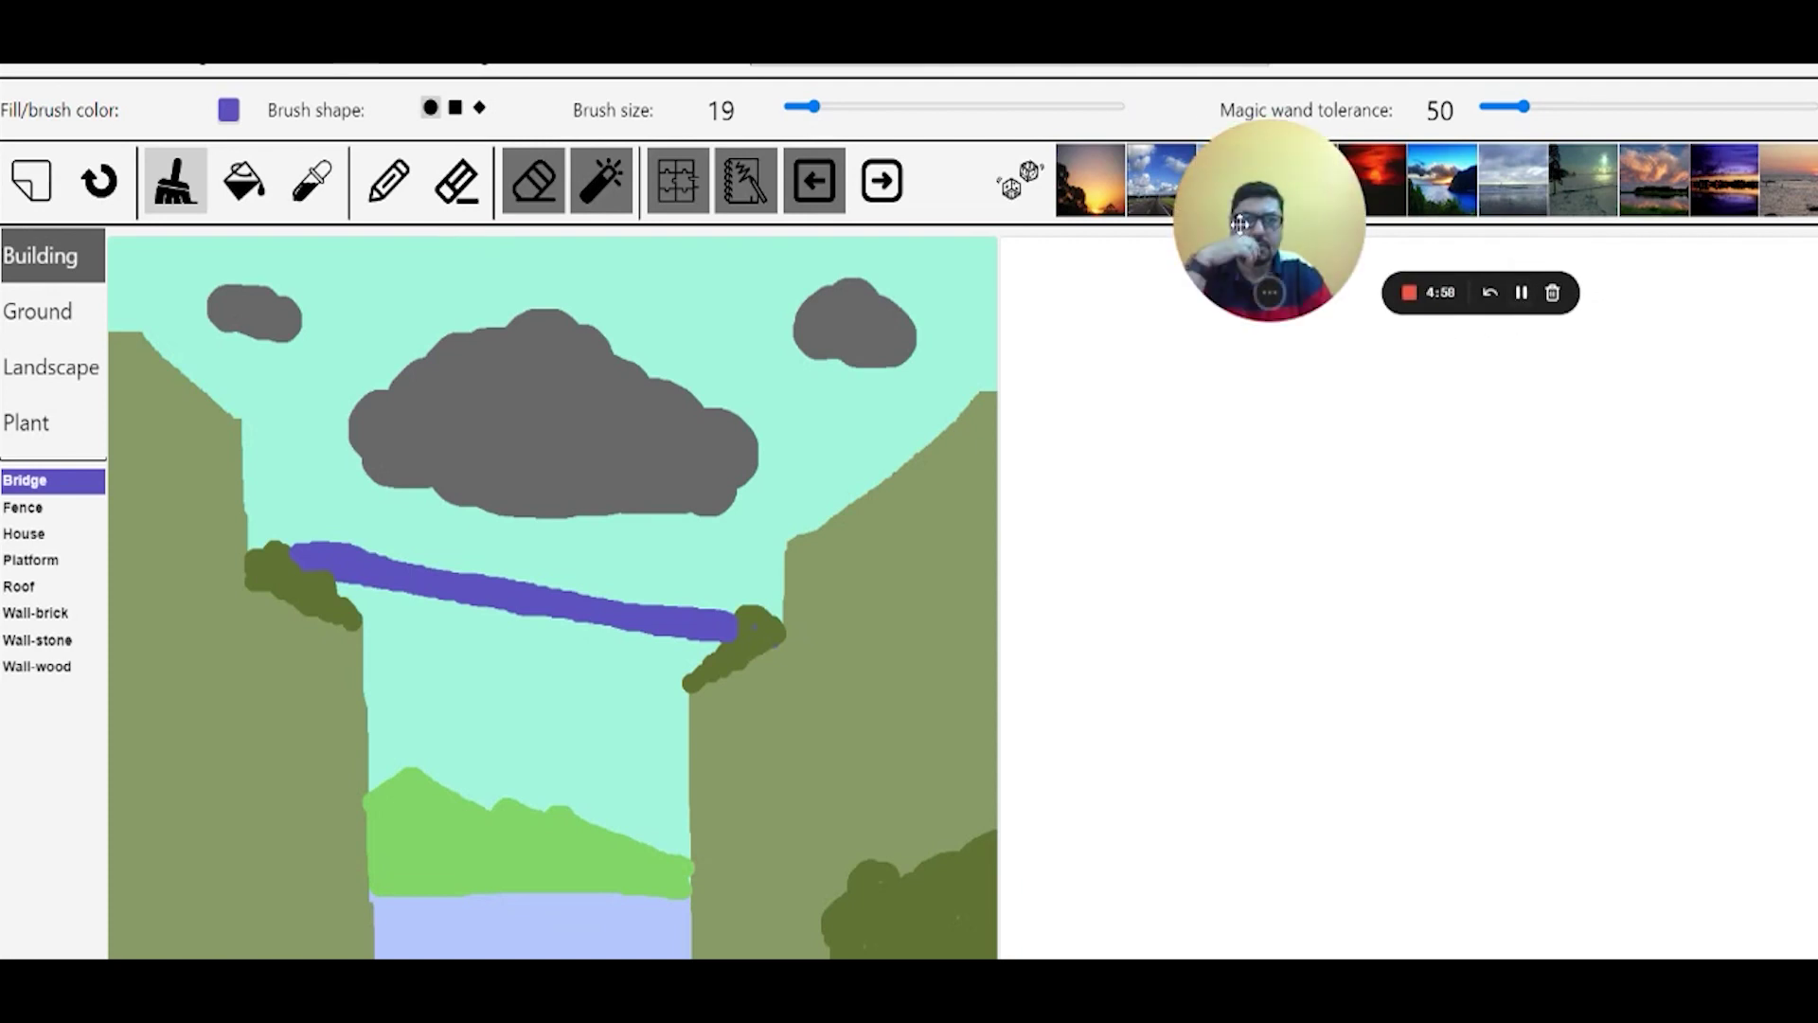
- Brush peaked Bridge suspension towers over the left and right ends of the bridge
{"action": "left_click_drag", "start_coordinate": [1240, 224], "coordinate": [1486, 132]}
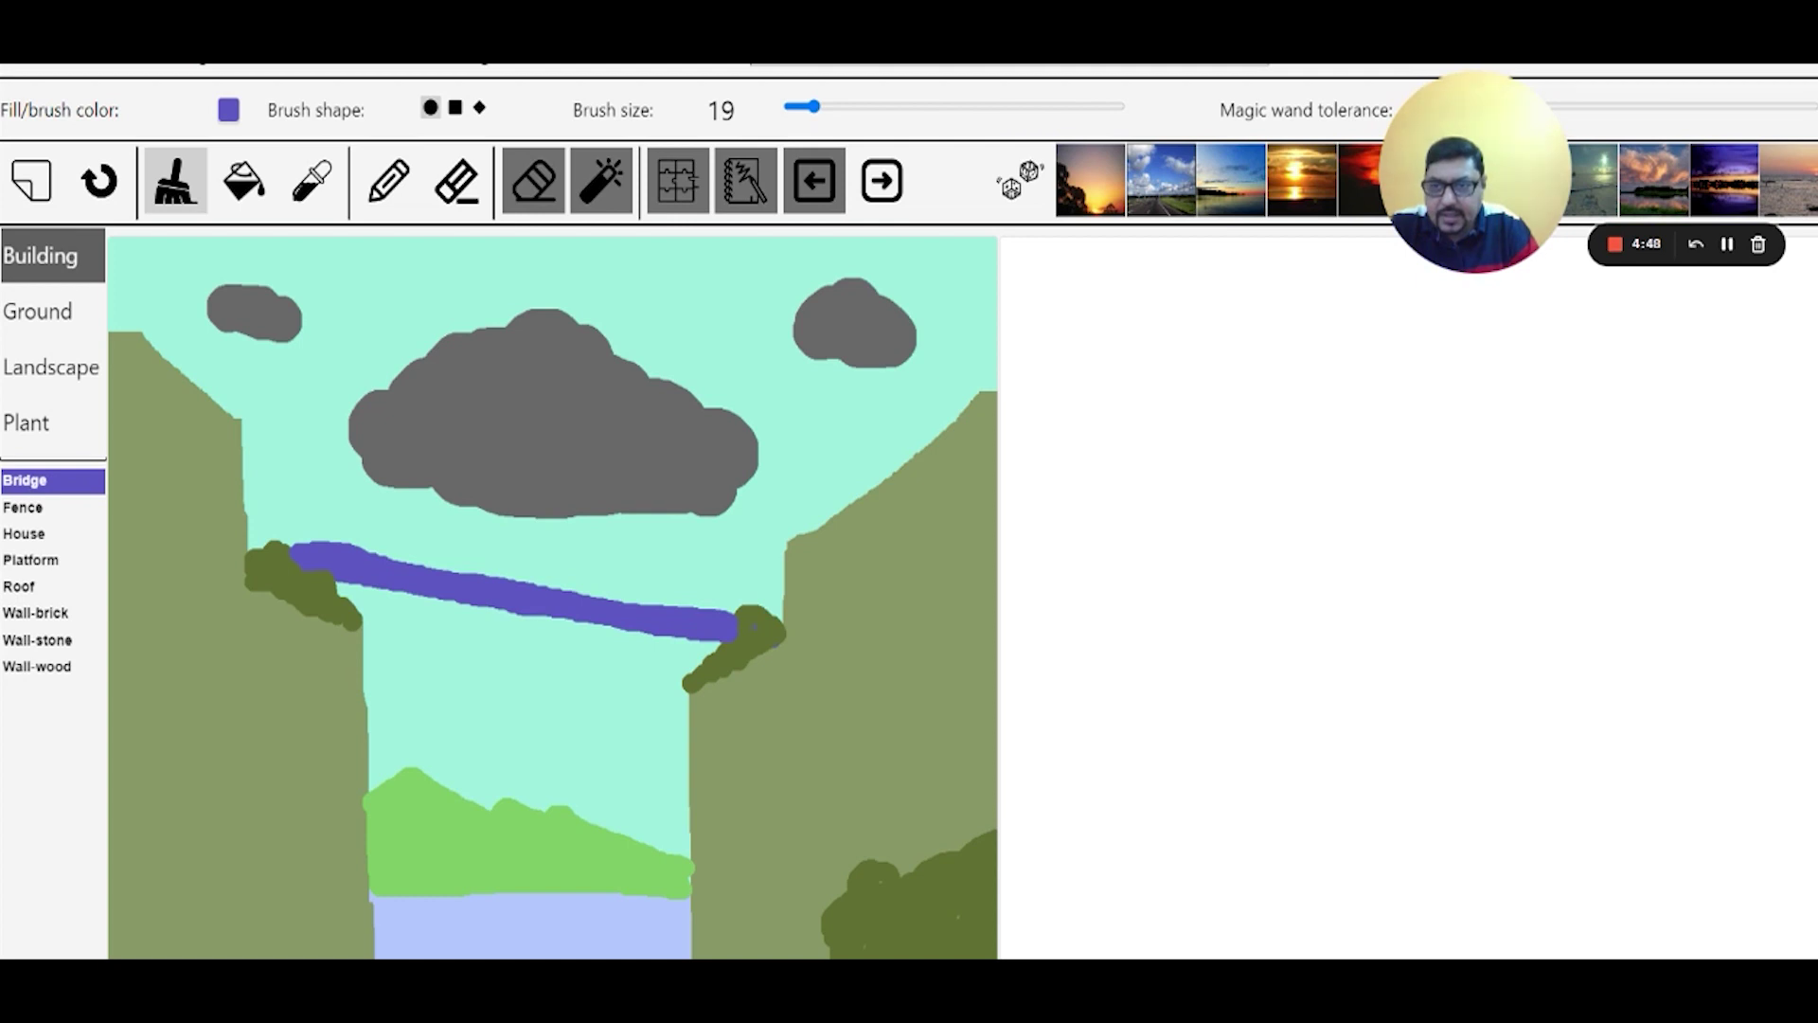
{"action": "mouse_move", "coordinate": [295, 547]}
{"action": "left_mouse_down"}
{"action": "mouse_move", "coordinate": [346, 489]}
{"action": "mouse_move", "coordinate": [431, 561]}
{"action": "left_mouse_up"}
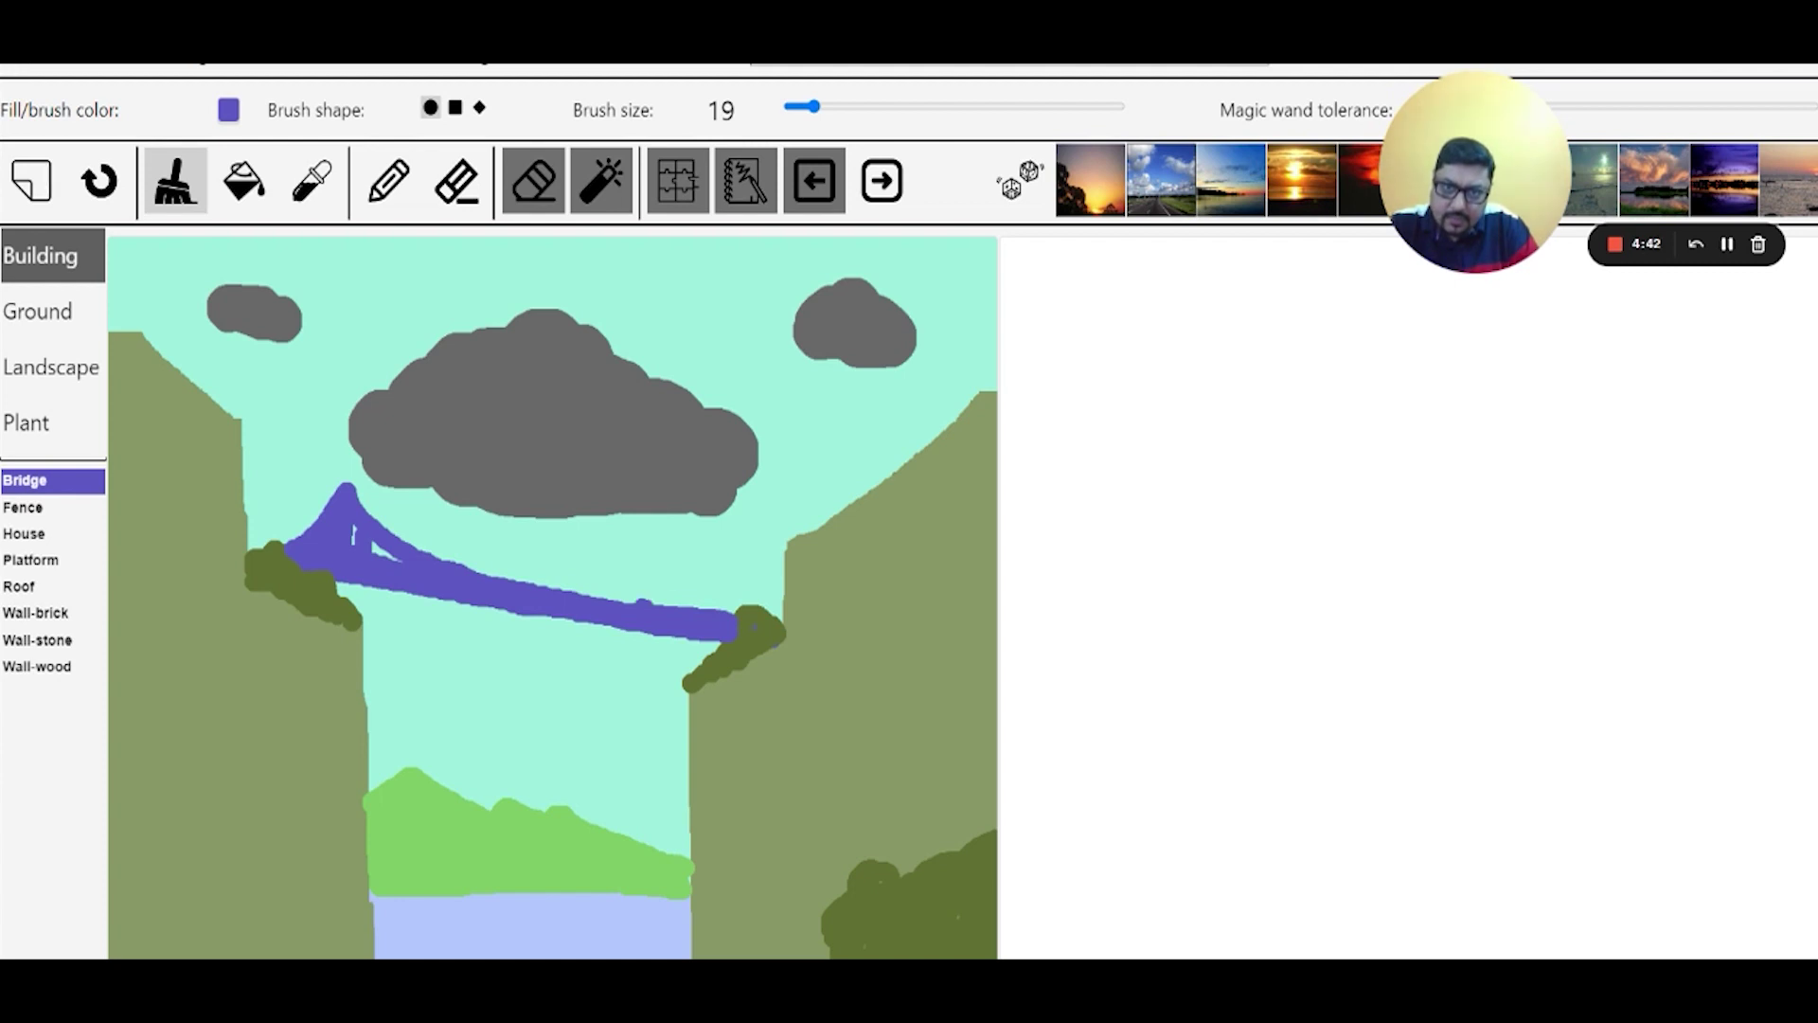
{"action": "mouse_move", "coordinate": [652, 604]}
{"action": "left_mouse_down"}
{"action": "mouse_move", "coordinate": [727, 557]}
{"action": "mouse_move", "coordinate": [789, 613]}
{"action": "mouse_move", "coordinate": [731, 616]}
{"action": "left_mouse_up"}
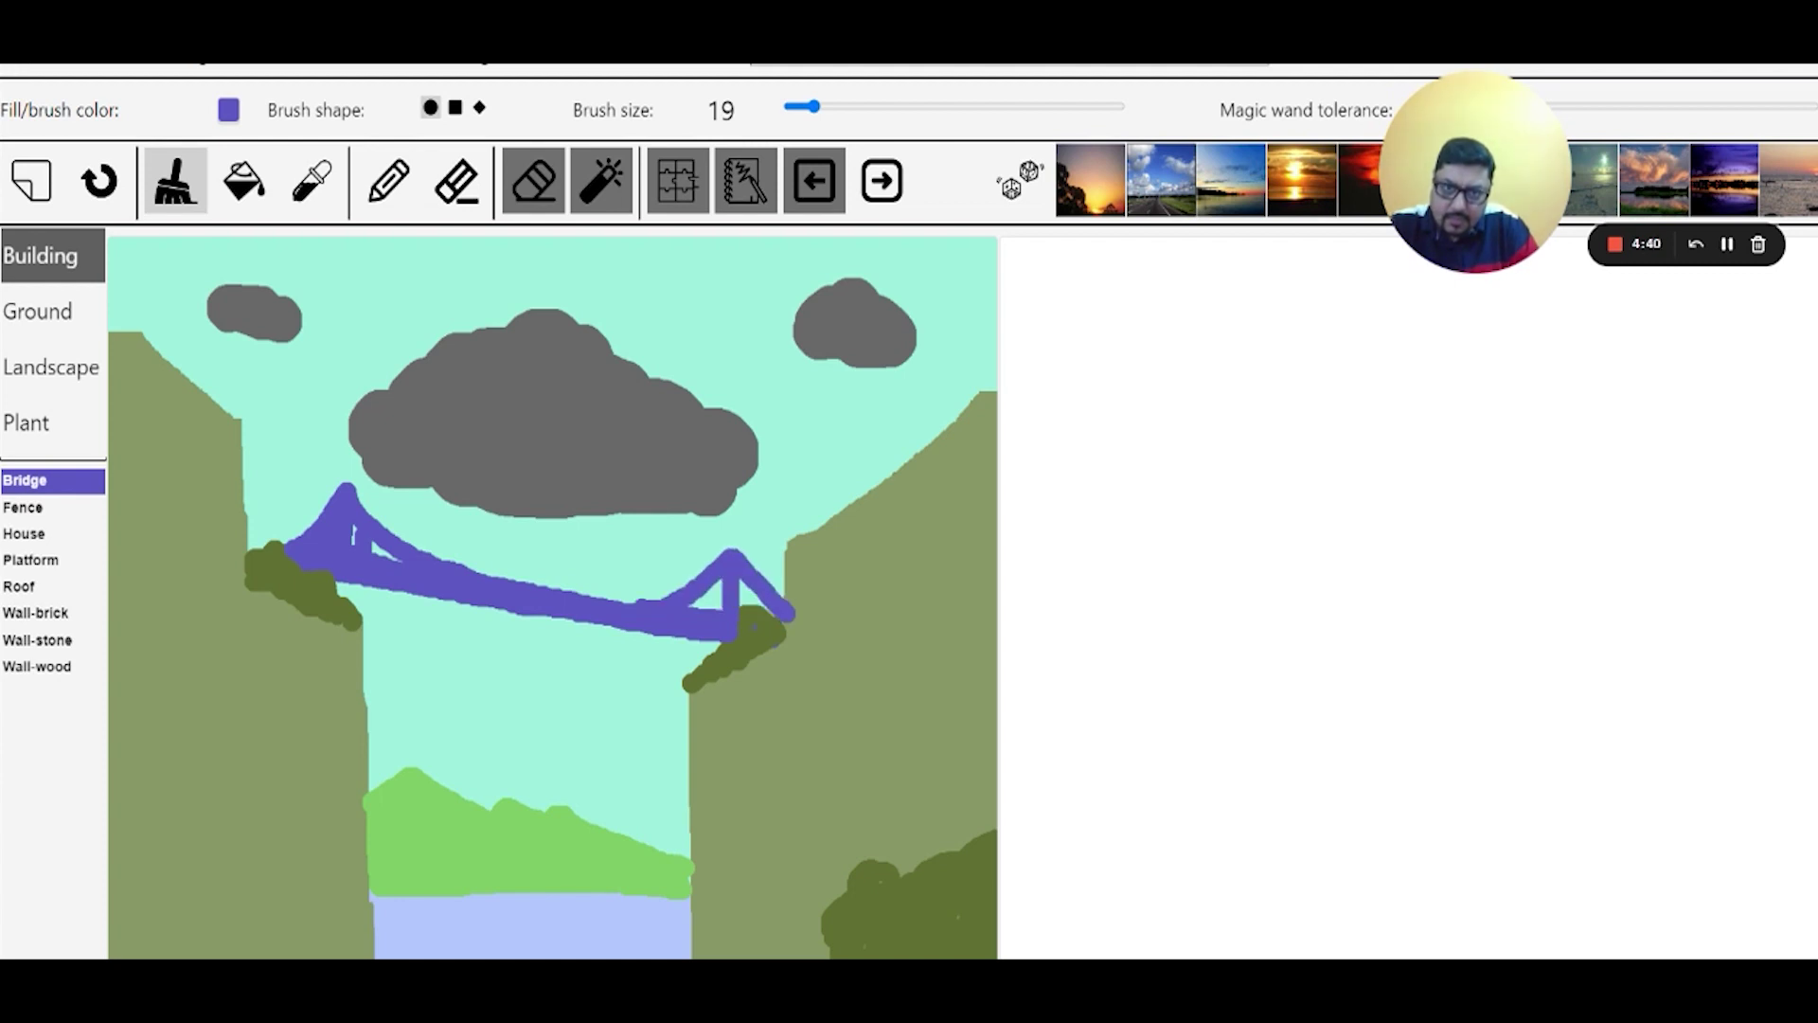
{"action": "scroll", "coordinate": [909, 512], "scroll_direction": "down", "scroll_amount": 4}
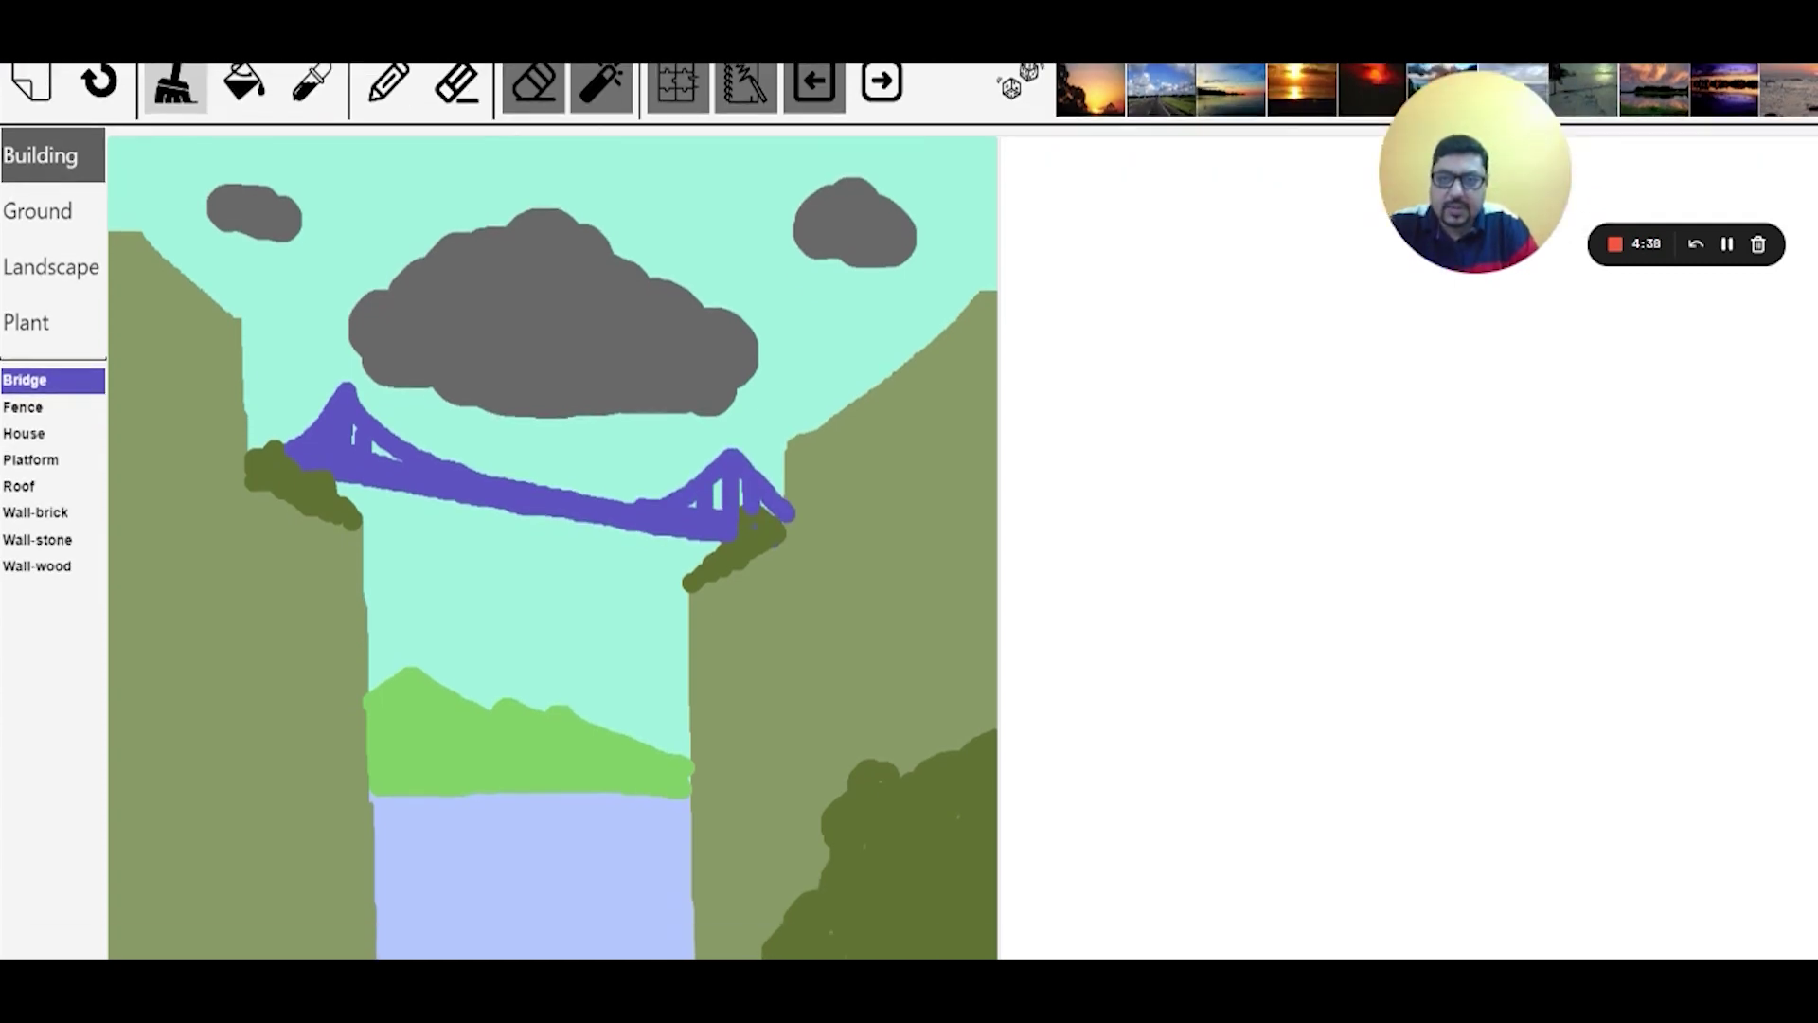
{"action": "scroll", "coordinate": [909, 512], "scroll_direction": "up", "scroll_amount": 2}
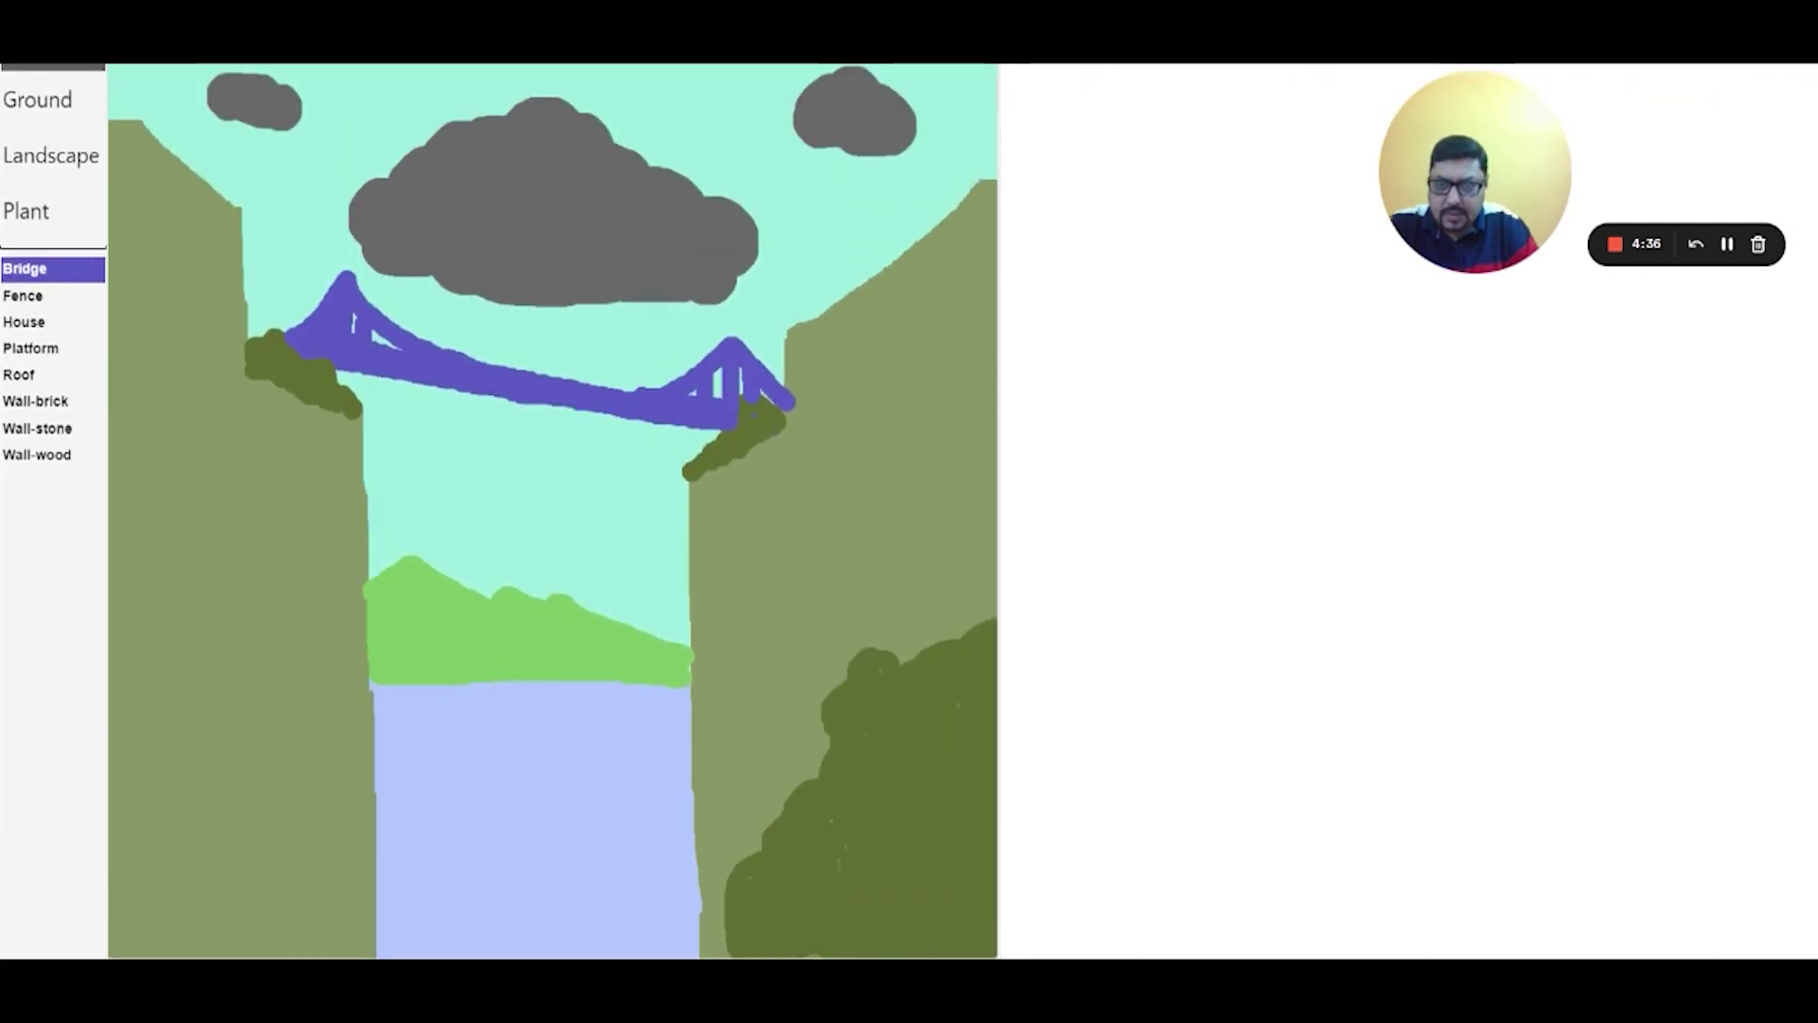
{"action": "scroll", "coordinate": [909, 511], "scroll_direction": "down", "scroll_amount": 1}
{"action": "scroll", "coordinate": [549, 511], "scroll_direction": "up", "scroll_amount": 3}
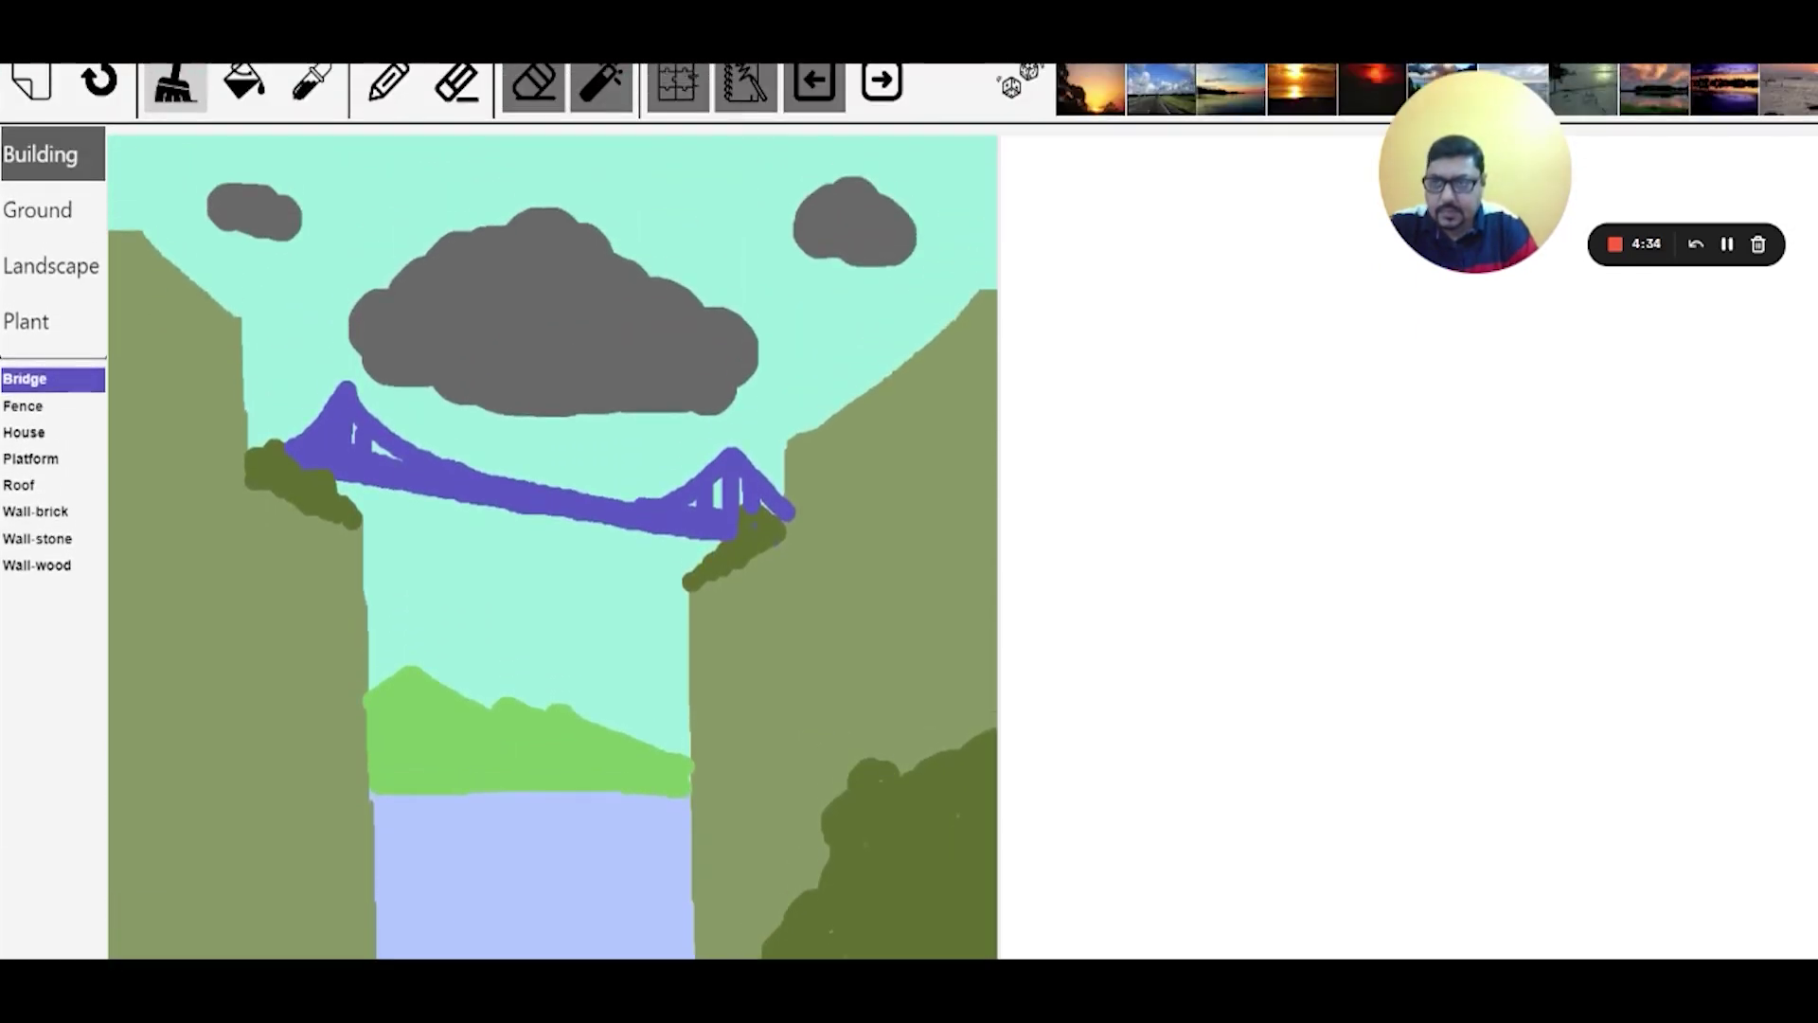
- Select Landscape > Rock and paint a brown rock across the bottom of the water channel
{"action": "left_click", "coordinate": [35, 276]}
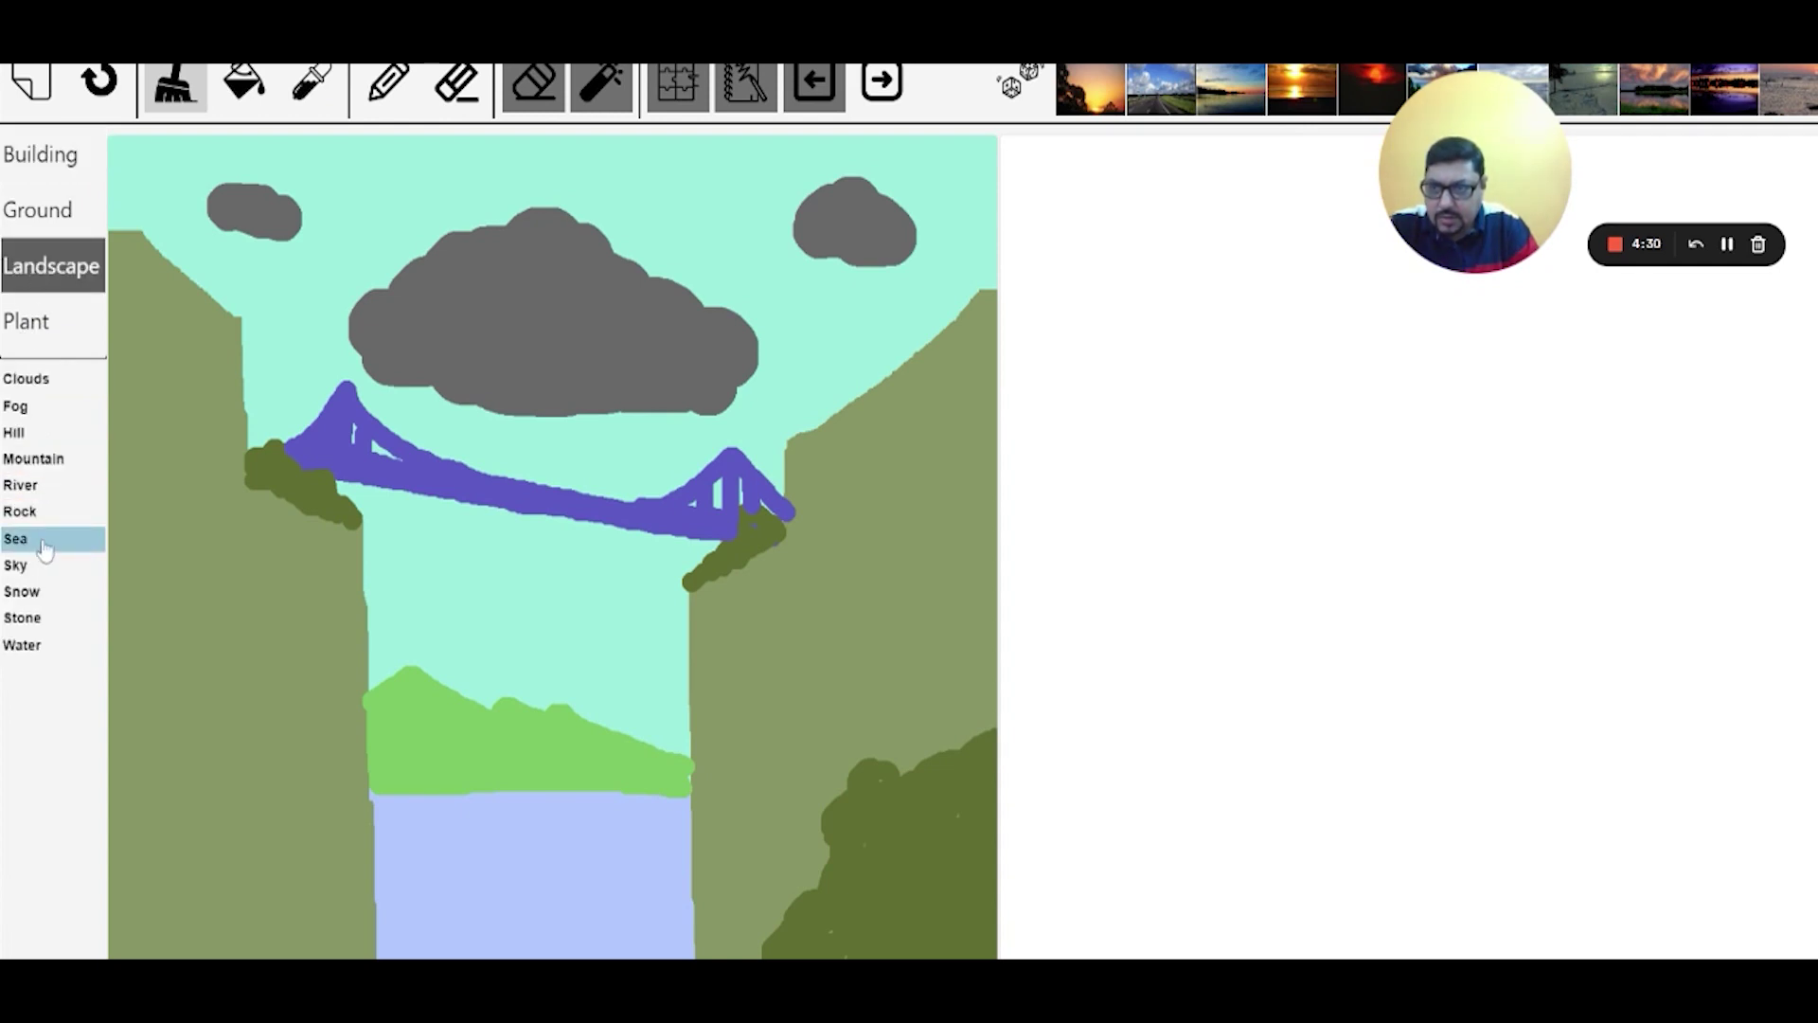
{"action": "left_click", "coordinate": [21, 511]}
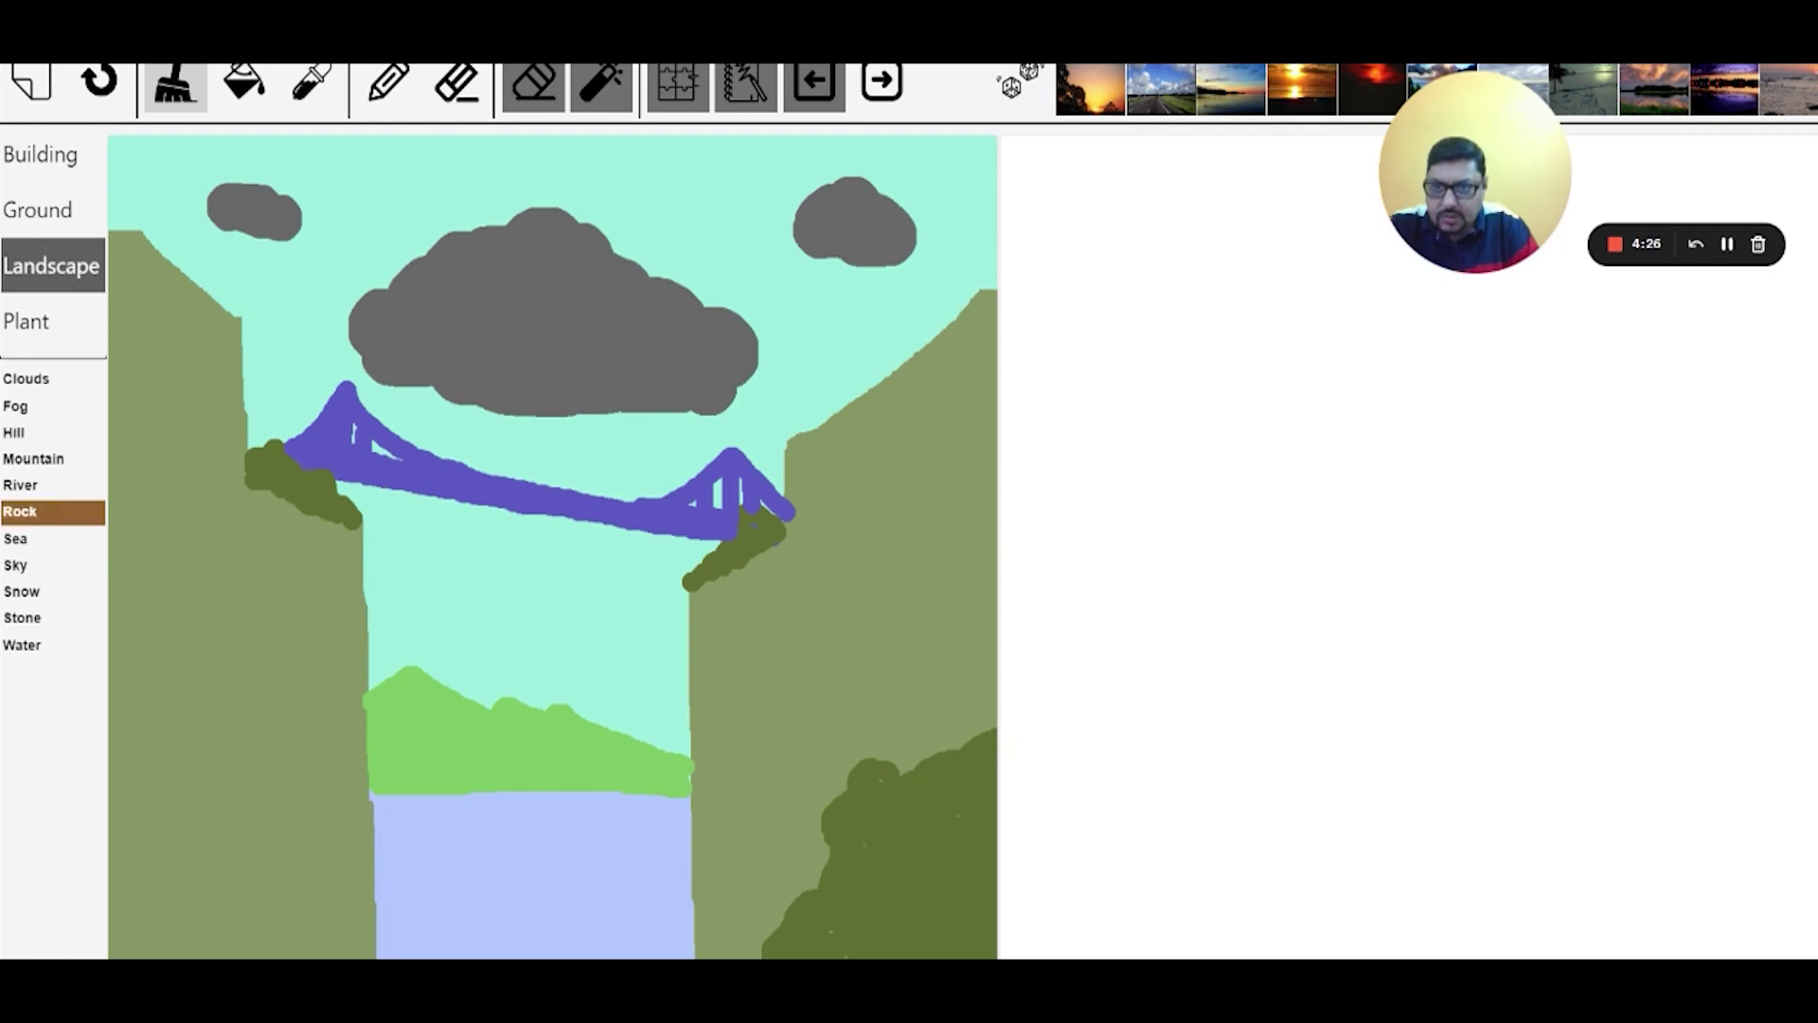
{"action": "scroll", "coordinate": [21, 512], "scroll_direction": "down", "scroll_amount": 4}
{"action": "mouse_move", "coordinate": [445, 659]}
{"action": "left_mouse_down"}
{"action": "mouse_move", "coordinate": [568, 615]}
{"action": "mouse_move", "coordinate": [668, 658]}
{"action": "mouse_move", "coordinate": [469, 660]}
{"action": "mouse_move", "coordinate": [639, 658]}
{"action": "mouse_move", "coordinate": [611, 633]}
{"action": "mouse_move", "coordinate": [535, 634]}
{"action": "mouse_move", "coordinate": [592, 620]}
{"action": "left_mouse_up"}
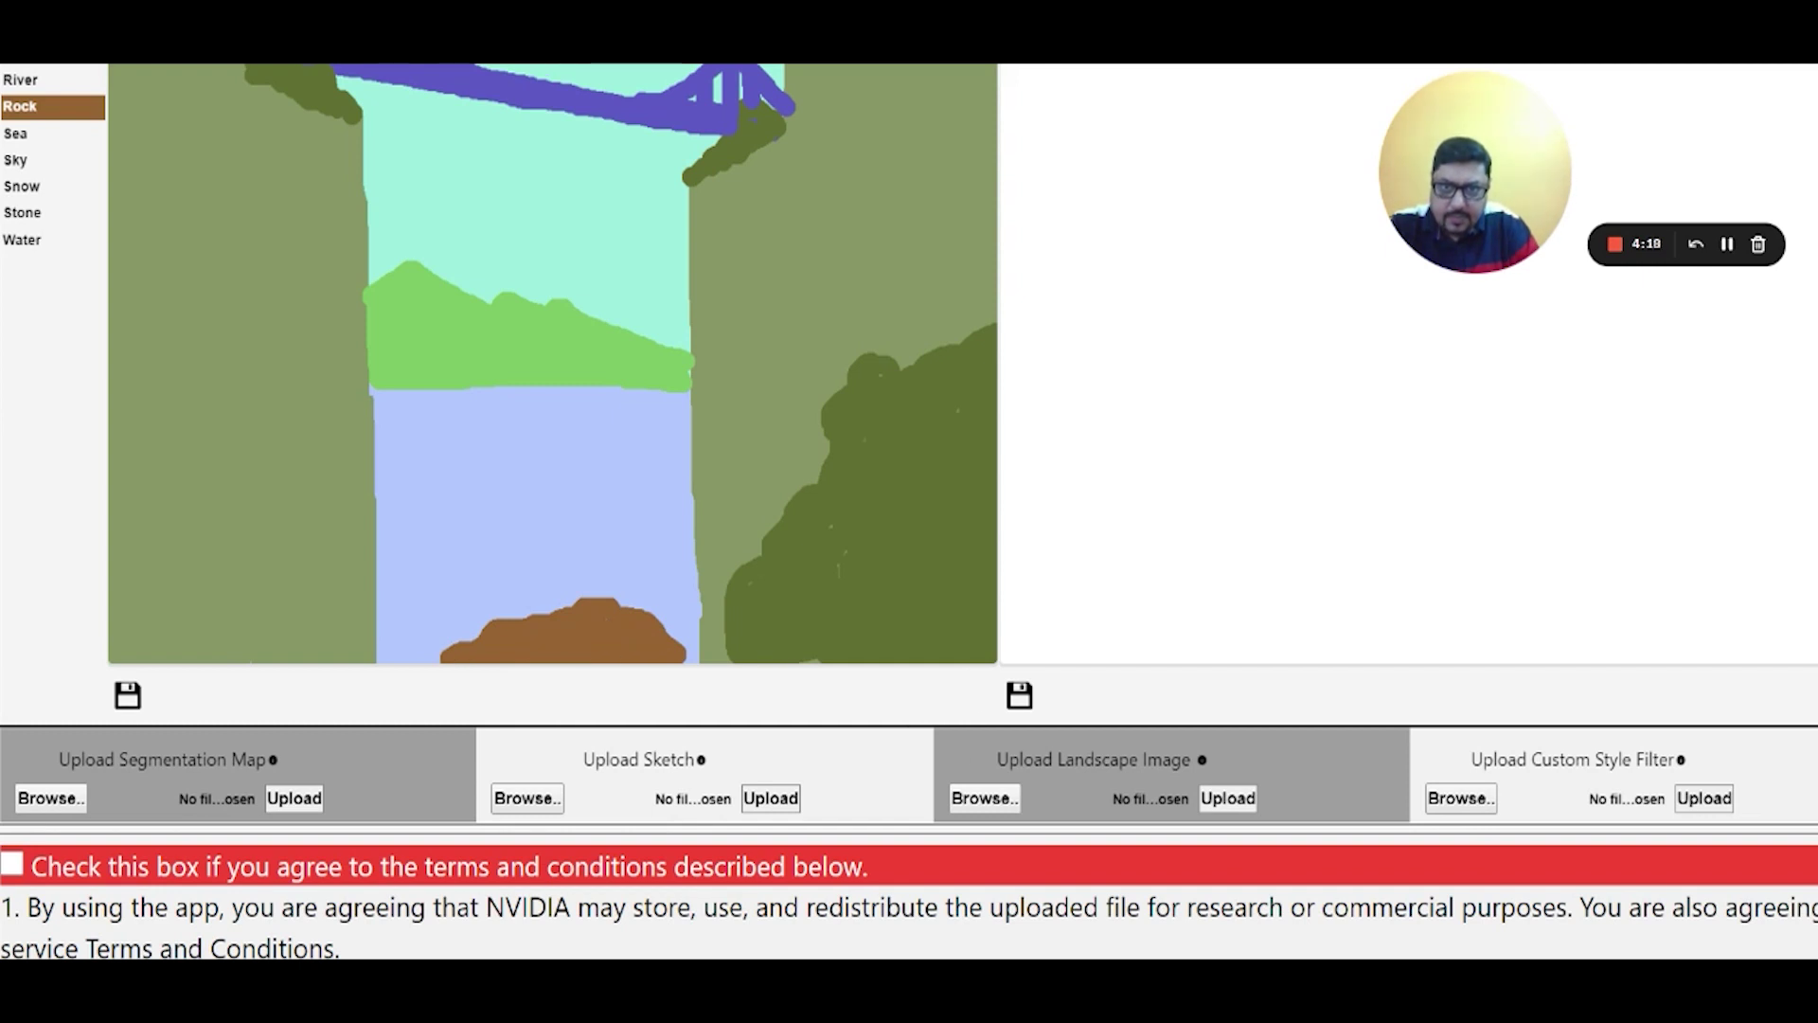
{"action": "scroll", "coordinate": [1104, 623], "scroll_direction": "up", "scroll_amount": 5}
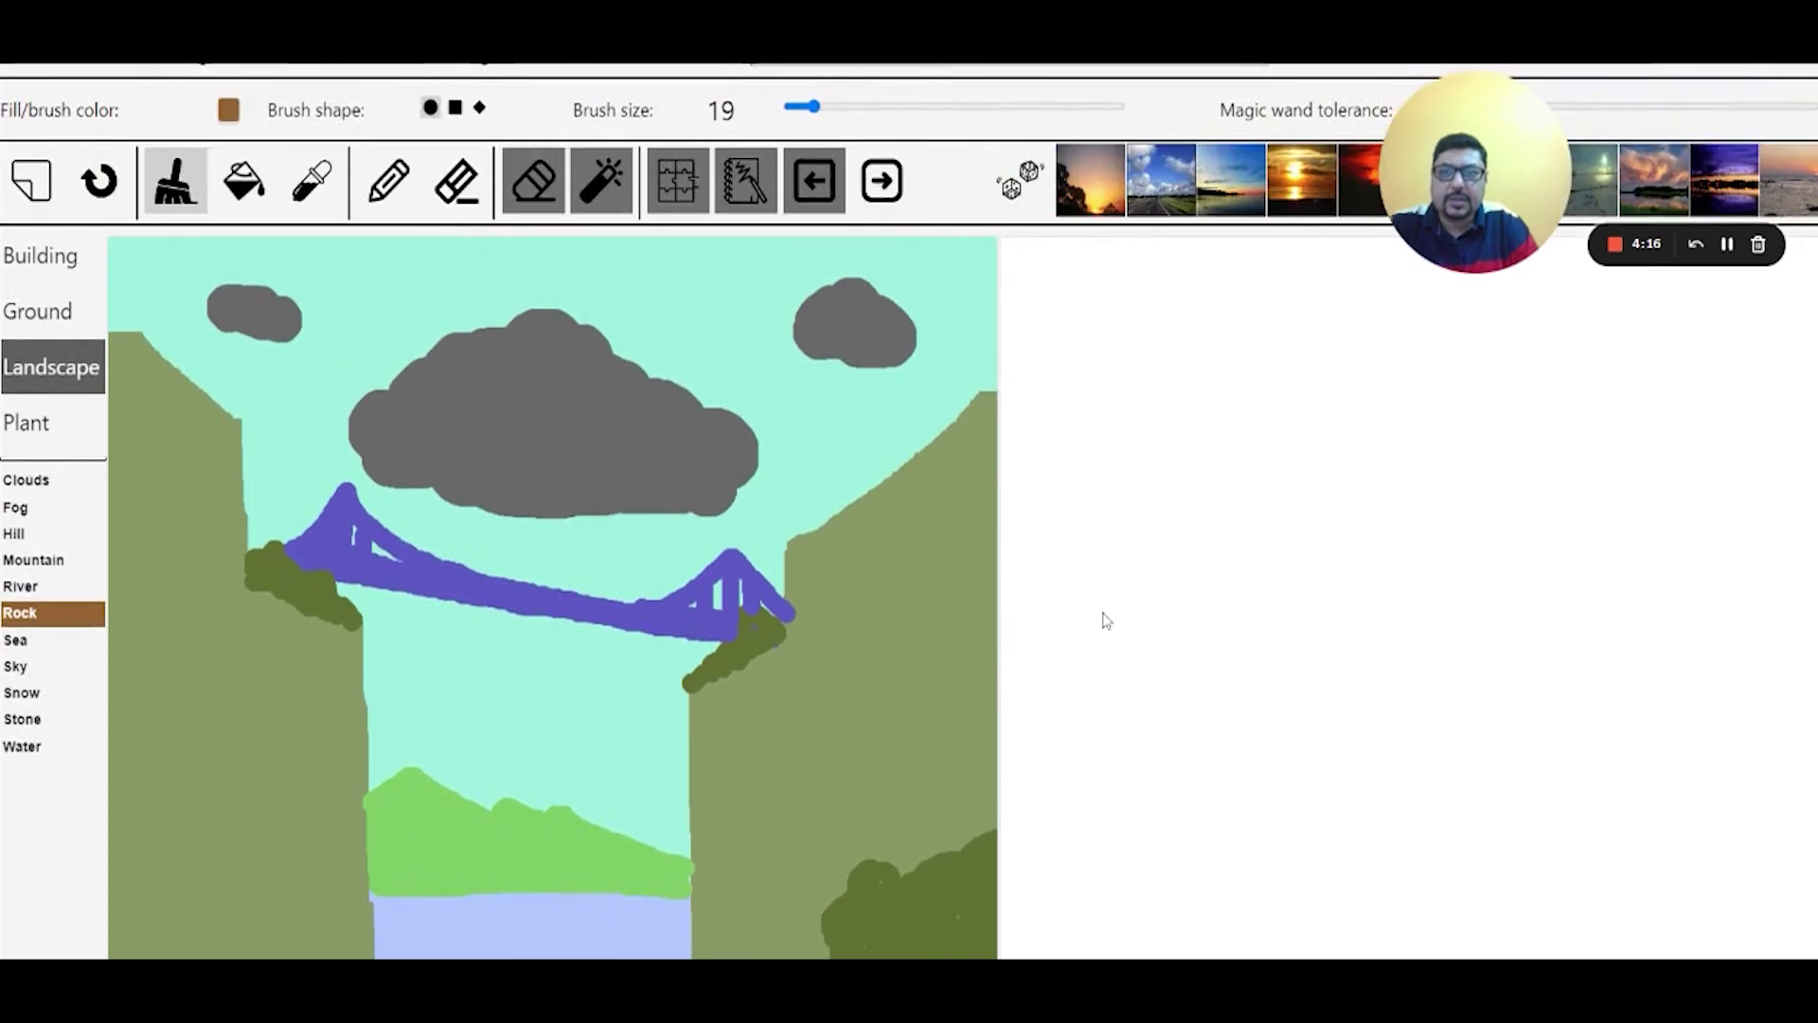
{"action": "scroll", "coordinate": [1105, 615], "scroll_direction": "down", "scroll_amount": 2}
{"action": "scroll", "coordinate": [1106, 611], "scroll_direction": "up", "scroll_amount": 2}
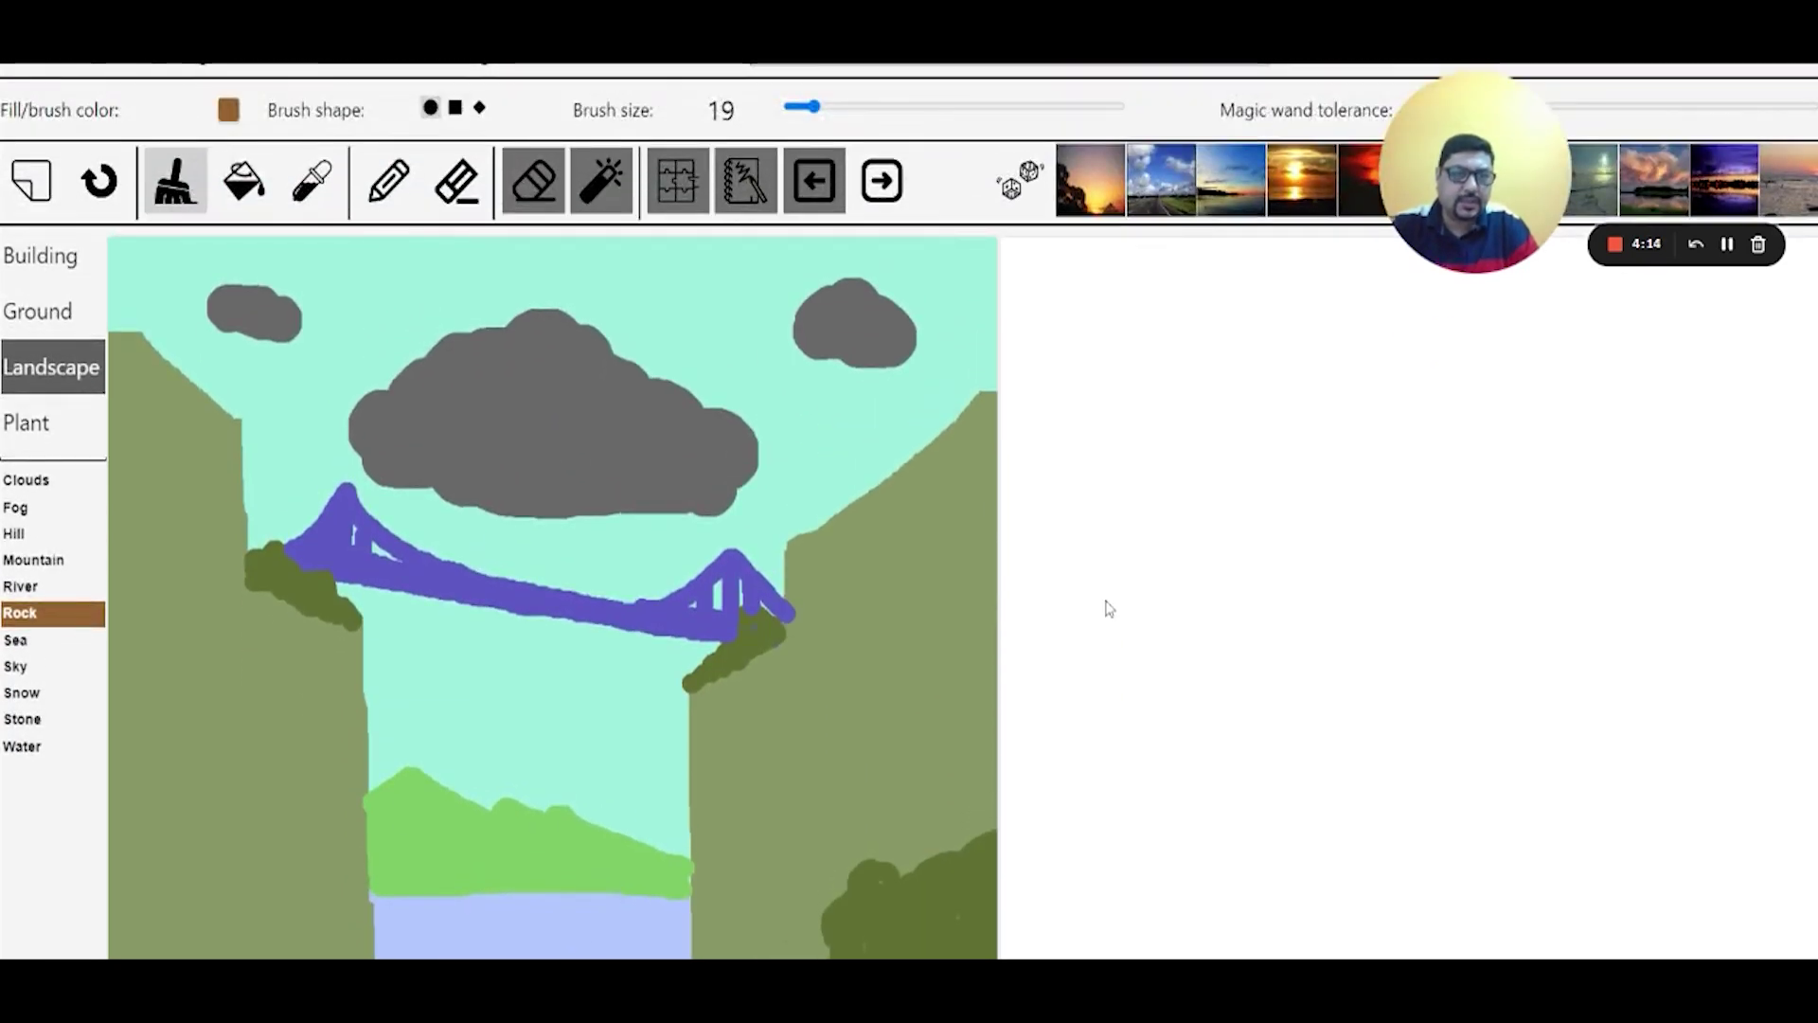
{"action": "scroll", "coordinate": [1109, 608], "scroll_direction": "down", "scroll_amount": 1}
- Tick the 'Check this box if you agree to the terms' checkbox below the upload panels
{"action": "scroll", "coordinate": [1108, 608], "scroll_direction": "up", "scroll_amount": 1}
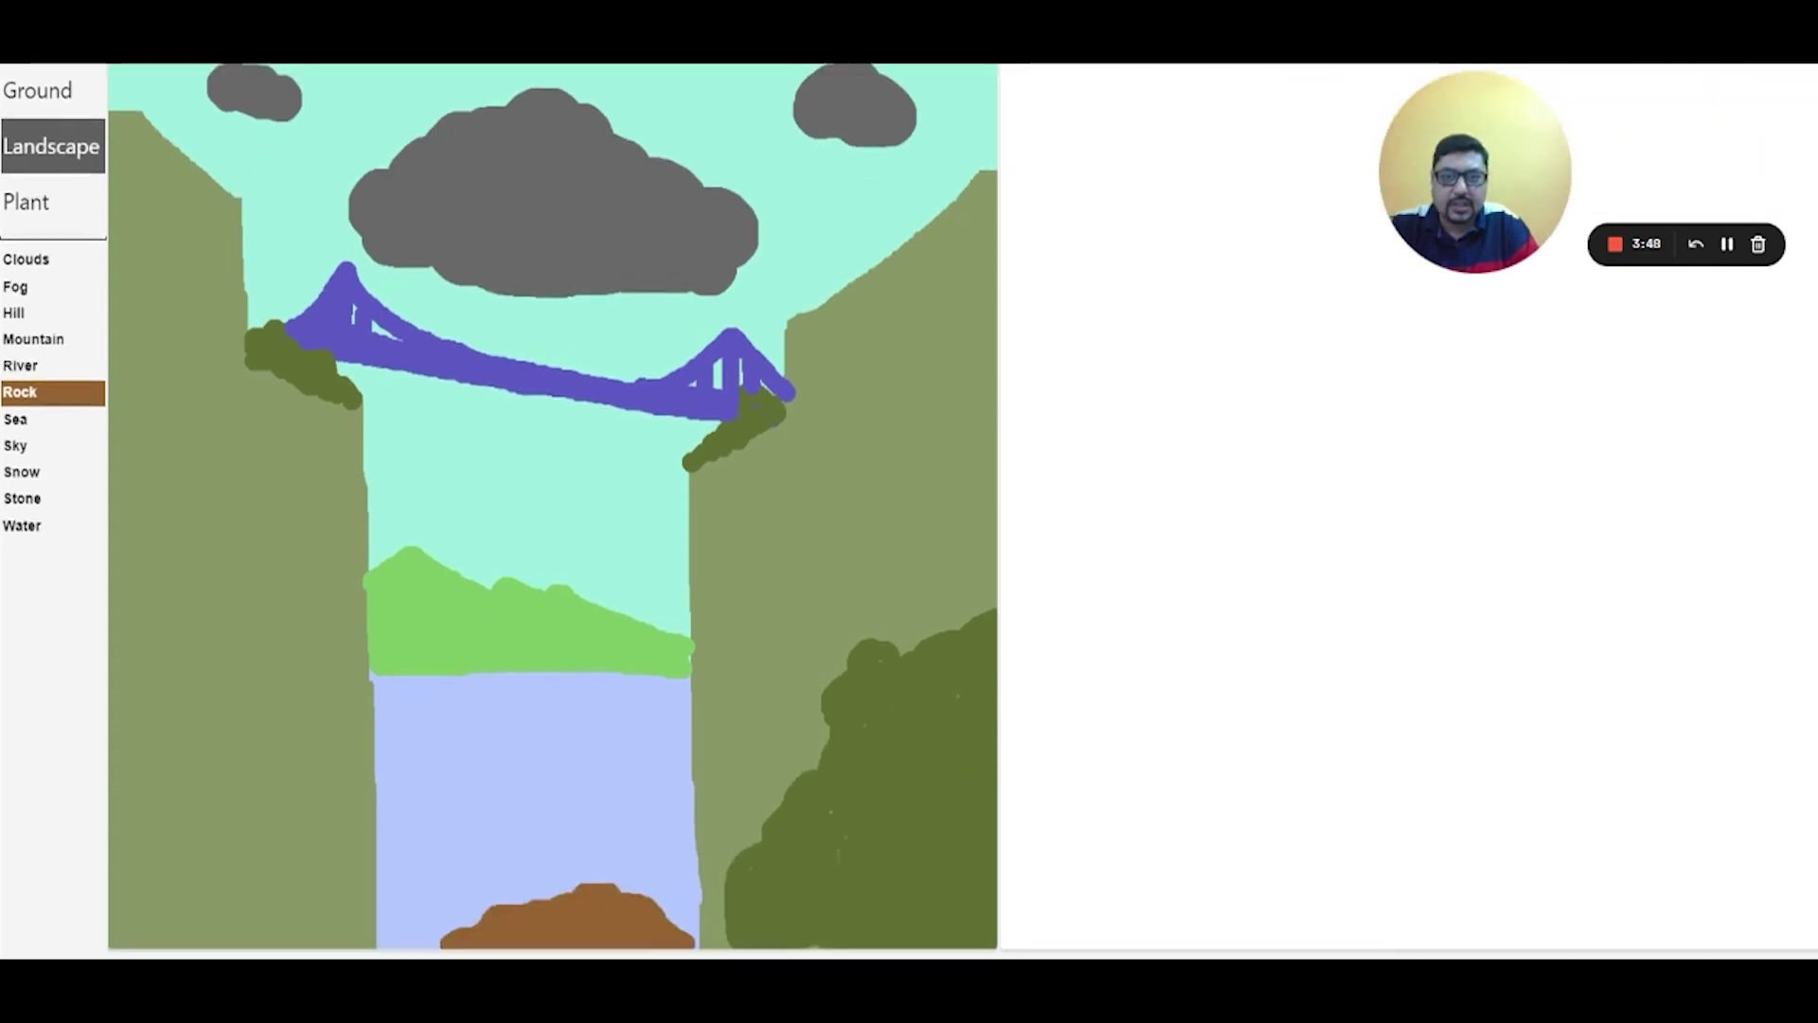
{"action": "scroll", "coordinate": [549, 473], "scroll_direction": "down", "scroll_amount": 2}
{"action": "scroll", "coordinate": [549, 473], "scroll_direction": "down", "scroll_amount": 3}
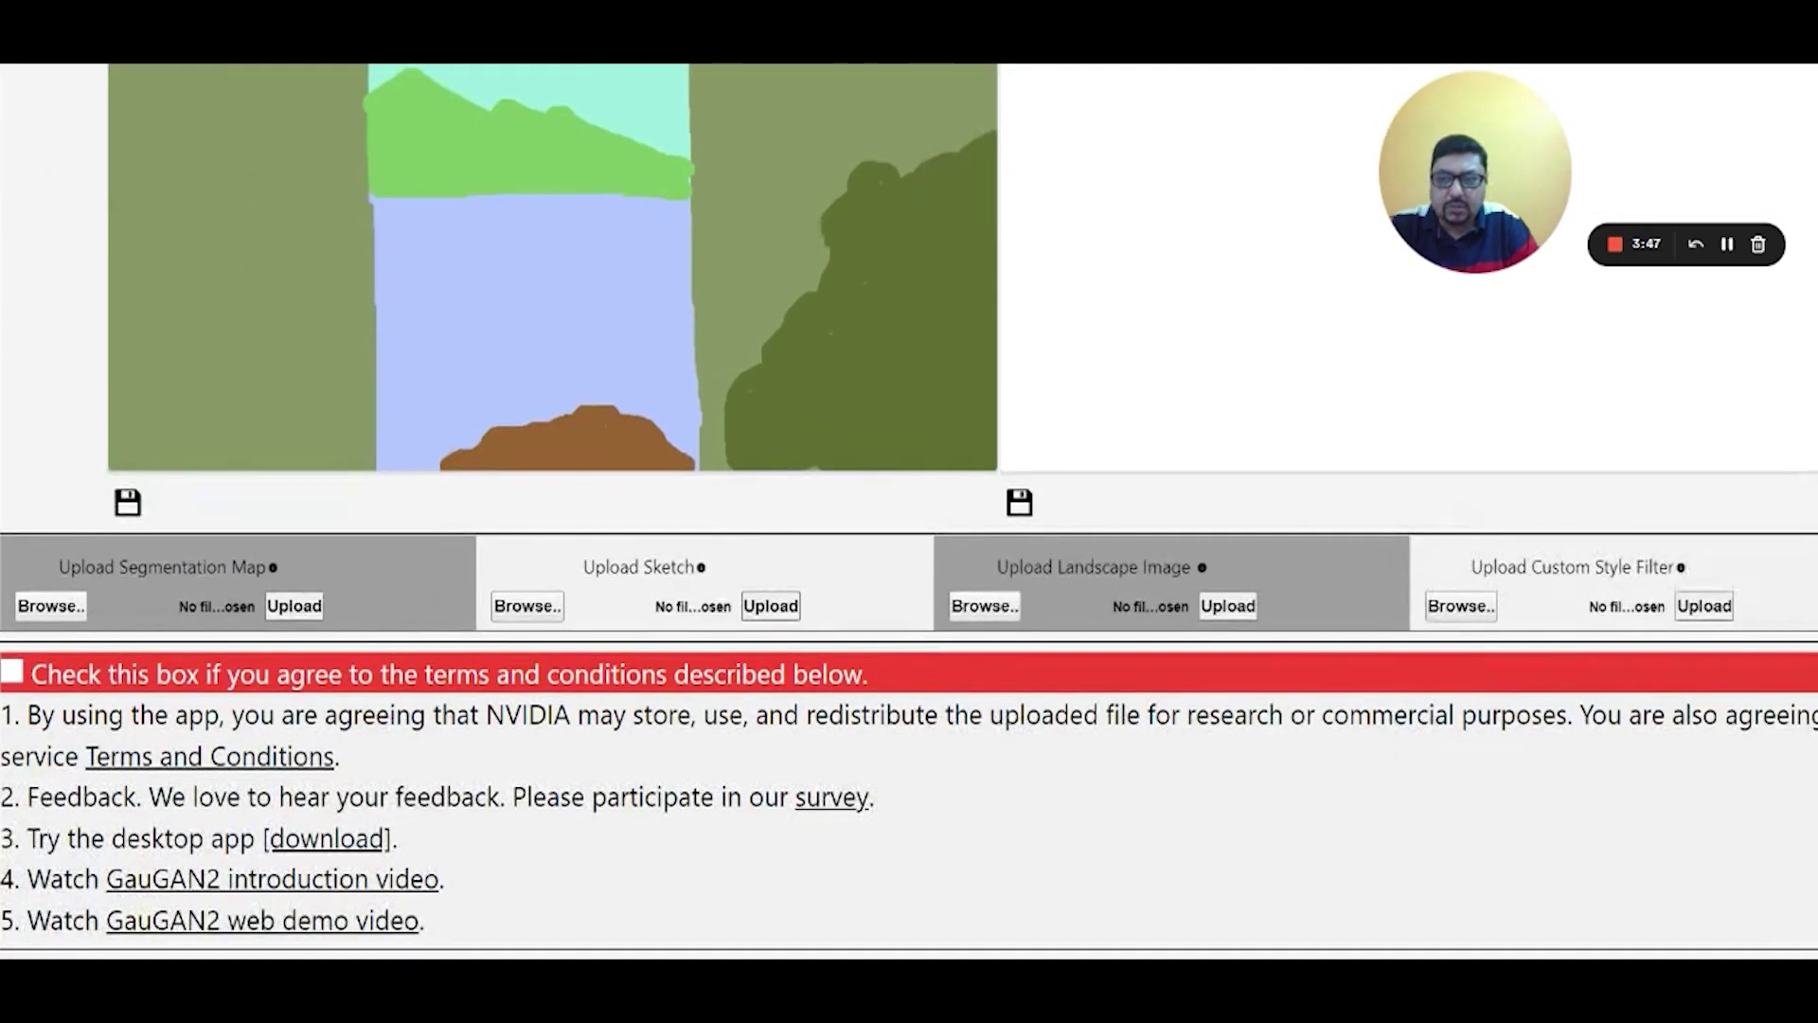
{"action": "left_click", "coordinate": [11, 672]}
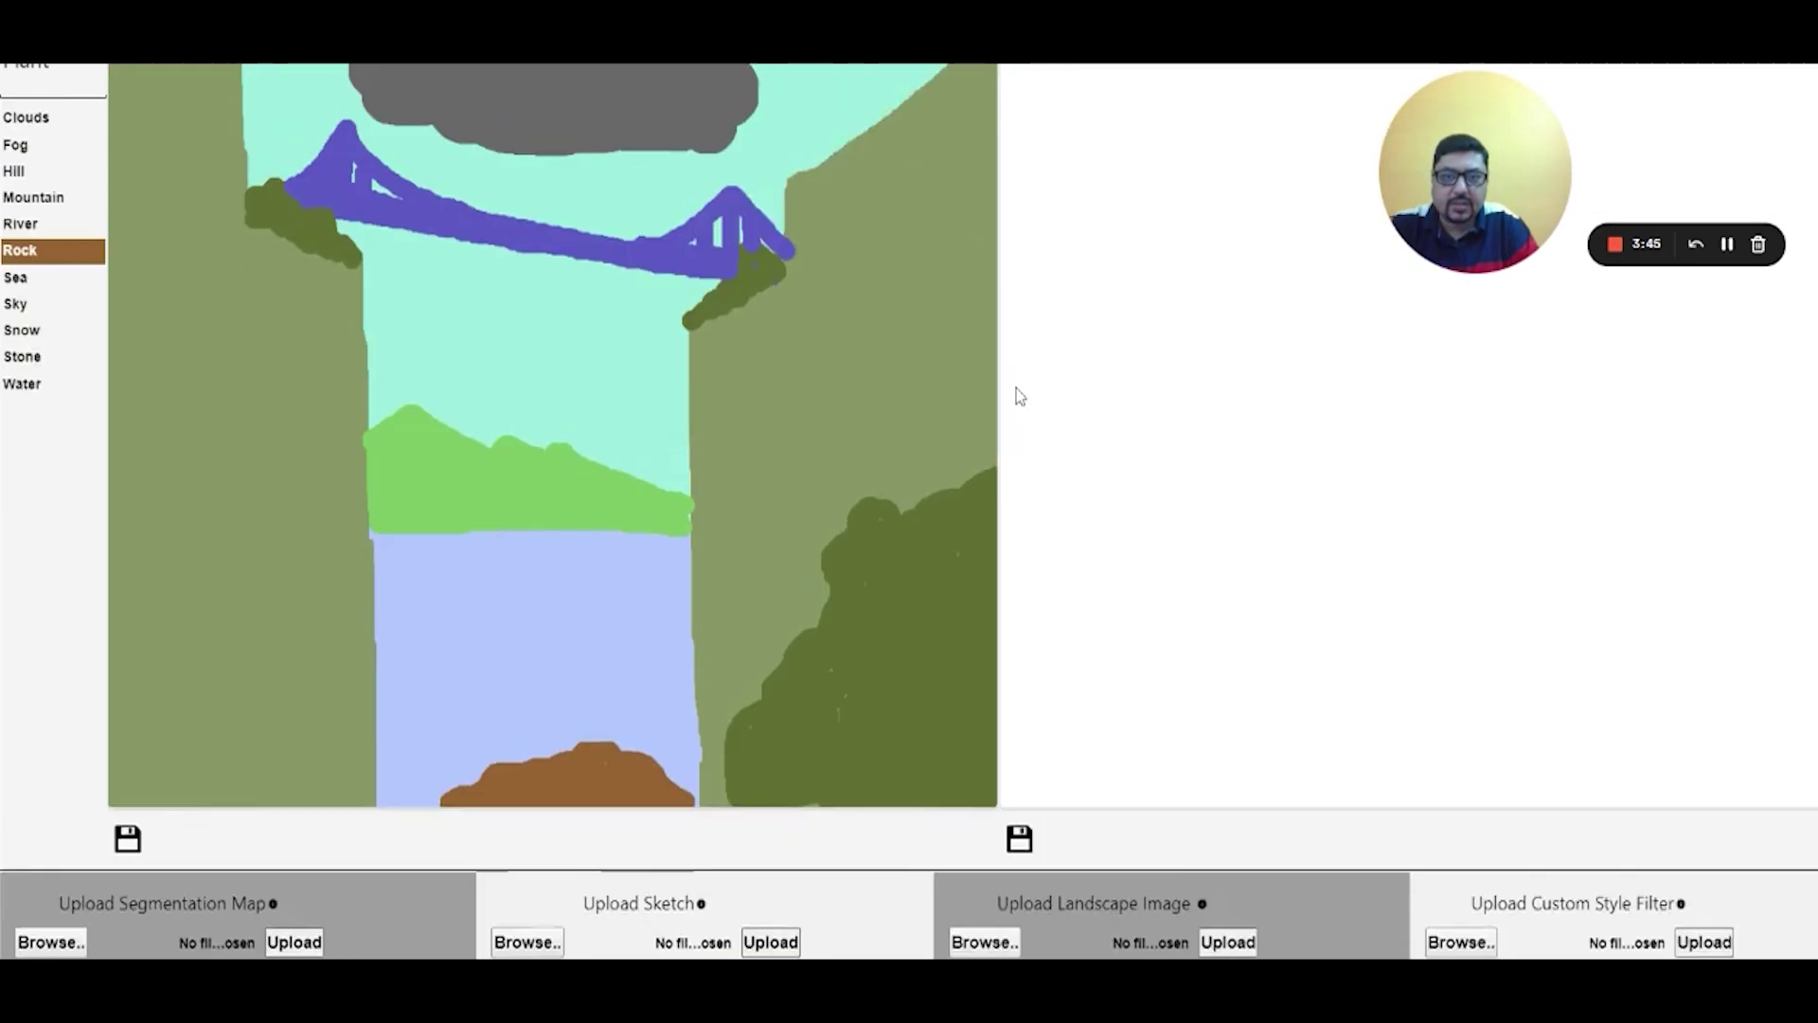
{"action": "scroll", "coordinate": [1014, 394], "scroll_direction": "up", "scroll_amount": 3}
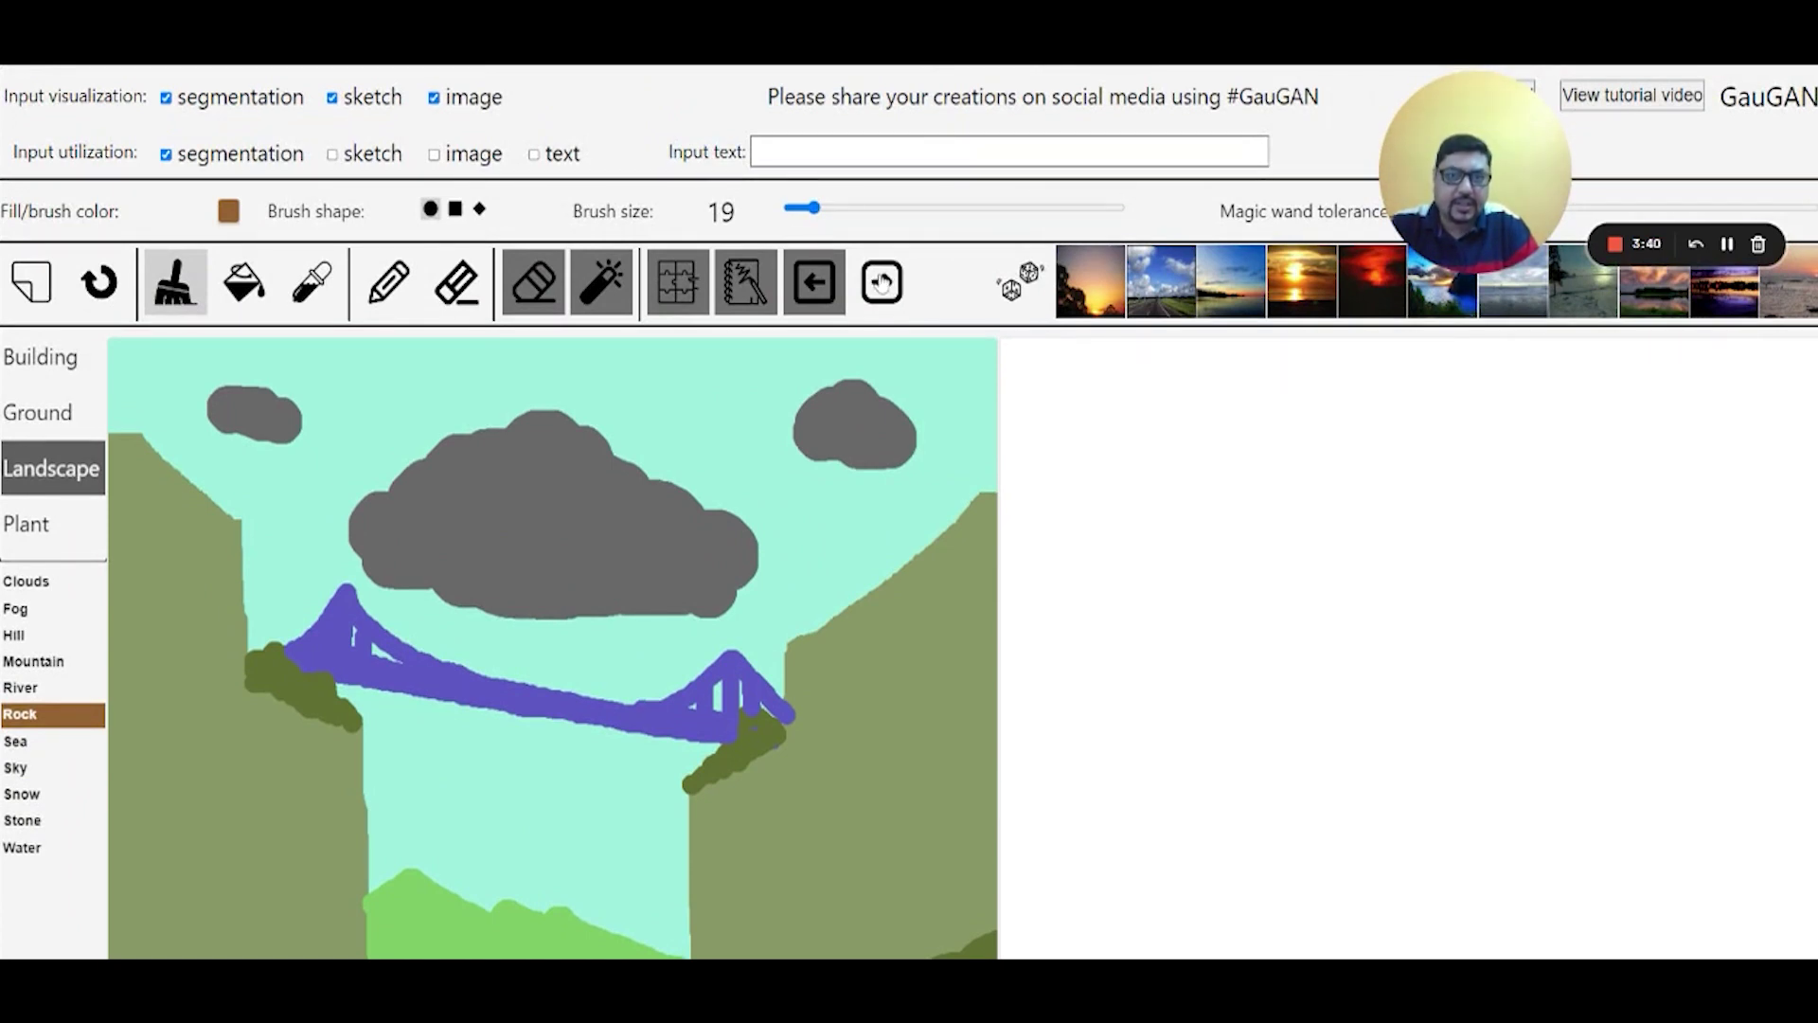
- Render the segmentation map into sunlit canyon cliffs joined by a bridge above misty water
{"action": "left_click", "coordinate": [882, 281]}
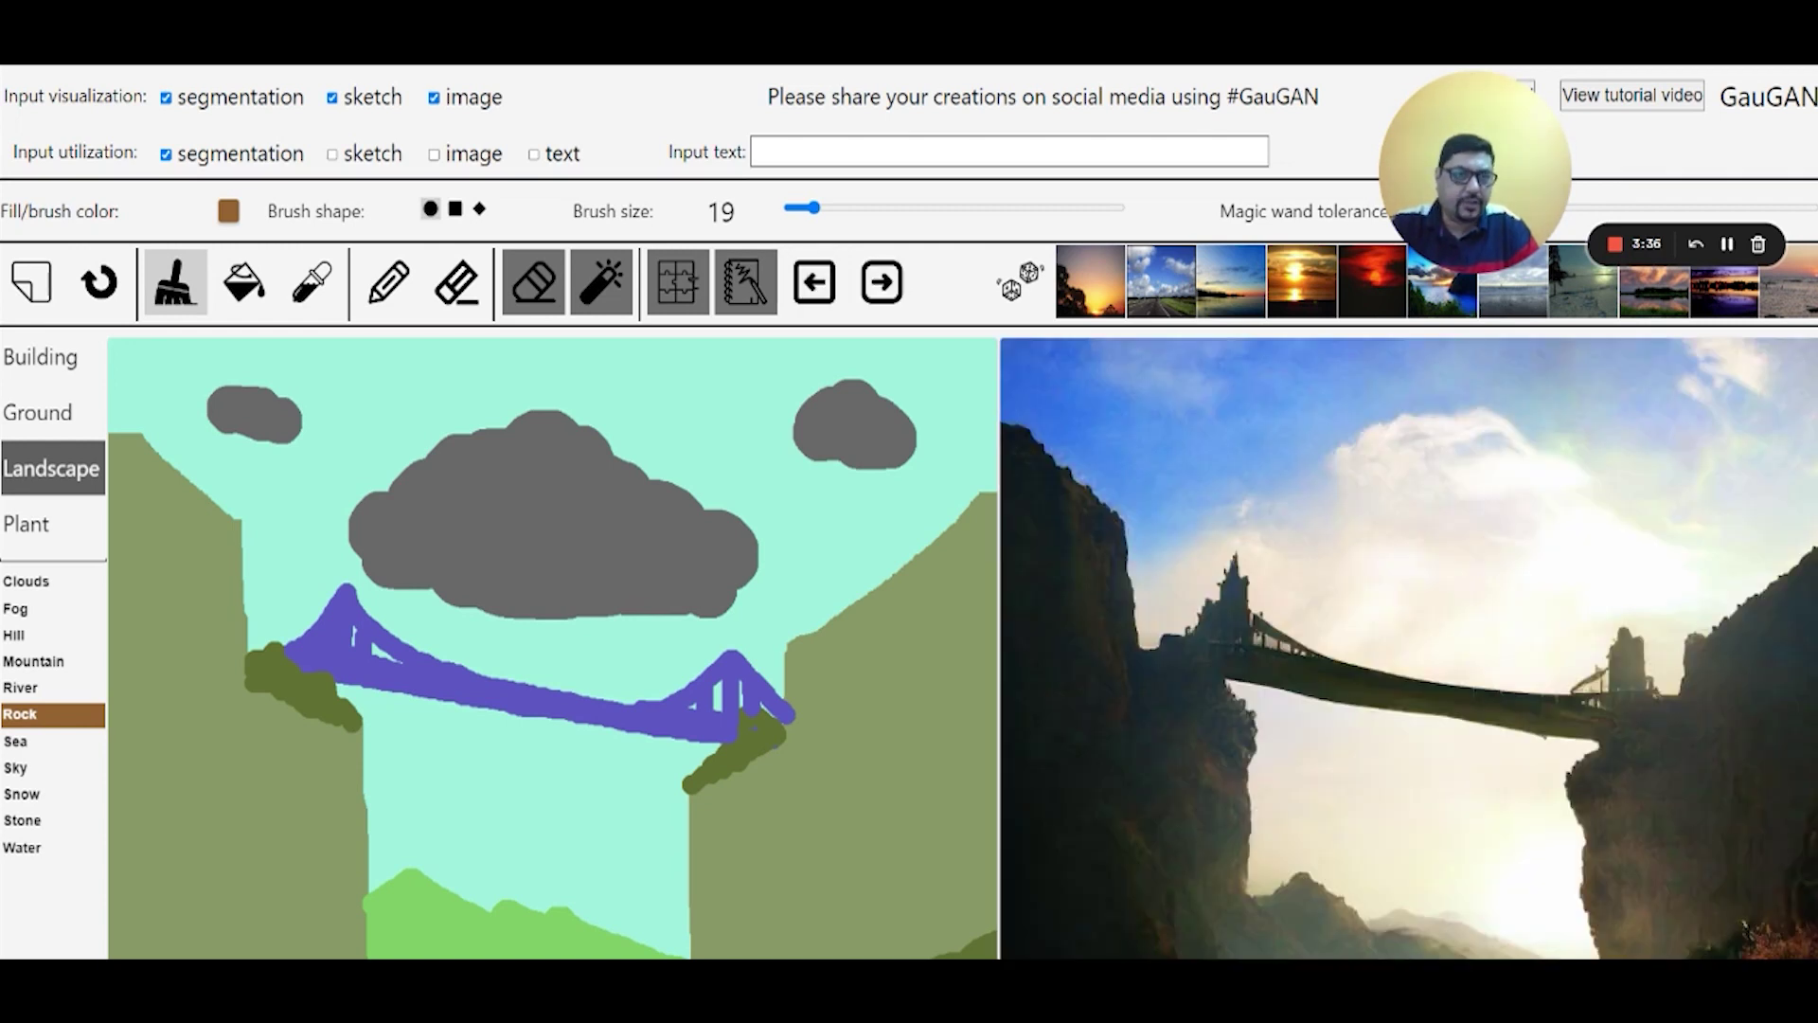
{"action": "scroll", "coordinate": [1576, 473], "scroll_direction": "down", "scroll_amount": 2}
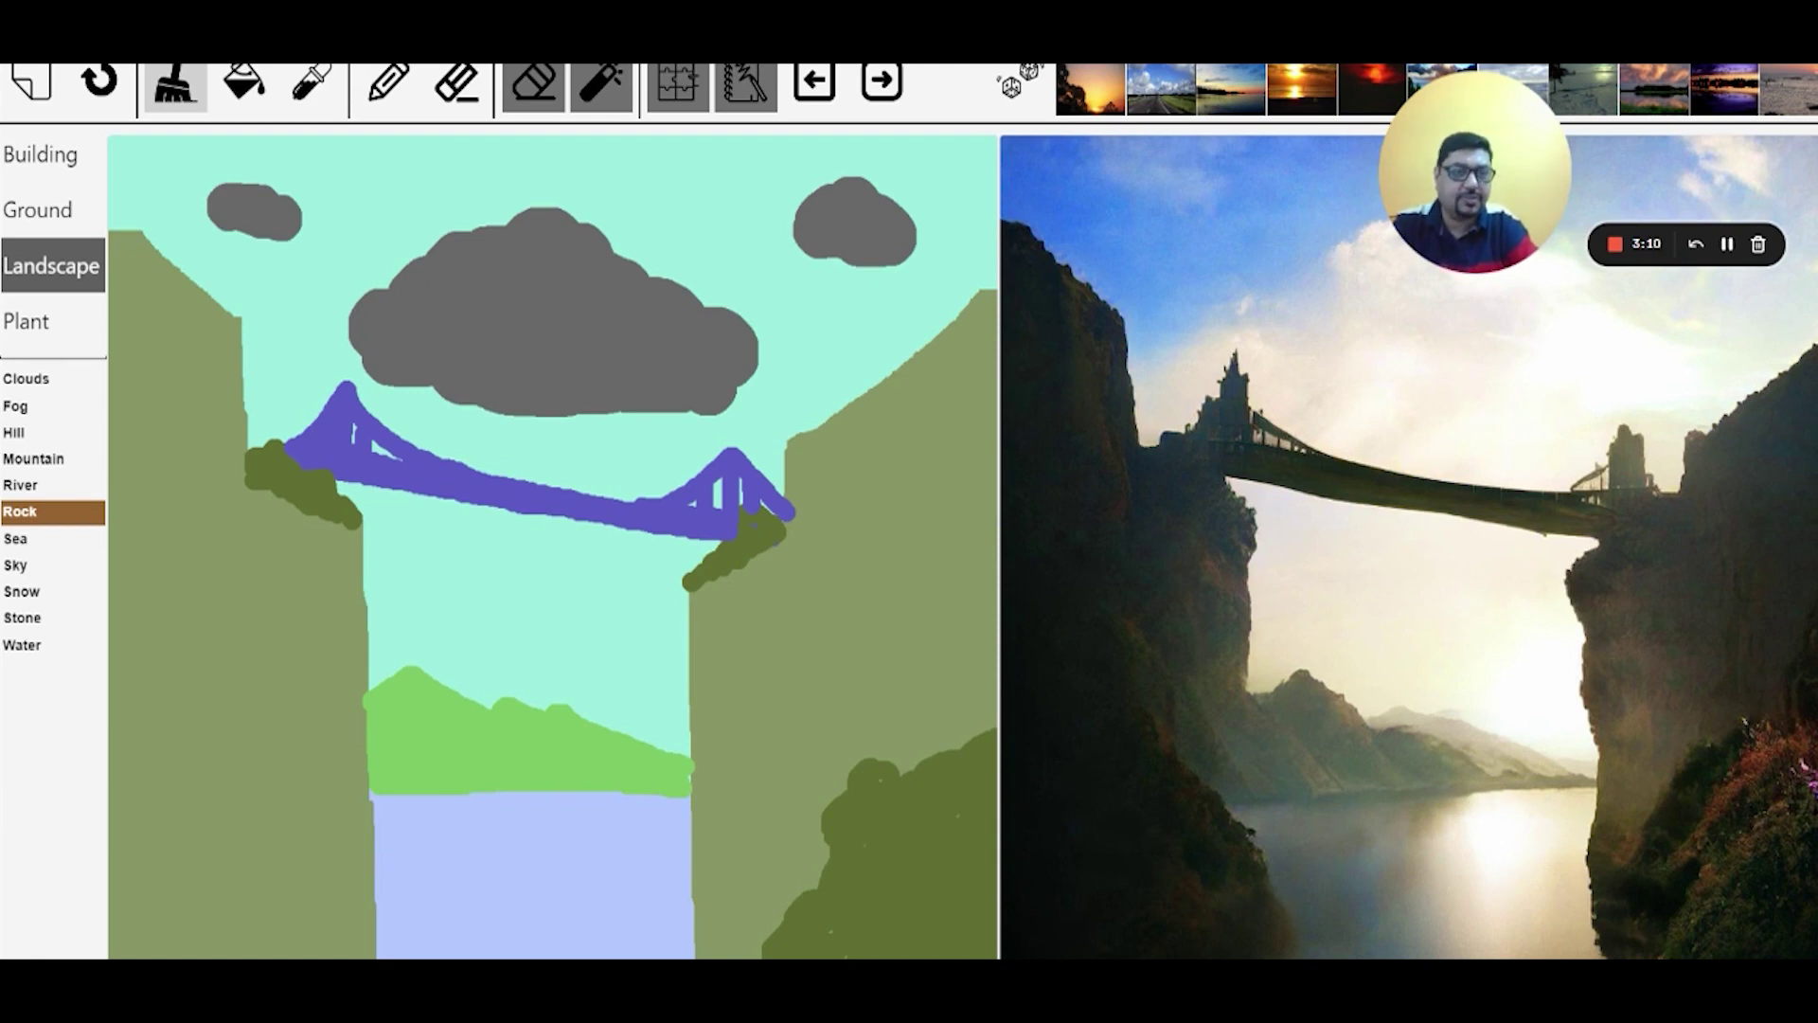
- Try style thumbnails, ending on a blue-sky style with a turreted bridge over a blue lake
{"action": "scroll", "coordinate": [1372, 389], "scroll_direction": "up", "scroll_amount": 1}
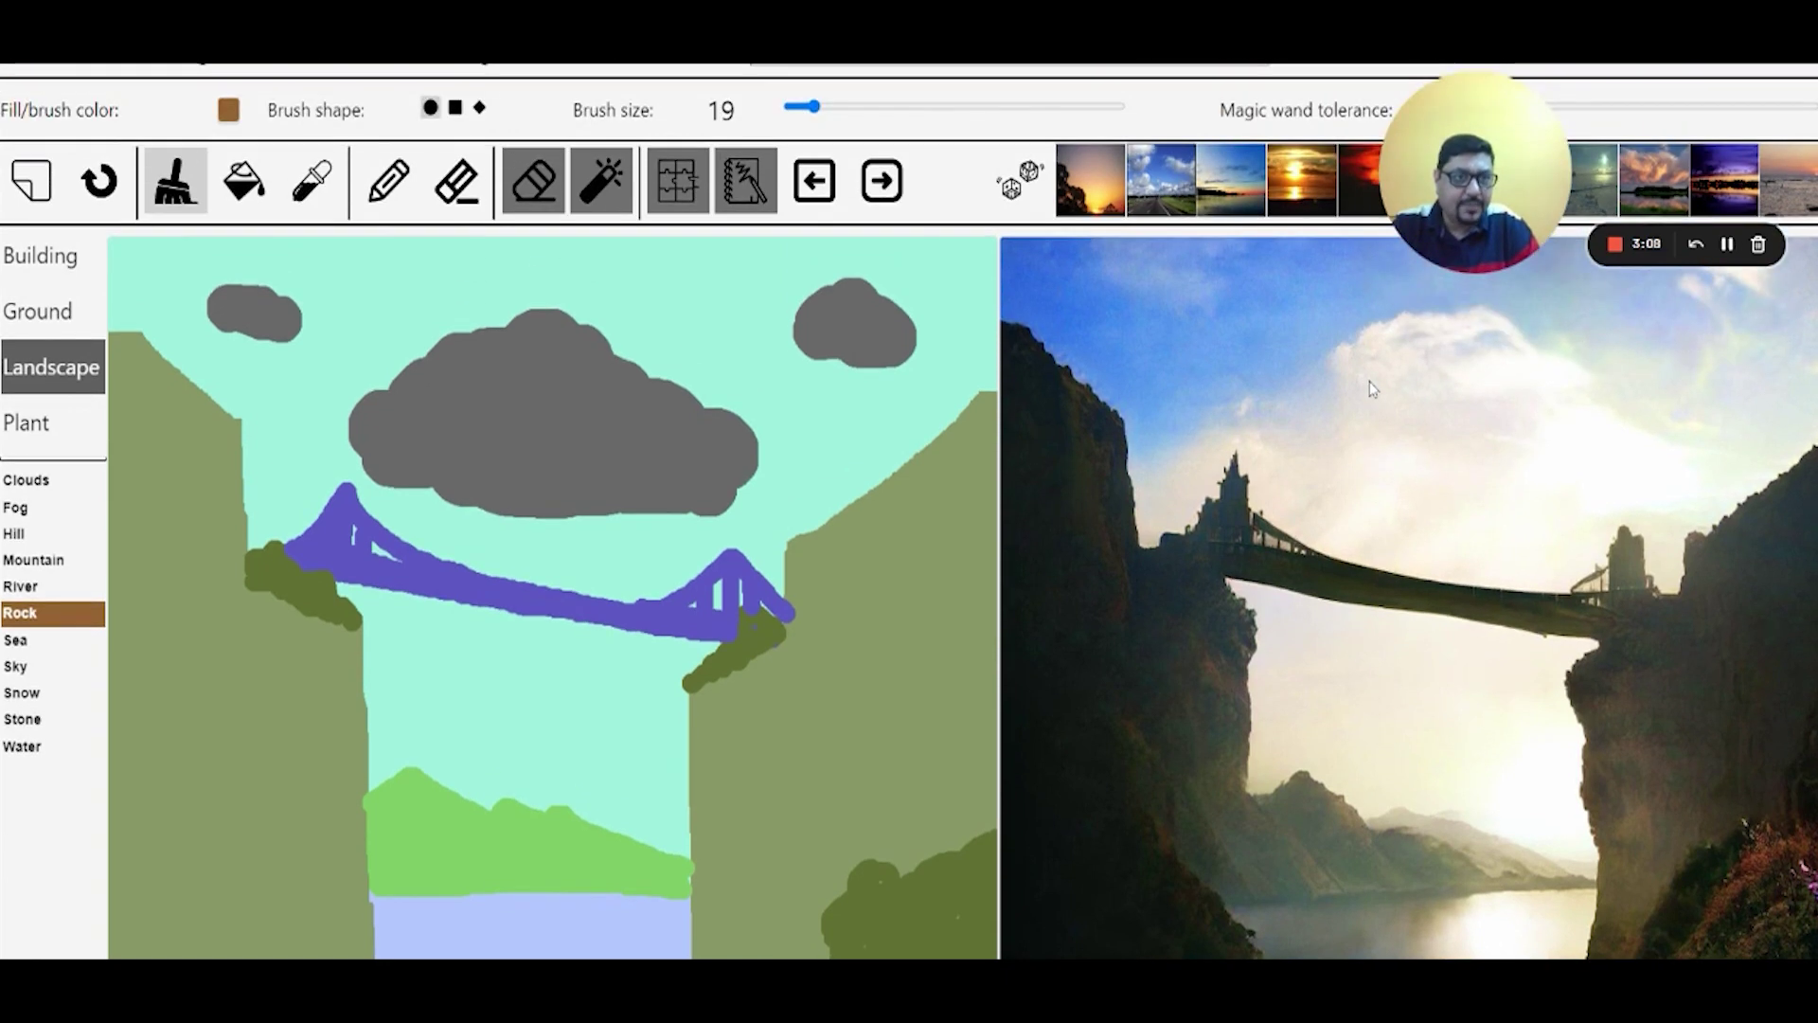
{"action": "scroll", "coordinate": [1396, 420], "scroll_direction": "down", "scroll_amount": 1}
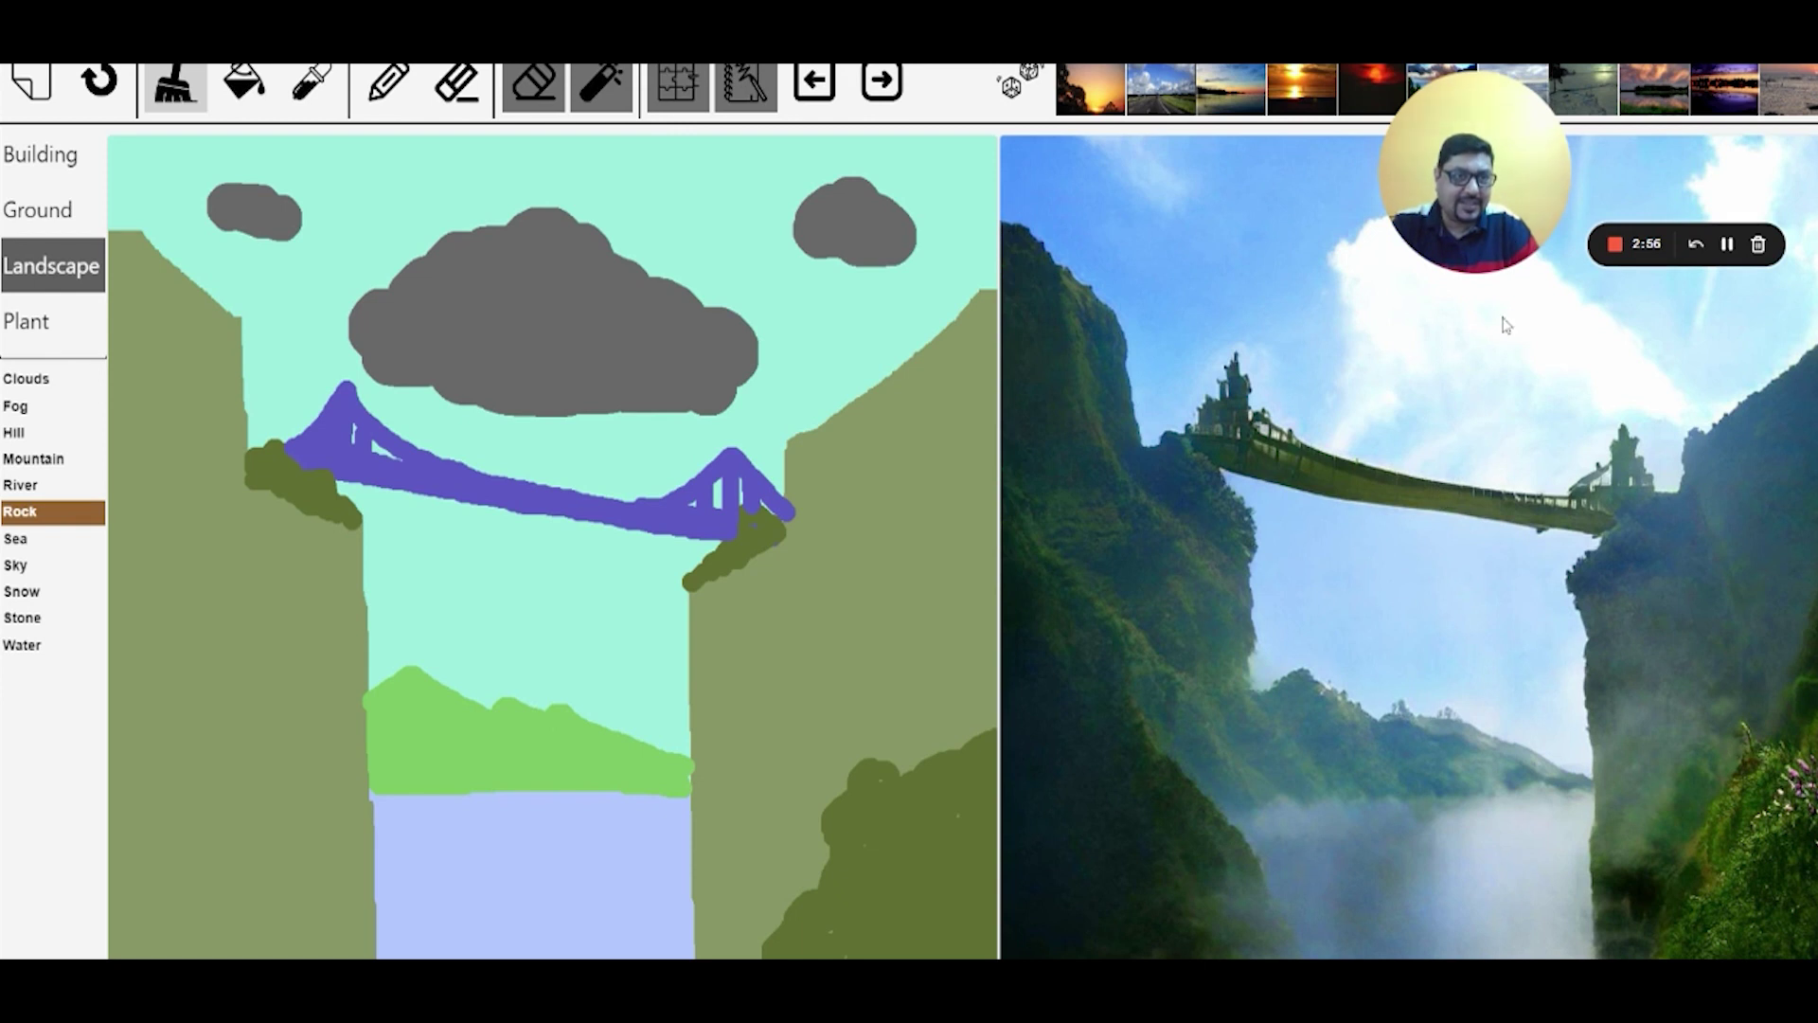
{"action": "left_click_drag", "start_coordinate": [1515, 157], "coordinate": [1509, 209]}
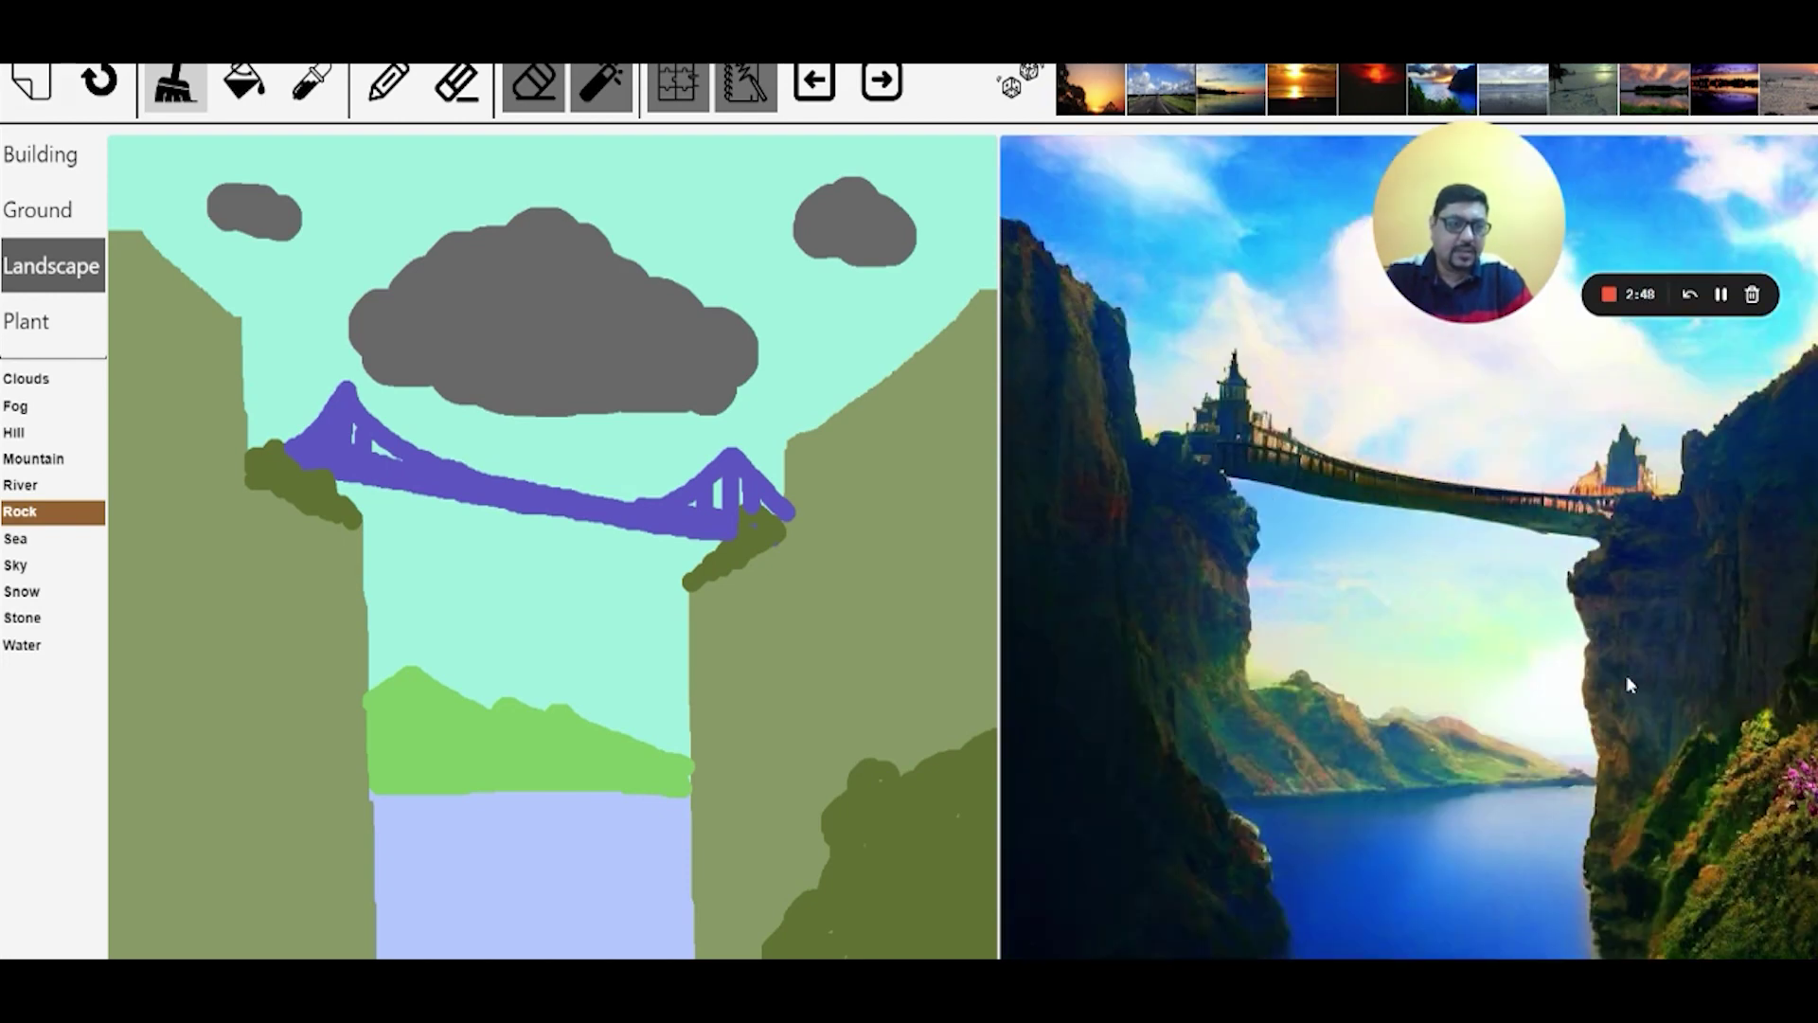
{"action": "scroll", "coordinate": [1629, 684], "scroll_direction": "down", "scroll_amount": 3}
{"action": "scroll", "coordinate": [1629, 684], "scroll_direction": "up", "scroll_amount": 2}
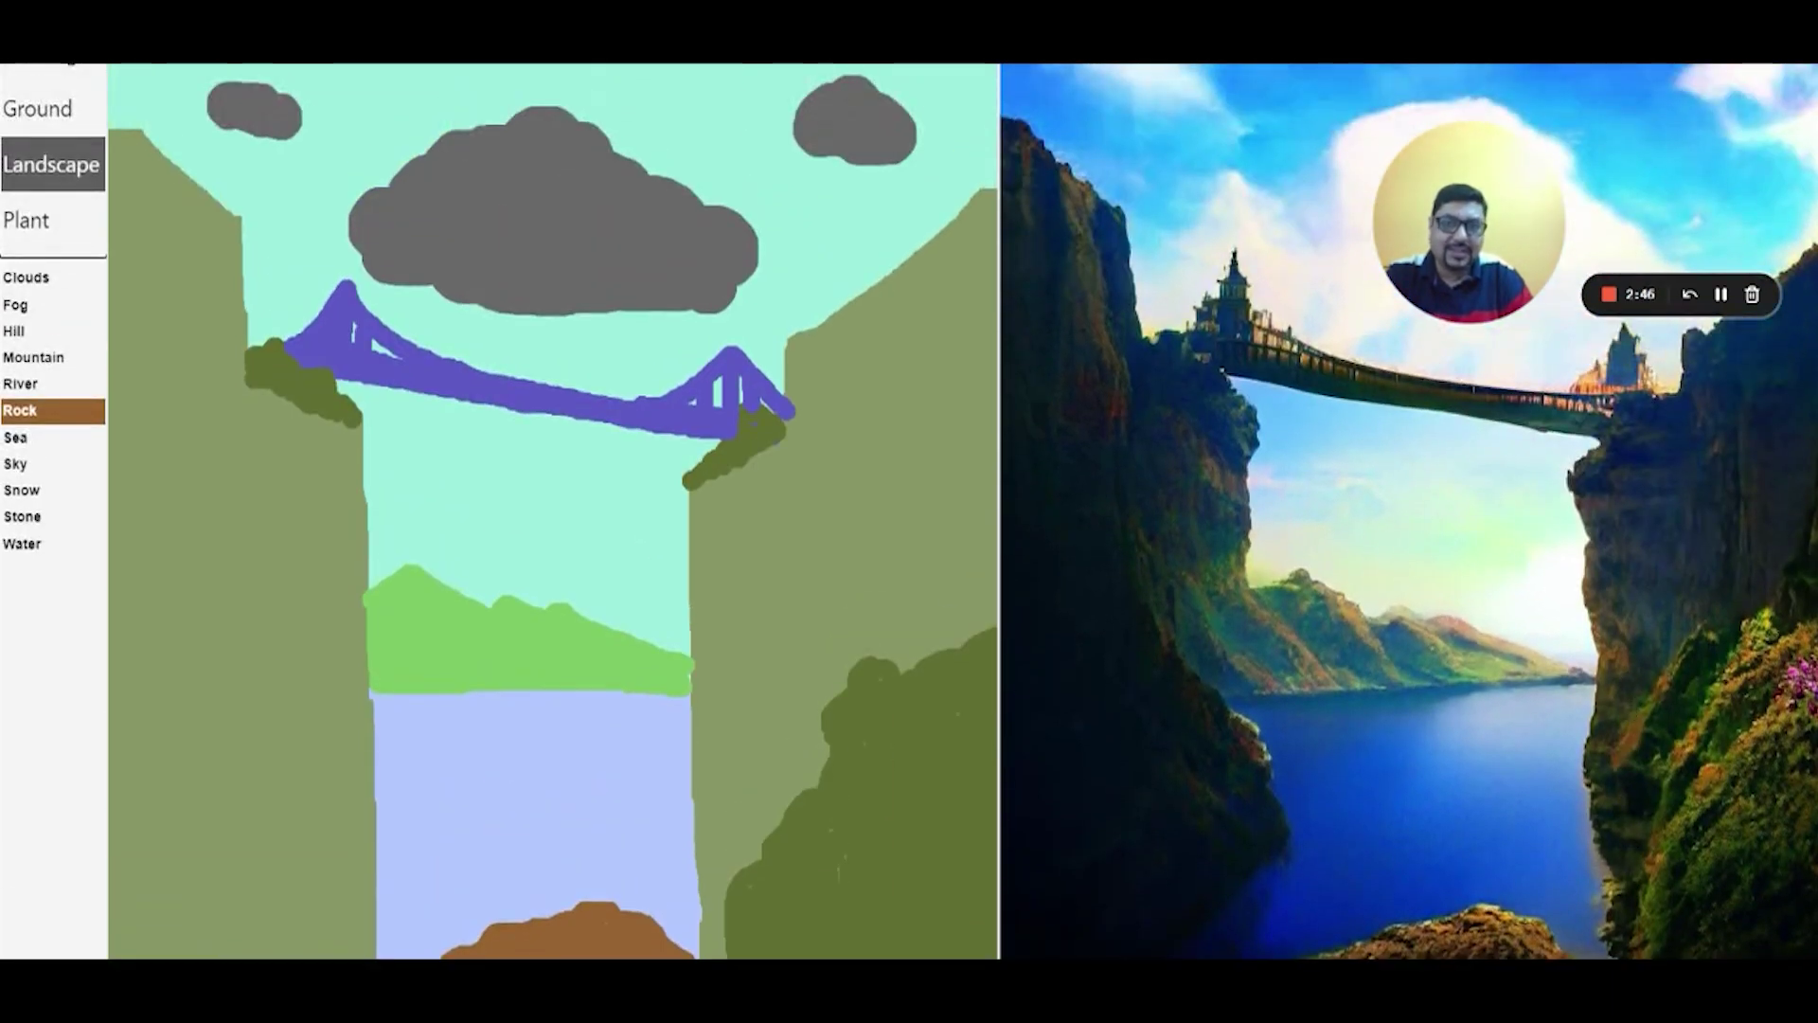
{"action": "scroll", "coordinate": [1451, 545], "scroll_direction": "up", "scroll_amount": 1}
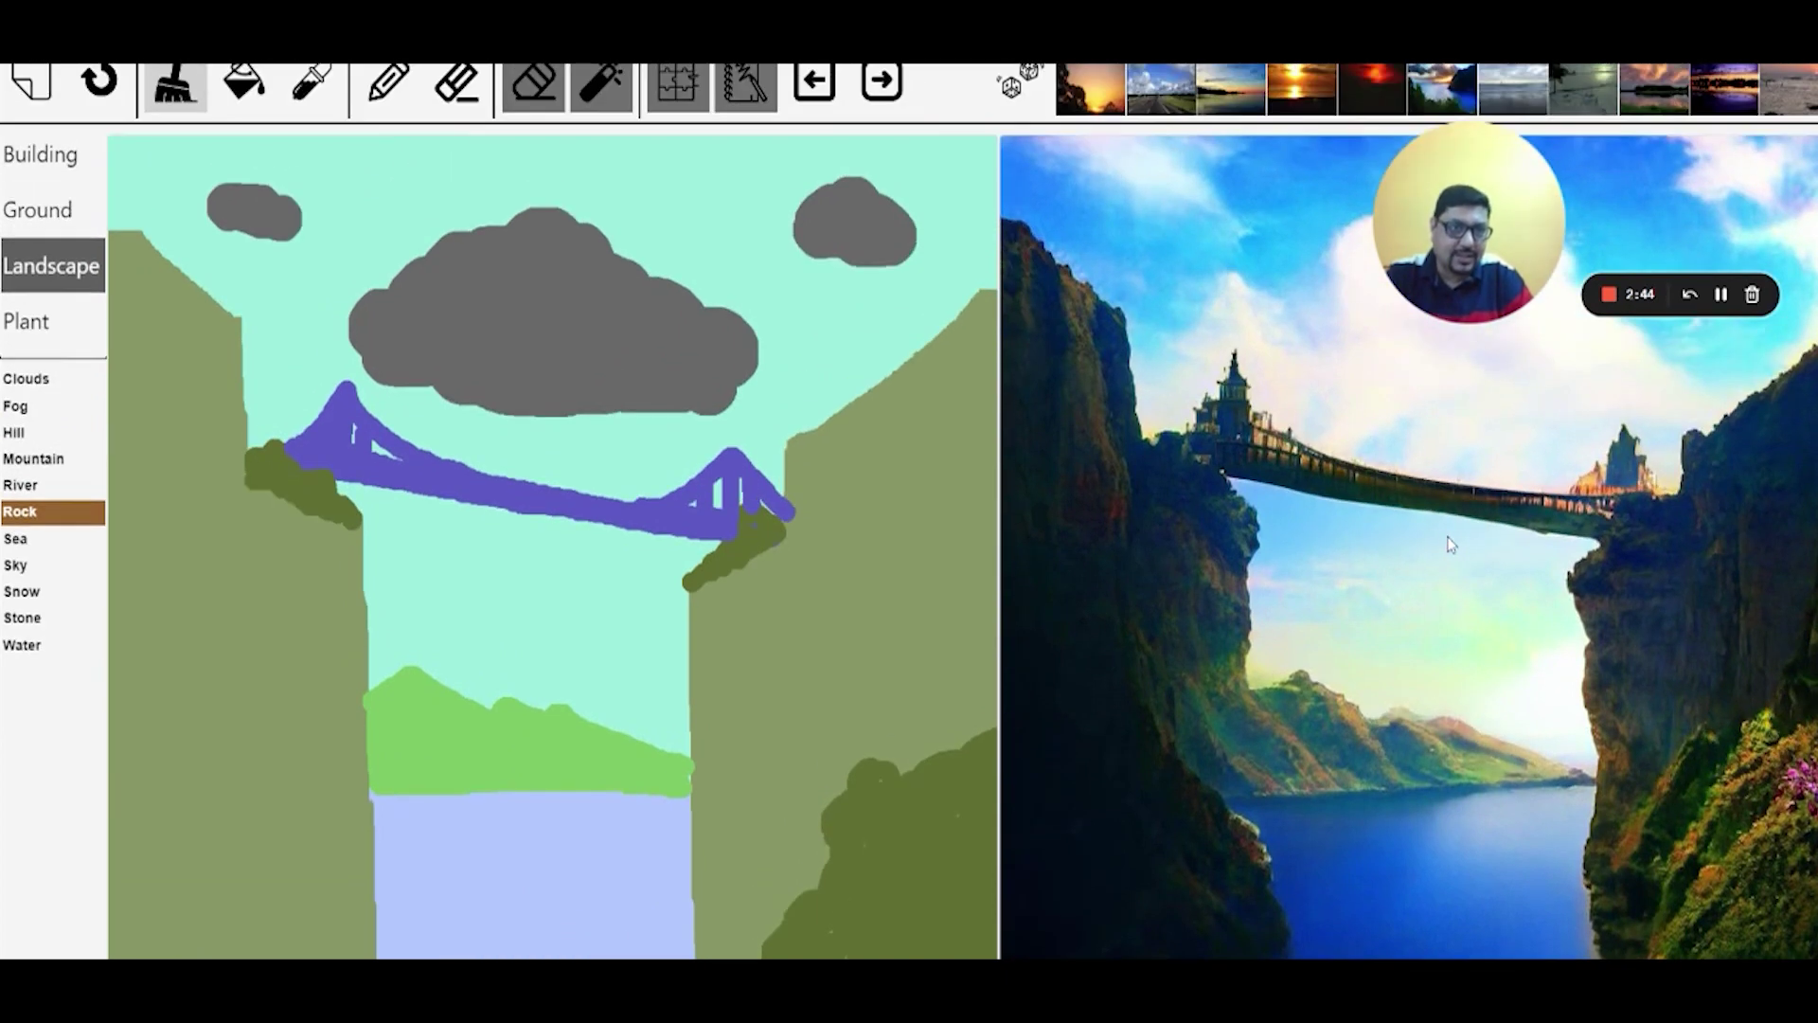
{"action": "scroll", "coordinate": [1451, 544], "scroll_direction": "up", "scroll_amount": 1}
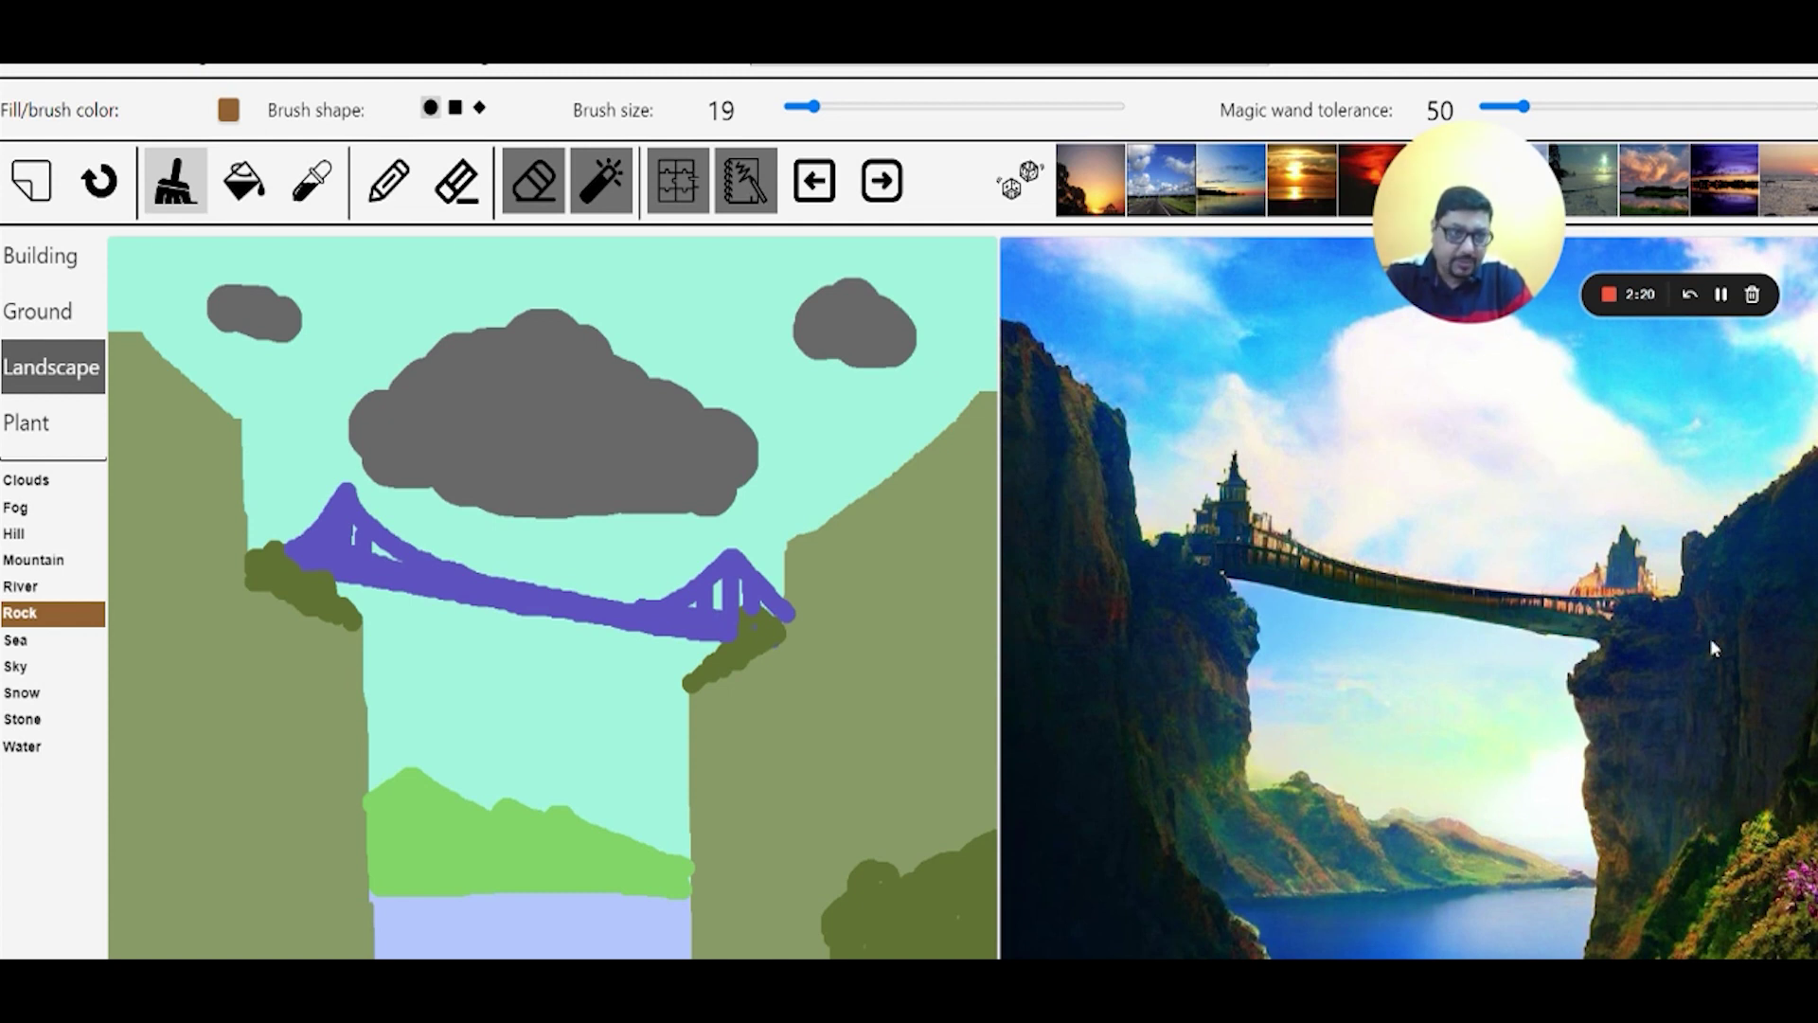
{"action": "scroll", "coordinate": [1610, 595], "scroll_direction": "down", "scroll_amount": 1}
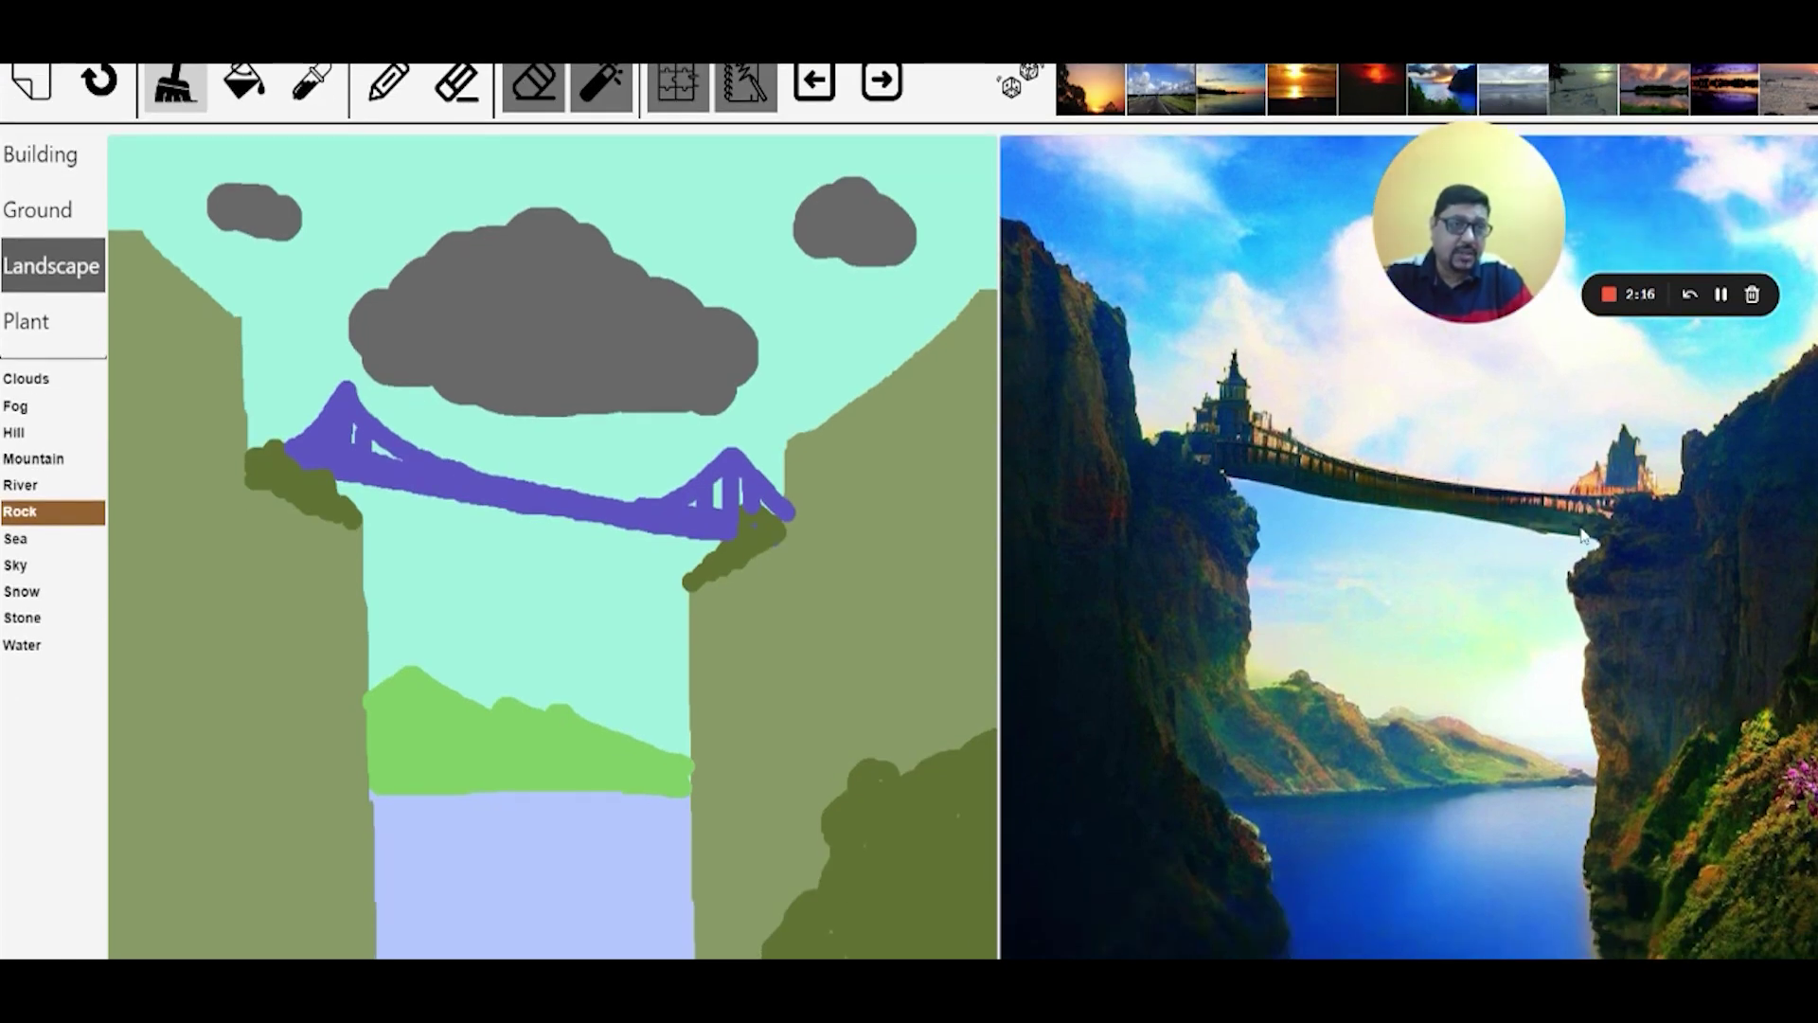
{"action": "scroll", "coordinate": [1582, 535], "scroll_direction": "up", "scroll_amount": 1}
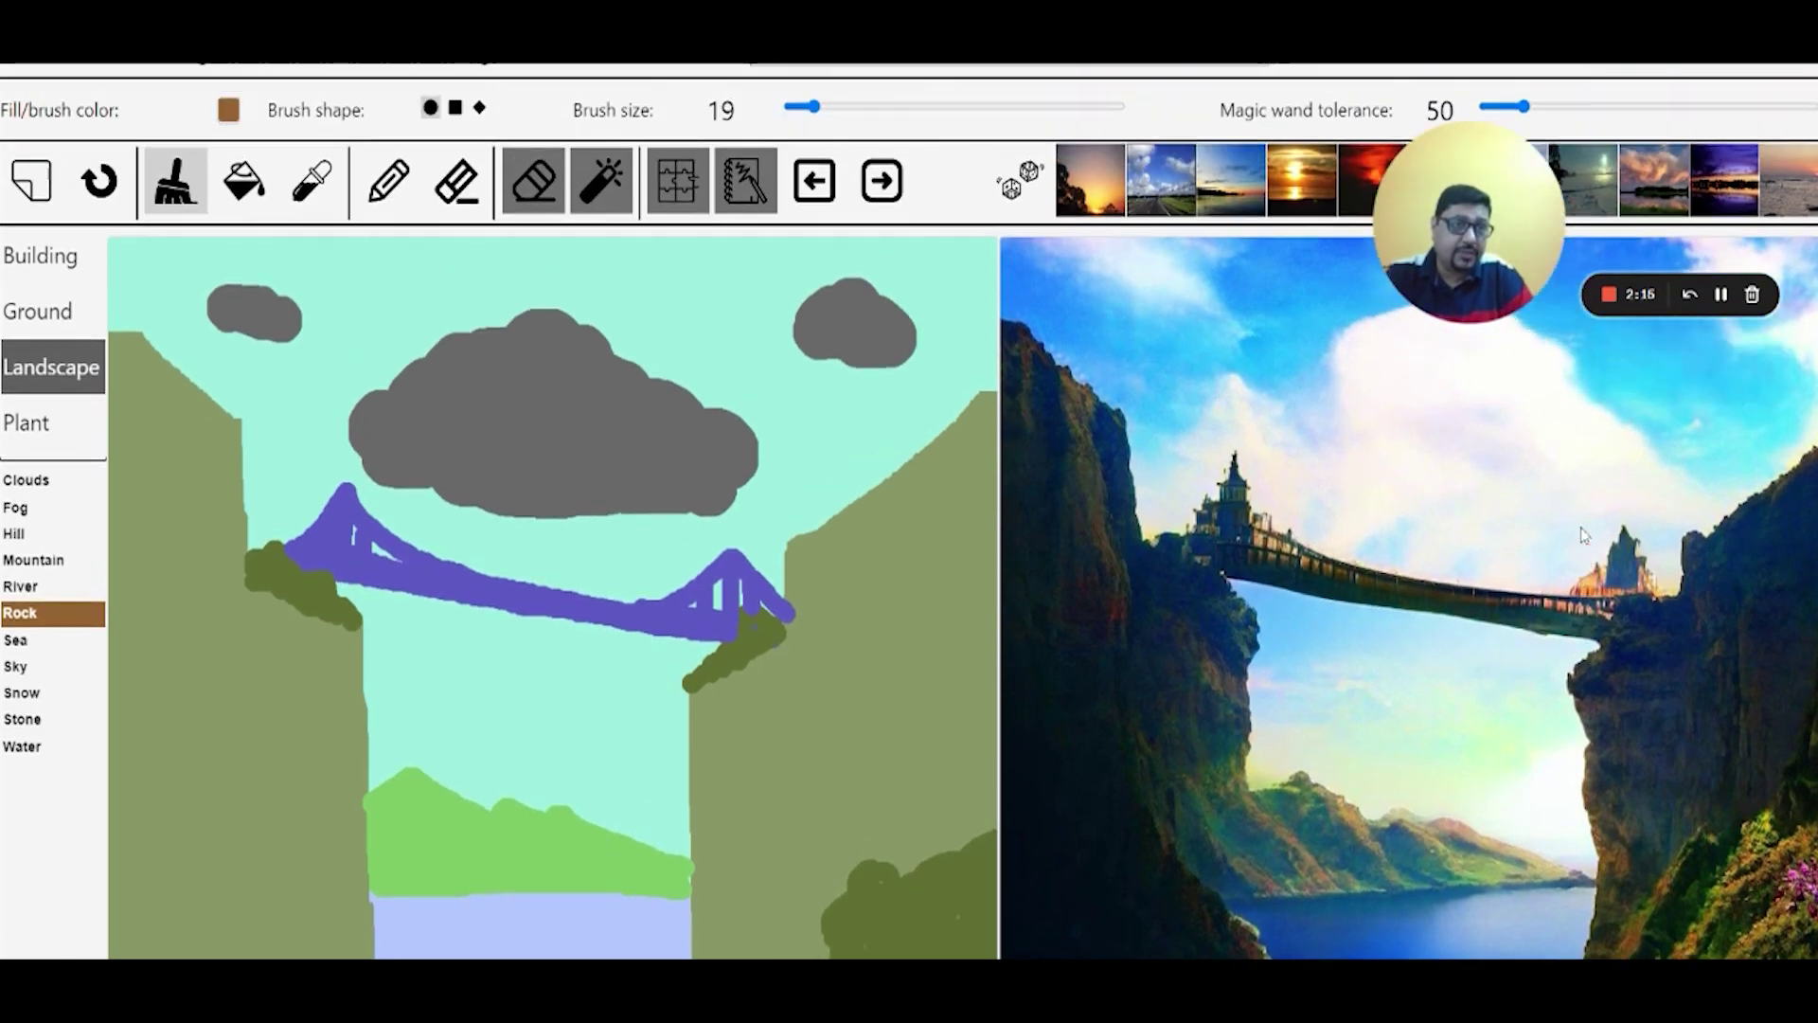
- Apply a sunset style so silhouetted cliffs and bridge glow orange over a sunlit lake
{"action": "left_click", "coordinate": [1664, 177]}
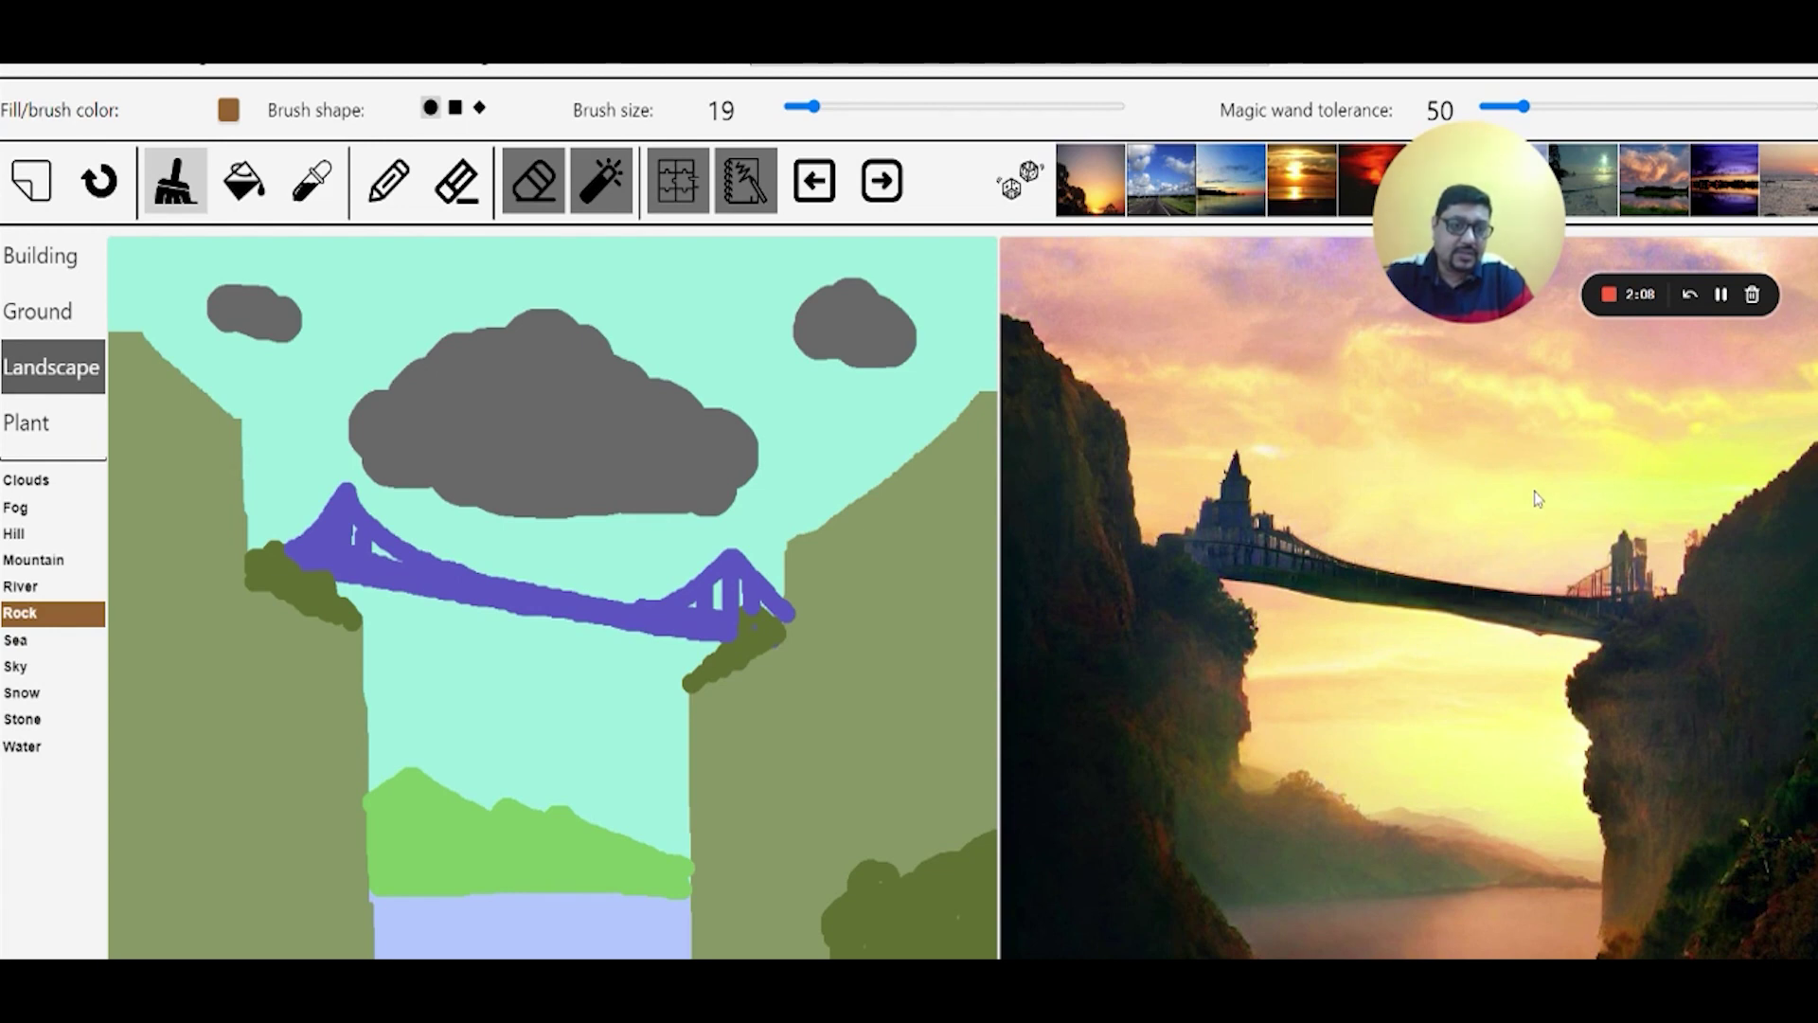
{"action": "scroll", "coordinate": [1536, 499], "scroll_direction": "down", "scroll_amount": 2}
{"action": "scroll", "coordinate": [1536, 499], "scroll_direction": "down", "scroll_amount": 3}
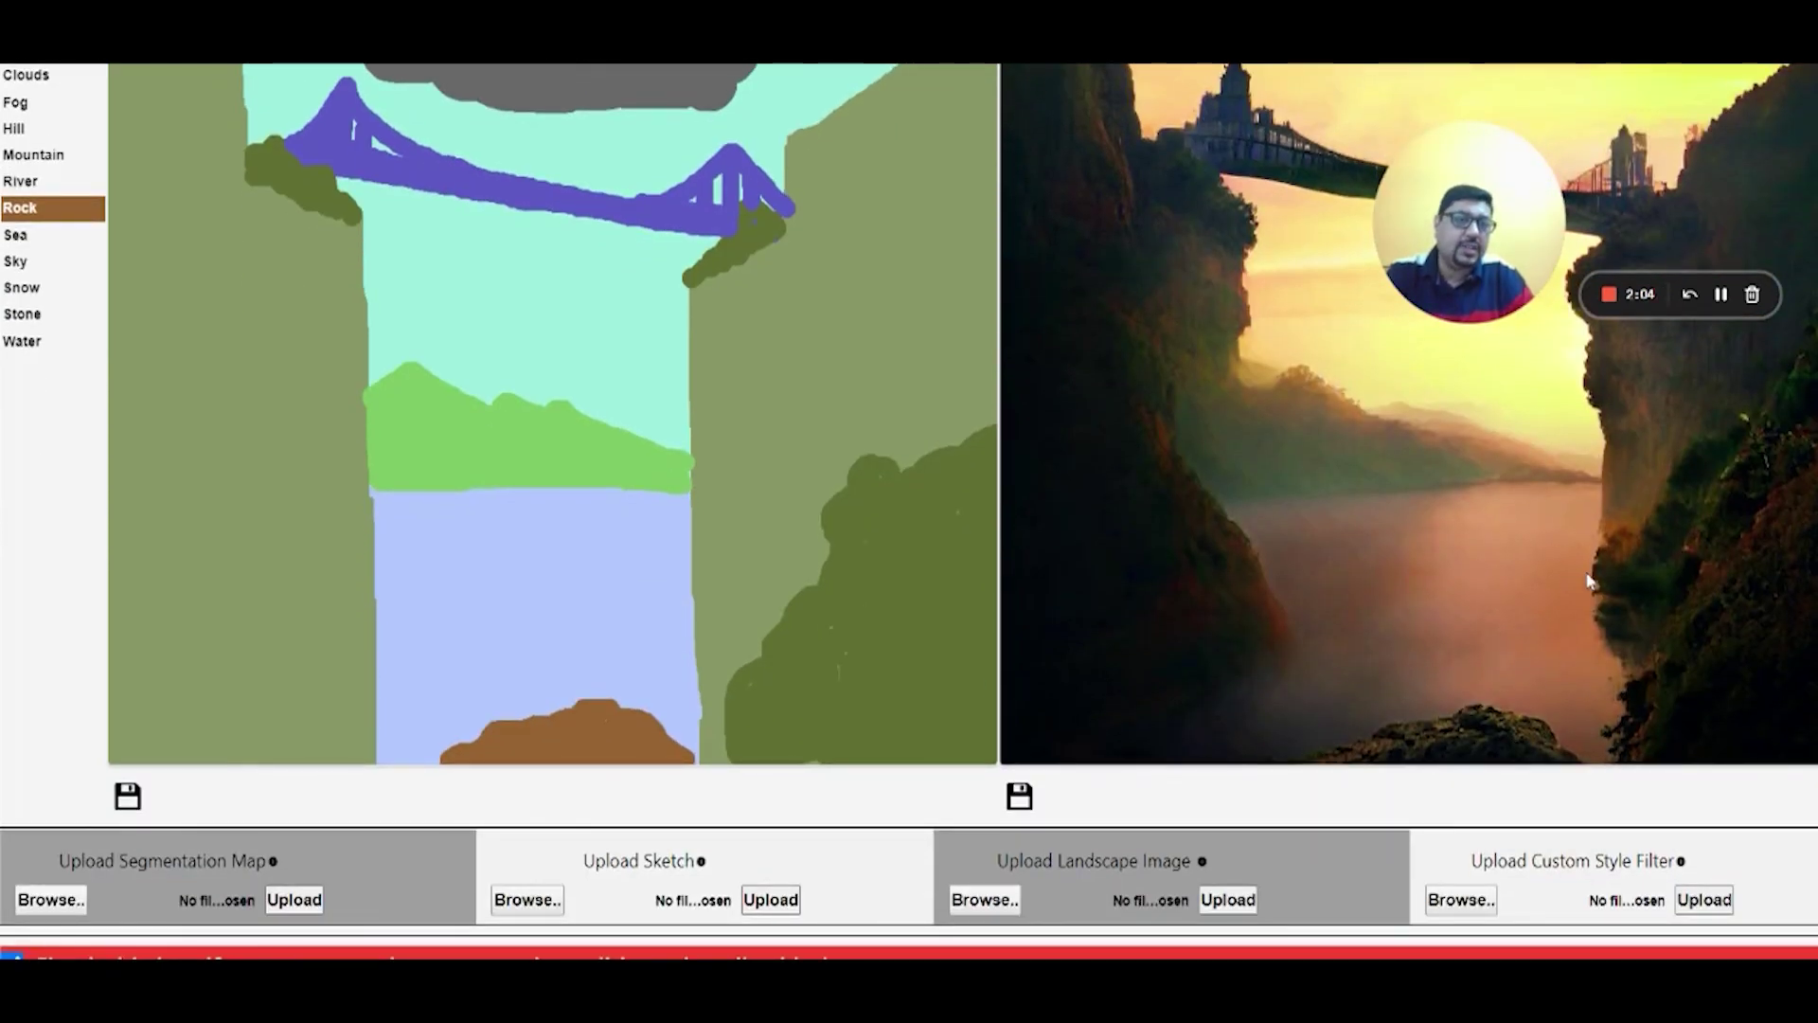
{"action": "scroll", "coordinate": [1589, 581], "scroll_direction": "up", "scroll_amount": 3}
{"action": "scroll", "coordinate": [1587, 582], "scroll_direction": "down", "scroll_amount": 1}
{"action": "scroll", "coordinate": [1587, 582], "scroll_direction": "up", "scroll_amount": 3}
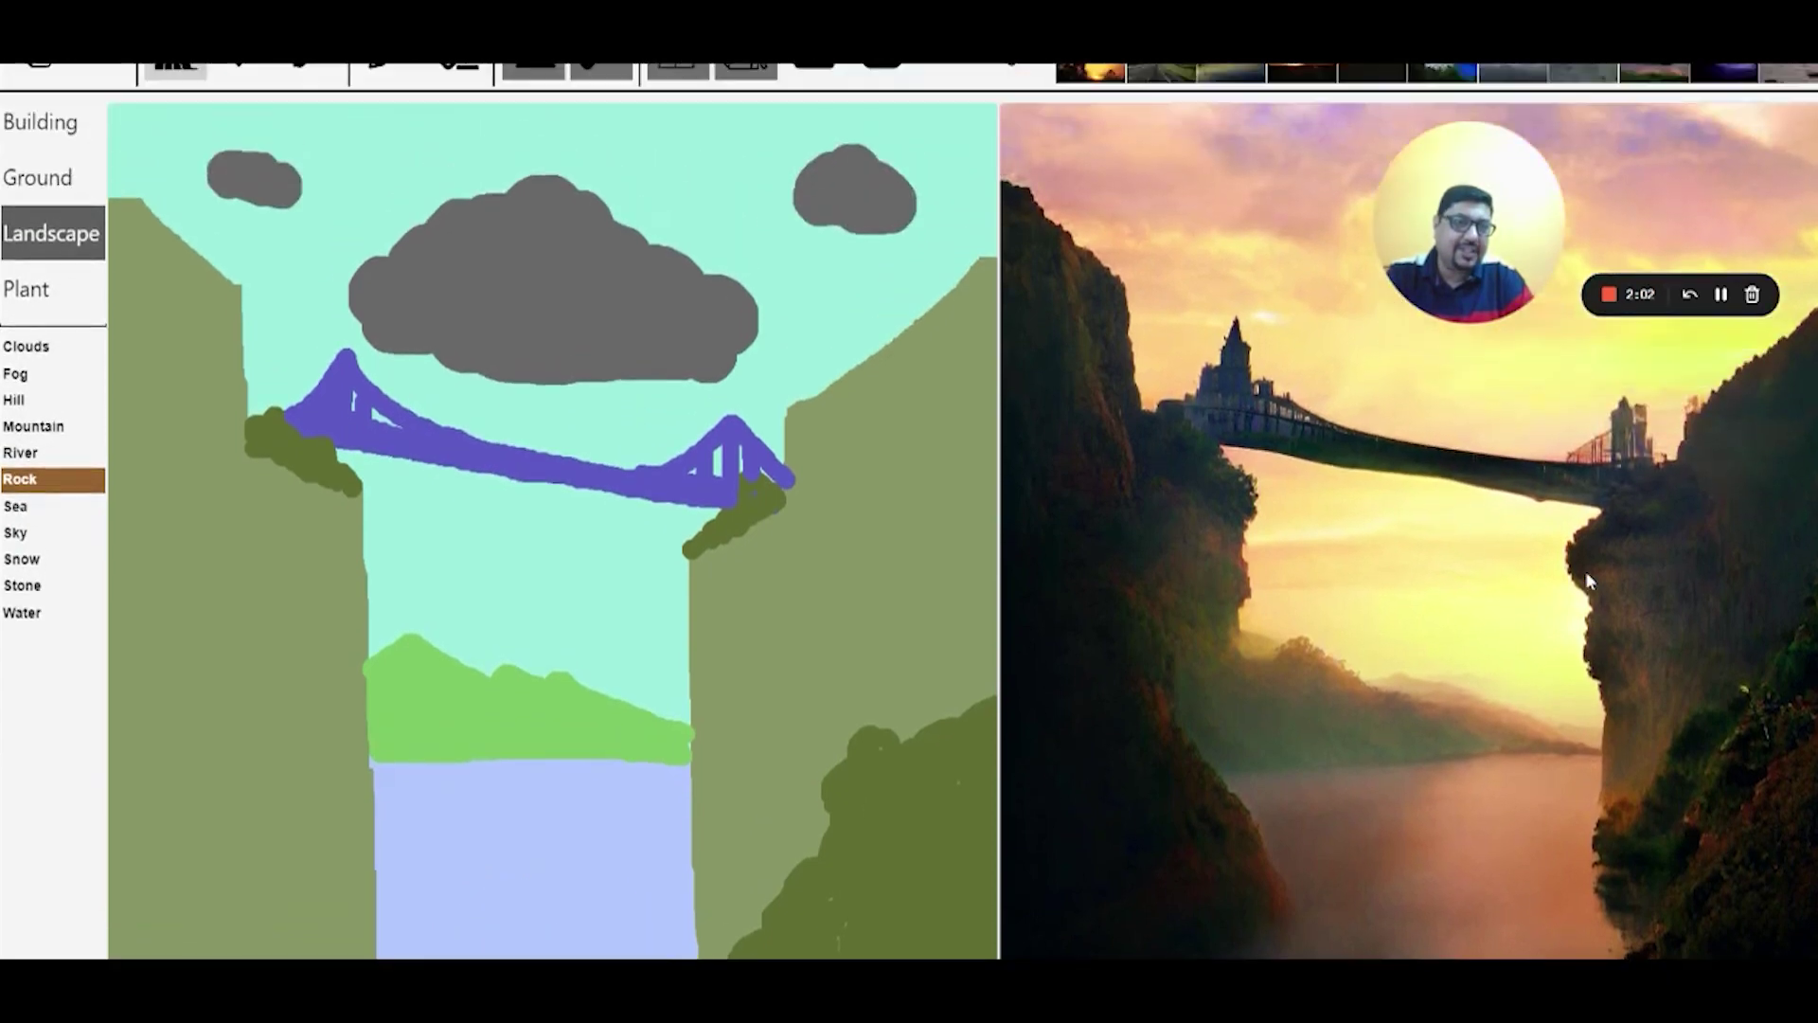
{"action": "scroll", "coordinate": [1587, 579], "scroll_direction": "up", "scroll_amount": 1}
{"action": "scroll", "coordinate": [1588, 579], "scroll_direction": "down", "scroll_amount": 1}
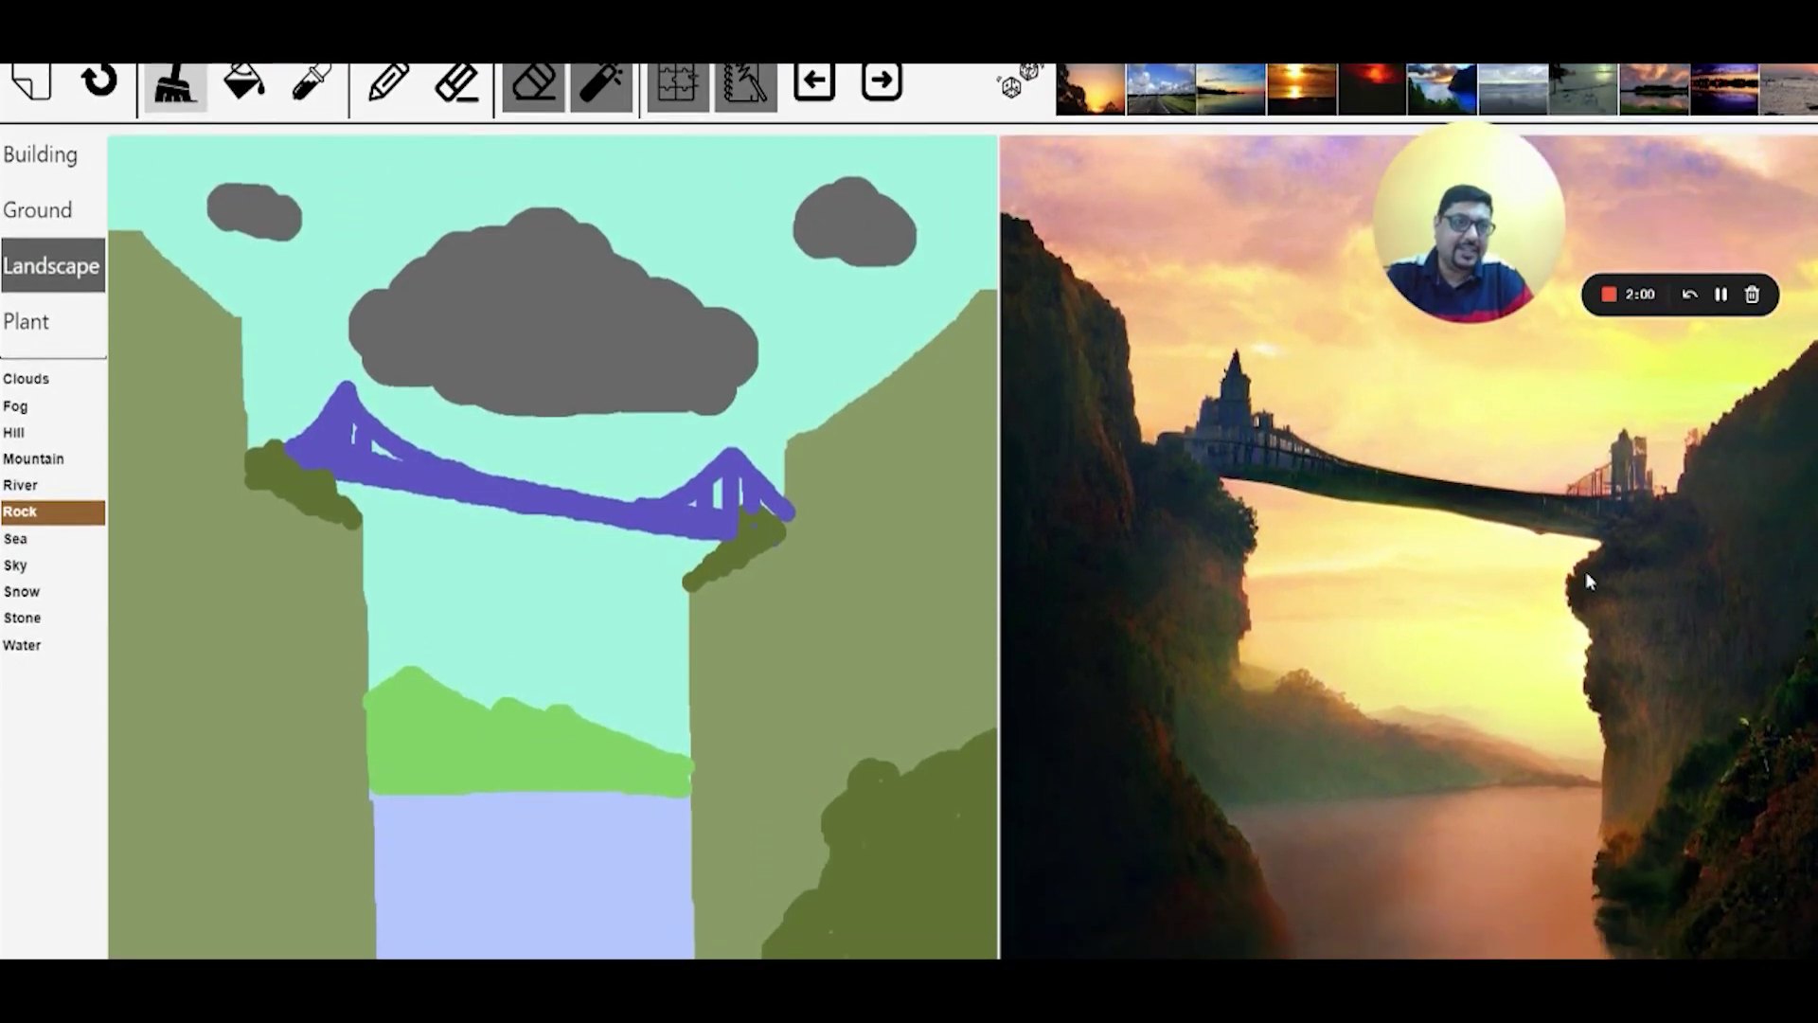
{"action": "scroll", "coordinate": [1587, 578], "scroll_direction": "up", "scroll_amount": 1}
{"action": "scroll", "coordinate": [1588, 578], "scroll_direction": "down", "scroll_amount": 1}
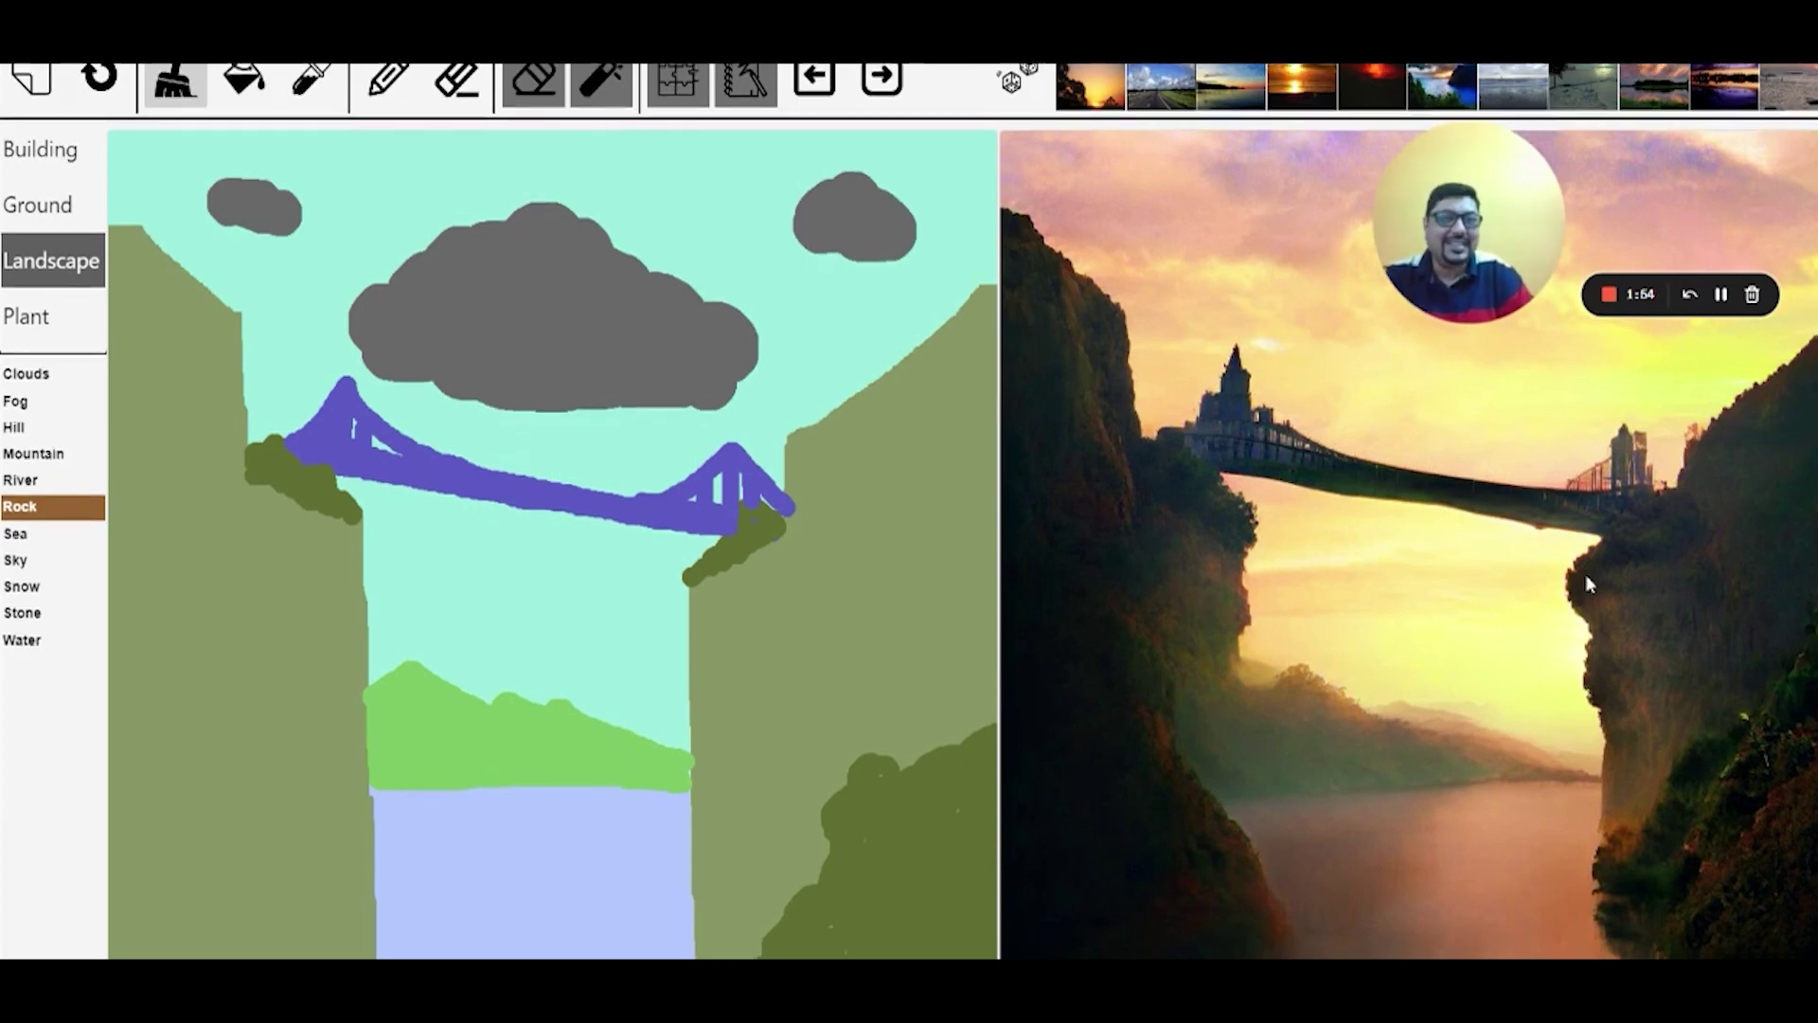
{"action": "scroll", "coordinate": [1585, 574], "scroll_direction": "down", "scroll_amount": 1}
{"action": "scroll", "coordinate": [1585, 574], "scroll_direction": "up", "scroll_amount": 2}
{"action": "scroll", "coordinate": [1587, 576], "scroll_direction": "down", "scroll_amount": 1}
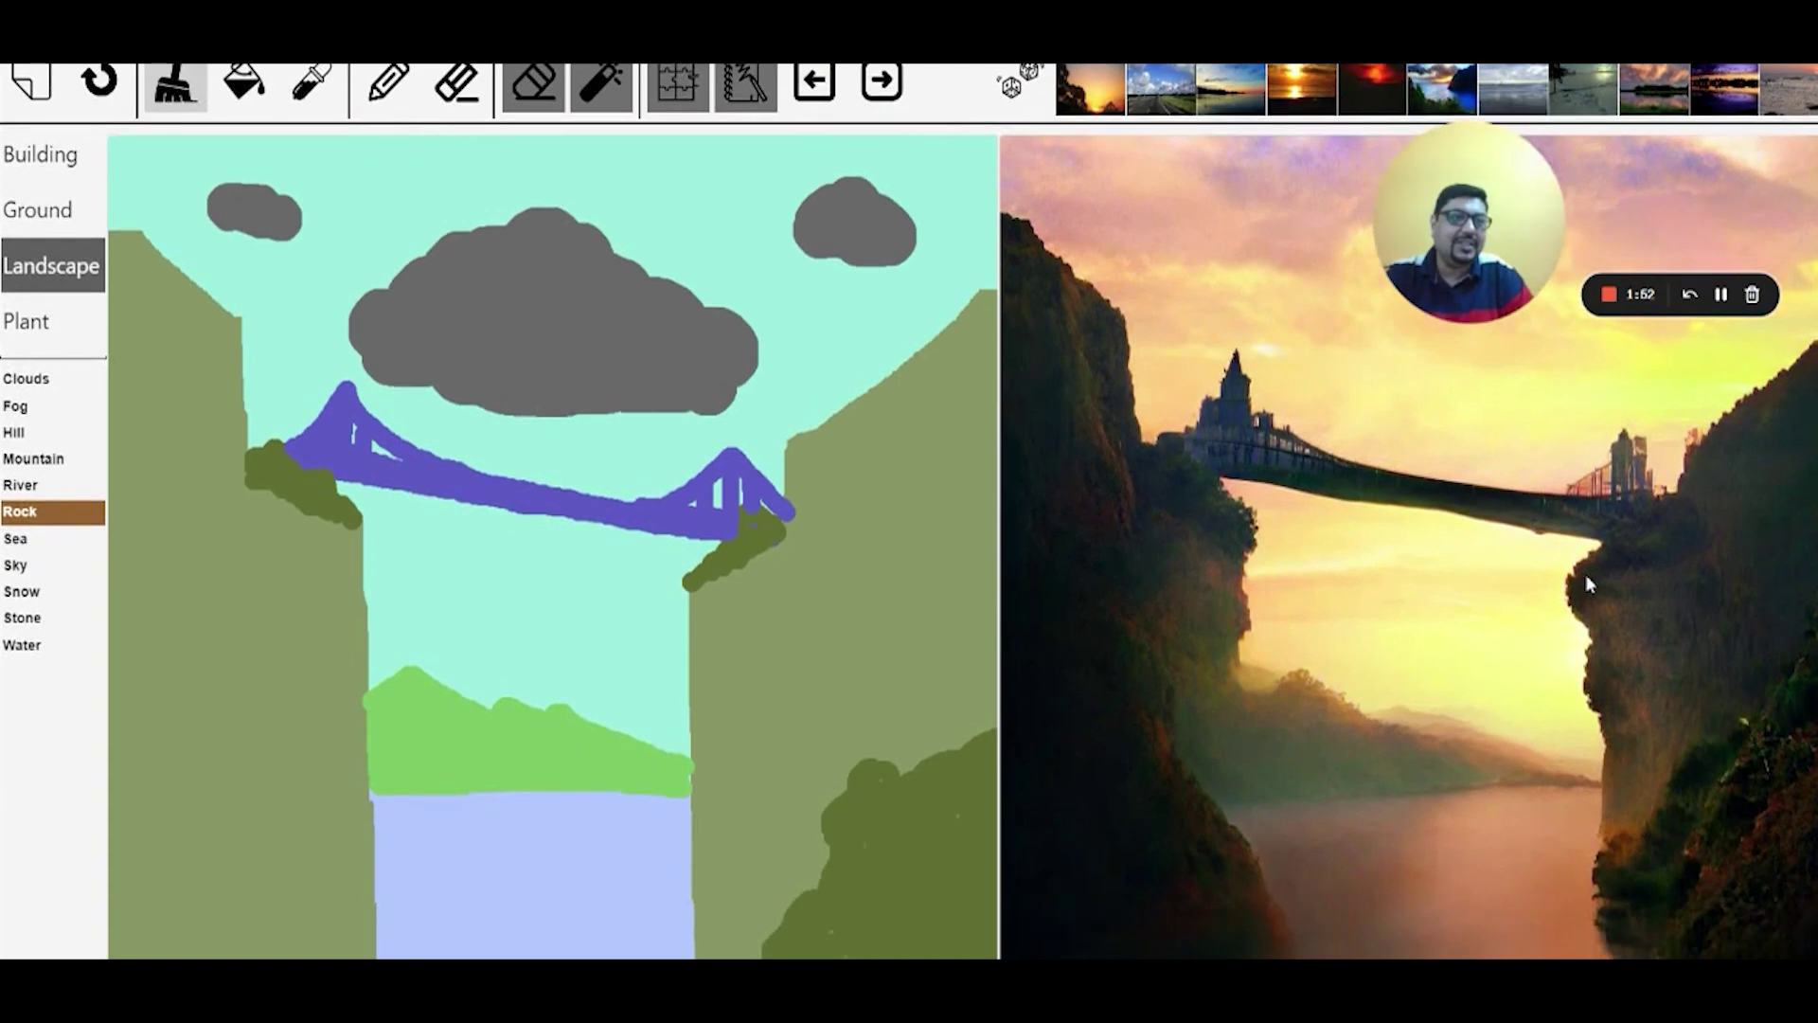
{"action": "scroll", "coordinate": [1588, 576], "scroll_direction": "up", "scroll_amount": 1}
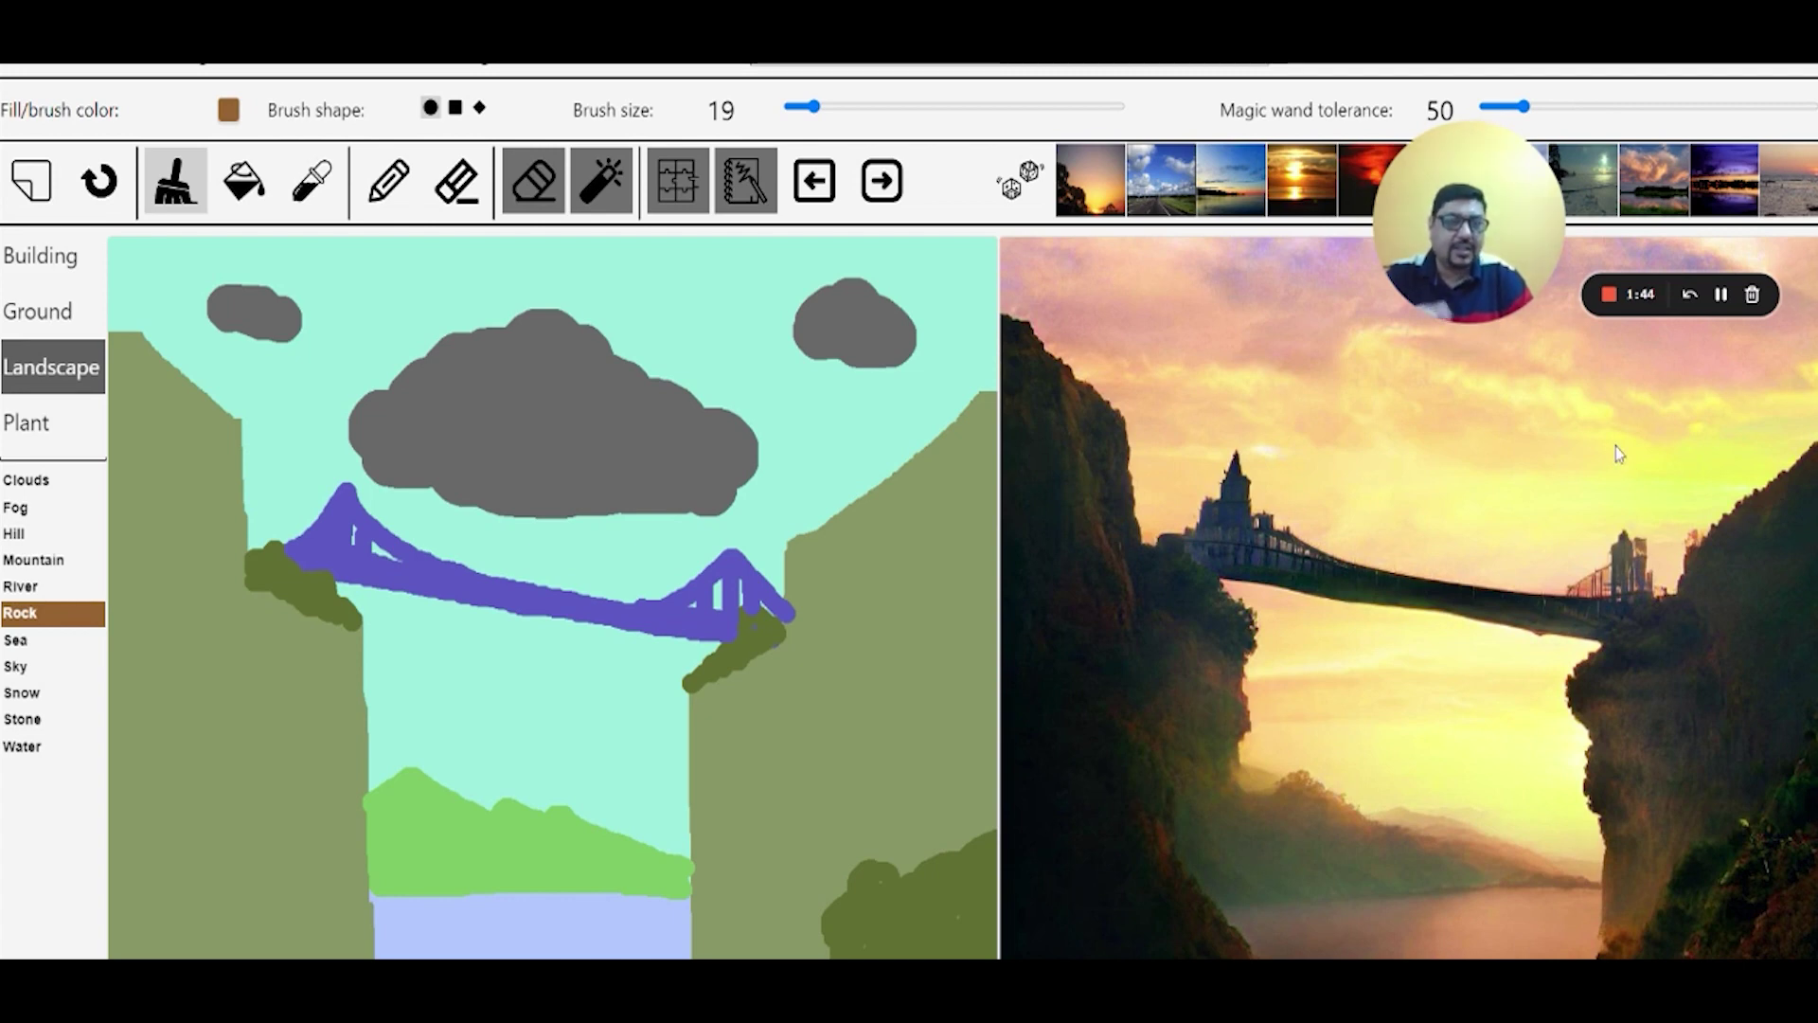
{"action": "scroll", "coordinate": [1483, 533], "scroll_direction": "down", "scroll_amount": 1}
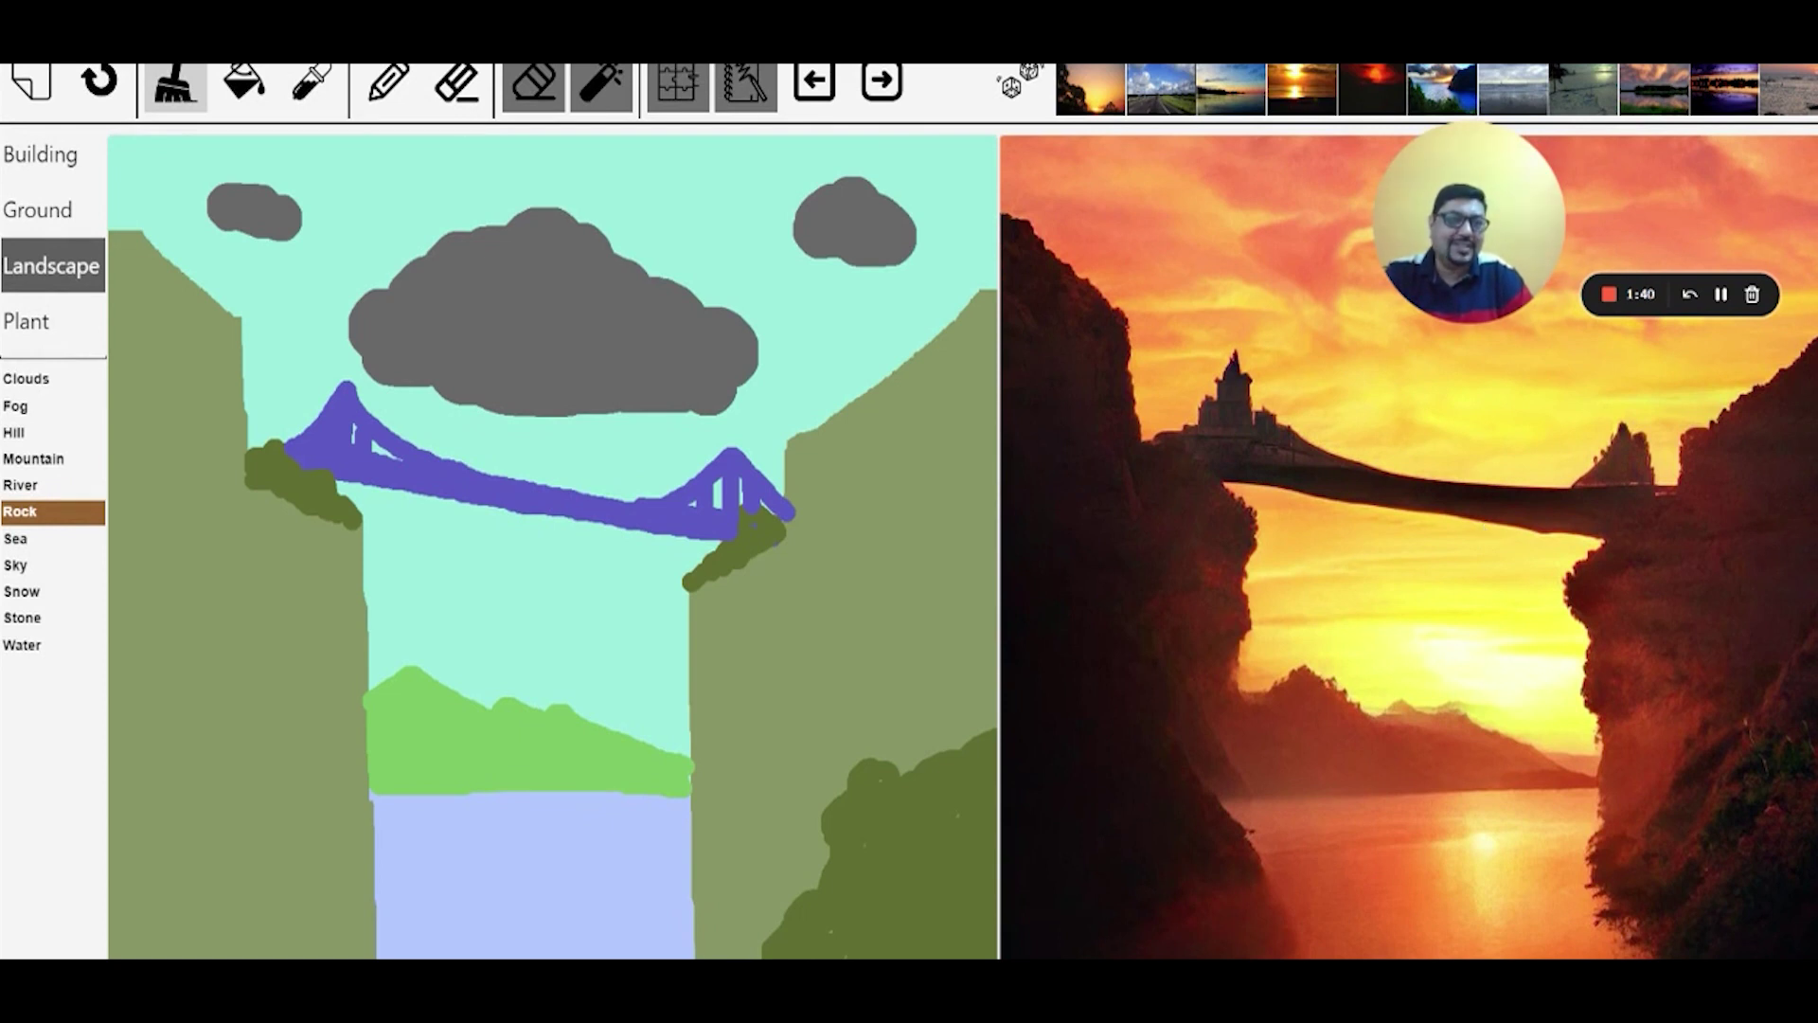
{"action": "scroll", "coordinate": [1015, 815], "scroll_direction": "down", "scroll_amount": 2}
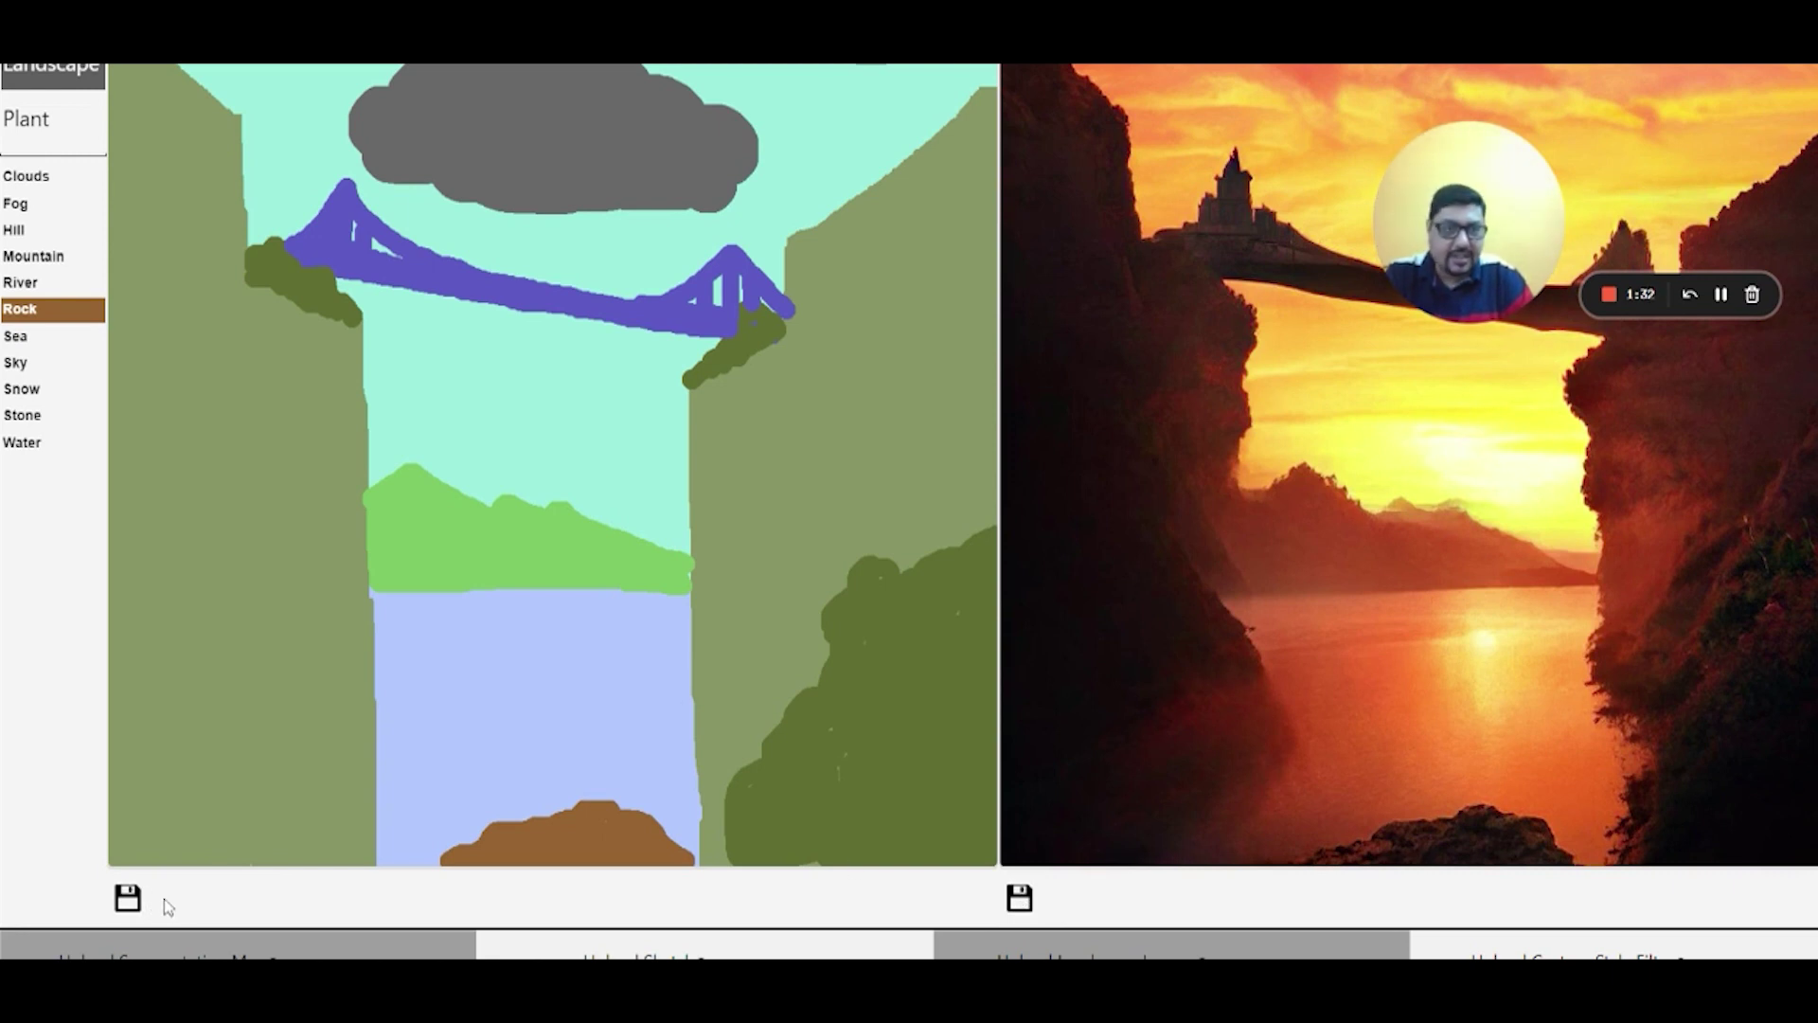
- Switch to a daytime blue-sky style showing green cliffs and a metal suspension bridge
{"action": "scroll", "coordinate": [1161, 651], "scroll_direction": "up", "scroll_amount": 3}
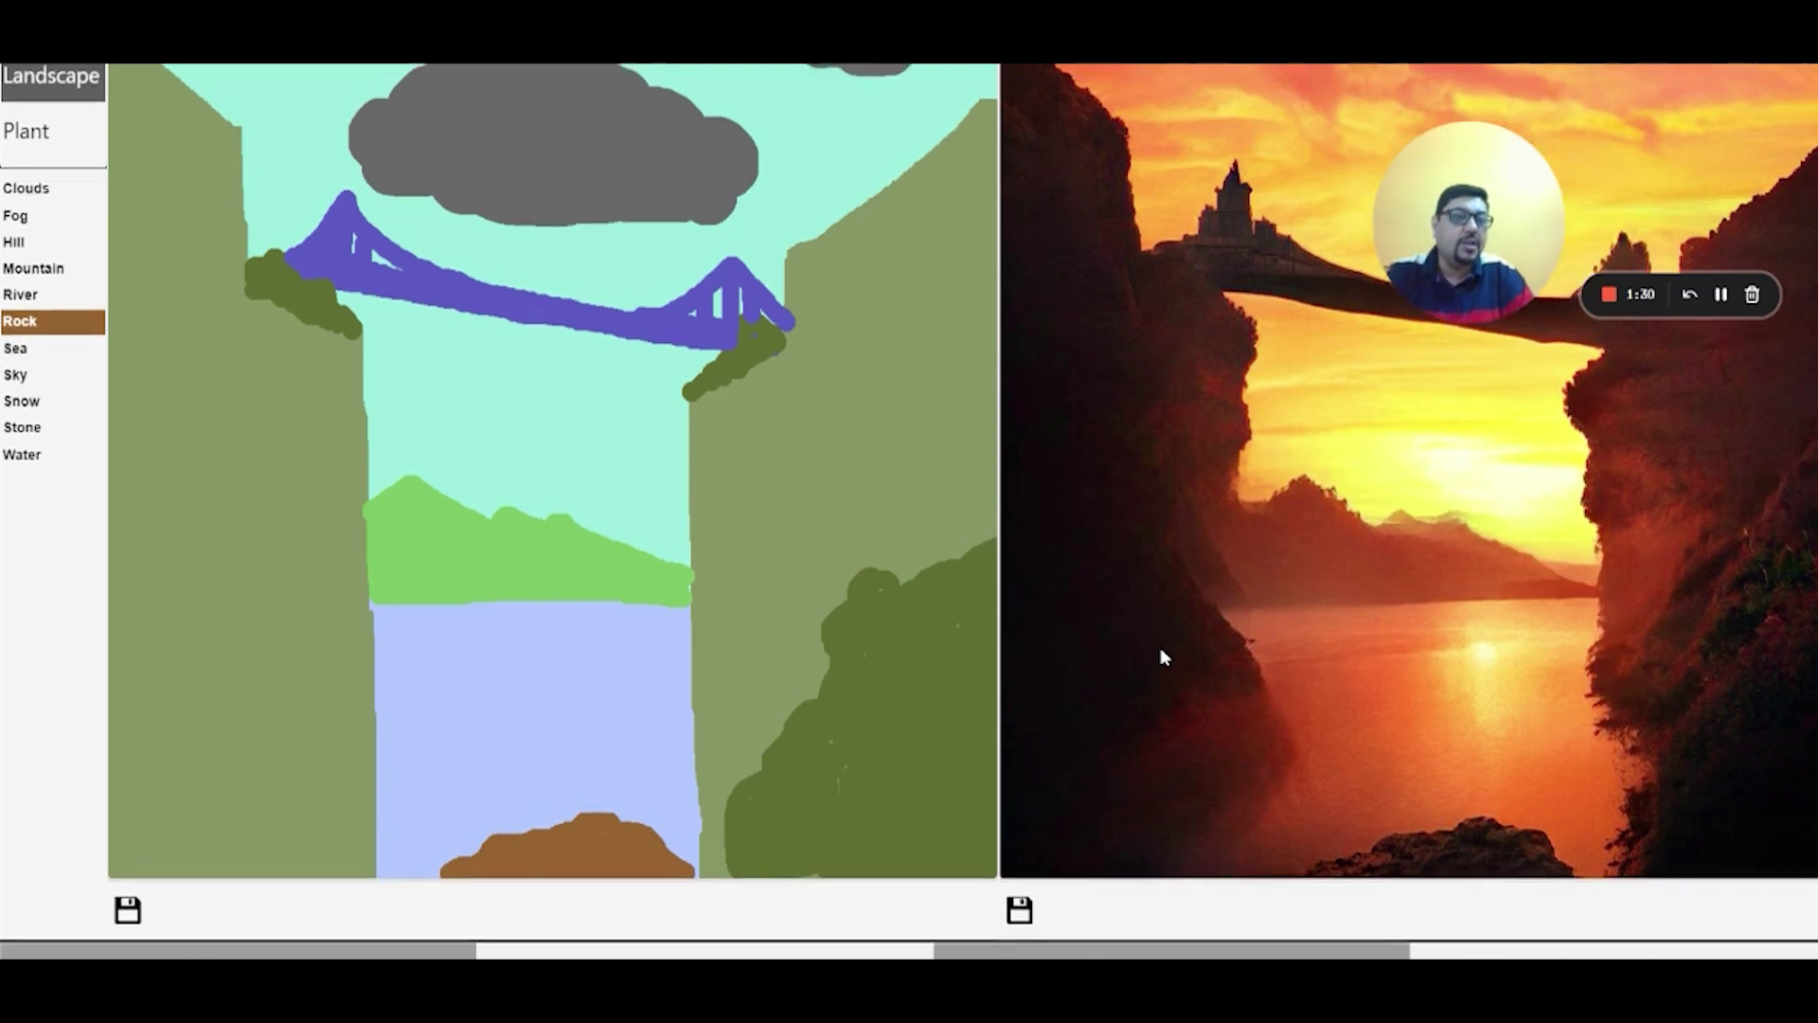
{"action": "scroll", "coordinate": [1162, 646], "scroll_direction": "up", "scroll_amount": 2}
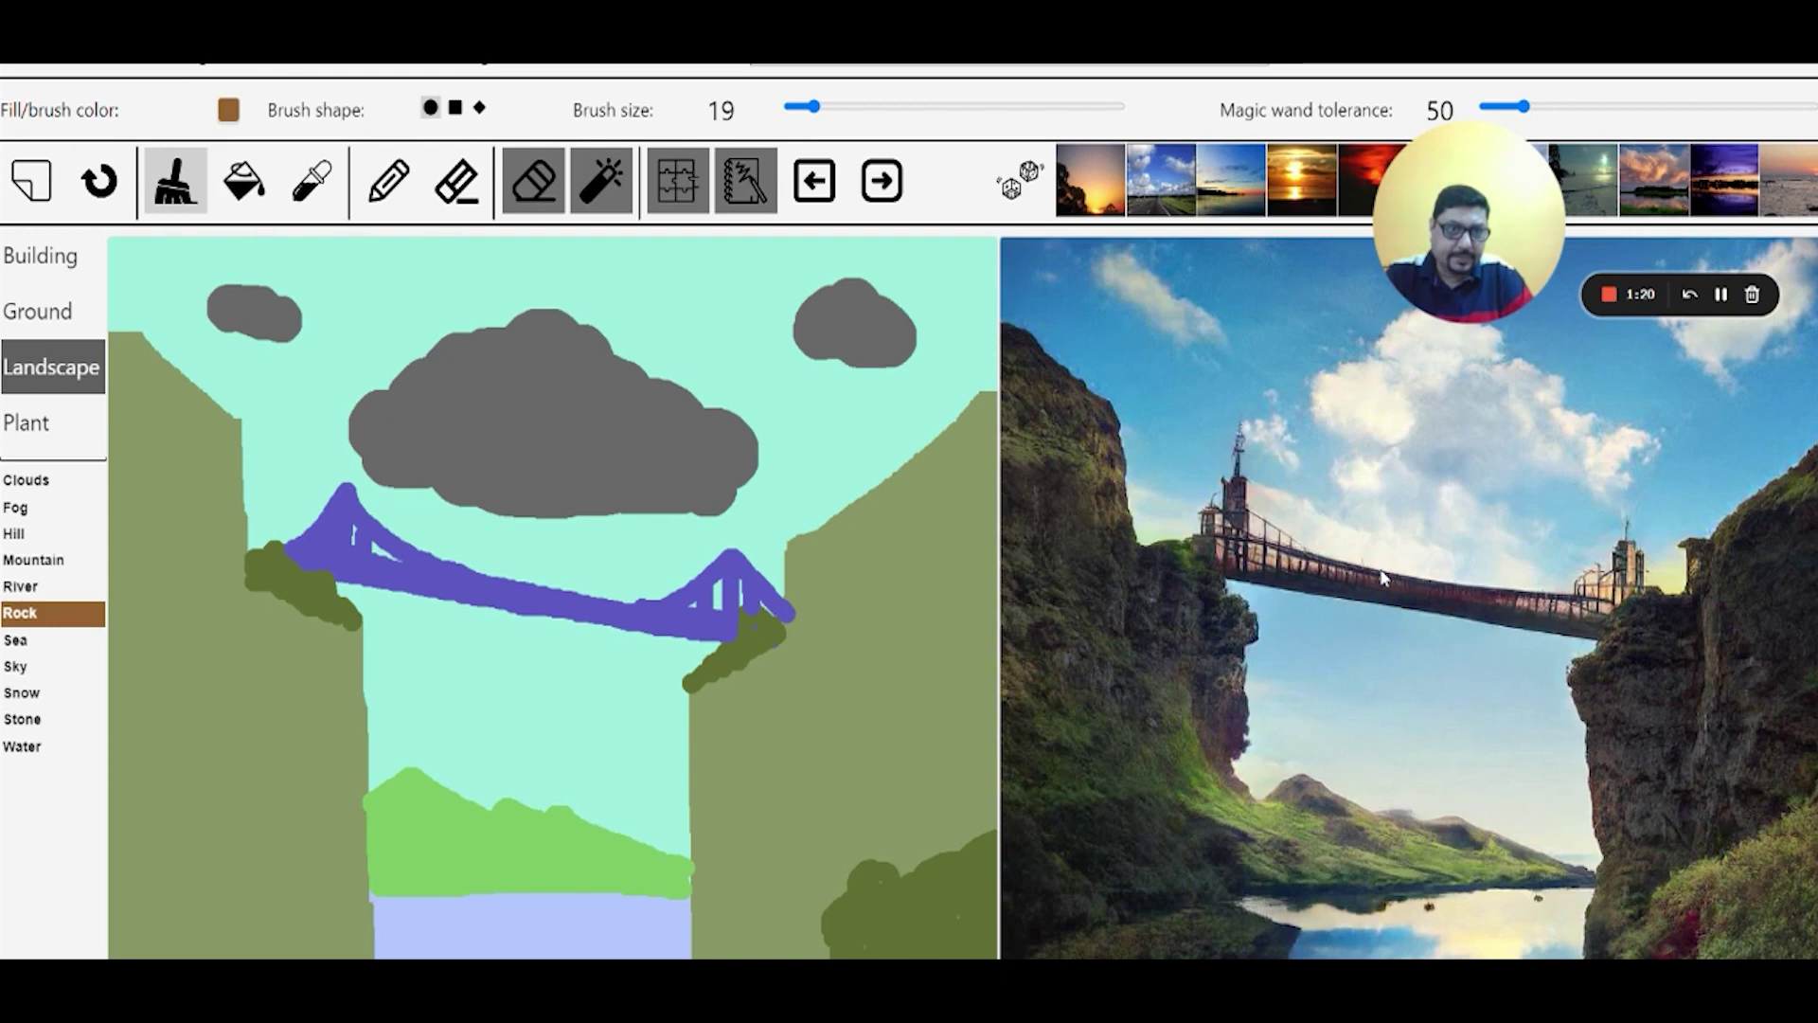
- Try an overcast style, then settle on a bright daylight style with grassy cliffs and blue lake
{"action": "scroll", "coordinate": [1506, 725], "scroll_direction": "down", "scroll_amount": 3}
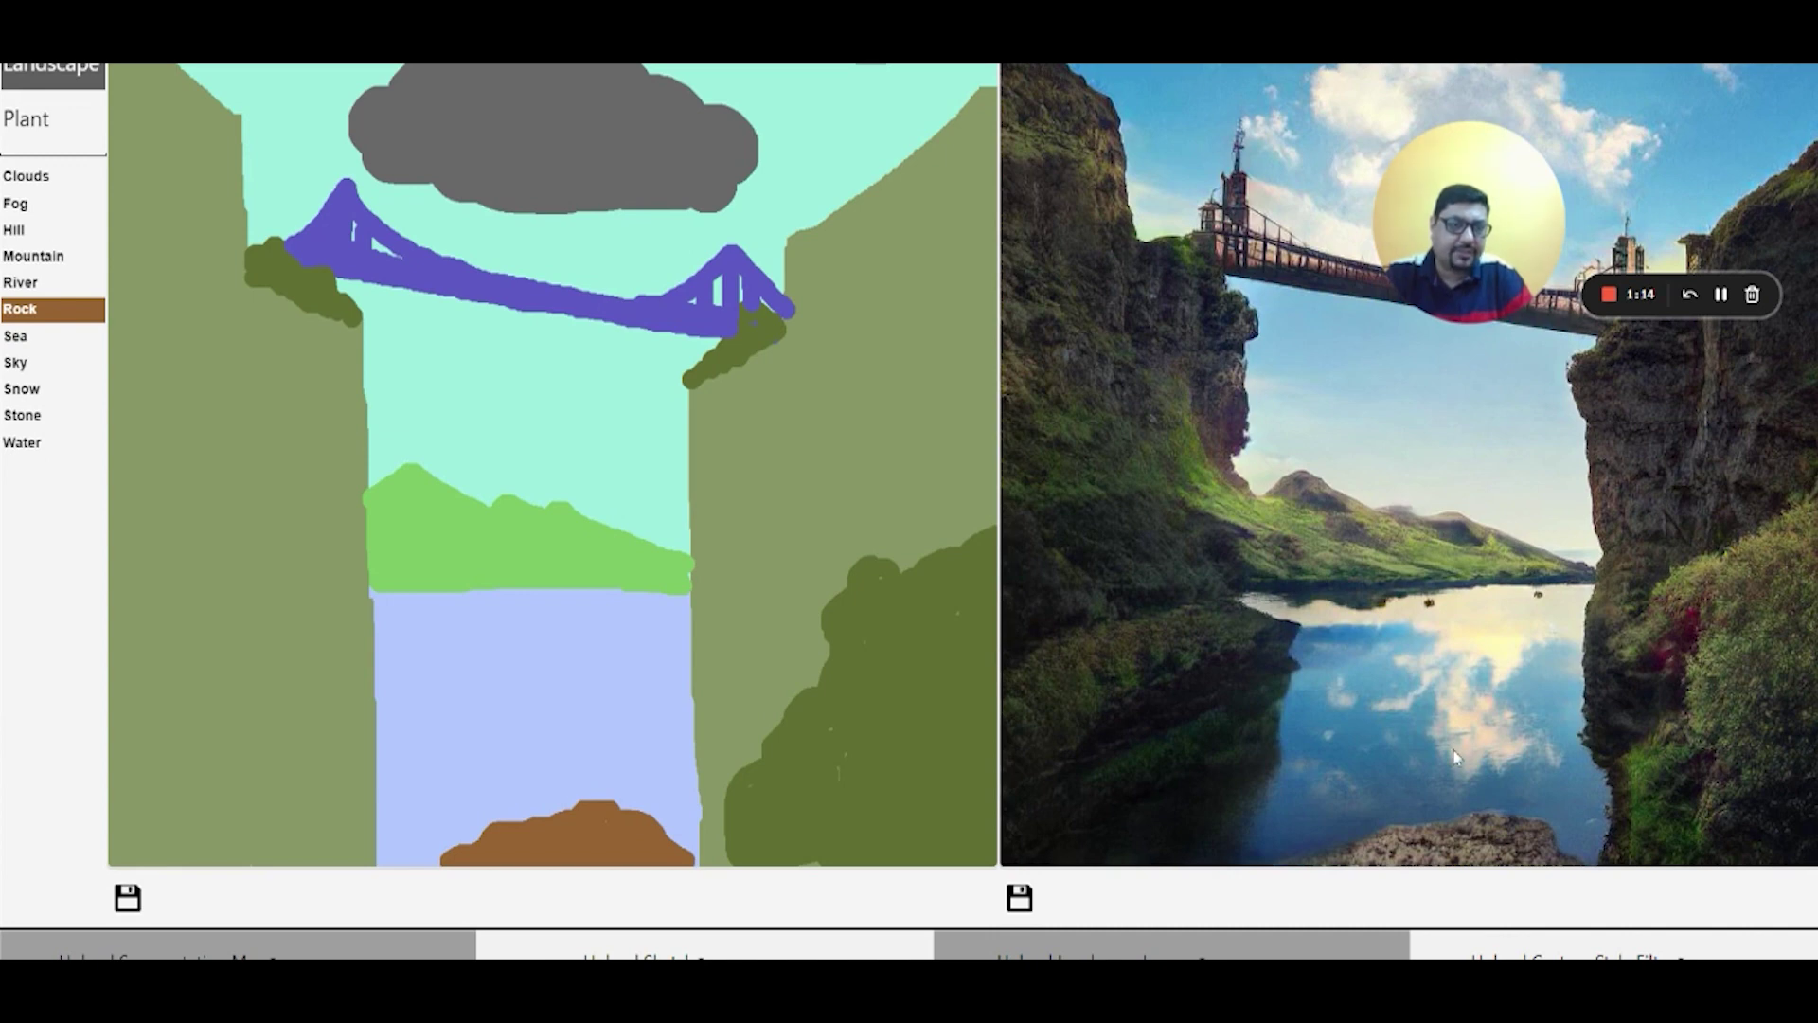
{"action": "scroll", "coordinate": [1463, 742], "scroll_direction": "up", "scroll_amount": 1}
{"action": "scroll", "coordinate": [1462, 748], "scroll_direction": "up", "scroll_amount": 2}
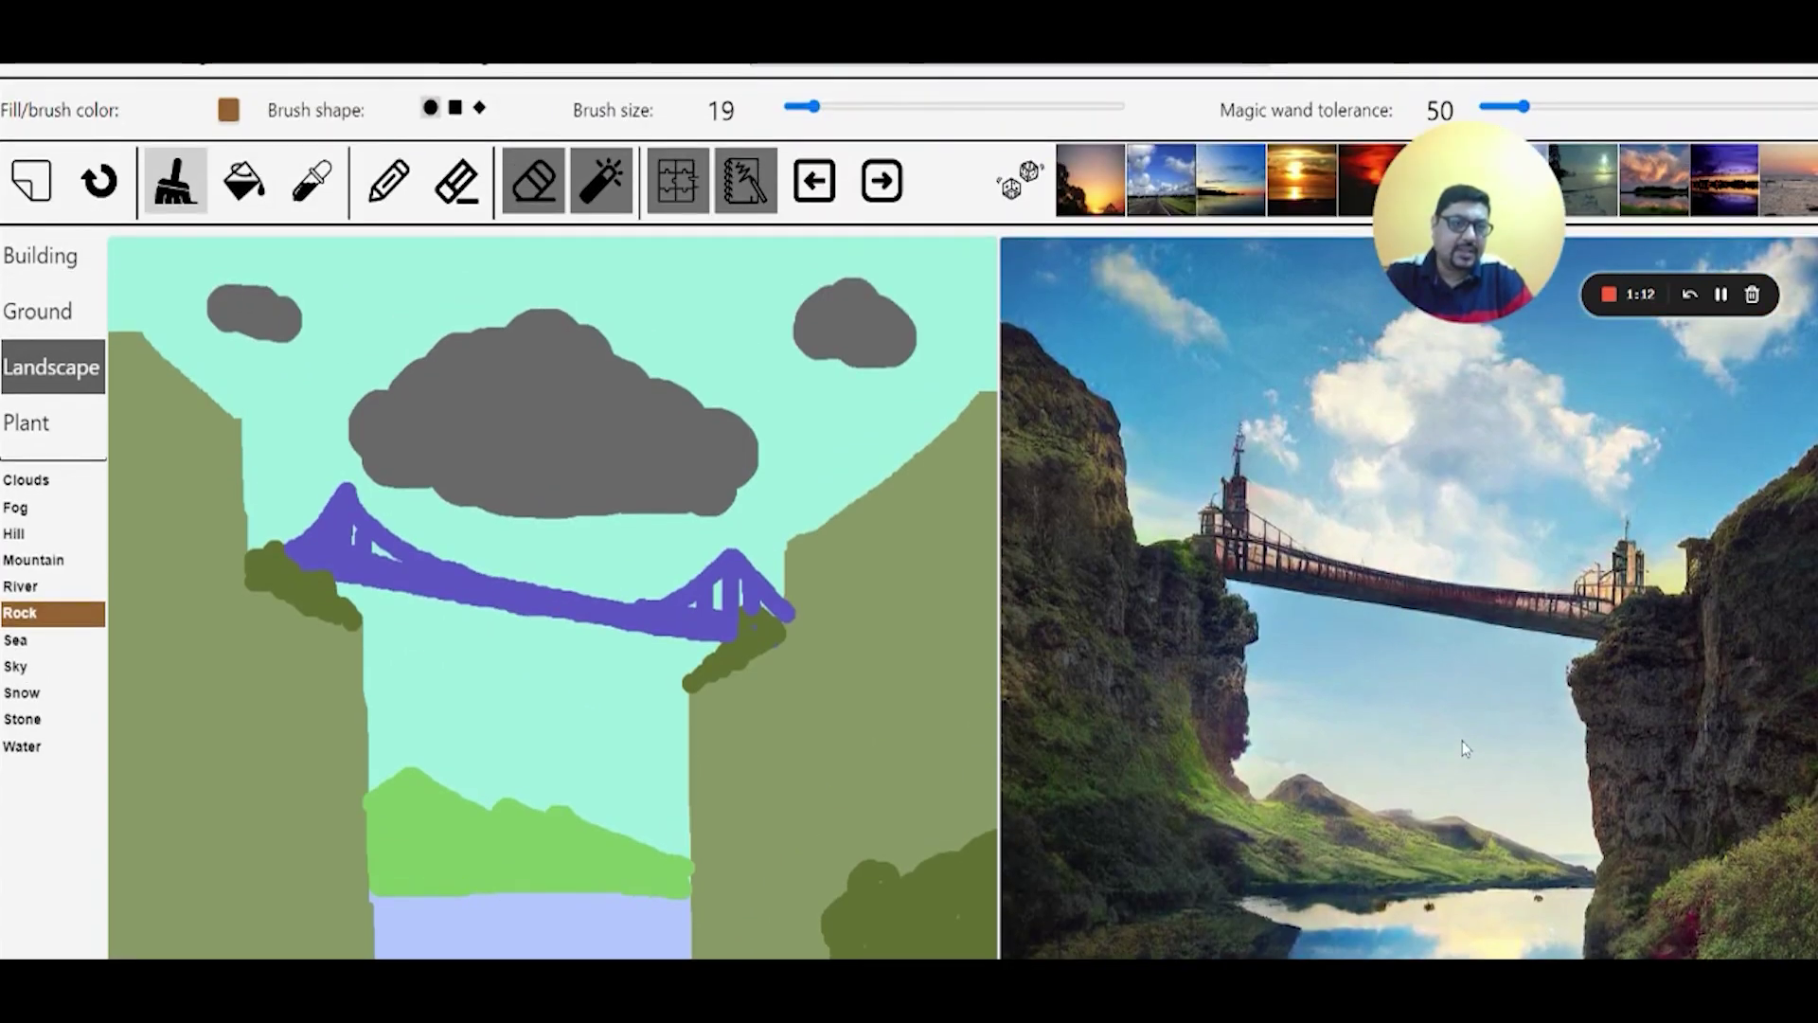
{"action": "scroll", "coordinate": [1462, 748], "scroll_direction": "down", "scroll_amount": 1}
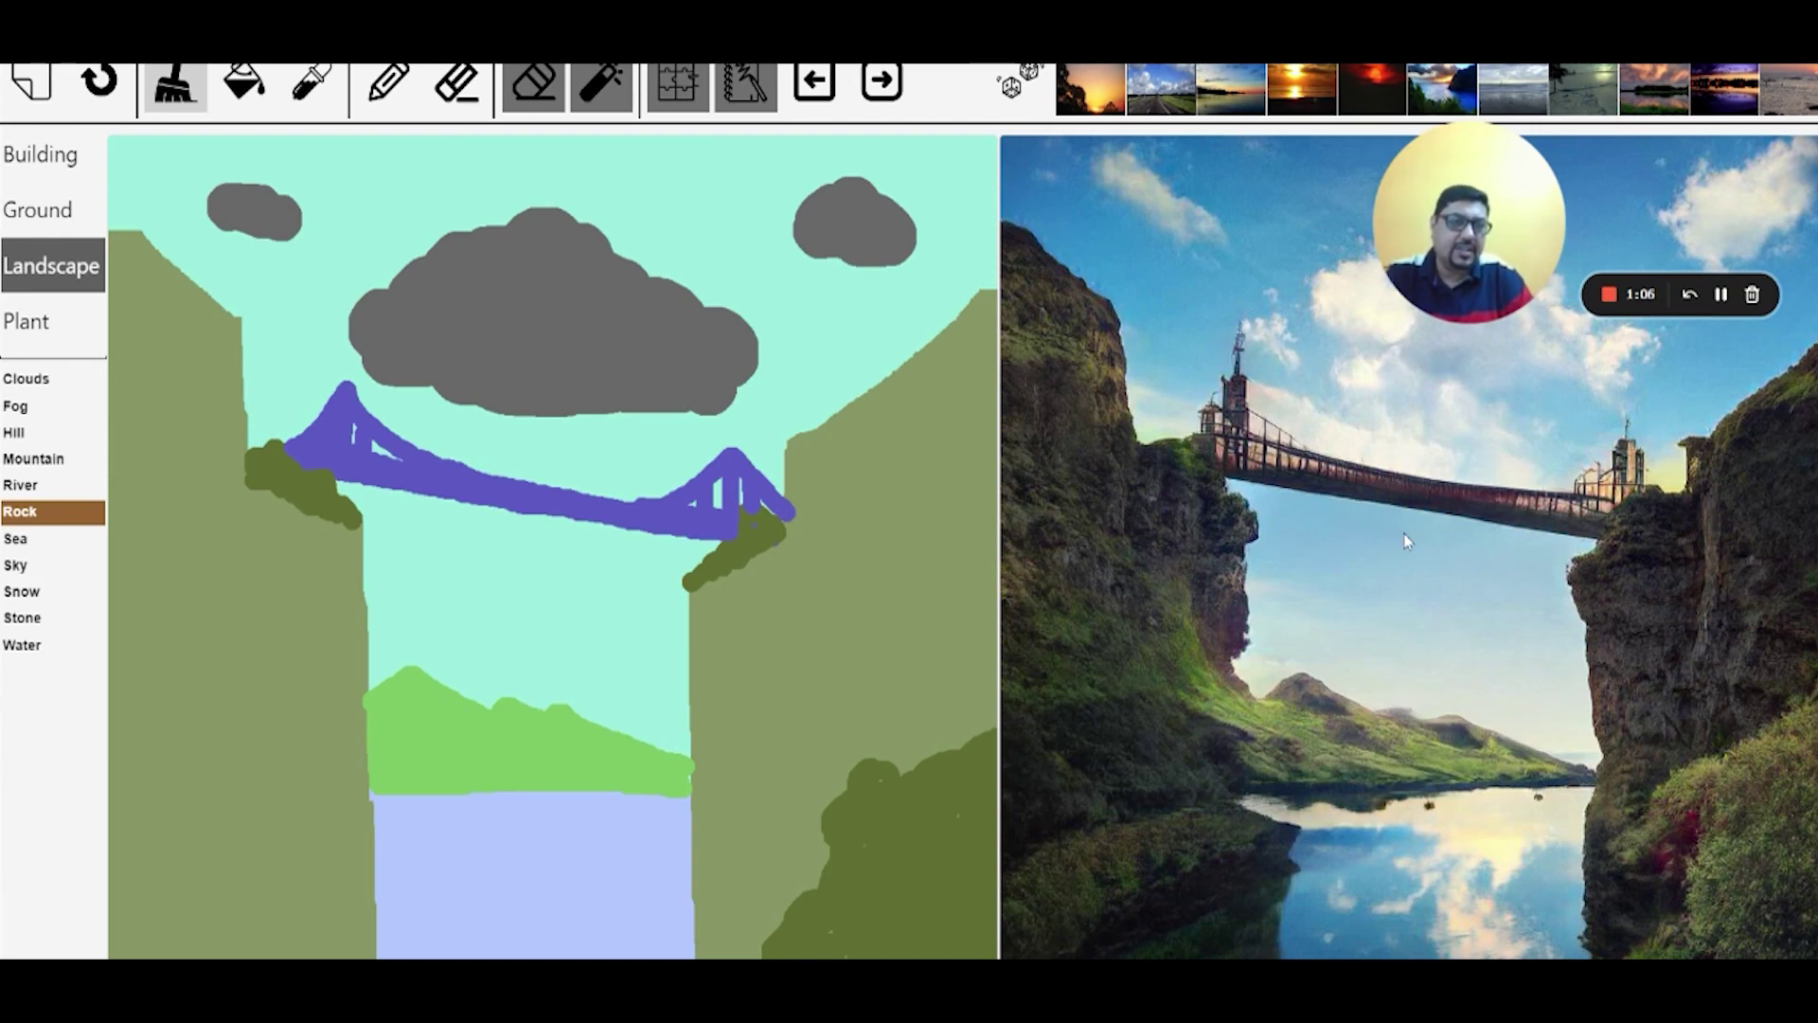
{"action": "scroll", "coordinate": [1367, 526], "scroll_direction": "down", "scroll_amount": 3}
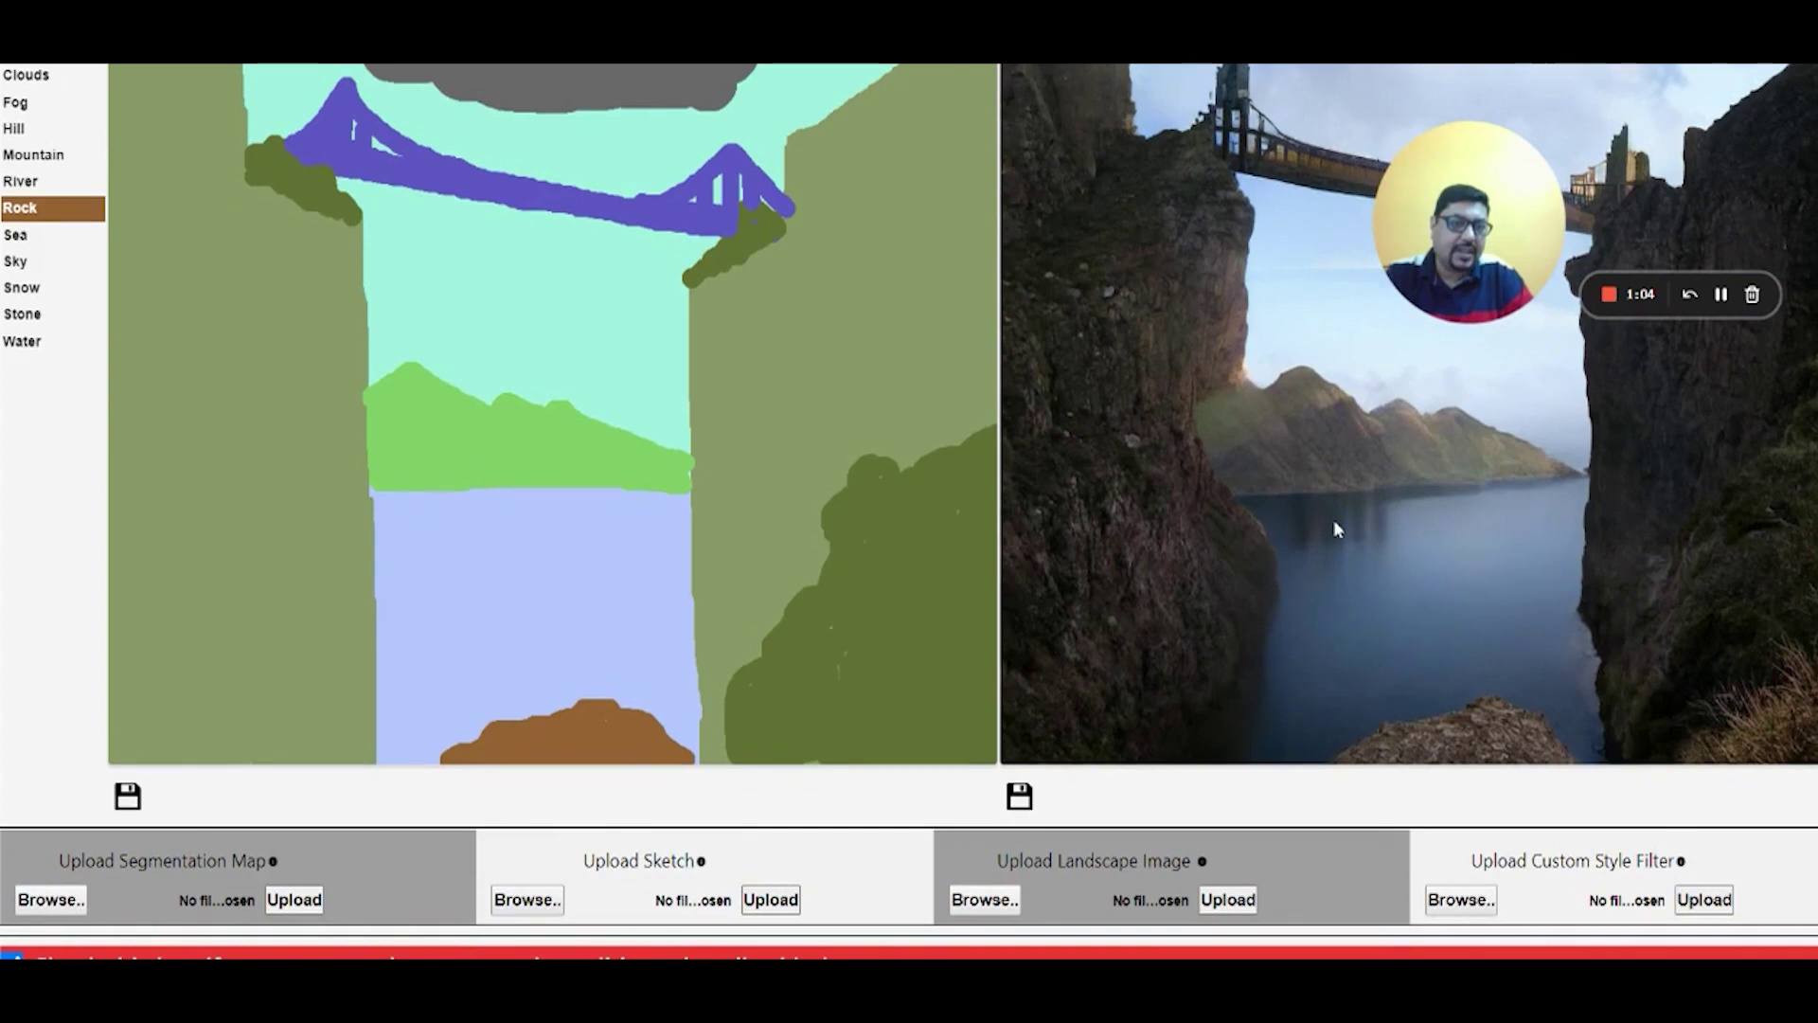
{"action": "scroll", "coordinate": [1334, 521], "scroll_direction": "up", "scroll_amount": 3}
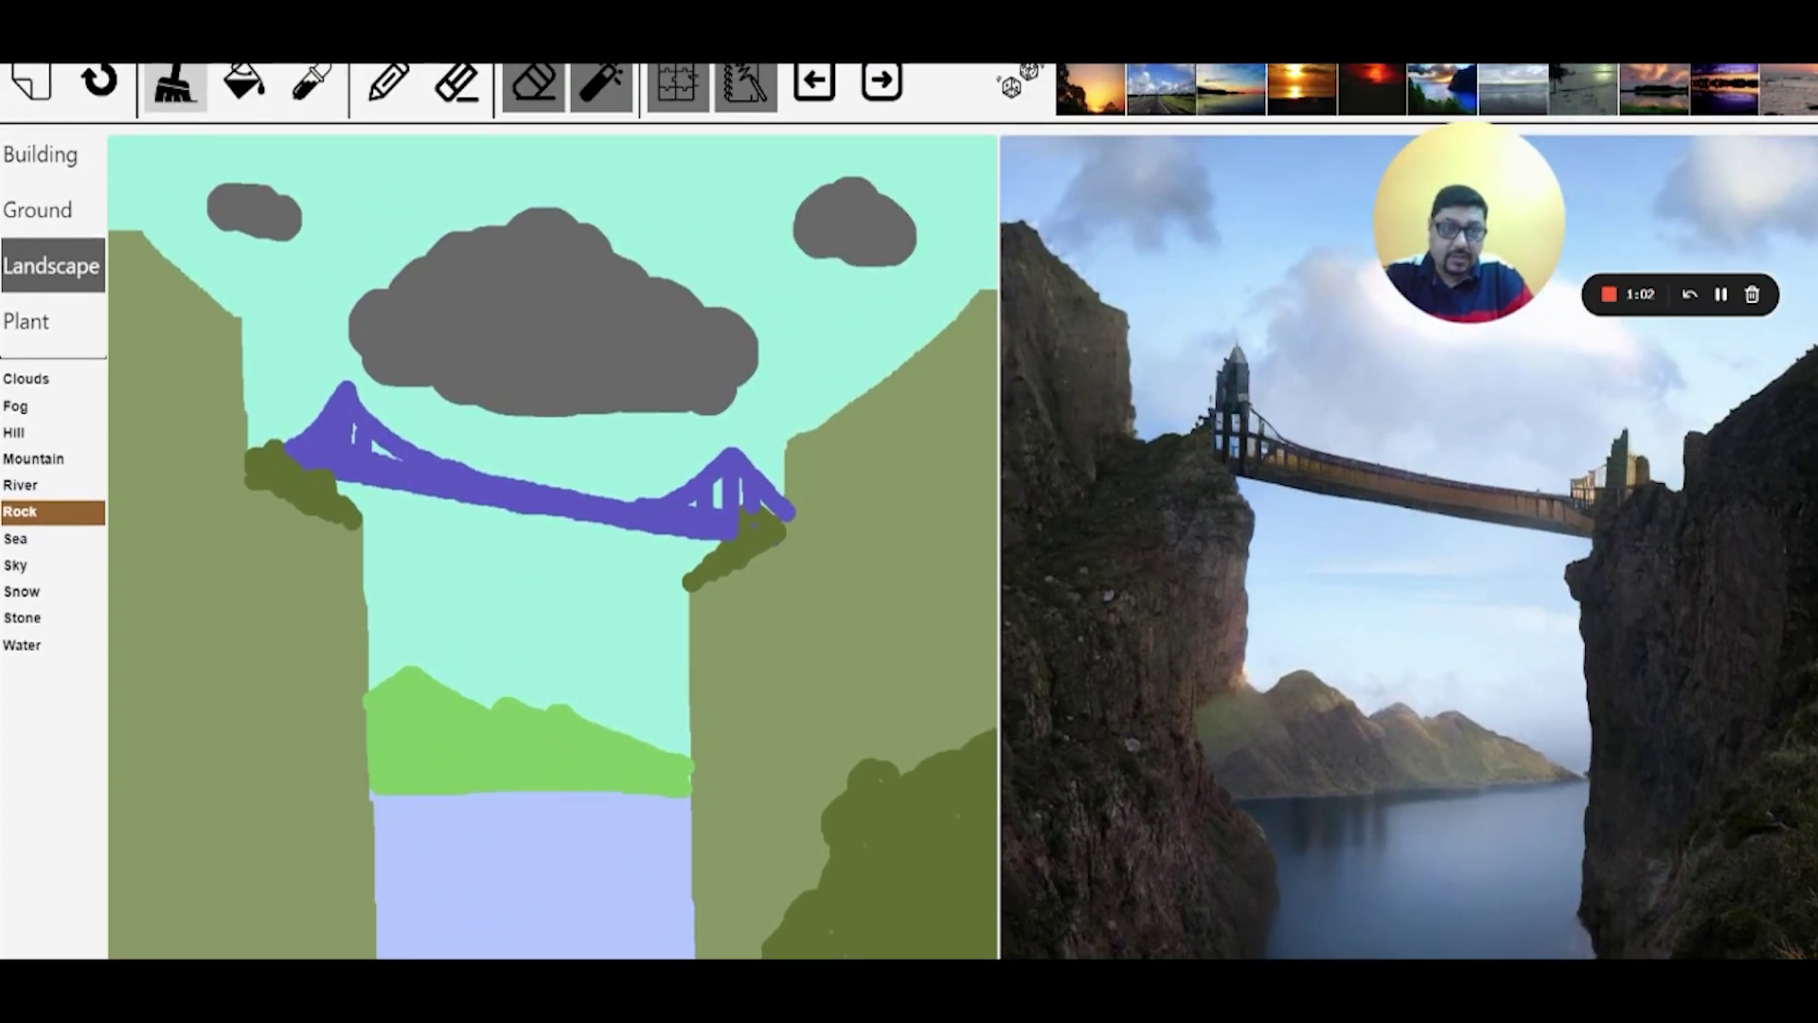
{"action": "scroll", "coordinate": [909, 511], "scroll_direction": "up", "scroll_amount": 1}
{"action": "scroll", "coordinate": [909, 511], "scroll_direction": "down", "scroll_amount": 1}
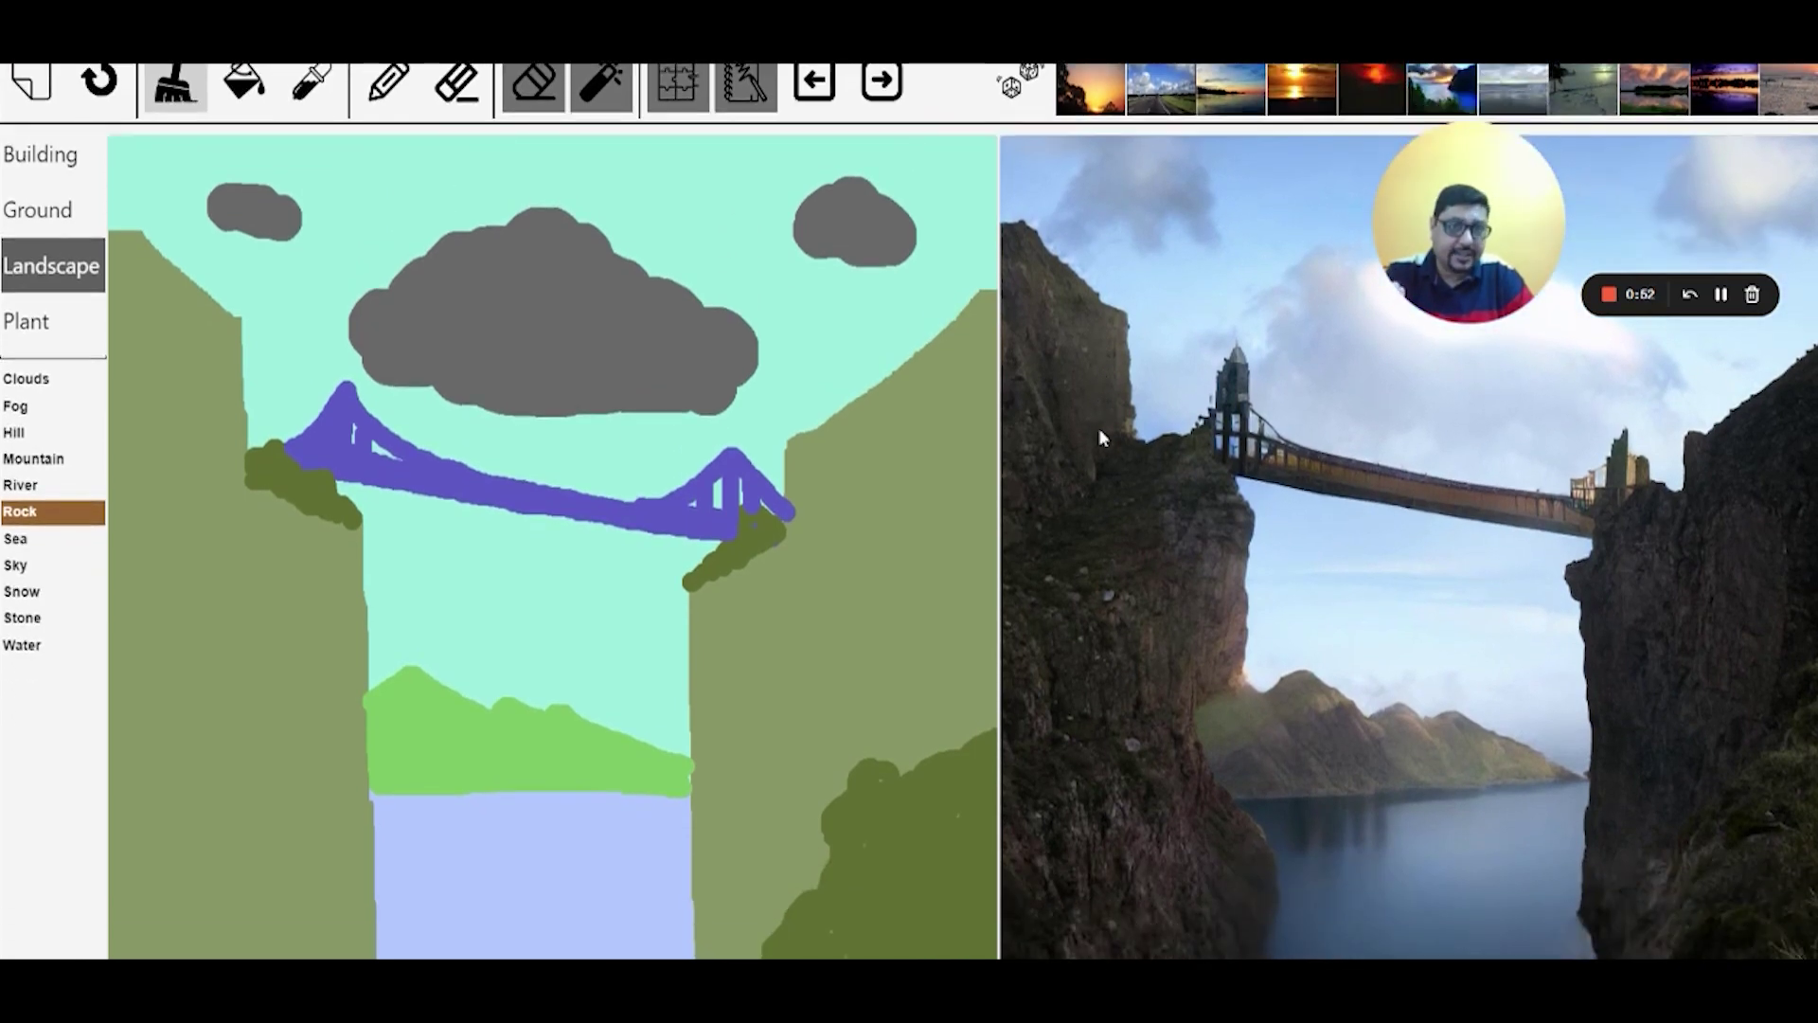
{"action": "scroll", "coordinate": [1099, 428], "scroll_direction": "up", "scroll_amount": 1}
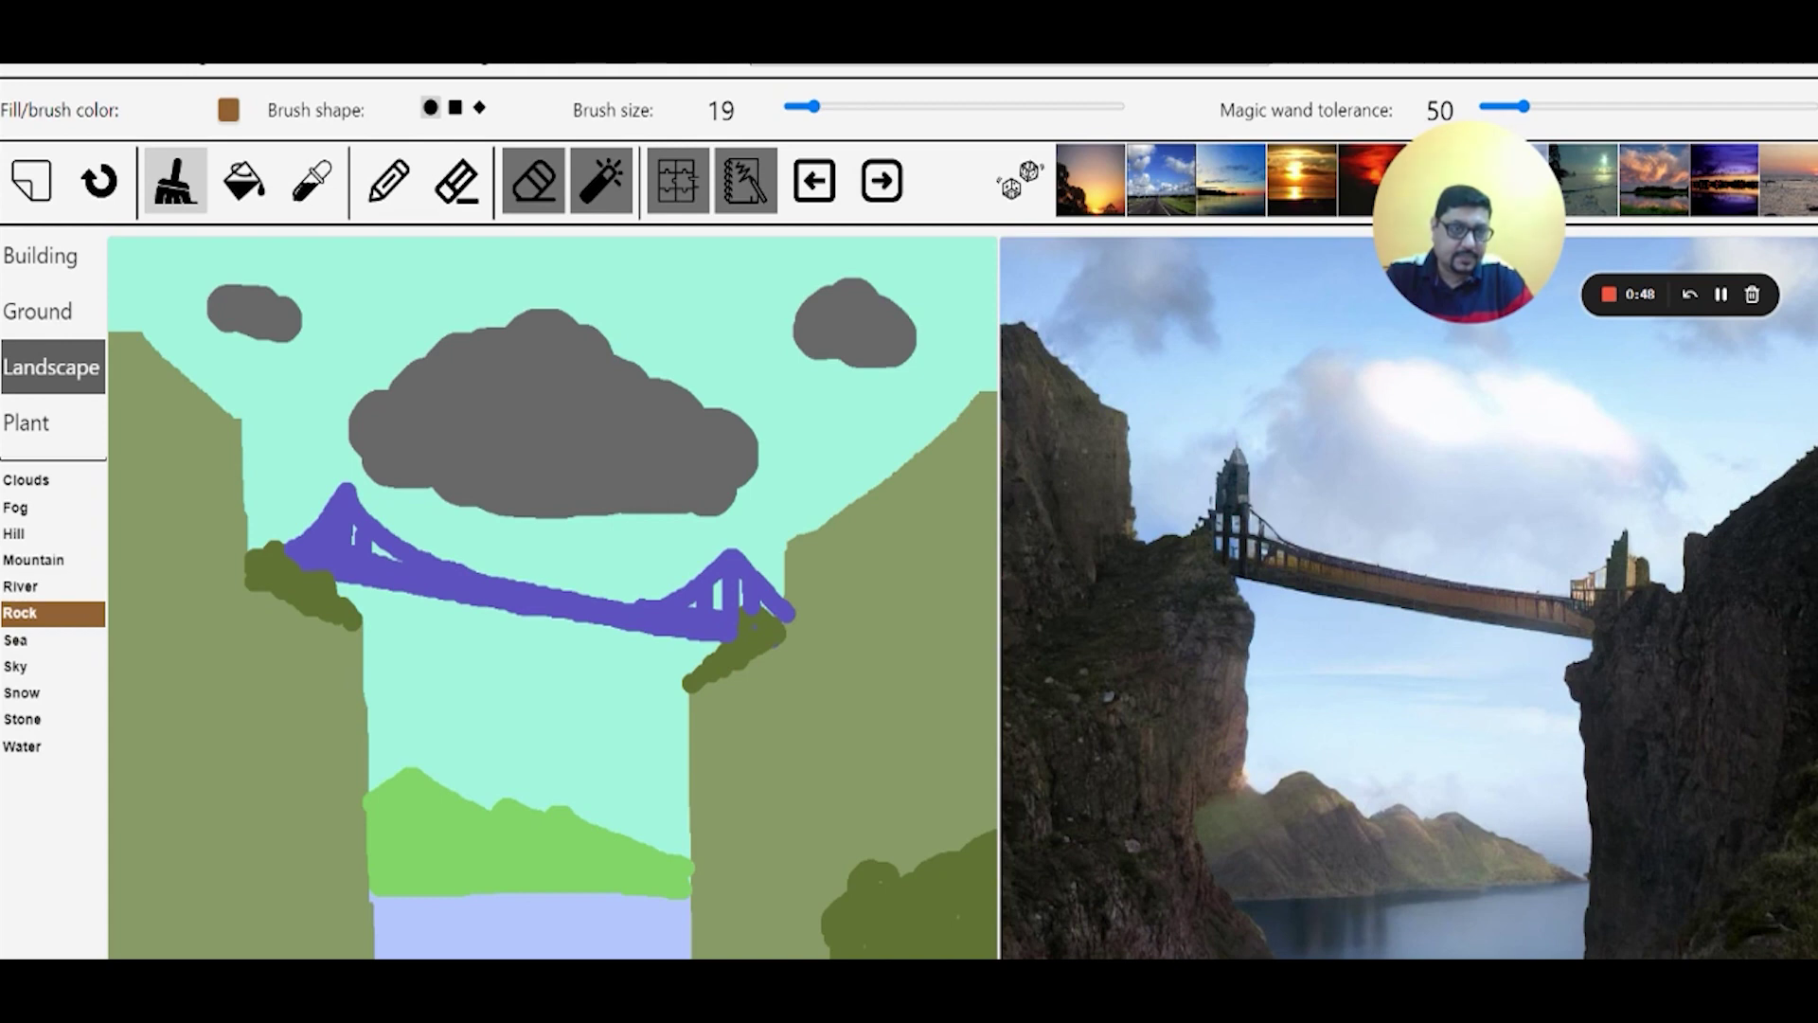
{"action": "scroll", "coordinate": [1413, 572], "scroll_direction": "down", "scroll_amount": 2}
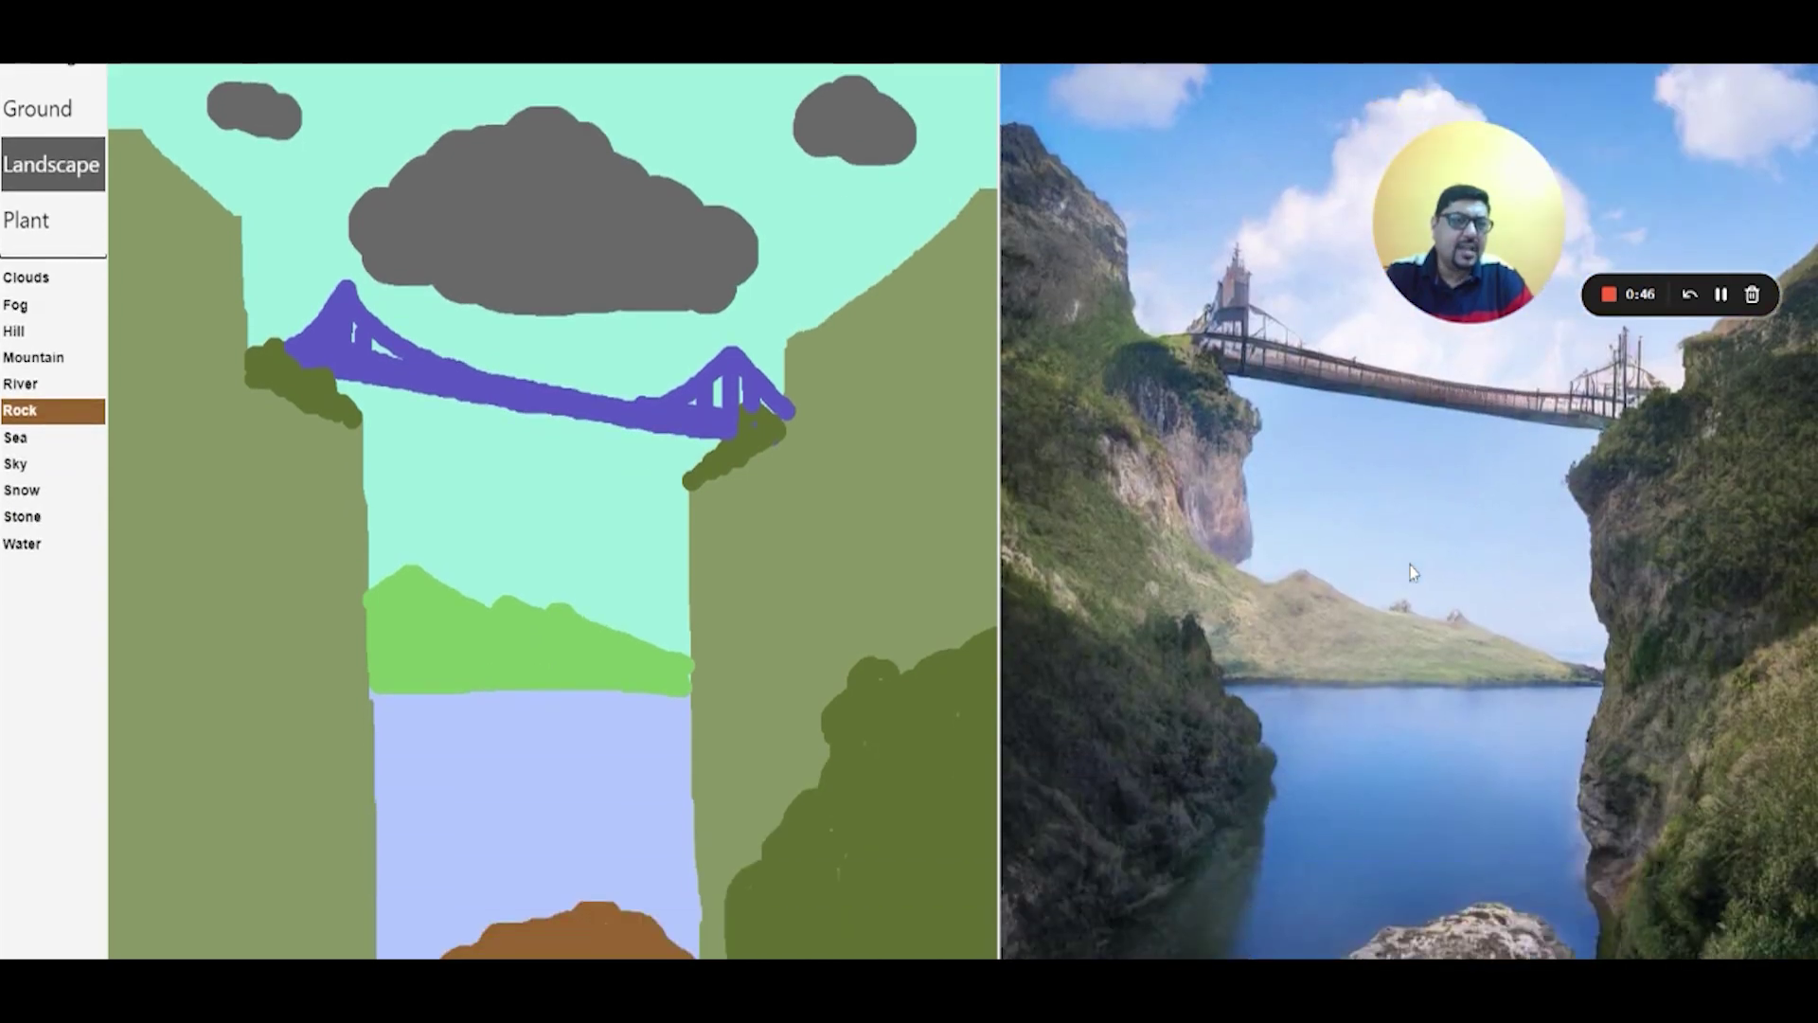
{"action": "scroll", "coordinate": [1413, 573], "scroll_direction": "up", "scroll_amount": 1}
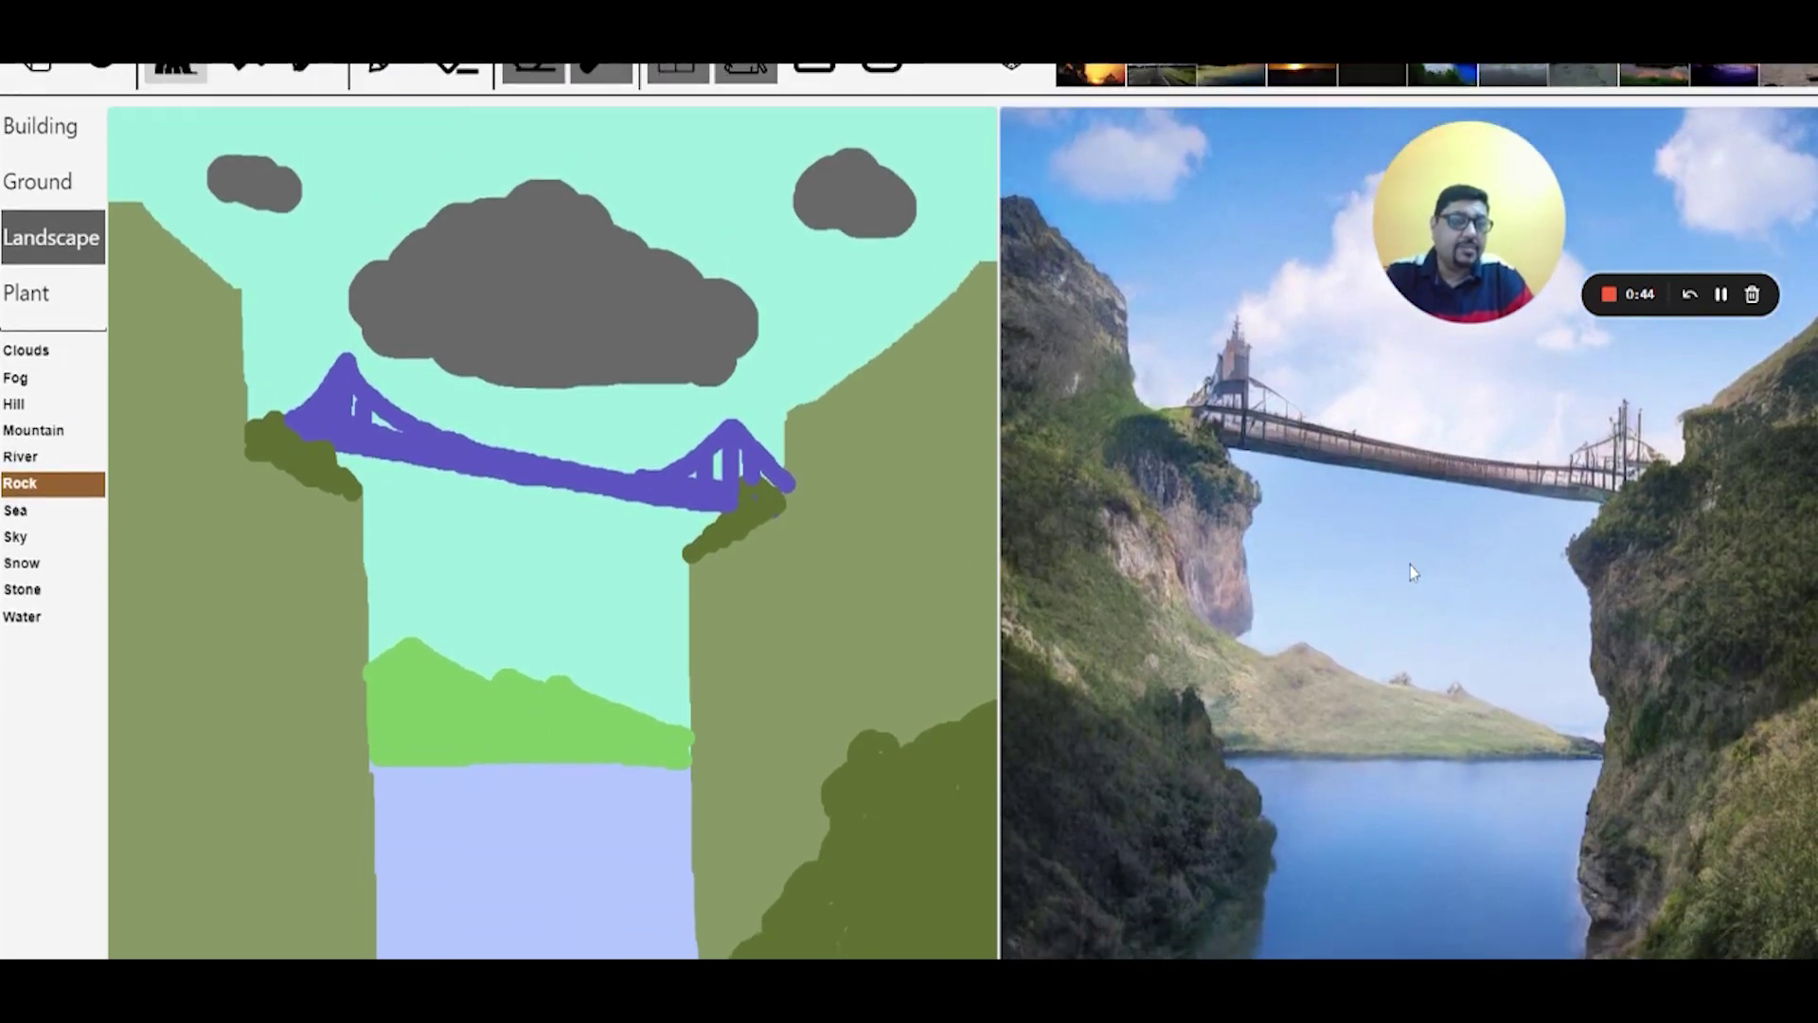
{"action": "scroll", "coordinate": [1413, 572], "scroll_direction": "down", "scroll_amount": 1}
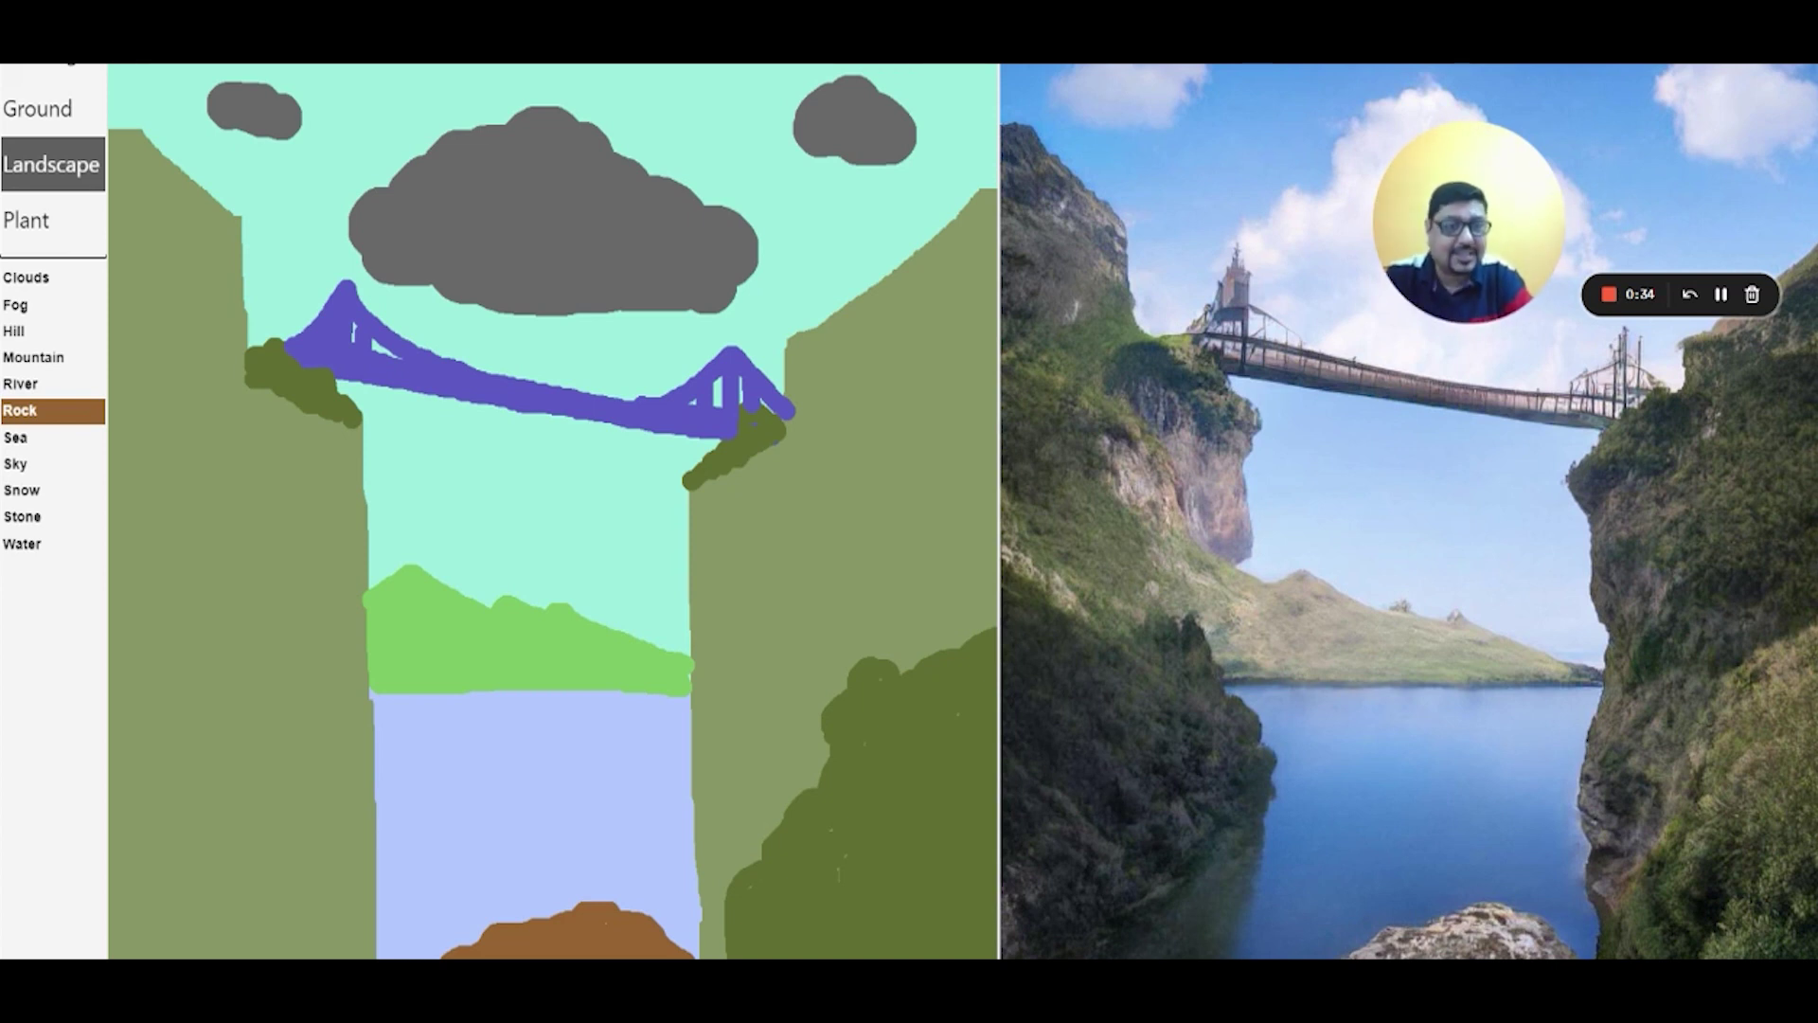
{"action": "scroll", "coordinate": [1408, 466], "scroll_direction": "up", "scroll_amount": 1}
{"action": "scroll", "coordinate": [1408, 466], "scroll_direction": "down", "scroll_amount": 2}
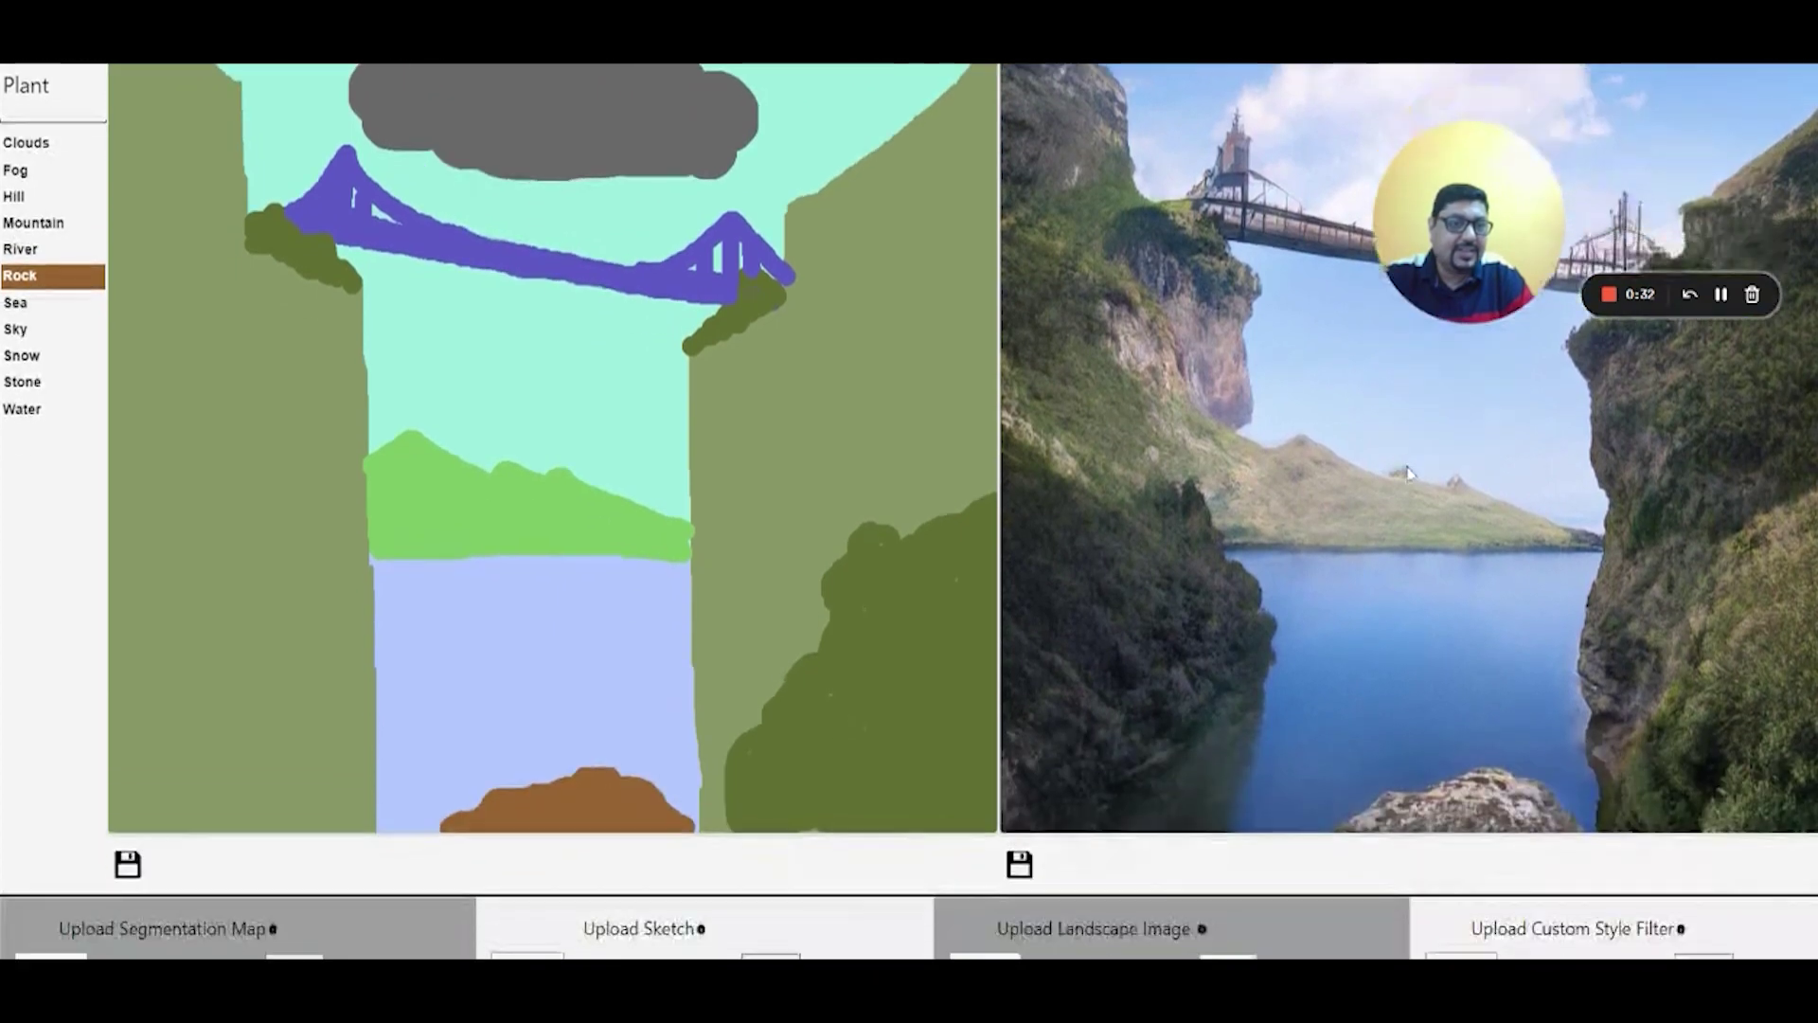
{"action": "scroll", "coordinate": [1408, 466], "scroll_direction": "up", "scroll_amount": 1}
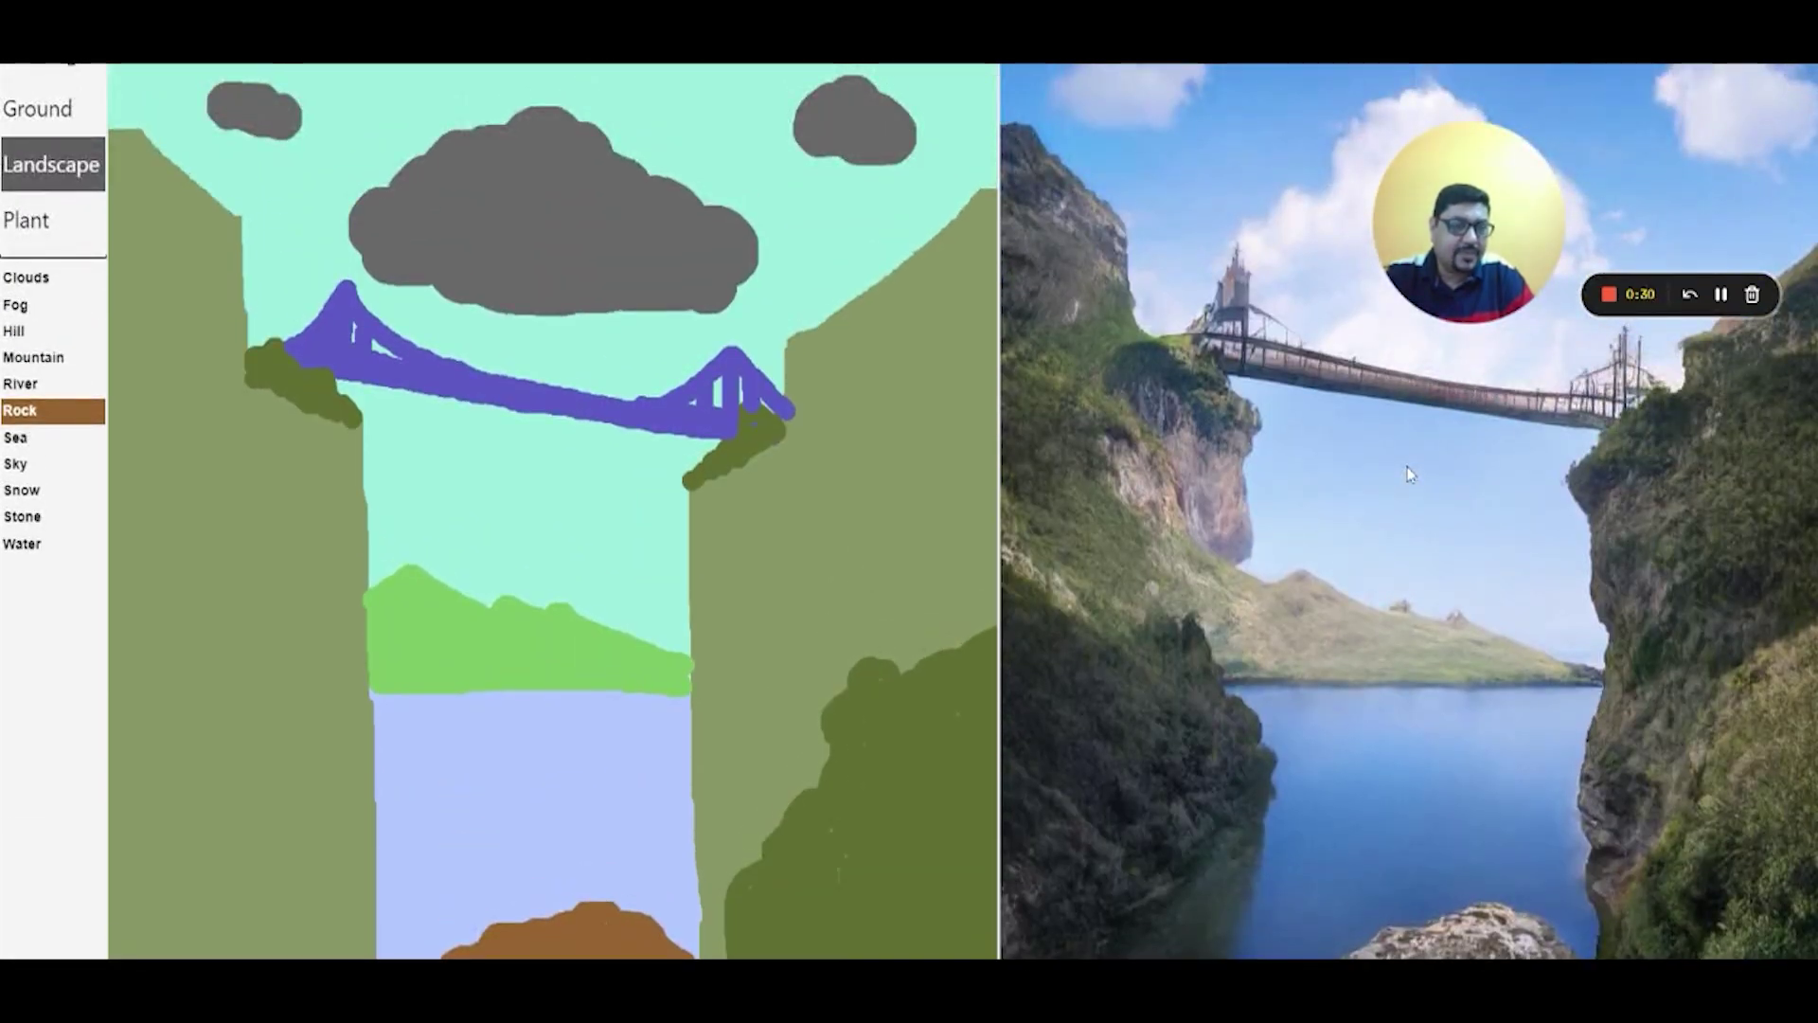
{"action": "scroll", "coordinate": [1409, 474], "scroll_direction": "up", "scroll_amount": 2}
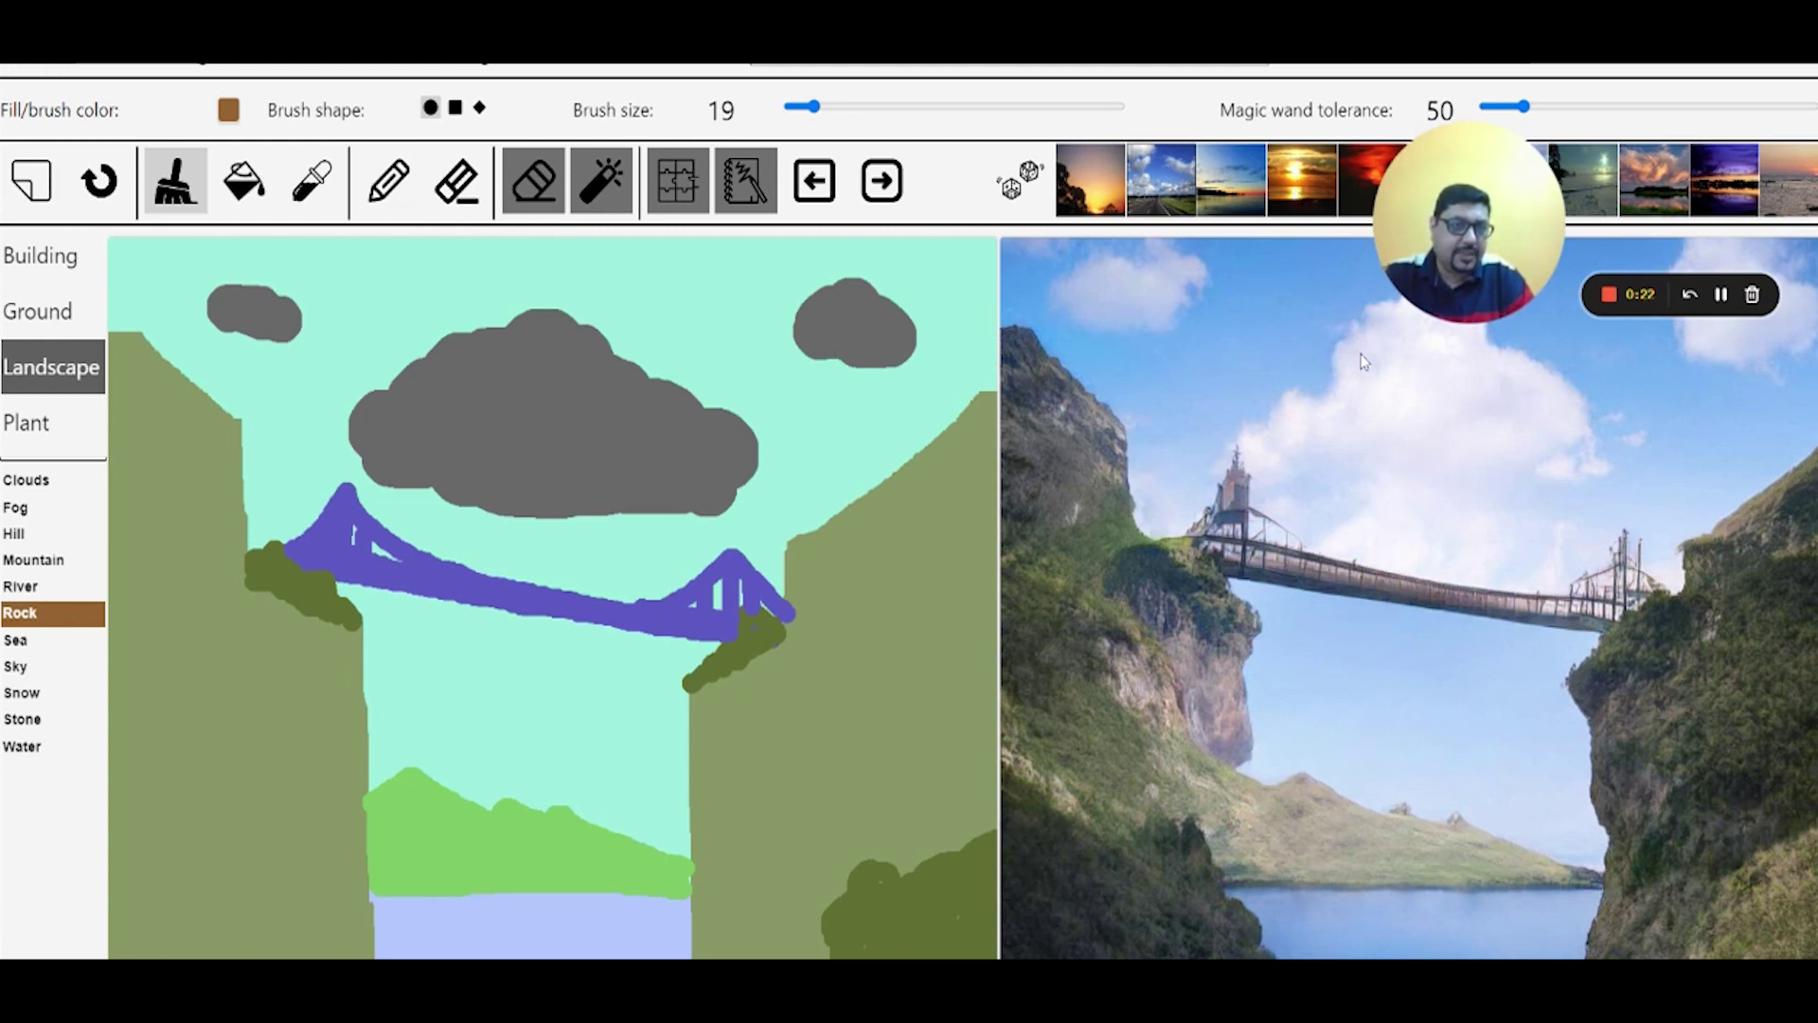
- Apply a sunset style giving dark red cliffs under a magenta-and-orange sky over glowing water
{"action": "scroll", "coordinate": [1491, 589], "scroll_direction": "down", "scroll_amount": 2}
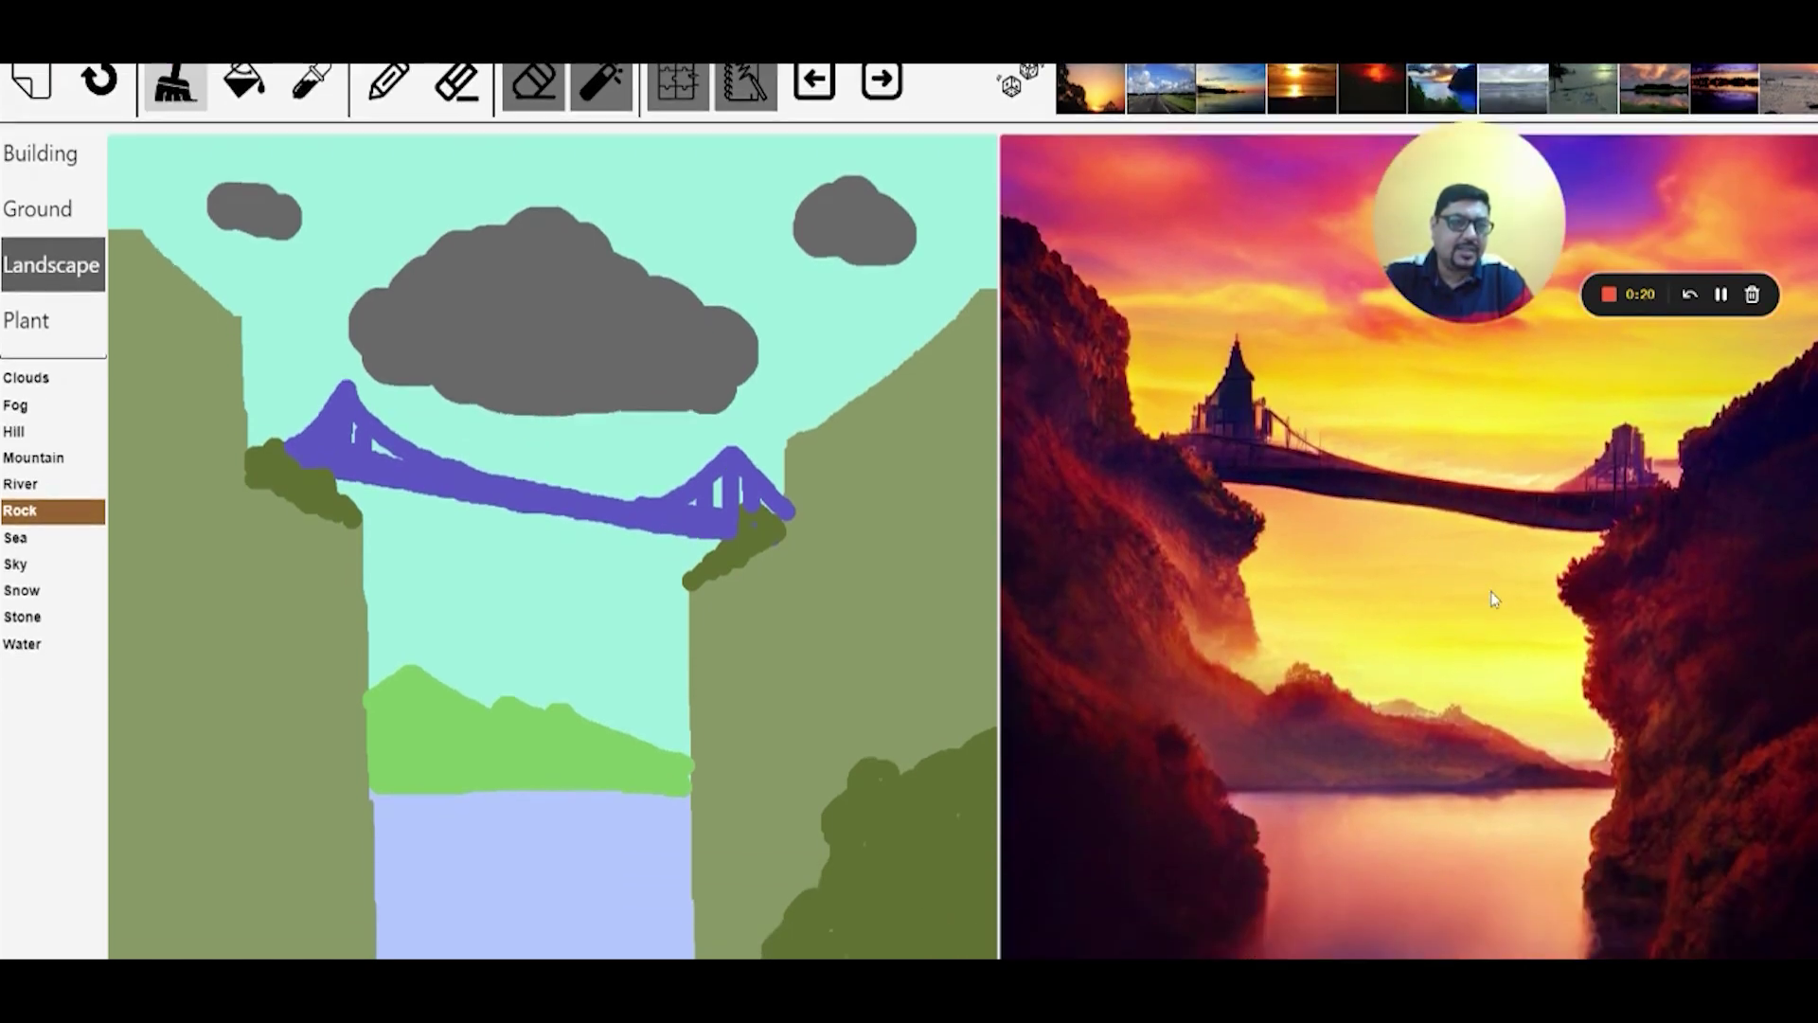
{"action": "scroll", "coordinate": [1494, 599], "scroll_direction": "up", "scroll_amount": 2}
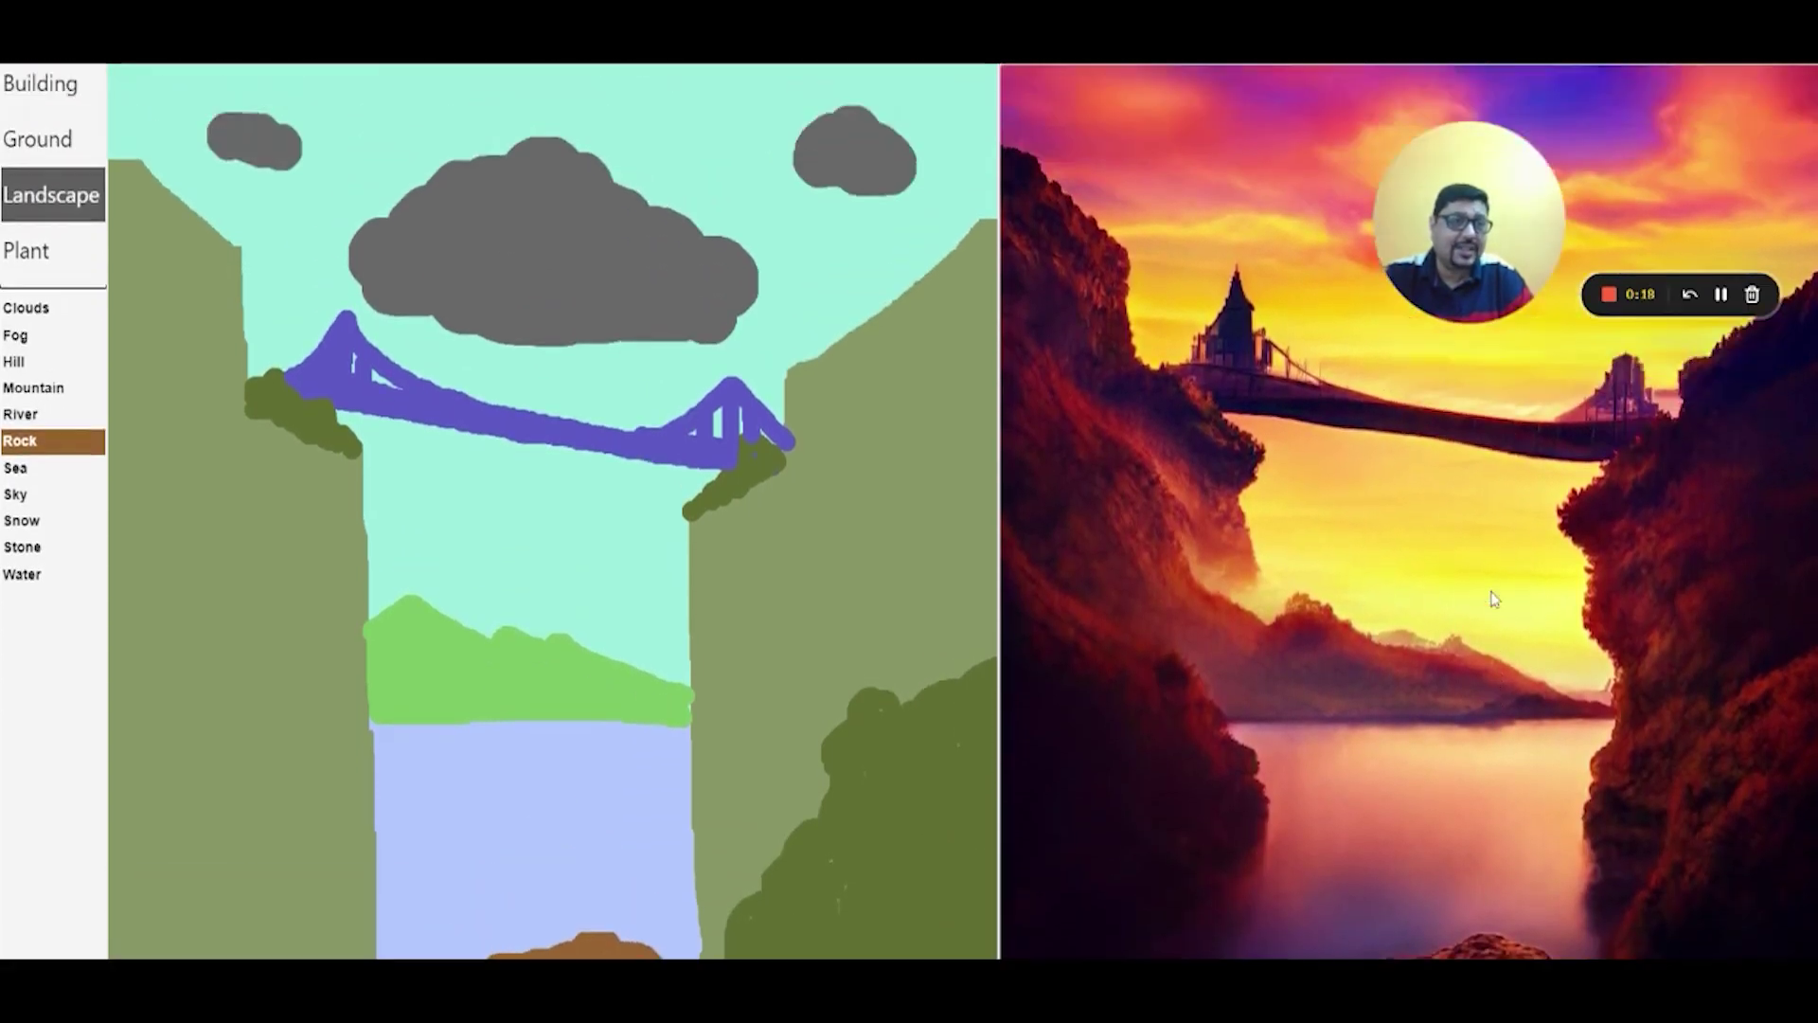
{"action": "scroll", "coordinate": [1491, 589], "scroll_direction": "down", "scroll_amount": 1}
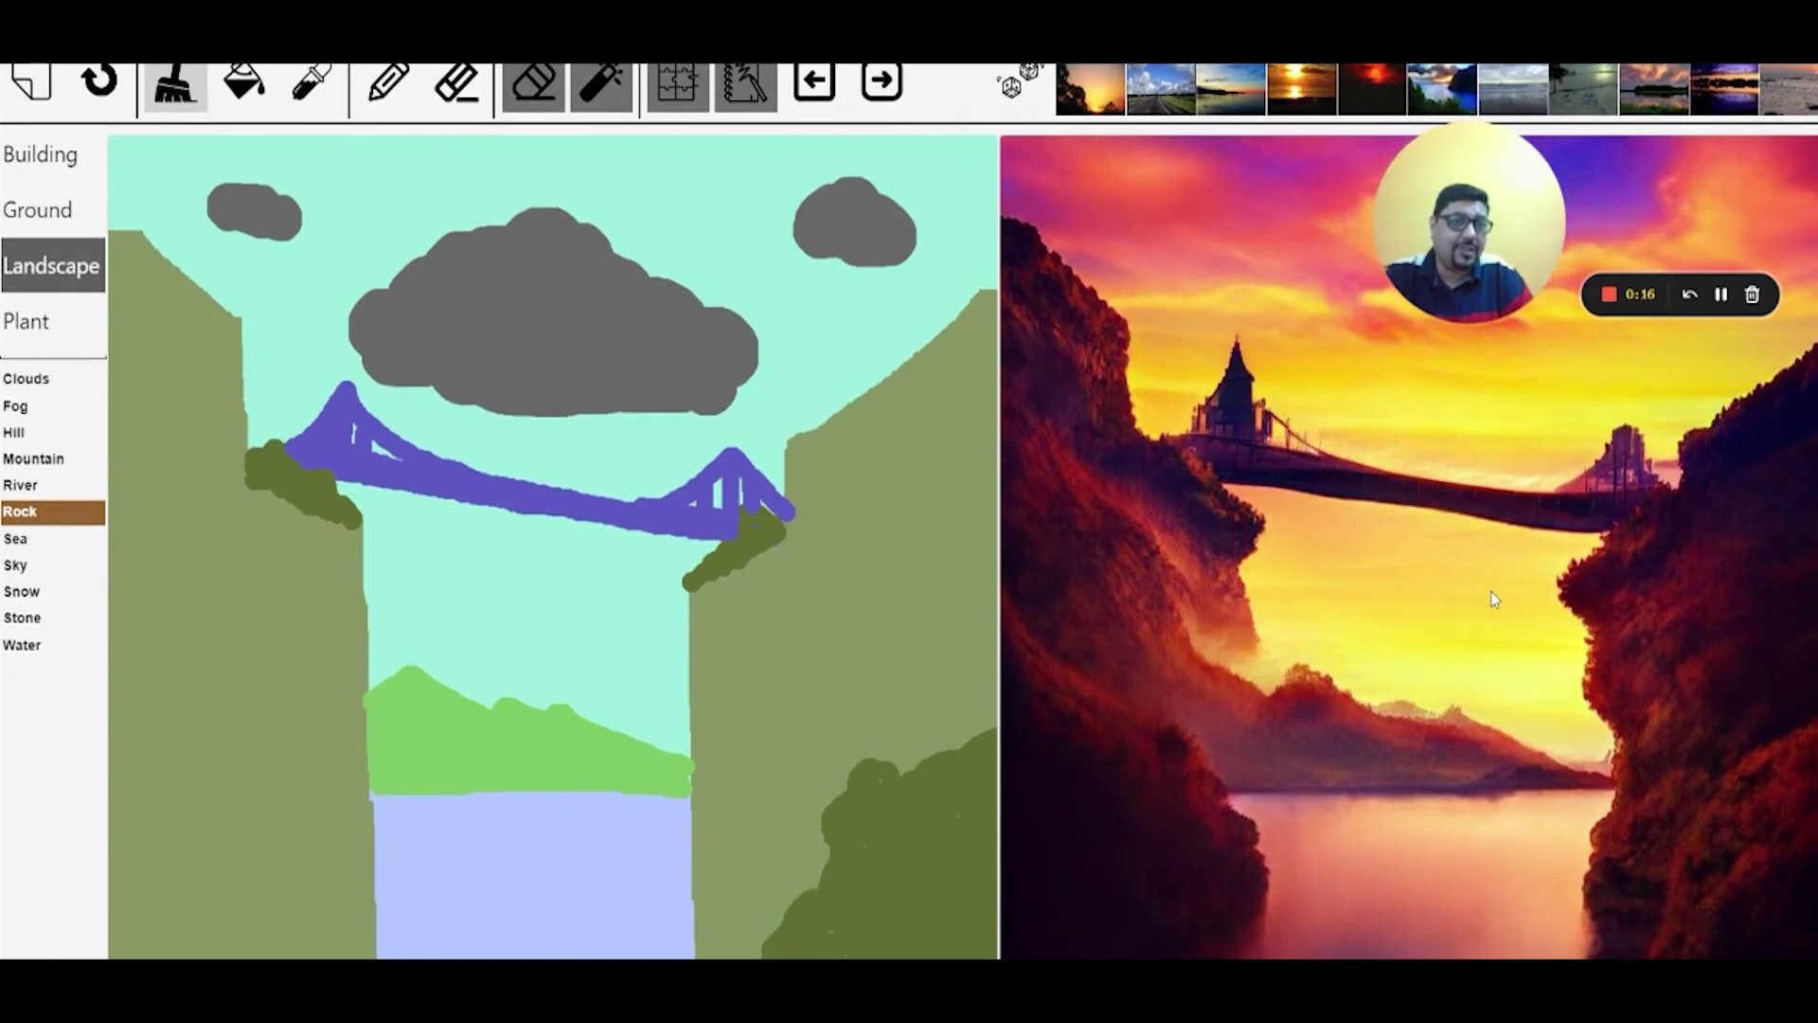
{"action": "scroll", "coordinate": [1491, 591], "scroll_direction": "up", "scroll_amount": 1}
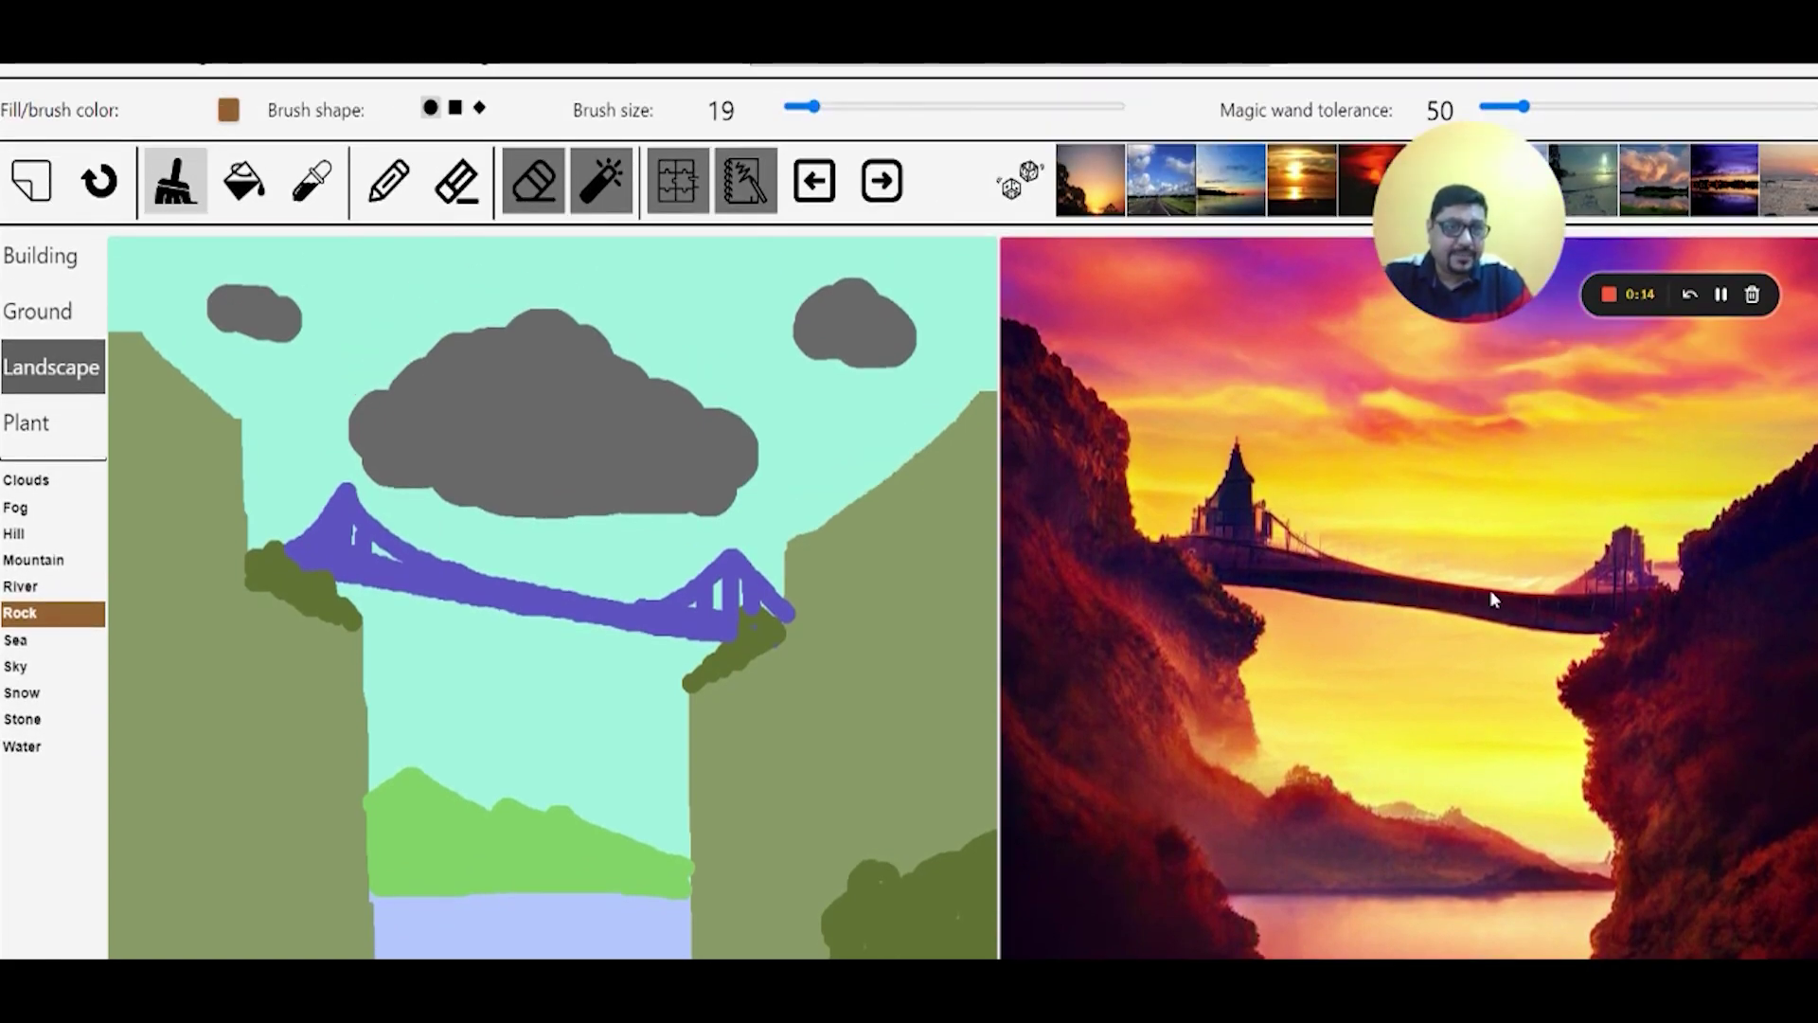